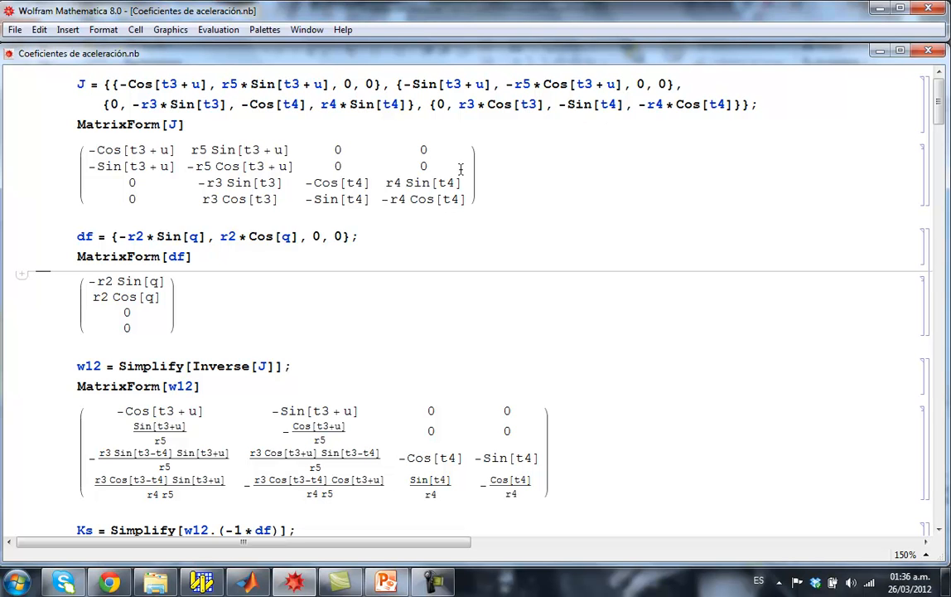
# Examine the J, df, w12 and Ks matrices and the Kr5, Kt3, Kr4 and Kt4 velocity coefficients extracted from Ks
pyautogui.scroll(-6, 346, 207)
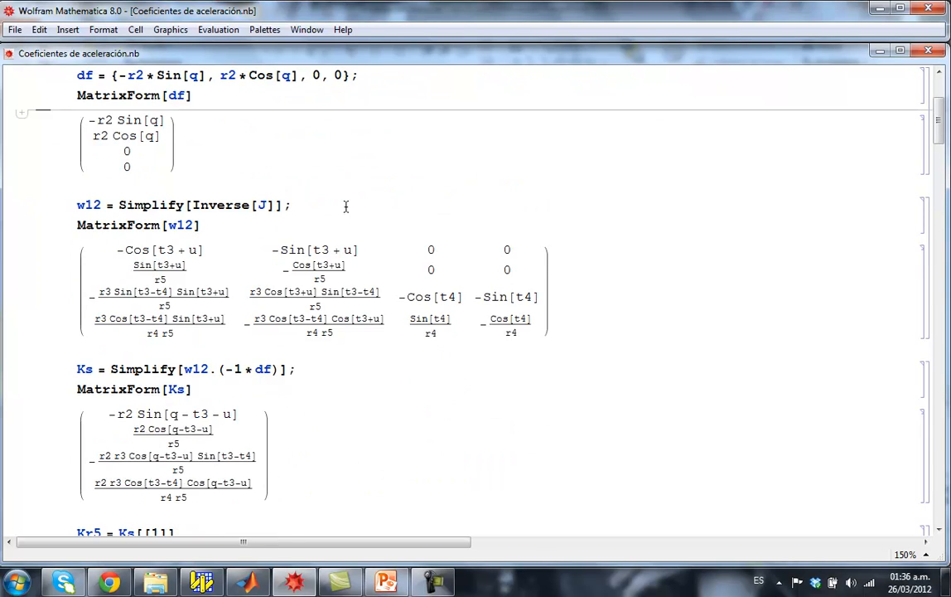
pyautogui.scroll(-1, 345, 207)
pyautogui.scroll(7, 346, 207)
pyautogui.scroll(1, 345, 207)
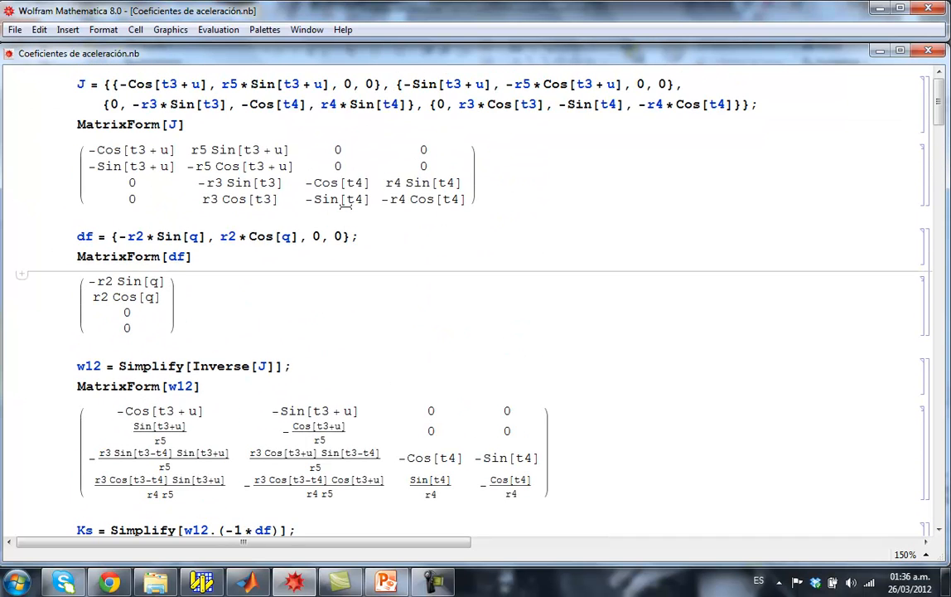
pyautogui.click(188, 126)
pyautogui.scroll(-3, 213, 270)
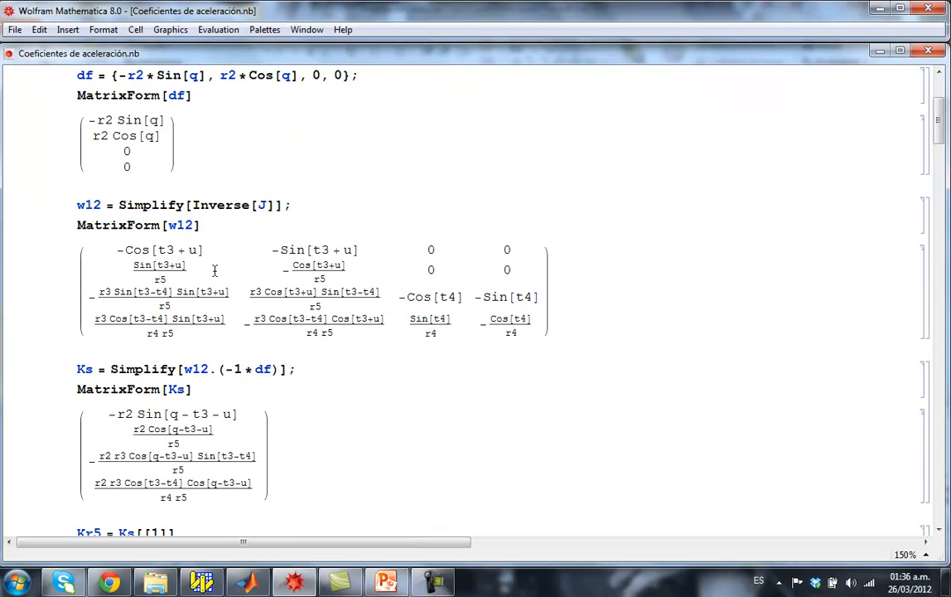
pyautogui.scroll(-2, 329, 247)
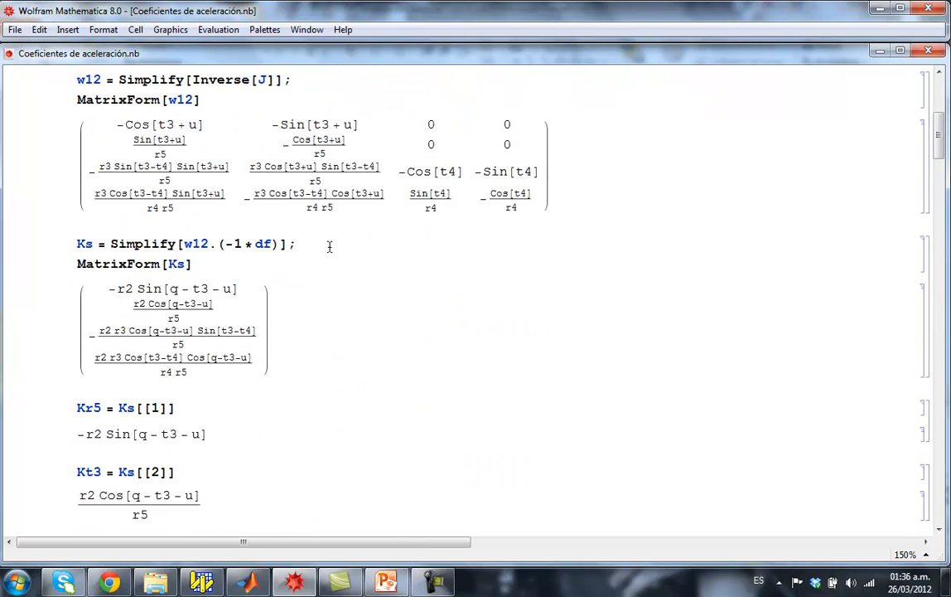
pyautogui.scroll(-2, 328, 247)
pyautogui.scroll(-2, 329, 247)
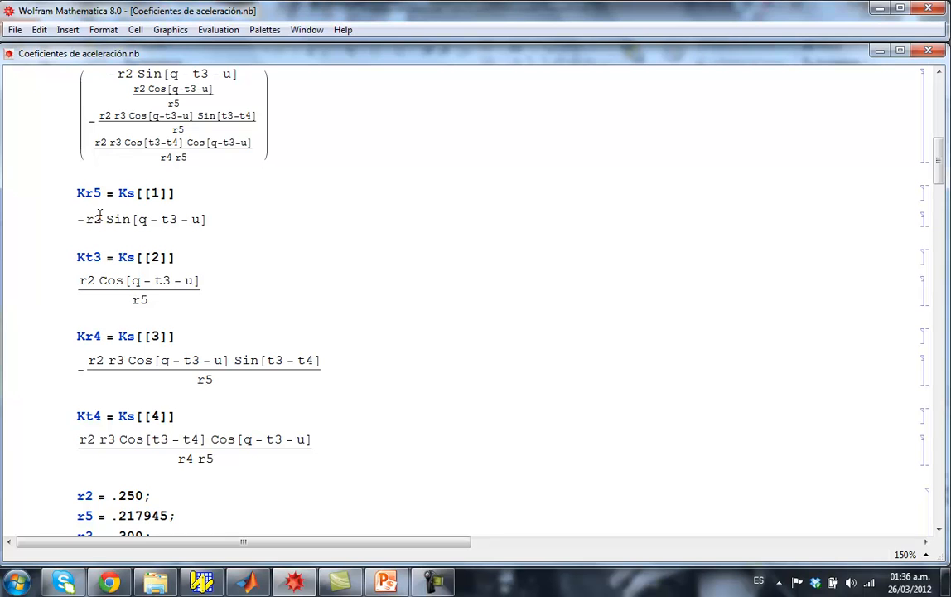
pyautogui.moveTo(76, 192); pyautogui.dragTo(100, 193)
pyautogui.click(92, 256)
pyautogui.scroll(-3, 374, 415)
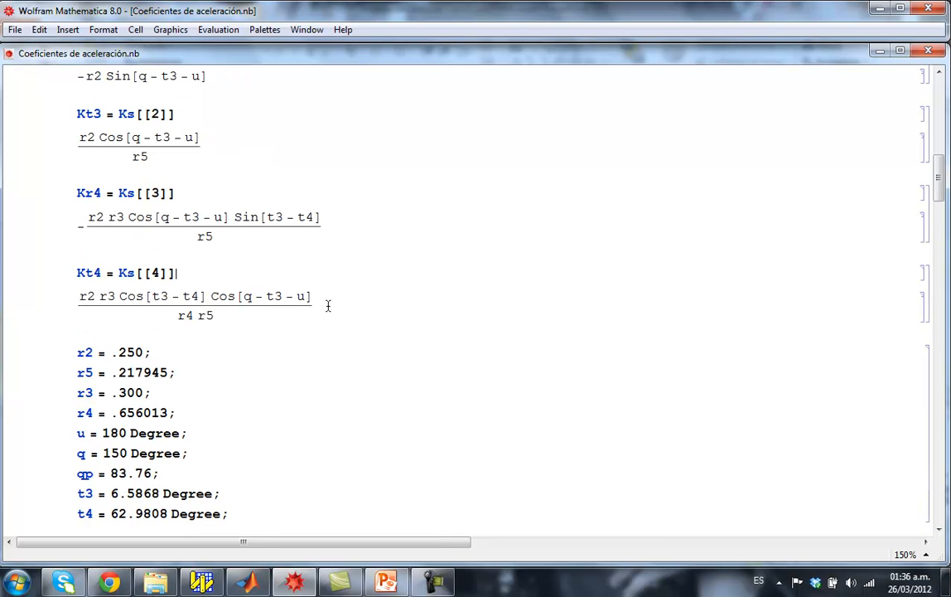
# Review the numeric parameters, the velocity coefficients and velocities computed from them, and the start of the acceleration coefficients section
pyautogui.scroll(-5, 333, 303)
pyautogui.scroll(-3, 358, 302)
pyautogui.scroll(3, 358, 300)
pyautogui.moveTo(239, 245); pyautogui.dragTo(64, 80)
pyautogui.click(189, 164)
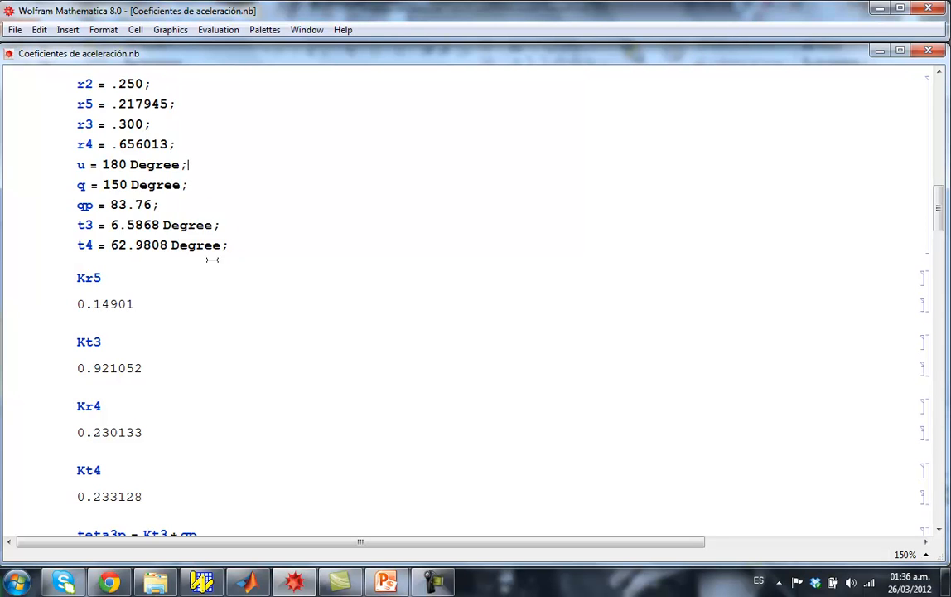
pyautogui.scroll(-2, 165, 240)
pyautogui.doubleClick(87, 188)
pyautogui.click(147, 281)
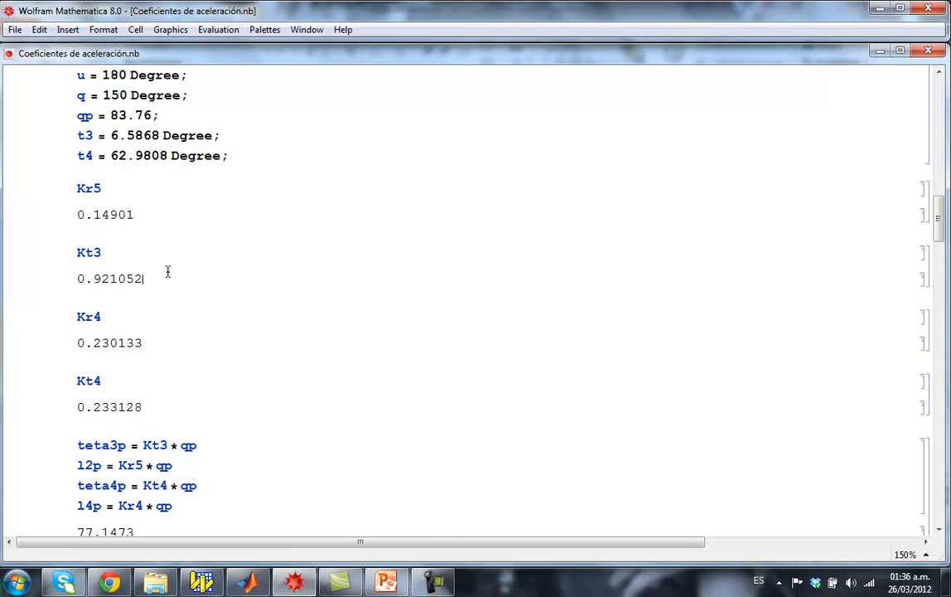
pyautogui.scroll(-6, 168, 272)
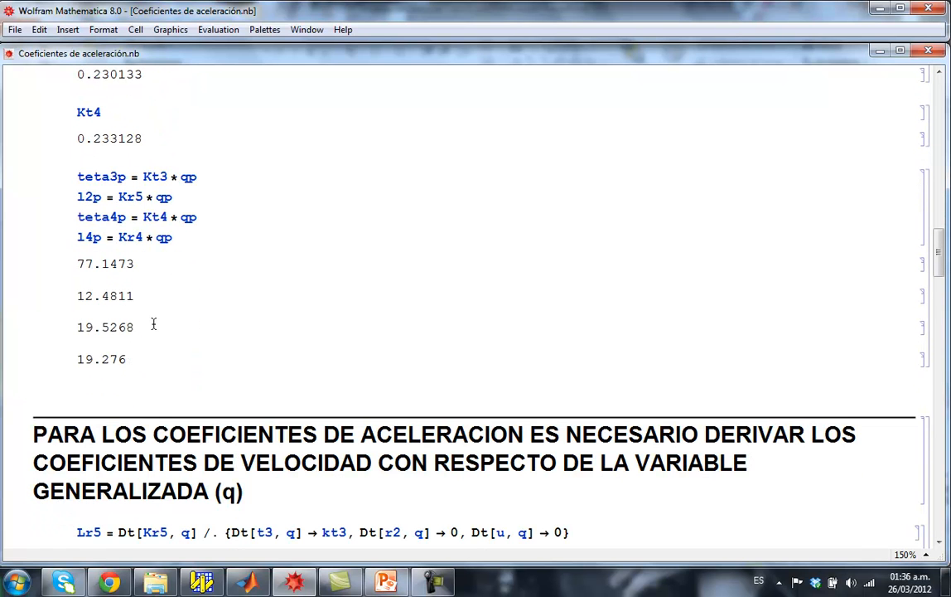
pyautogui.doubleClick(125, 359)
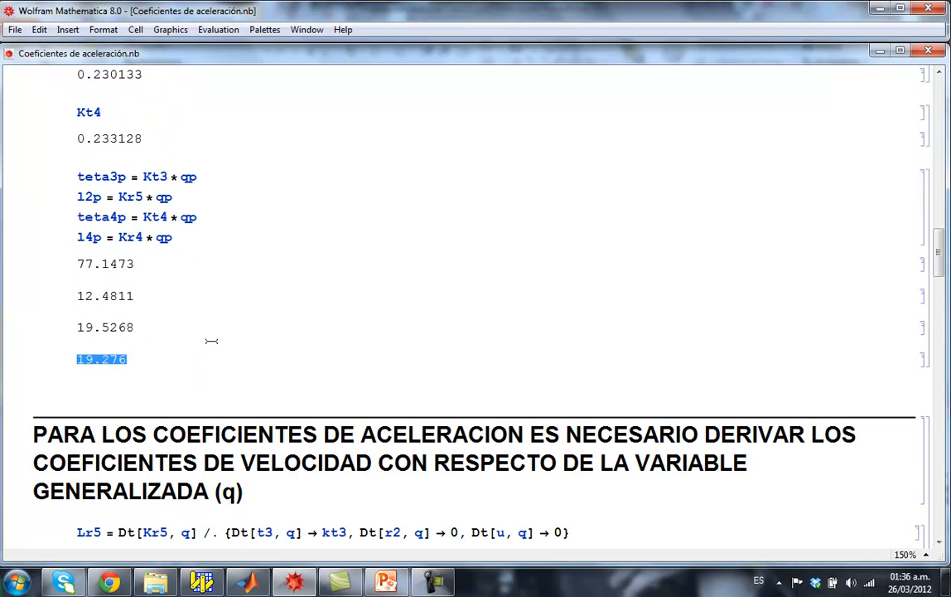
pyautogui.click(274, 366)
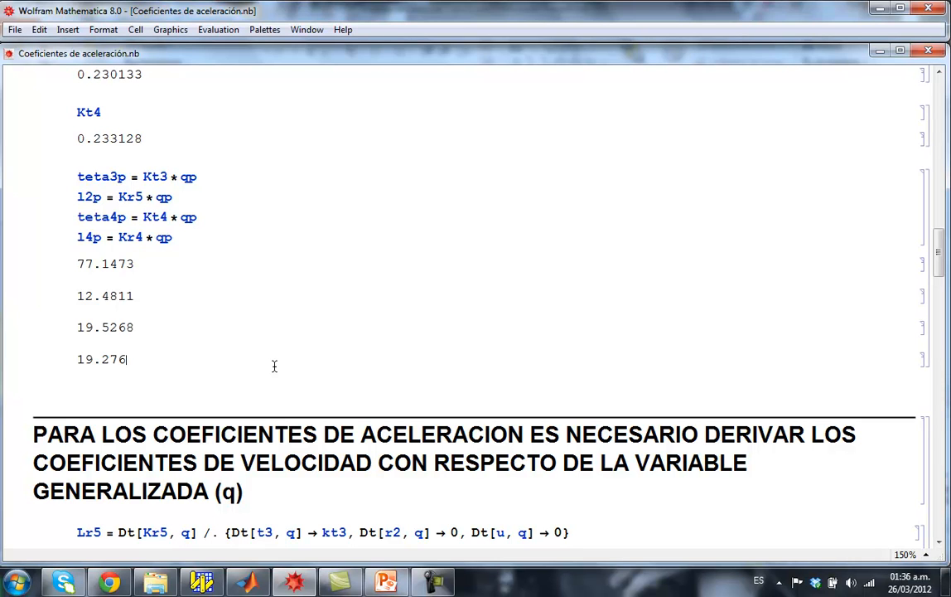
pyautogui.scroll(-4, 275, 365)
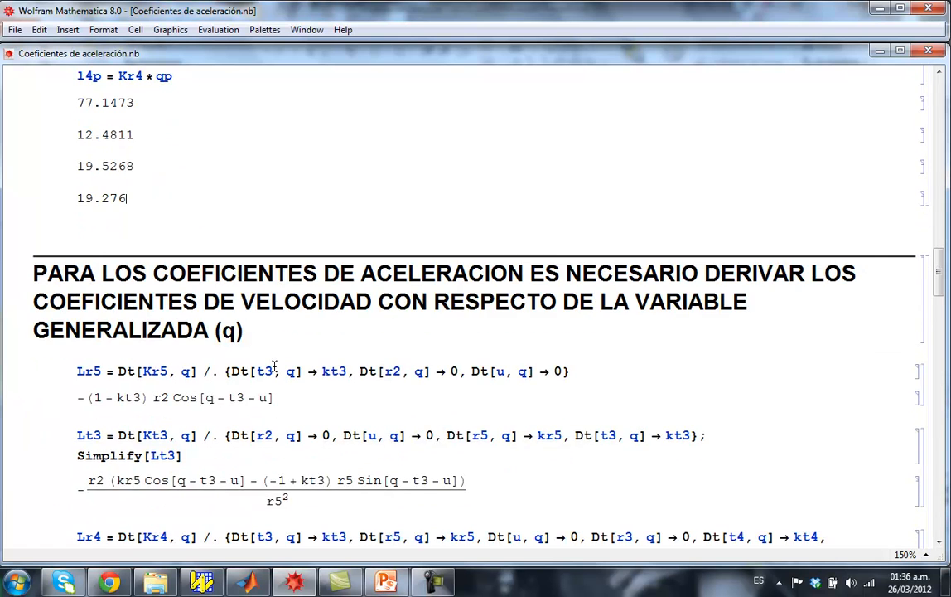
pyautogui.scroll(-2, 274, 367)
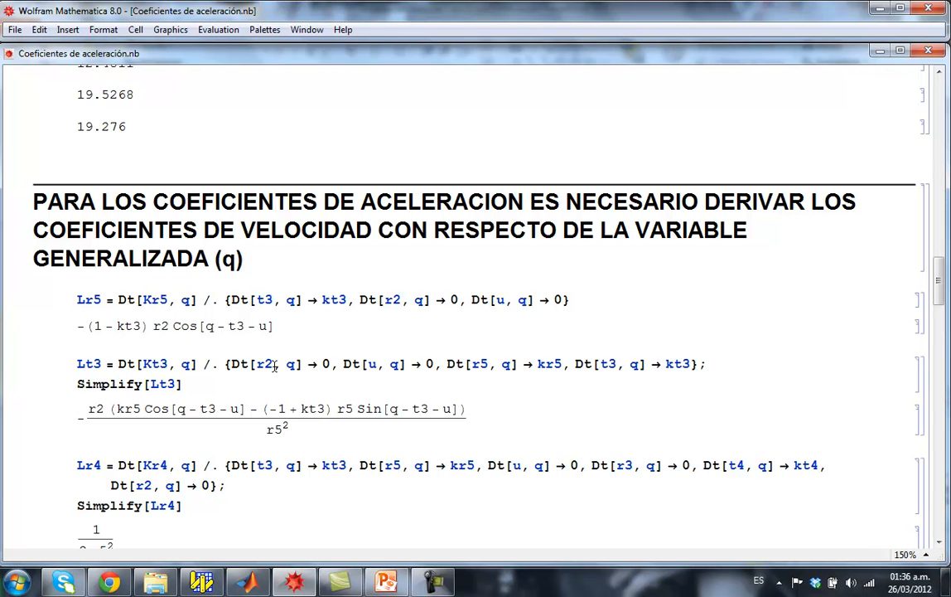
pyautogui.scroll(-2, 252, 232)
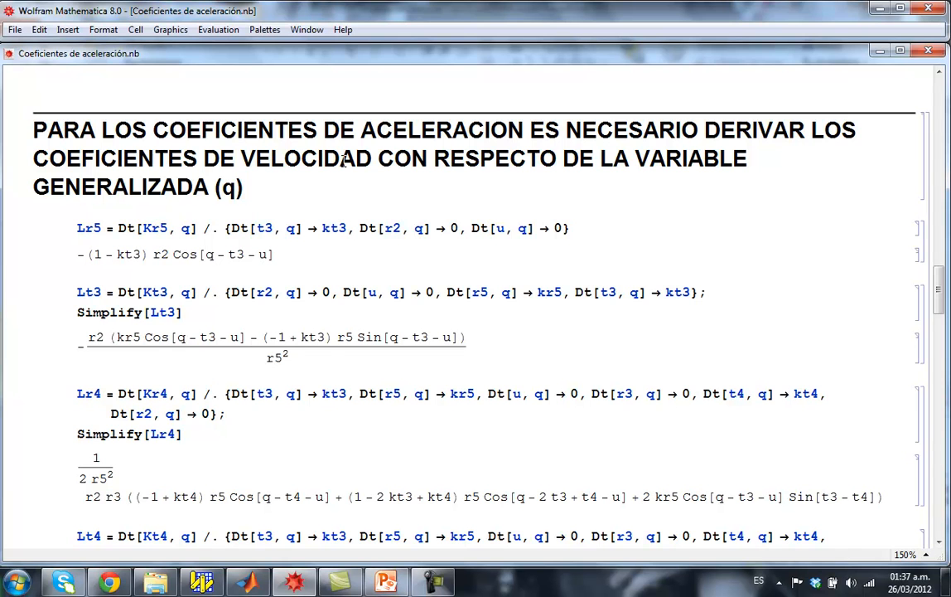
# Evaluate the first two input cells, which define the matrix J and the vector df and show them in matrix form
pyautogui.scroll(15, 344, 162)
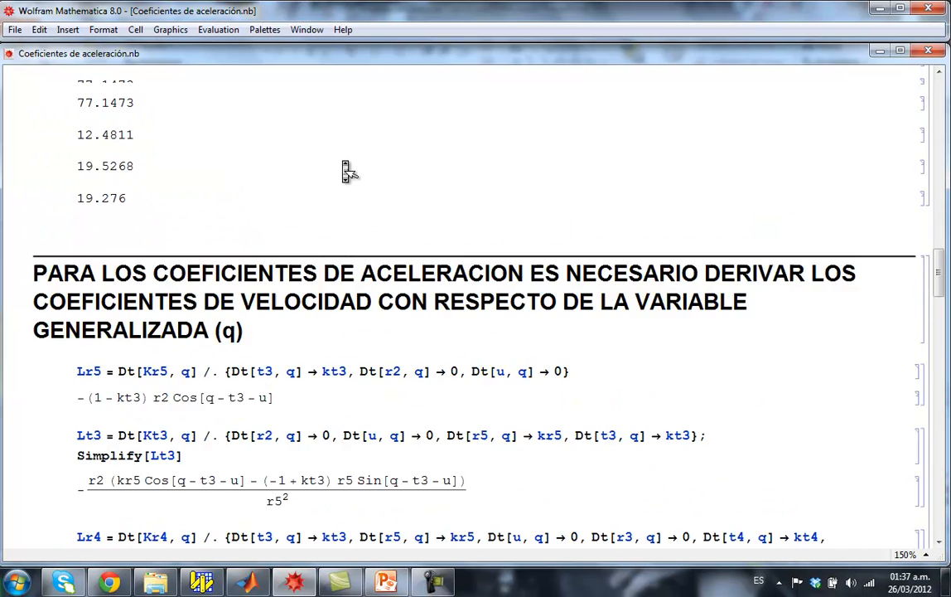
pyautogui.click(213, 123)
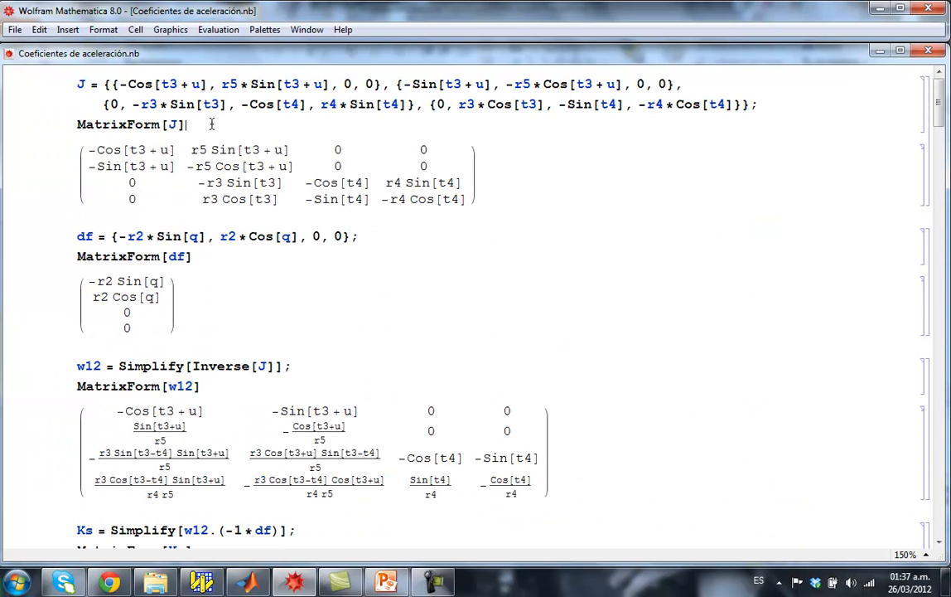
pyautogui.hotkey('shift', 'Return')
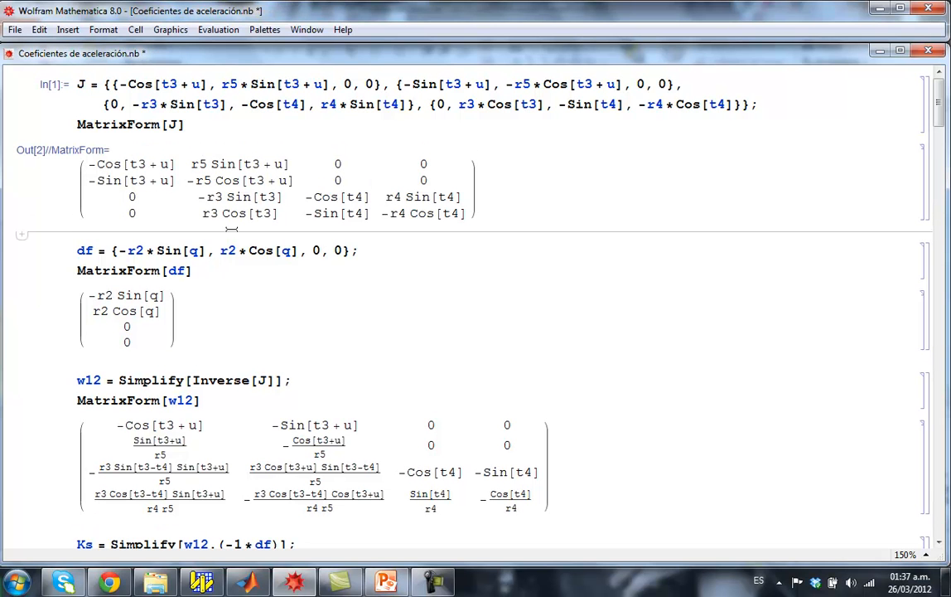
pyautogui.click(206, 271)
pyautogui.hotkey('shift', 'Return')
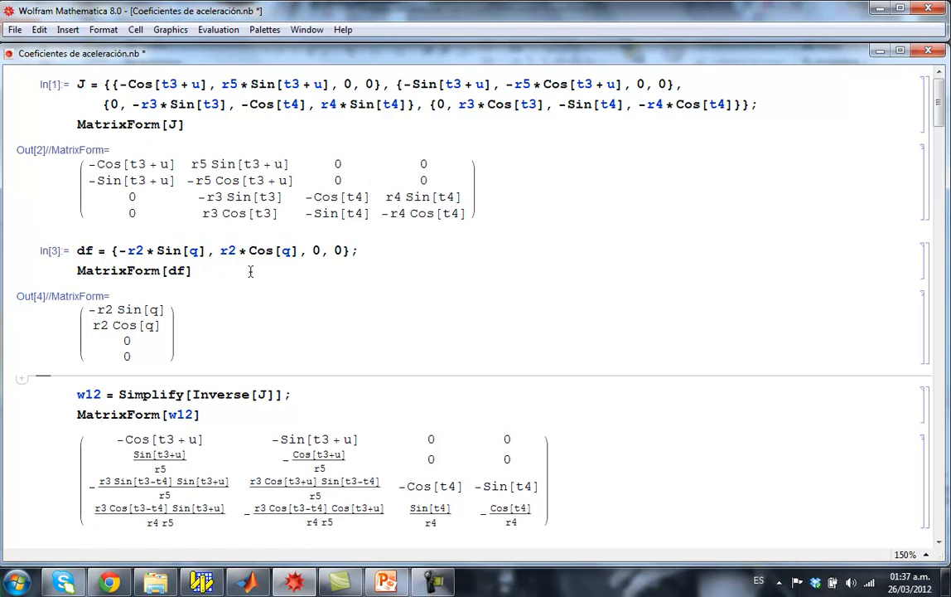
# Evaluate the w12 cell with the simplified inverse of J and the Ks cell with the simplified product w12.(-1*df)
pyautogui.scroll(-3, 269, 269)
pyautogui.scroll(-5, 269, 270)
pyautogui.click(218, 180)
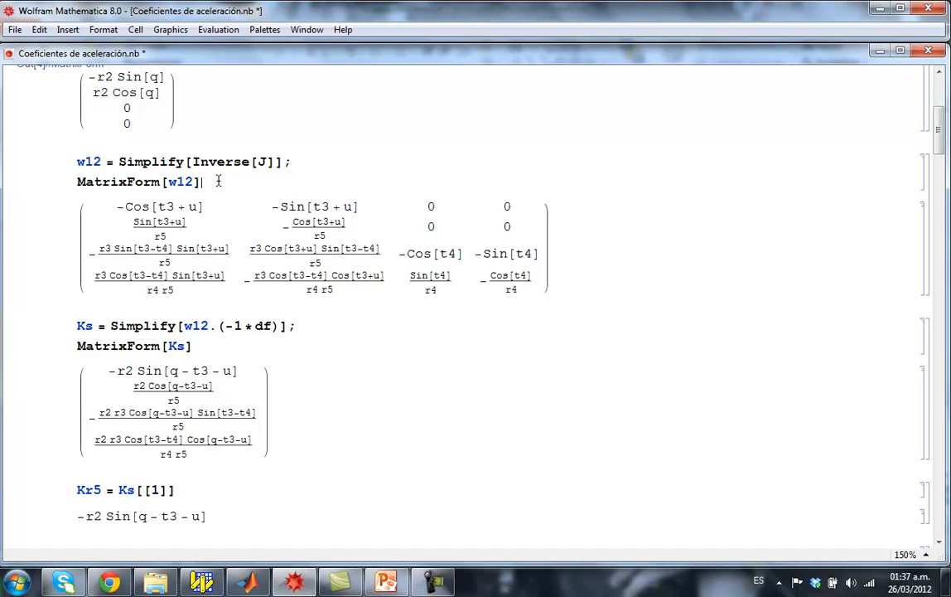
pyautogui.hotkey('shift', 'Return')
pyautogui.click(213, 358)
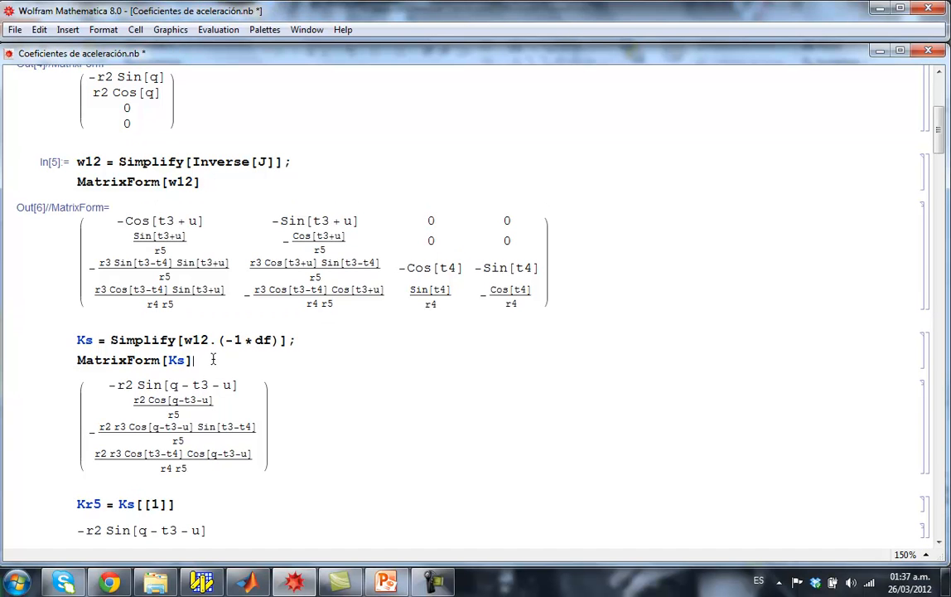
pyautogui.hotkey('shift', 'Return')
# Evaluate the cells that assign the first and second elements of Ks to Kr5 and Kt3
pyautogui.scroll(-7, 289, 340)
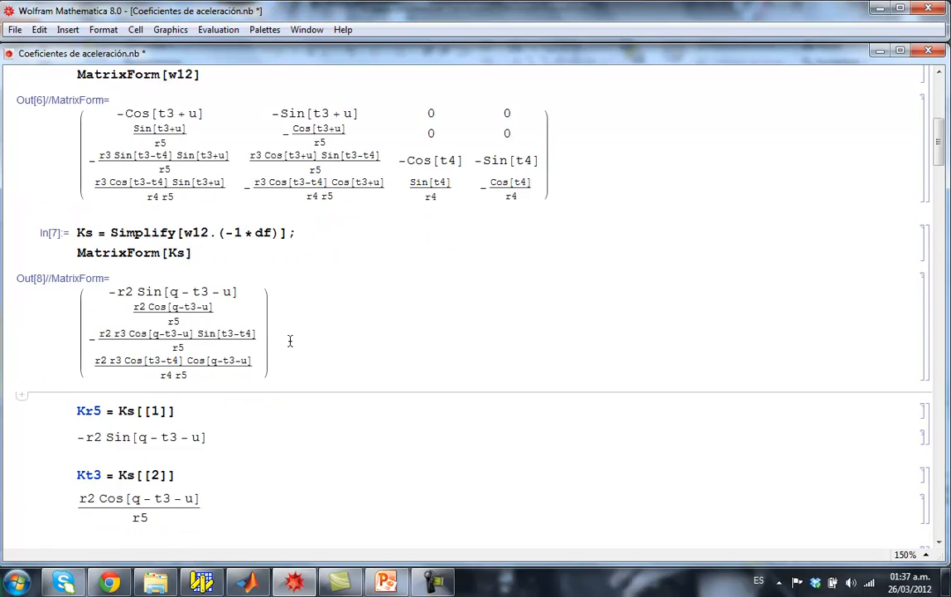
pyautogui.scroll(-3, 289, 340)
pyautogui.click(199, 194)
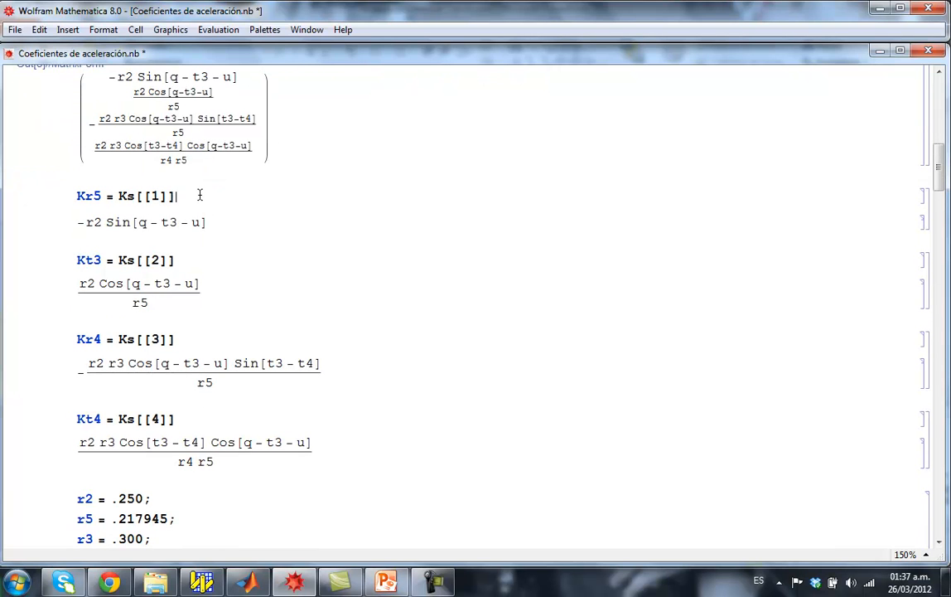
pyautogui.hotkey('shift', 'Return')
pyautogui.click(194, 256)
pyautogui.hotkey('shift', 'Return')
# Evaluate the cells that assign the third and fourth elements of Ks to Kr4 and Kt4
pyautogui.scroll(-4, 195, 255)
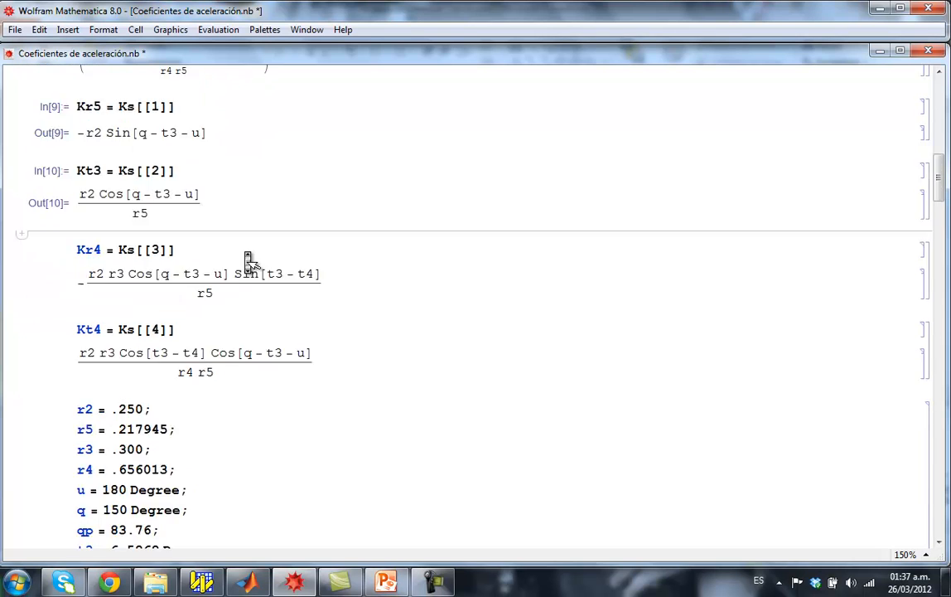
pyautogui.click(190, 195)
pyautogui.hotkey('shift', 'Return')
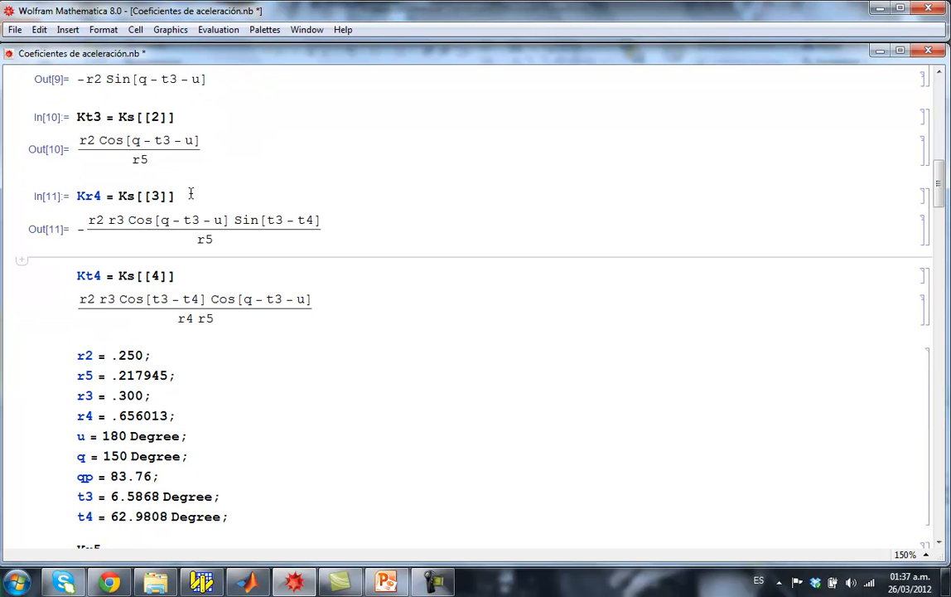
pyautogui.click(190, 274)
pyautogui.hotkey('shift', 'Return')
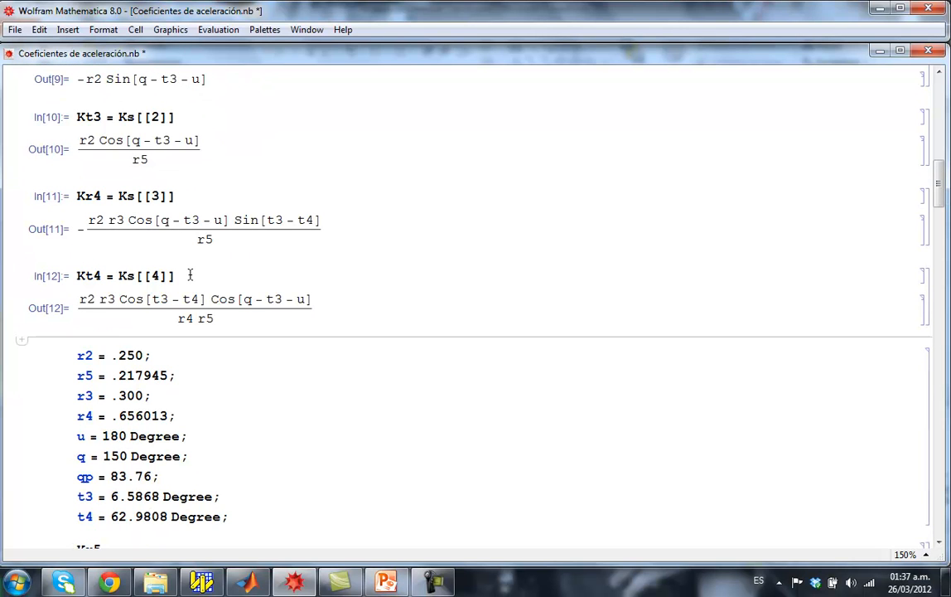
# Compare the symbolic velocity coefficients with the numeric cells below them and the derivative definitions in the acceleration section
pyautogui.scroll(-3, 274, 268)
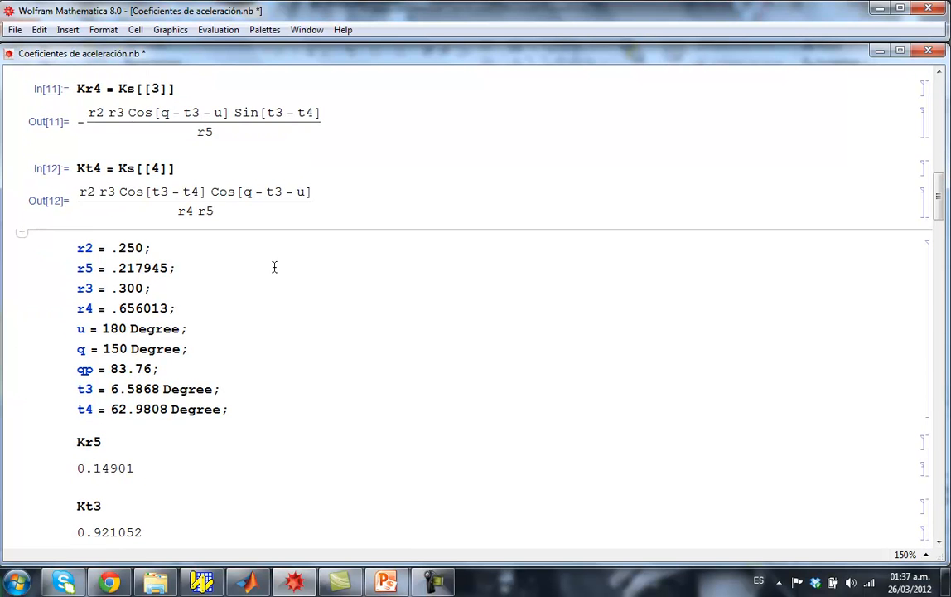
pyautogui.scroll(-15, 275, 267)
pyautogui.scroll(8, 274, 267)
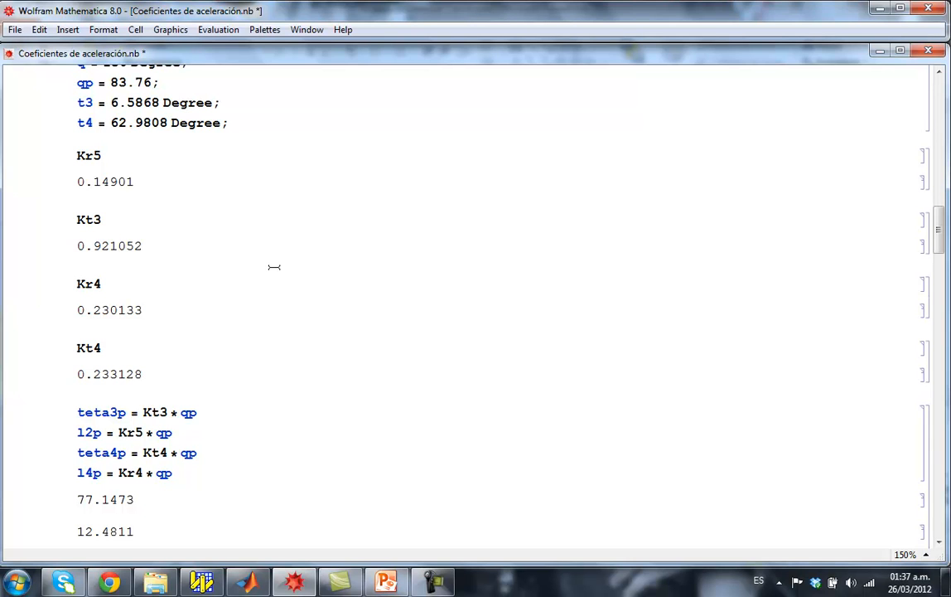
pyautogui.scroll(-12, 278, 276)
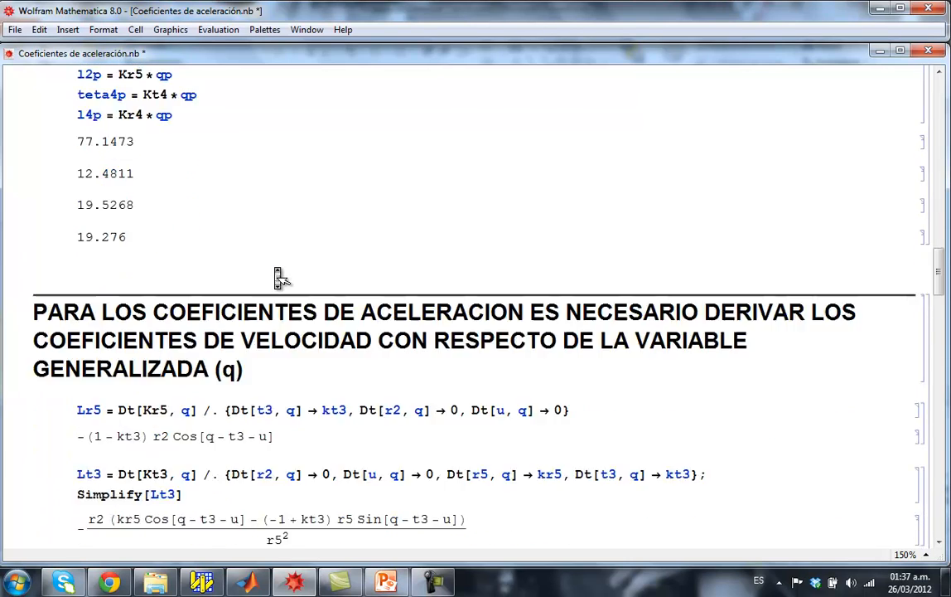
pyautogui.scroll(18, 275, 267)
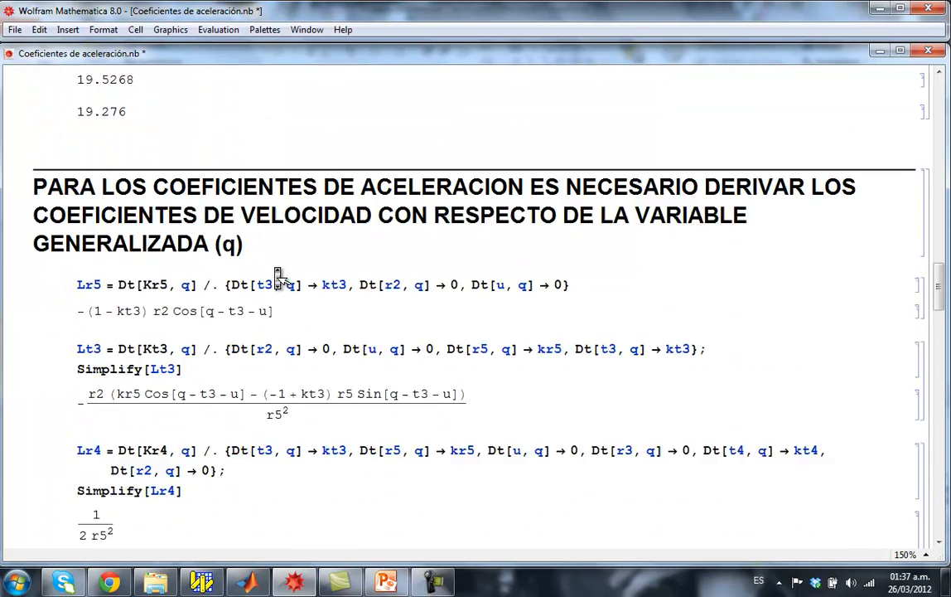
pyautogui.scroll(6, 274, 266)
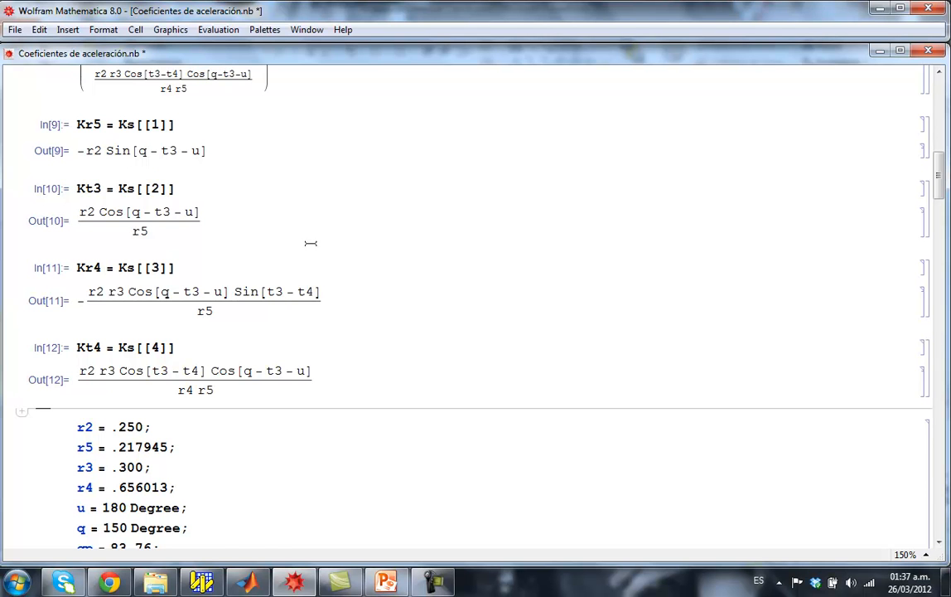
pyautogui.scroll(-20, 310, 242)
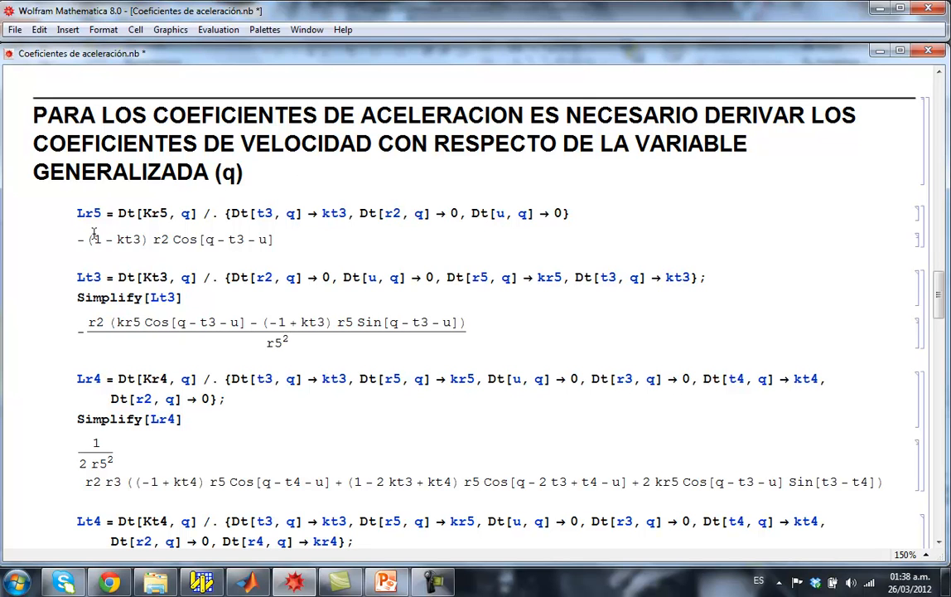
# Examine the total derivative Dt[Kr5, q] in the Lr5 definition, including its function and differentiation variable
pyautogui.moveTo(76, 212); pyautogui.dragTo(101, 217)
pyautogui.click(102, 216)
pyautogui.doubleClick(130, 215)
pyautogui.moveTo(143, 214); pyautogui.dragTo(176, 216)
pyautogui.click(186, 225)
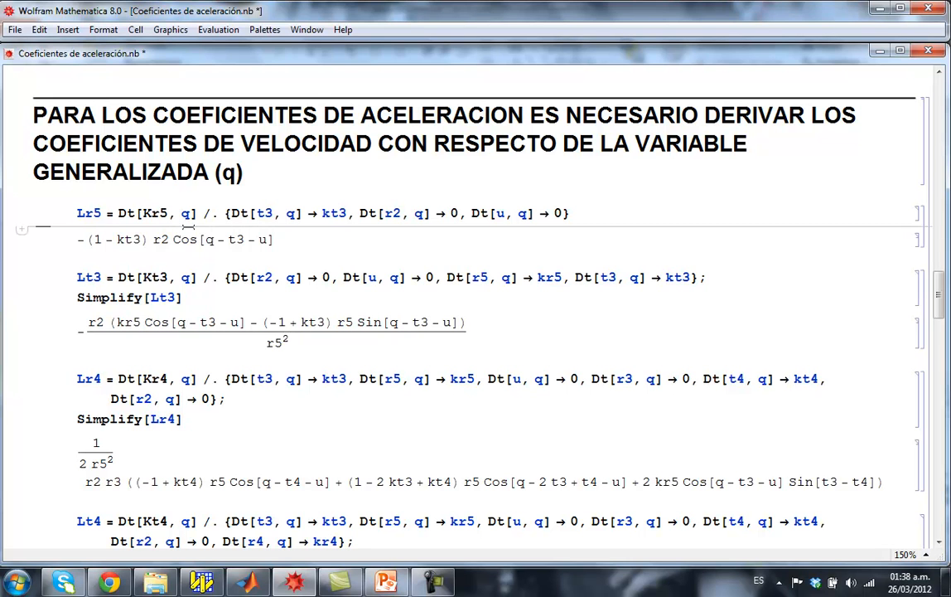
pyautogui.doubleClick(184, 213)
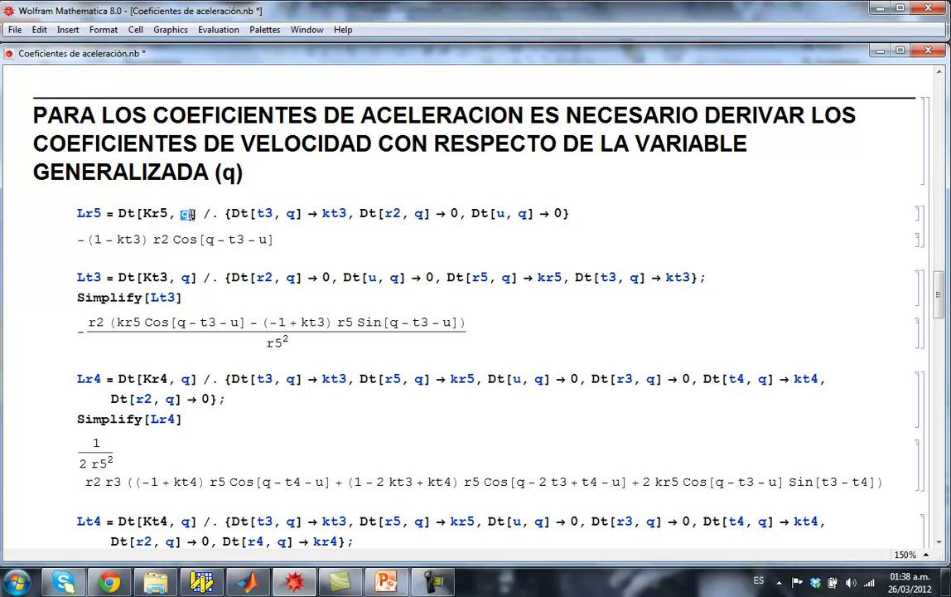
pyautogui.click(189, 215)
pyautogui.moveTo(143, 213); pyautogui.dragTo(159, 215)
# Examine the replacement rules in the Lr5 definition for the derivatives of t3, r2 and u with respect to q
pyautogui.moveTo(202, 214); pyautogui.dragTo(584, 212)
pyautogui.click(592, 211)
pyautogui.moveTo(323, 214); pyautogui.dragTo(345, 217)
pyautogui.click(331, 219)
pyautogui.click(370, 217)
pyautogui.scroll(-1, 548, 222)
pyautogui.doubleClick(501, 178)
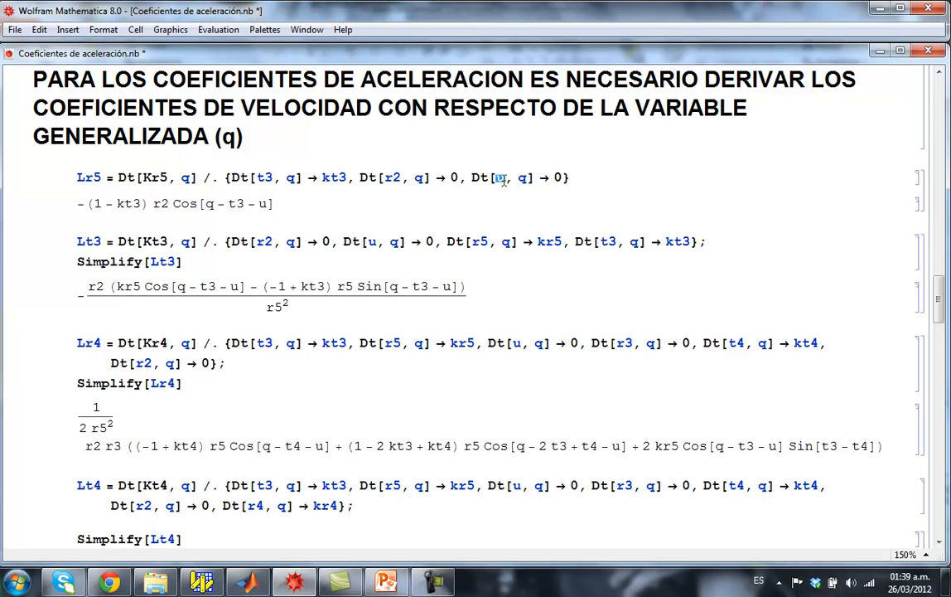
# Cut the replacement rules out of the Lr5 definition, evaluate Dt[Kr5, q] alone and examine its unreplaced derivative terms
pyautogui.click(570, 178)
pyautogui.moveTo(571, 177); pyautogui.dragTo(203, 178)
pyautogui.hotkey('ctrl', 'c')
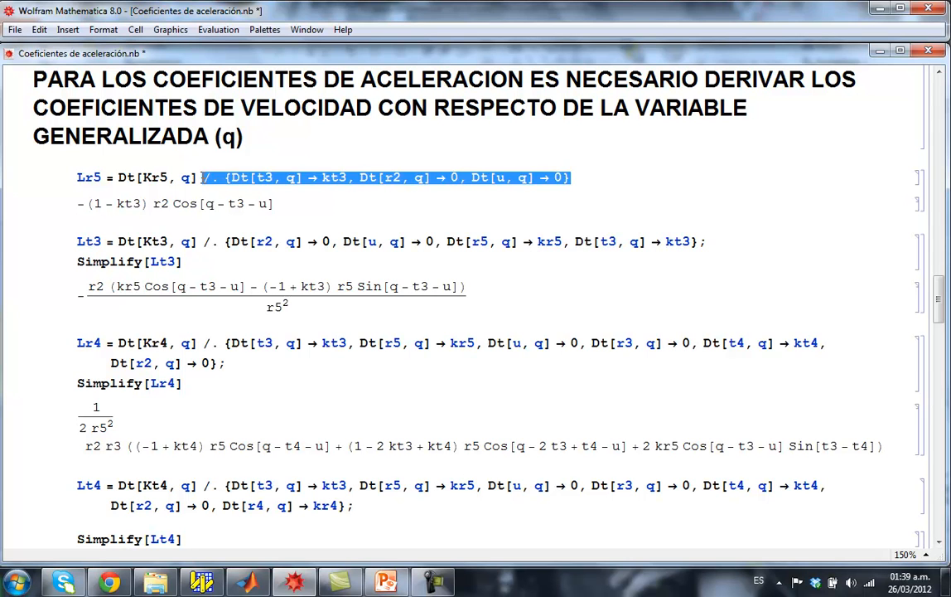
pyautogui.press('BackSpace')
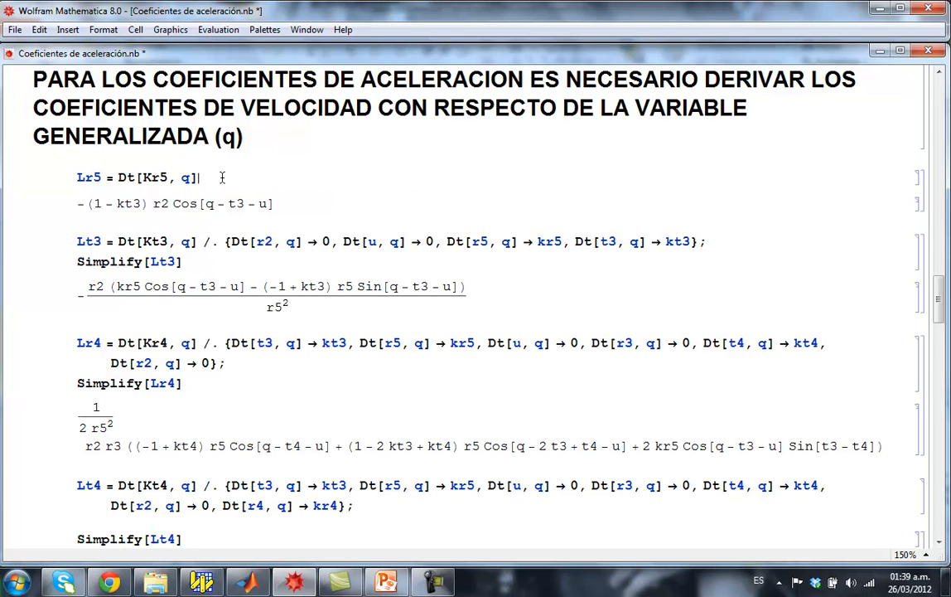
pyautogui.hotkey('shift', 'Return')
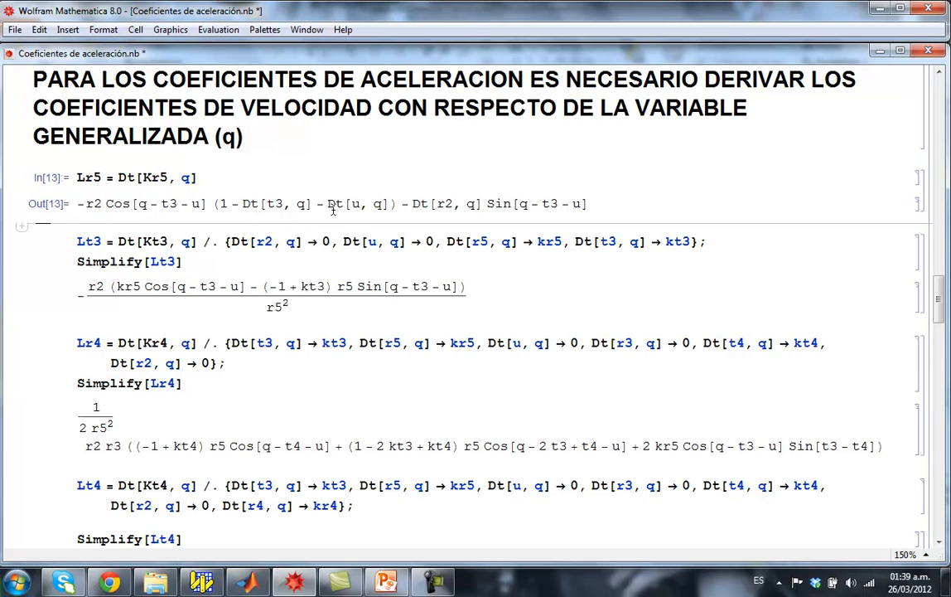
pyautogui.moveTo(330, 203); pyautogui.dragTo(388, 208)
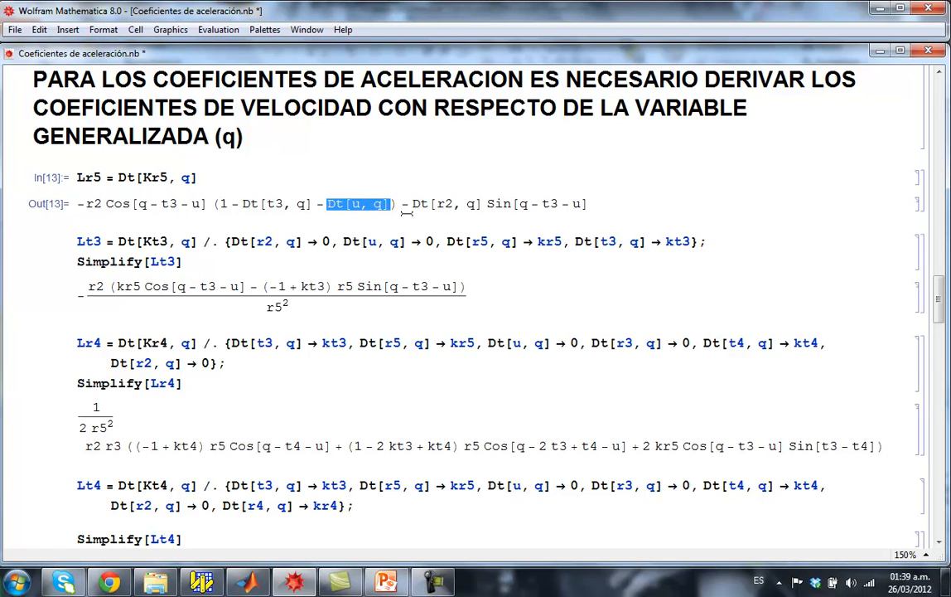
pyautogui.click(374, 214)
pyautogui.moveTo(353, 207); pyautogui.dragTo(361, 206)
pyautogui.moveTo(436, 206); pyautogui.dragTo(454, 207)
pyautogui.click(453, 206)
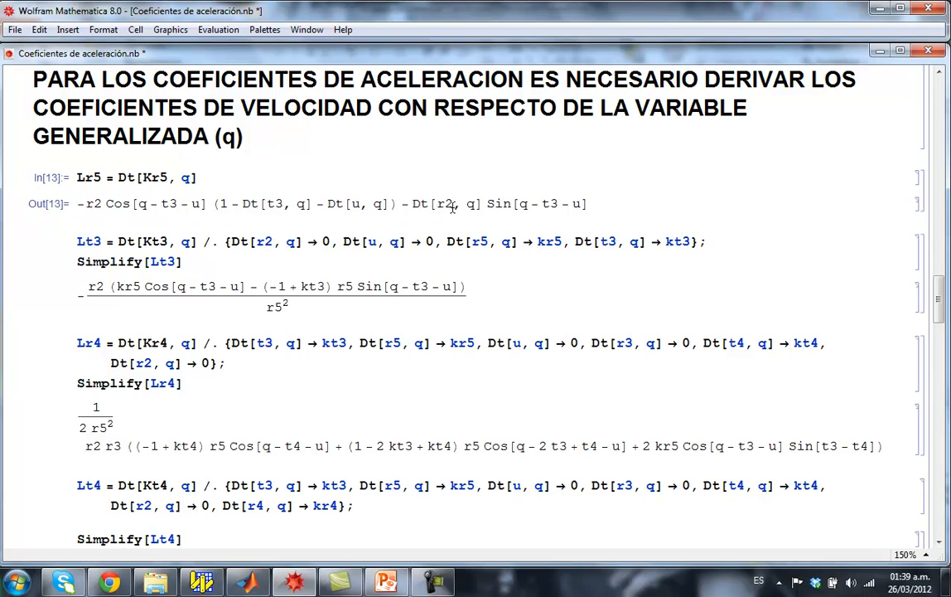
# Paste the replacement rules for t3, r2 and u back after Dt[Kr5, q] and evaluate the Lr5 definition
pyautogui.click(306, 179)
pyautogui.hotkey('ctrl', 'v')
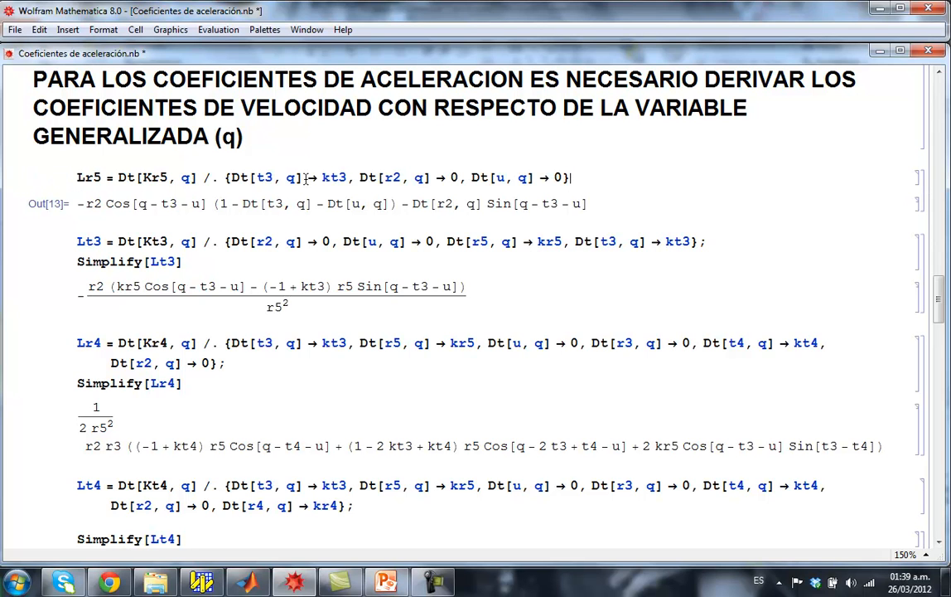
pyautogui.moveTo(232, 177); pyautogui.dragTo(530, 178)
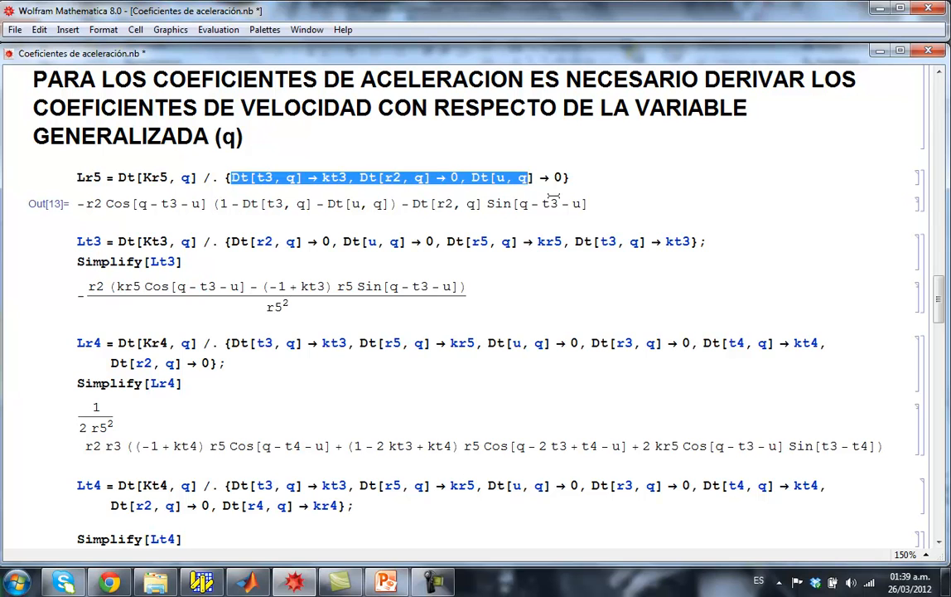
pyautogui.click(563, 204)
pyautogui.moveTo(592, 205); pyautogui.dragTo(80, 204)
pyautogui.click(239, 204)
pyautogui.moveTo(253, 204); pyautogui.dragTo(477, 212)
pyautogui.click(325, 205)
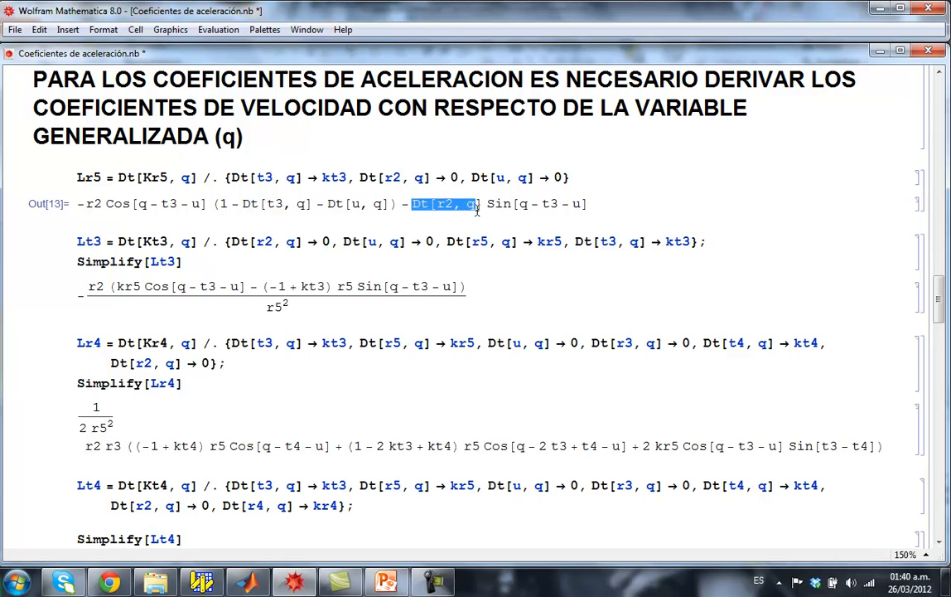
pyautogui.click(579, 179)
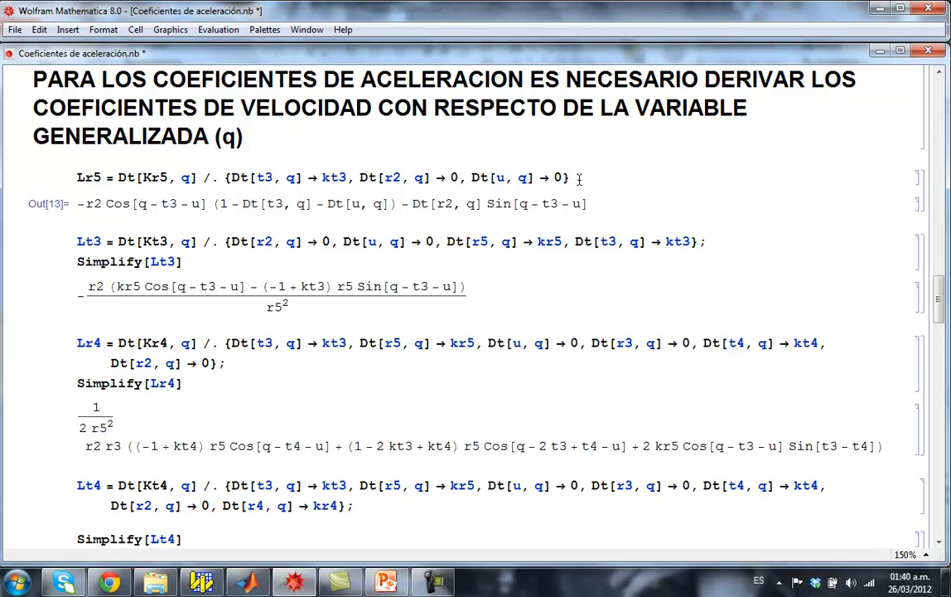
pyautogui.hotkey('shift', 'Return')
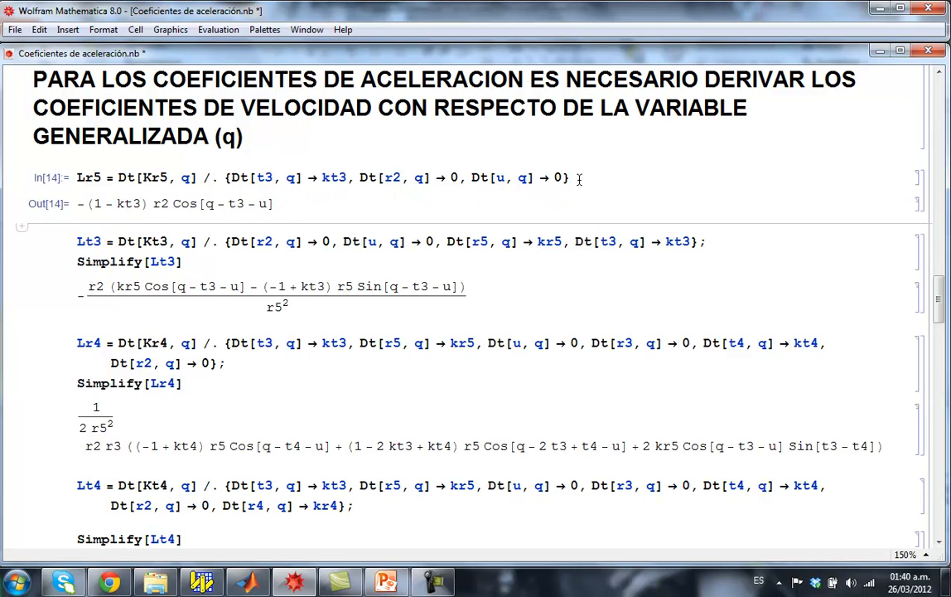
# Evaluate the Lr5 definition once more and the Lt3 cell together with its Simplify[Lt3] line
pyautogui.click(281, 205)
pyautogui.keyDown('shift'); pyautogui.click(78, 210); pyautogui.keyUp('shift')
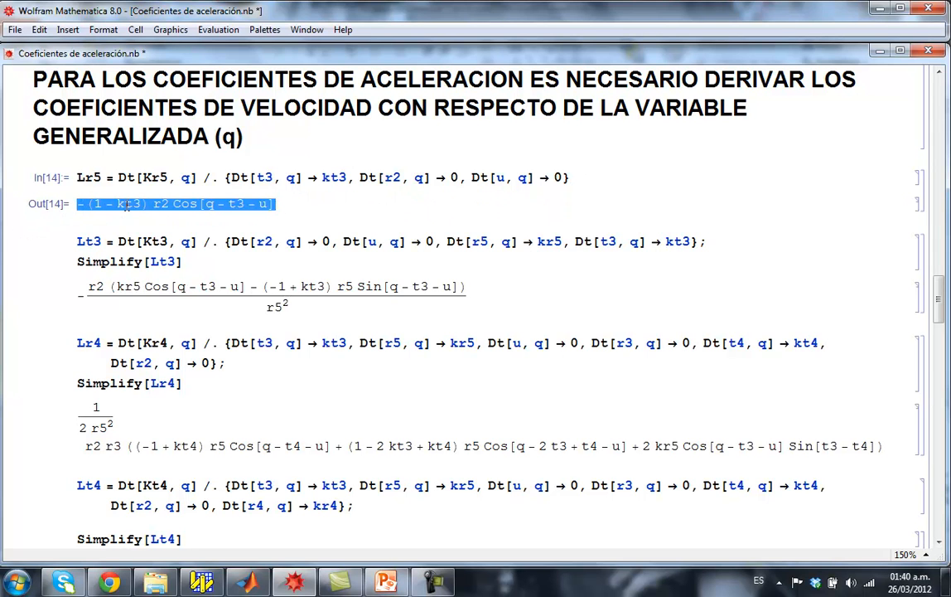
pyautogui.click(99, 190)
pyautogui.click(286, 206)
pyautogui.click(583, 176)
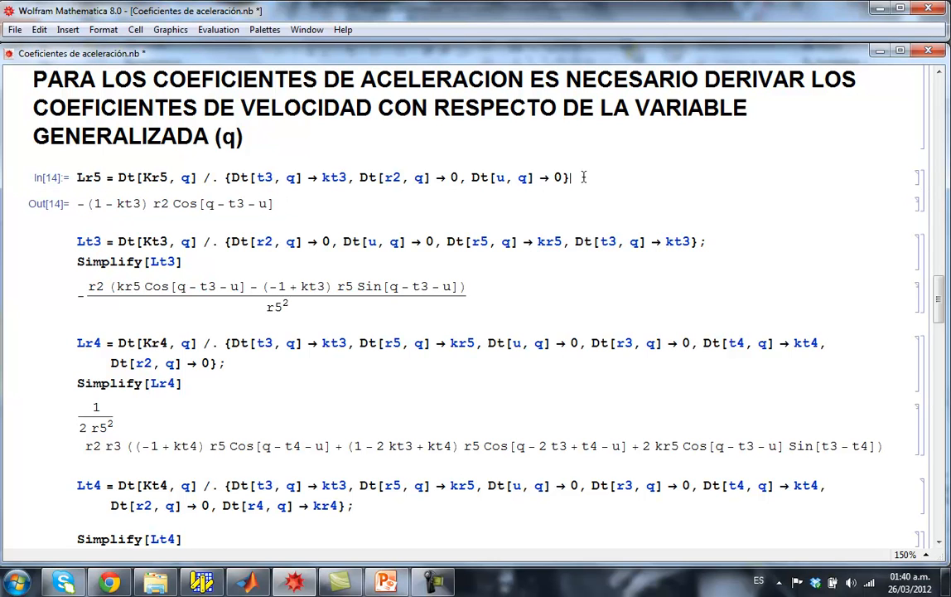
pyautogui.hotkey('shift', 'Return')
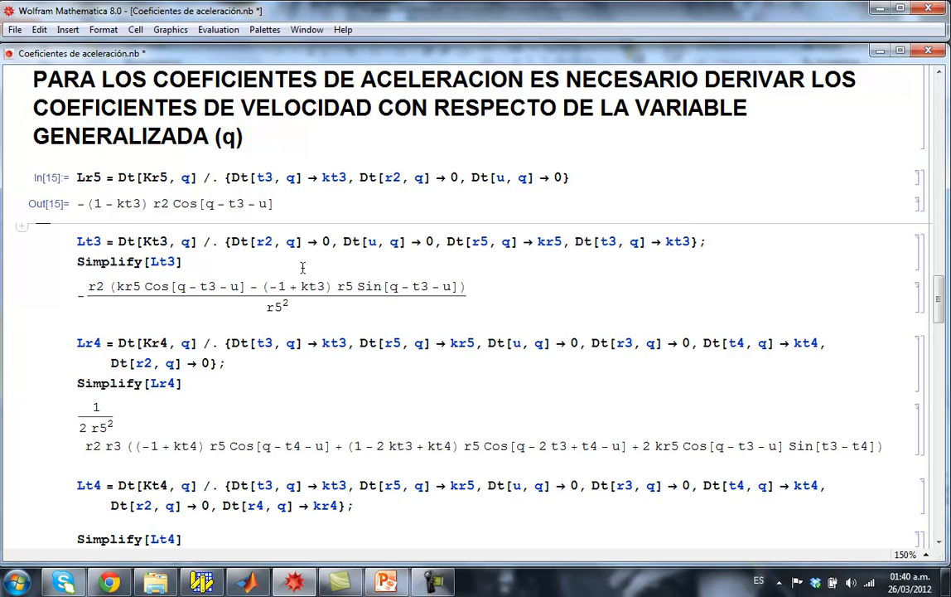
pyautogui.click(273, 261)
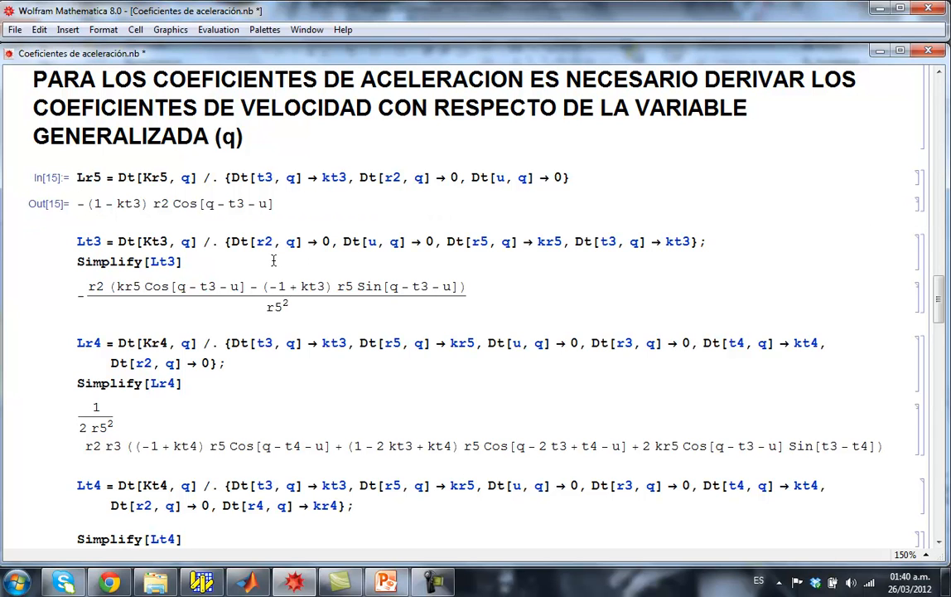
pyautogui.hotkey('shift', 'Return')
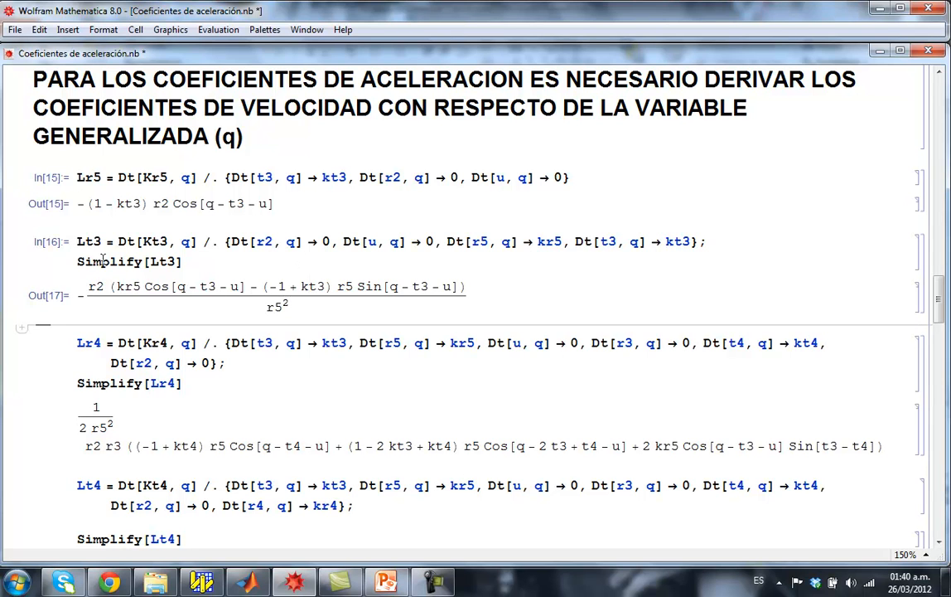
# Remove the Simplify[Lt3] line and the closing semicolon from the Lt3 cell, evaluate it and compare the denominators of the fractions
pyautogui.moveTo(76, 262); pyautogui.dragTo(189, 266)
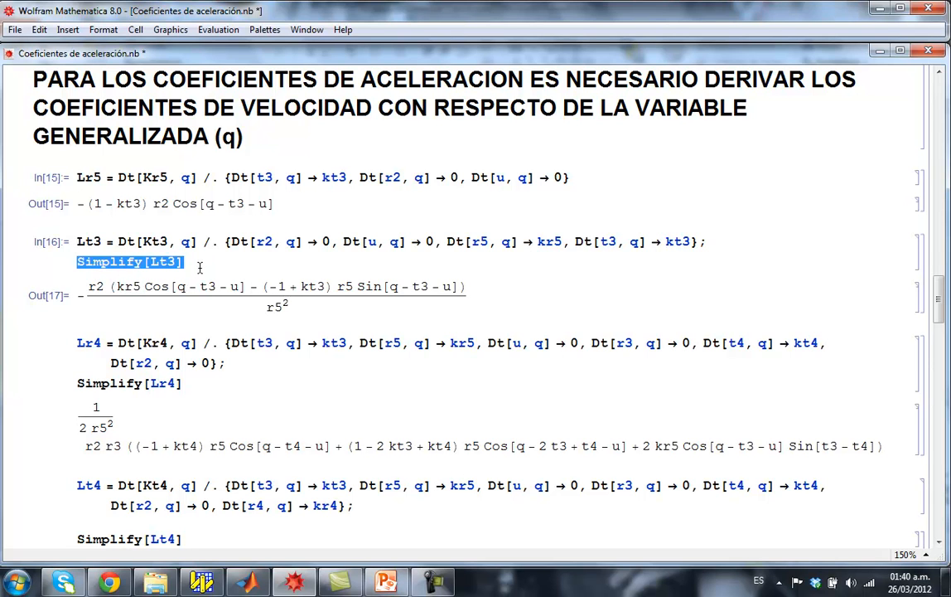
pyautogui.press('Delete')
pyautogui.press('BackSpace')
pyautogui.press('BackSpace')
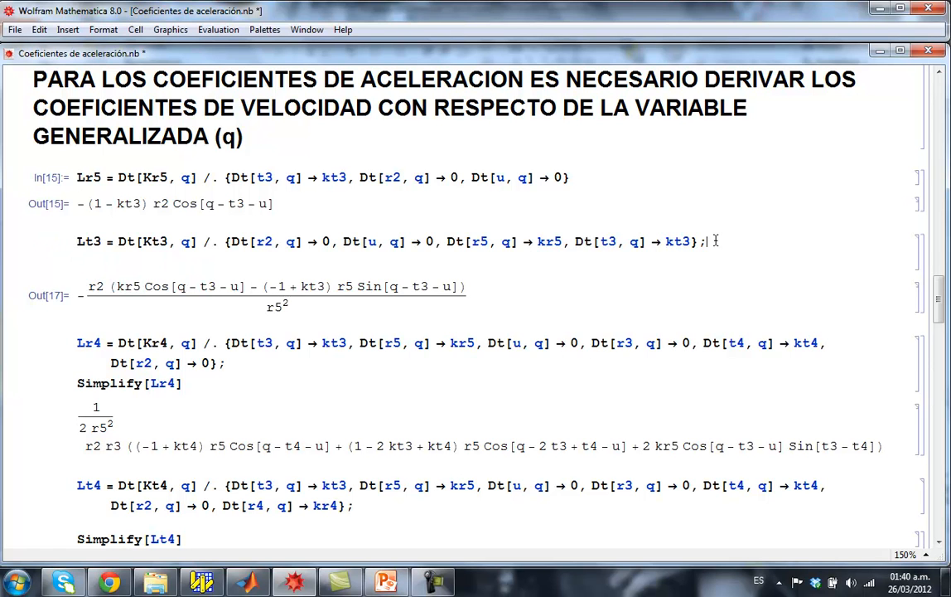
pyautogui.hotkey('shift', 'Return')
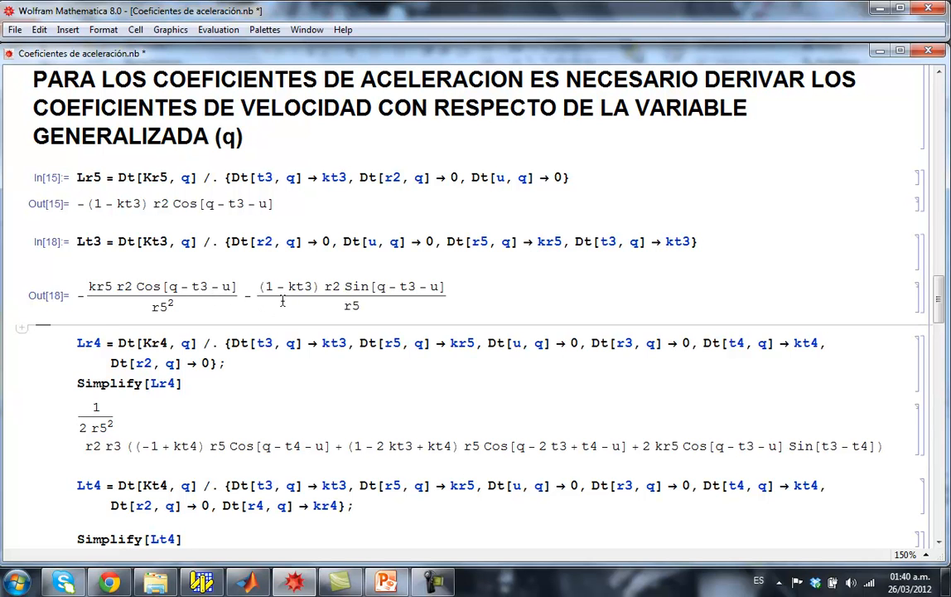
pyautogui.click(712, 242)
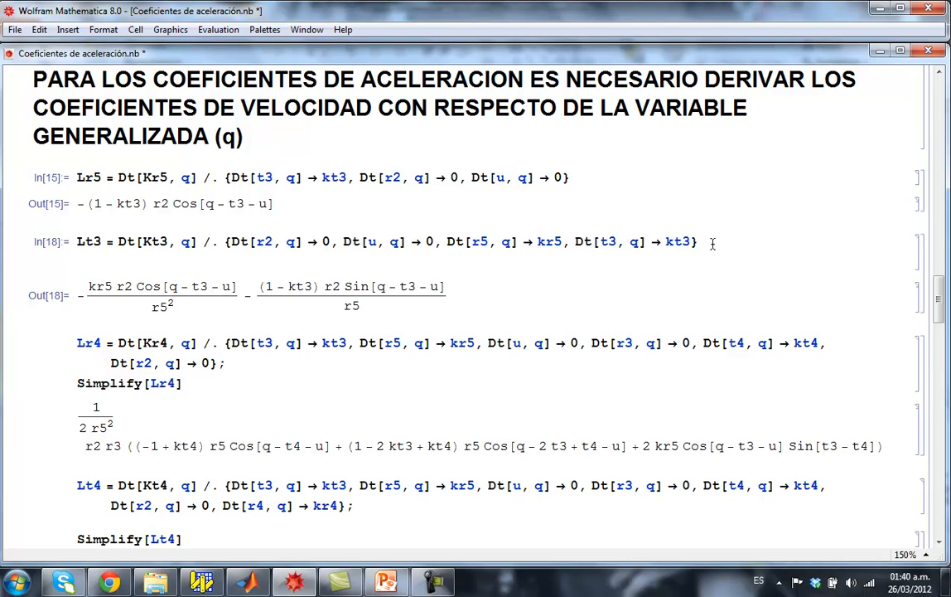
pyautogui.doubleClick(351, 305)
pyautogui.click(201, 319)
pyautogui.moveTo(149, 310); pyautogui.dragTo(177, 306)
pyautogui.click(232, 304)
# Restore the semicolon and the Simplify[Lt3] line in the Lt3 cell and evaluate it
pyautogui.click(703, 241)
pyautogui.write(';')
pyautogui.press('Return')
pyautogui.write('Simplify[Lt3]')
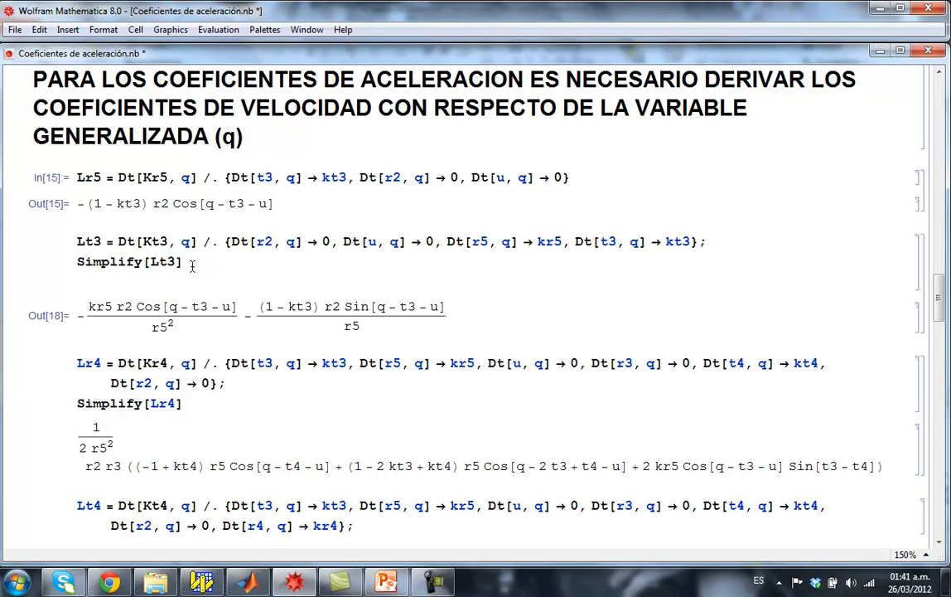
pyautogui.hotkey('shift', 'Return')
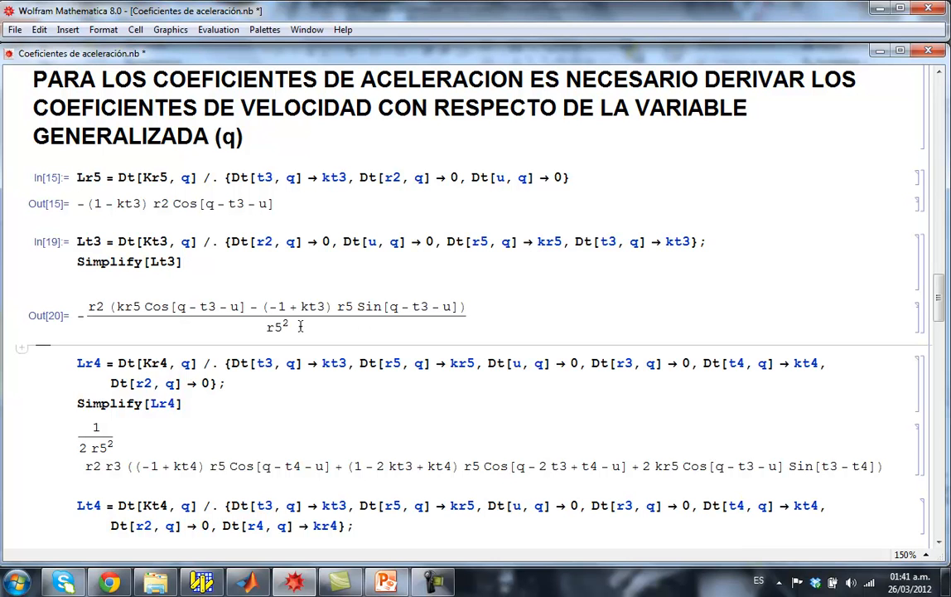
pyautogui.moveTo(302, 327)
pyautogui.mouseDown()
pyautogui.moveTo(125, 316)
pyautogui.moveTo(323, 311)
pyautogui.moveTo(313, 332)
pyautogui.mouseUp()
pyautogui.click(182, 323)
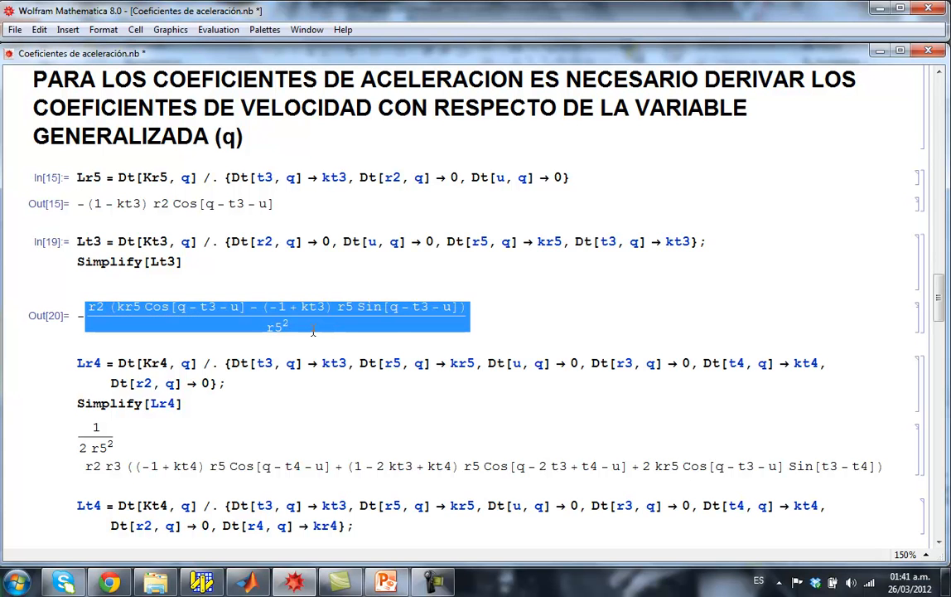
pyautogui.click(310, 325)
# Evaluate the Lr4 and Lt4 acceleration coefficient definitions along with their Simplify lines
pyautogui.scroll(-5, 311, 331)
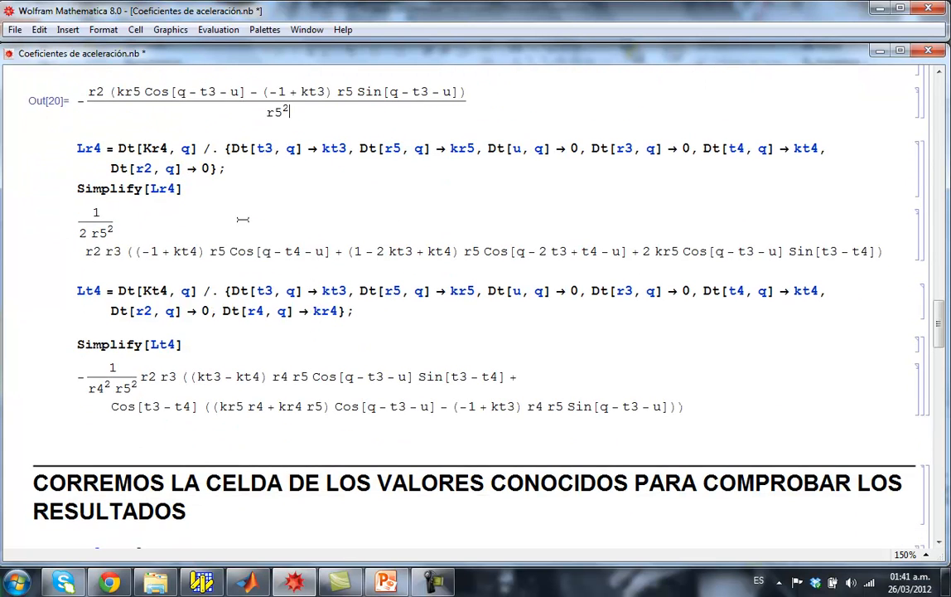
pyautogui.click(217, 185)
pyautogui.hotkey('shift', 'Return')
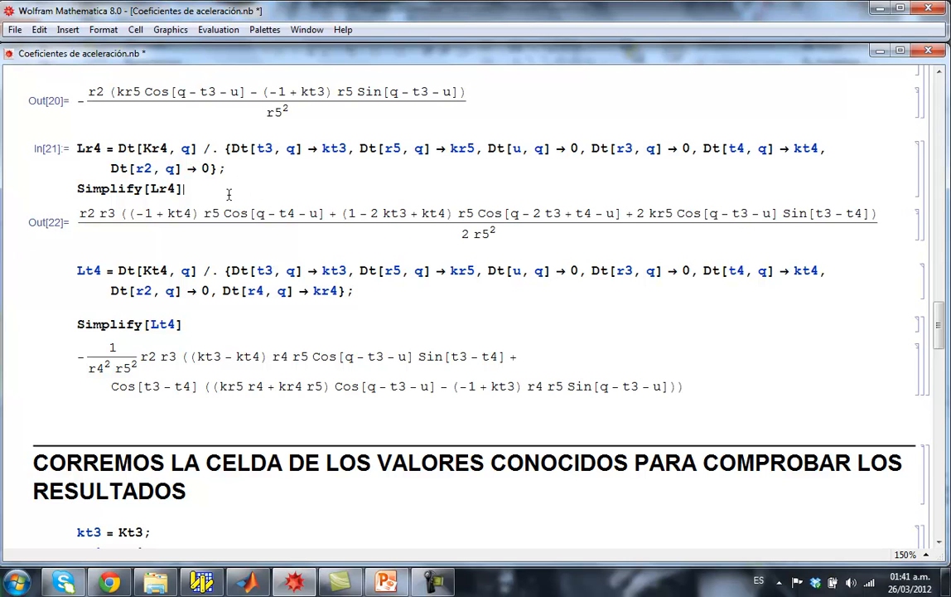
pyautogui.click(369, 290)
pyautogui.hotkey('shift', 'Return')
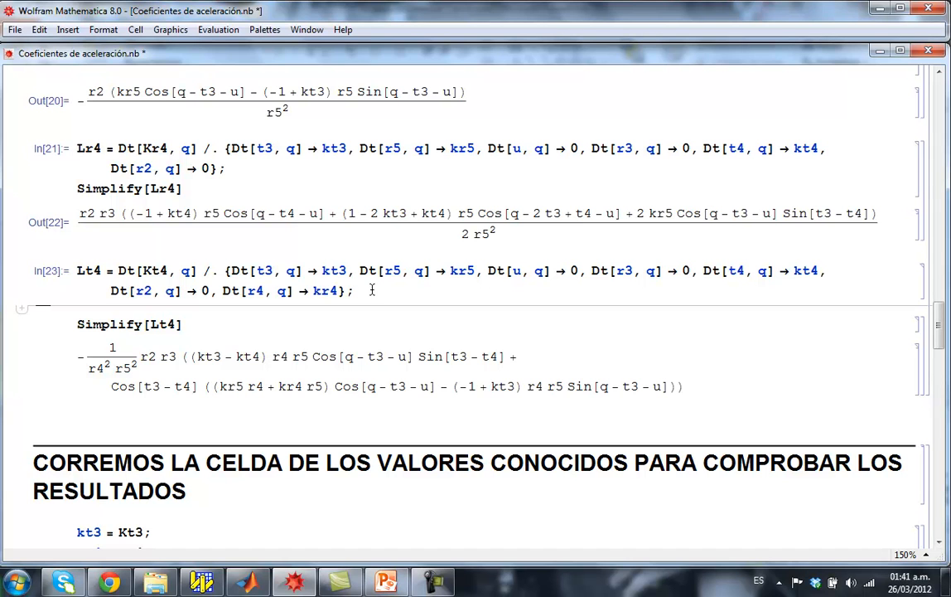
pyautogui.click(195, 324)
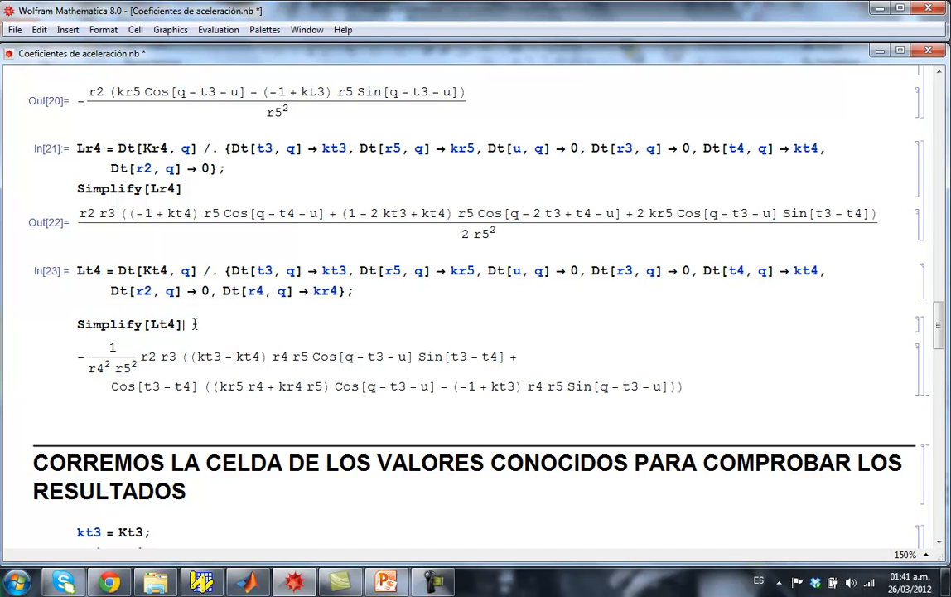
pyautogui.hotkey('shift', 'Return')
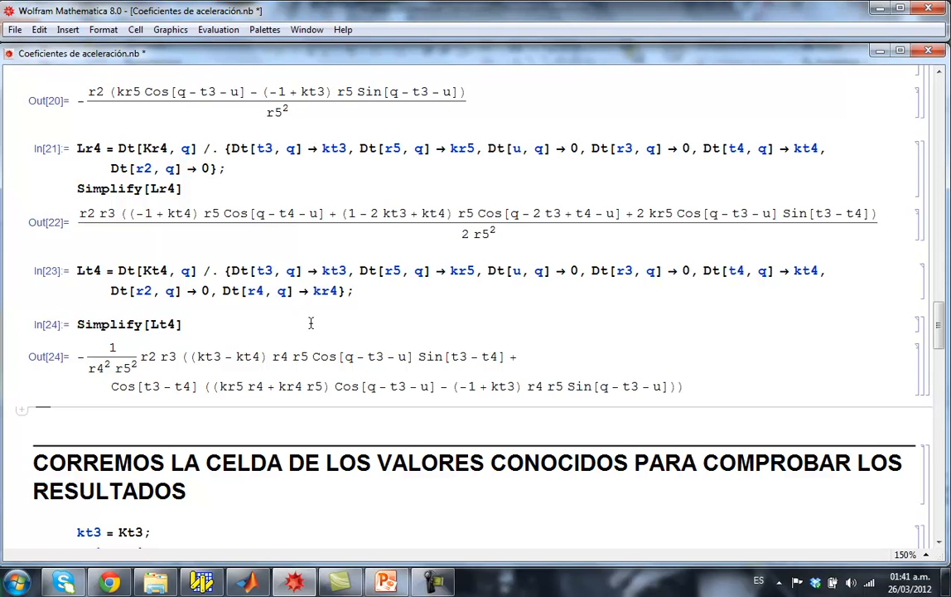
# Load the MATLAB conversion package by evaluating Get["ToMatlab.m"] in the section that exports the acceleration coefficients
pyautogui.scroll(-5, 310, 323)
pyautogui.scroll(-3, 311, 323)
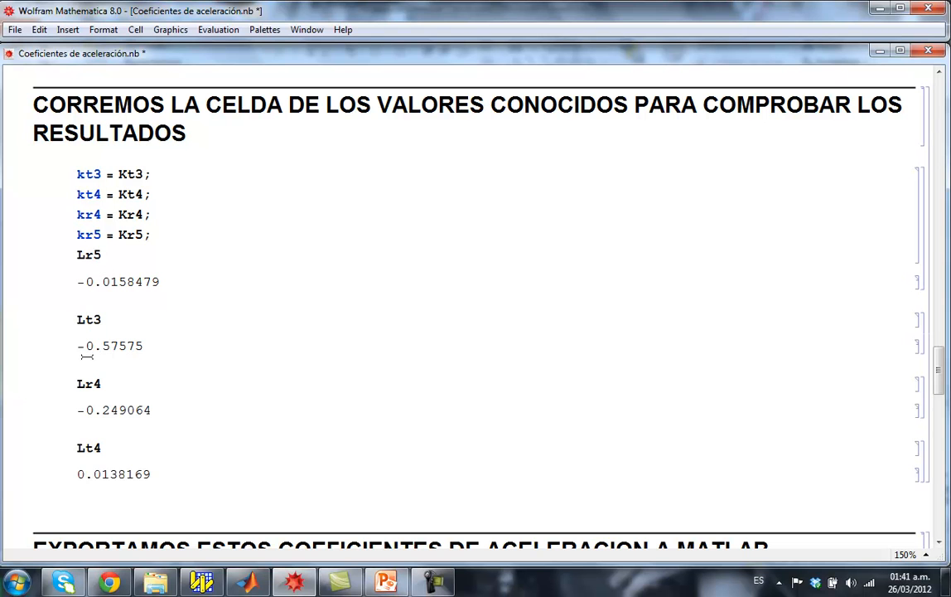
pyautogui.click(271, 344)
pyautogui.scroll(-3, 273, 344)
pyautogui.scroll(-1, 272, 345)
pyautogui.scroll(-1, 281, 347)
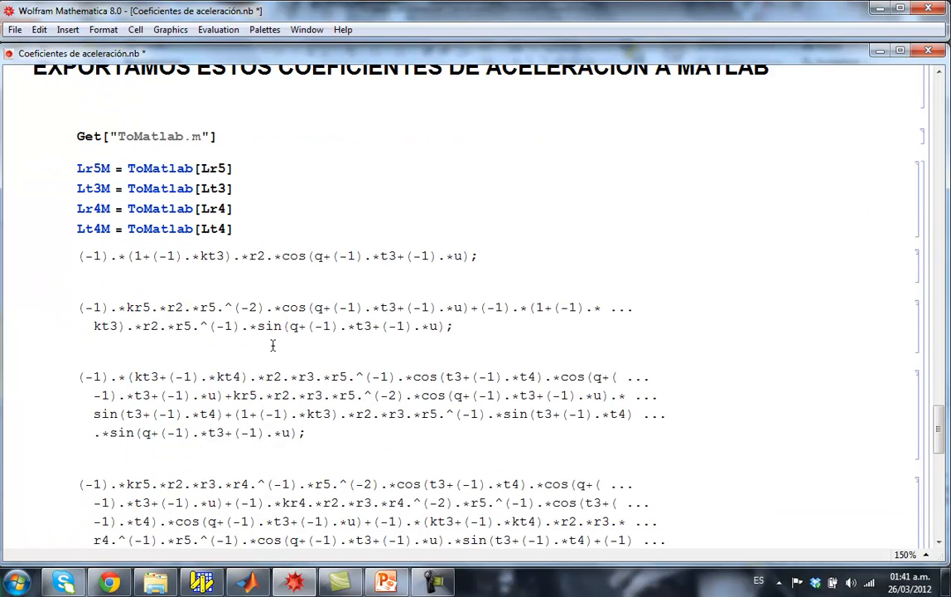
pyautogui.scroll(1, 281, 303)
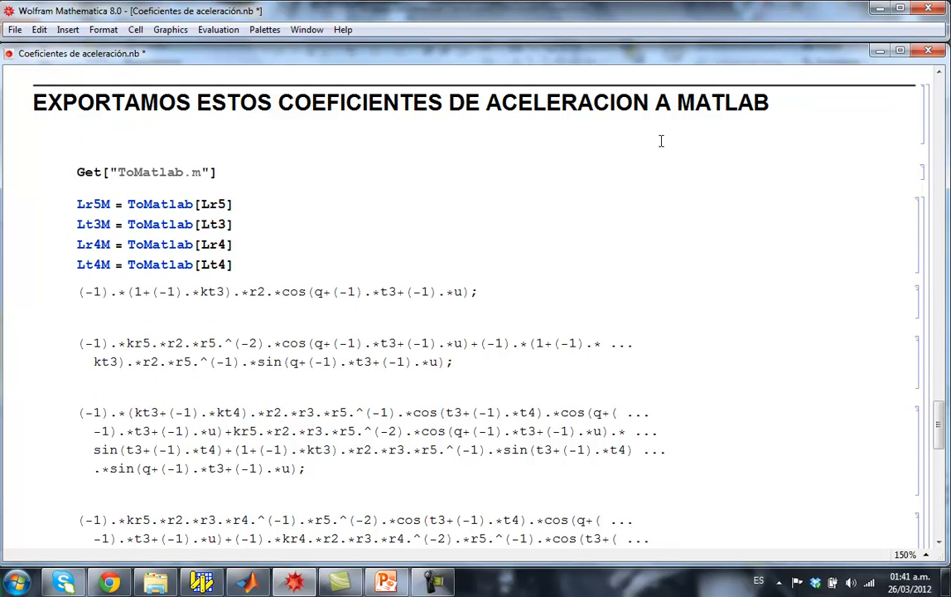
pyautogui.moveTo(77, 173); pyautogui.dragTo(230, 174)
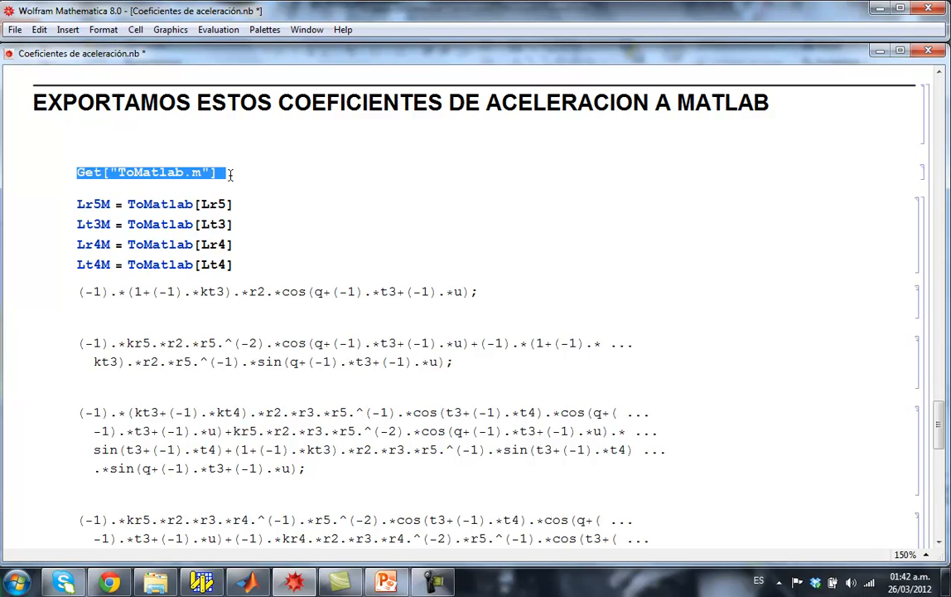
pyautogui.click(175, 168)
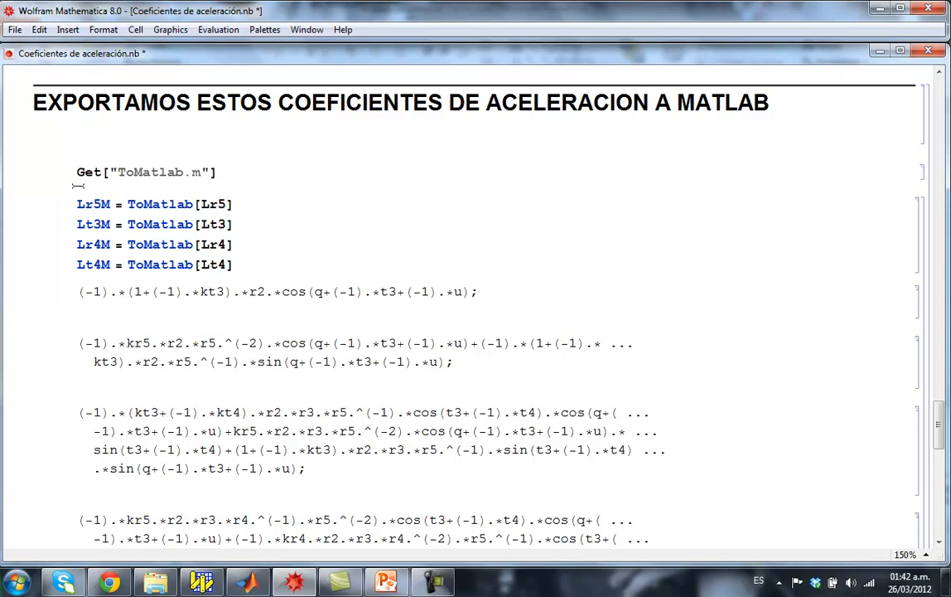
pyautogui.moveTo(73, 166); pyautogui.dragTo(238, 169)
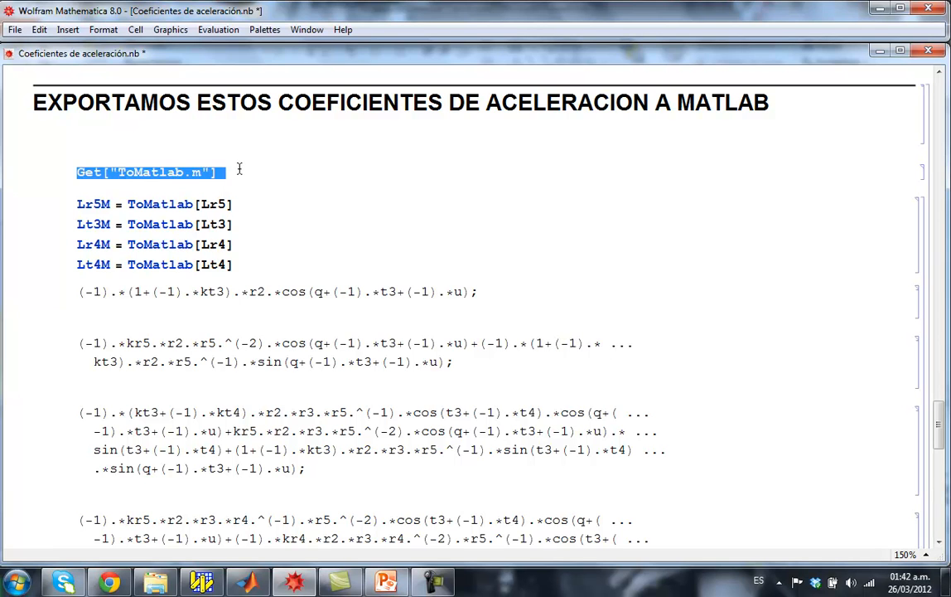
pyautogui.click(241, 172)
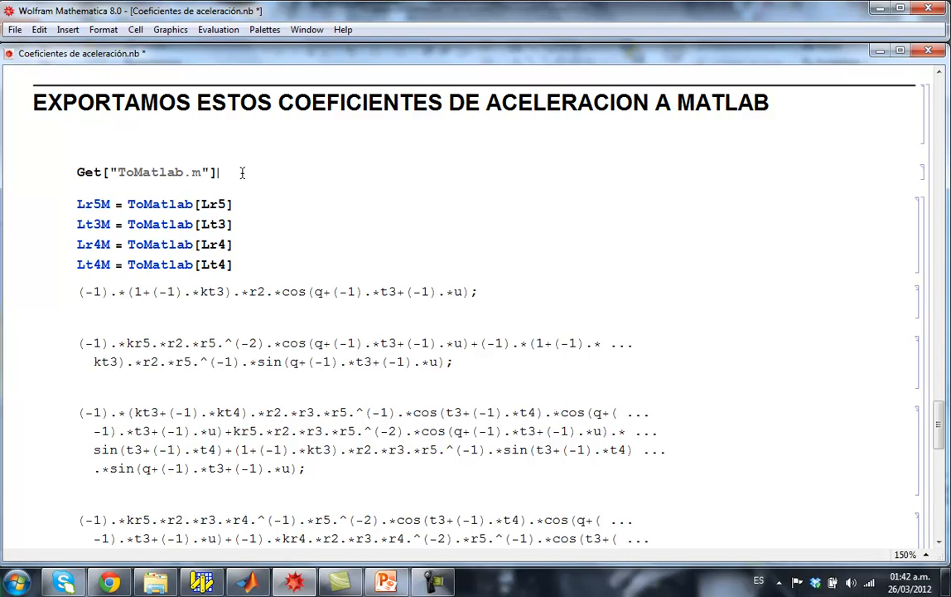
pyautogui.hotkey('shift', 'Return')
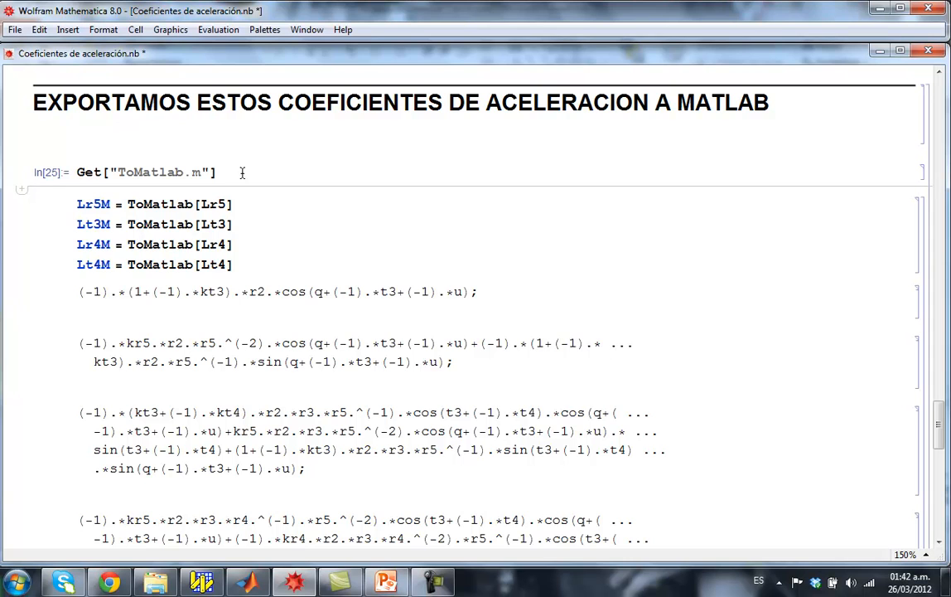
# Reload the MATLAB conversion package by evaluating Get["ToMatlab.m"] again
pyautogui.click(264, 200)
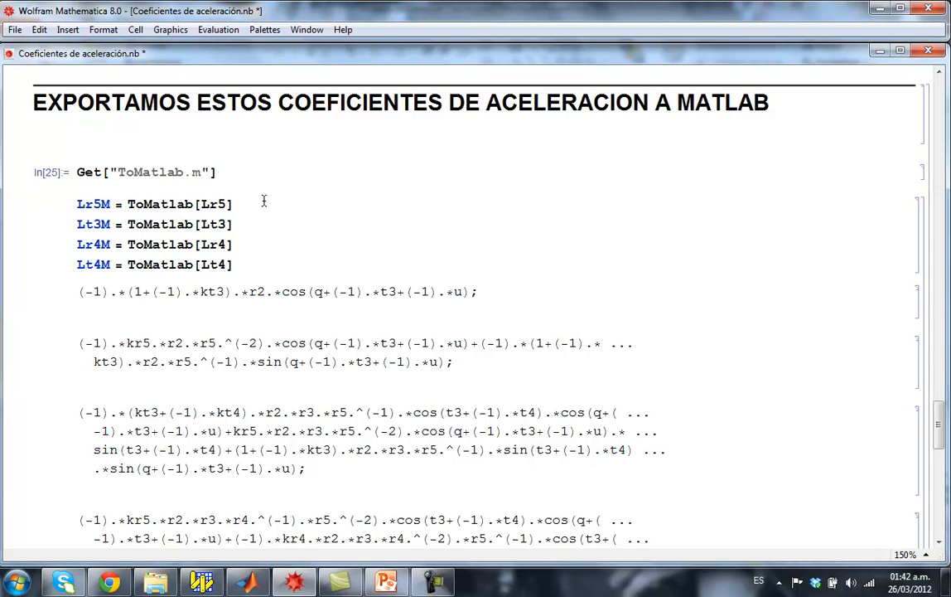
pyautogui.click(240, 172)
pyautogui.hotkey('shift', 'Return')
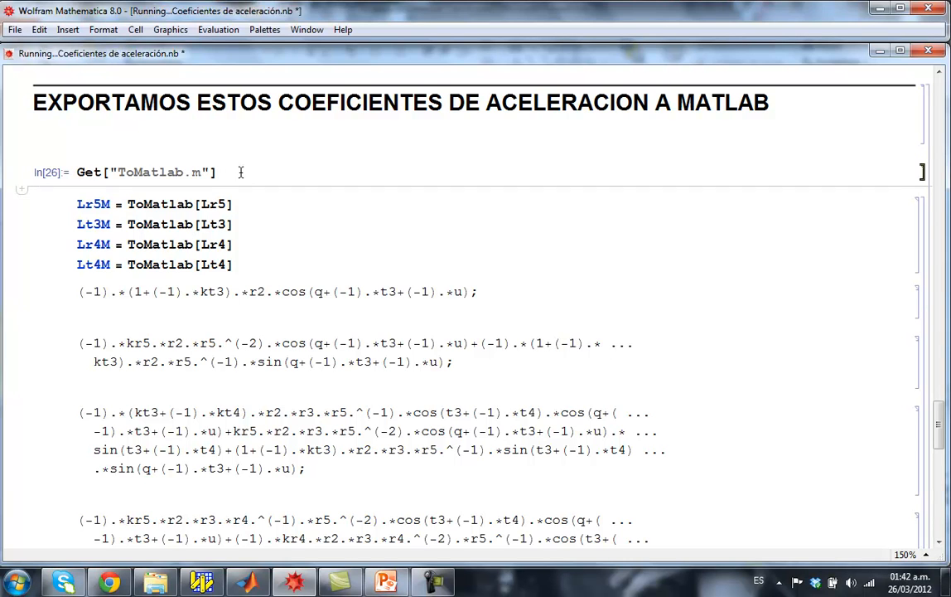
# Evaluate the cell that converts Lr5, Lt3, Lr4 and Lt4 with ToMatlab into Lr5M, Lt3M, Lr4M and Lt4M
pyautogui.click(99, 207)
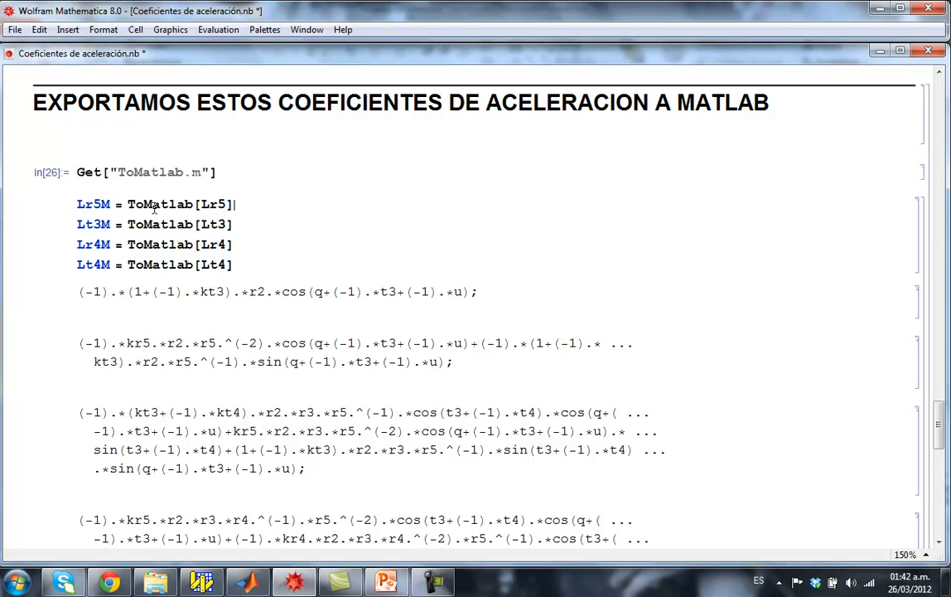
pyautogui.moveTo(128, 205); pyautogui.dragTo(235, 211)
pyautogui.click(195, 209)
pyautogui.click(238, 206)
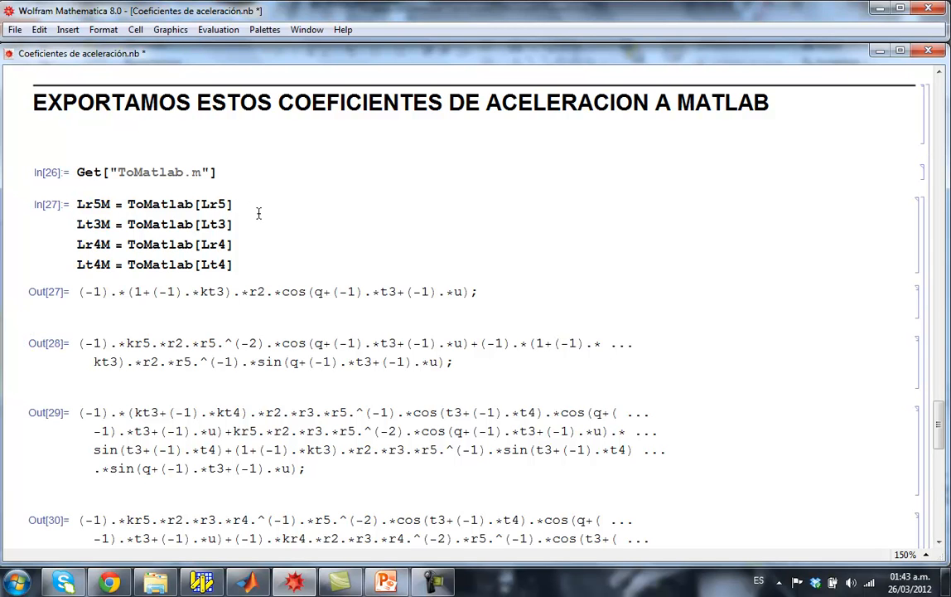
pyautogui.click(255, 224)
pyautogui.hotkey('shift', 'Return')
# Look over the converted outputs and examine the MATLAB expression for Lr5M
pyautogui.scroll(-3, 291, 233)
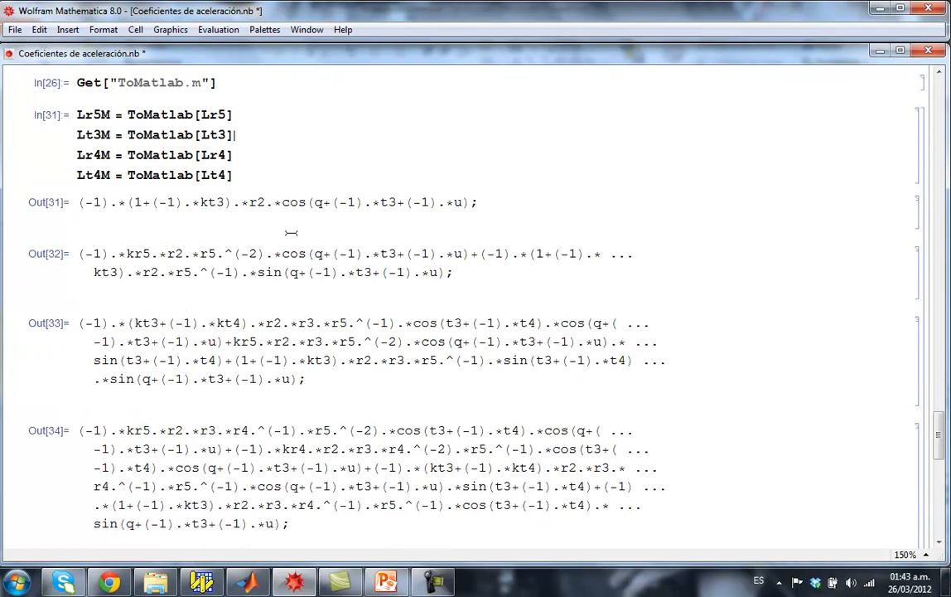
pyautogui.scroll(-2, 294, 240)
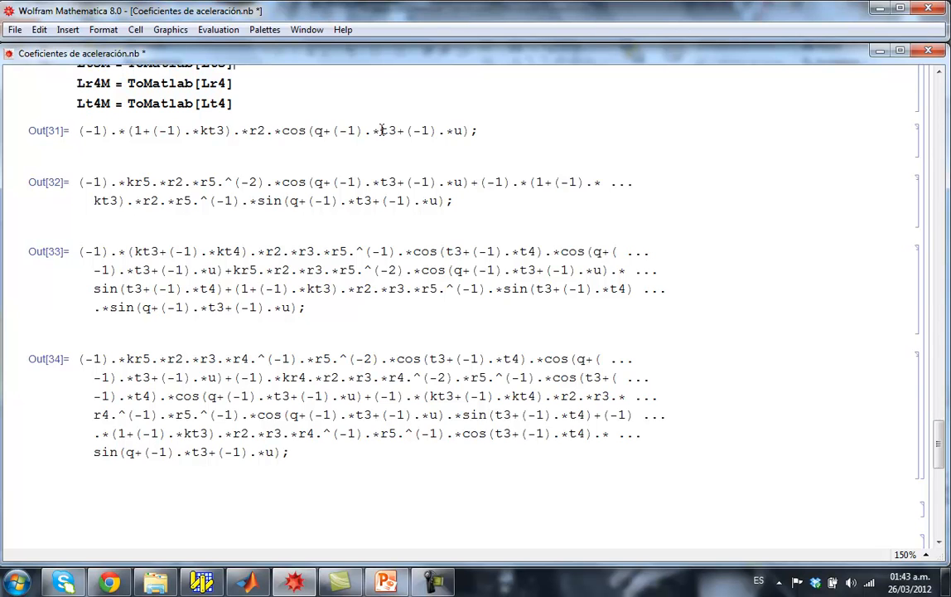
pyautogui.scroll(2, 580, 141)
pyautogui.click(931, 192)
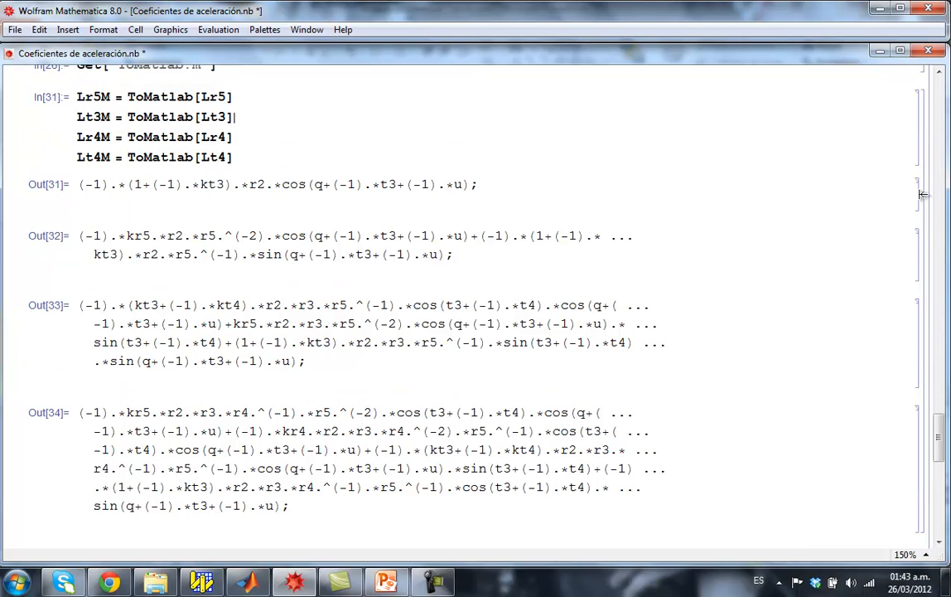
pyautogui.moveTo(505, 182); pyautogui.dragTo(76, 186)
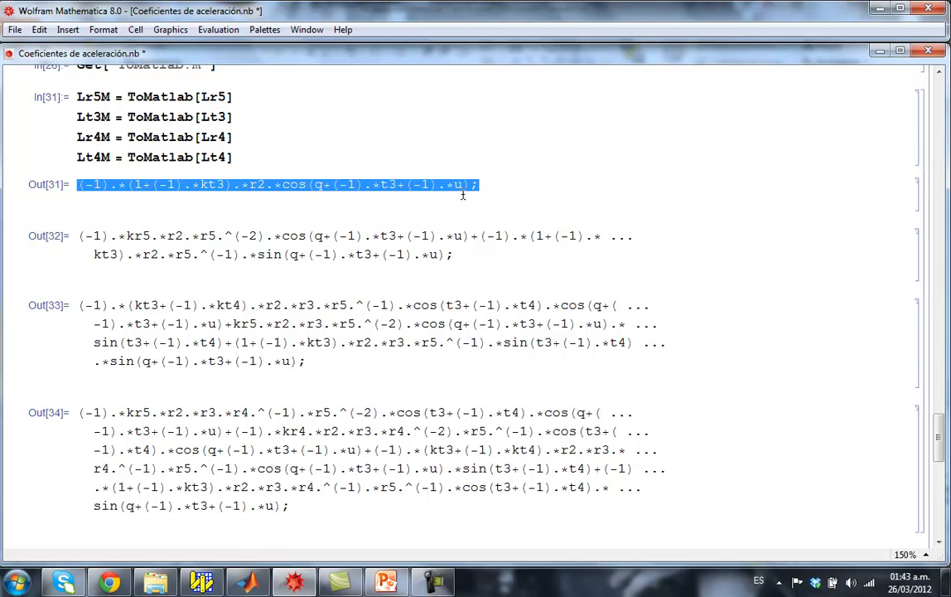
pyautogui.click(502, 192)
# Examine the MATLAB expressions for Lt3M, Lr4M and Lt4M in turn and recheck the one for Lr5M
pyautogui.scroll(1, 502, 192)
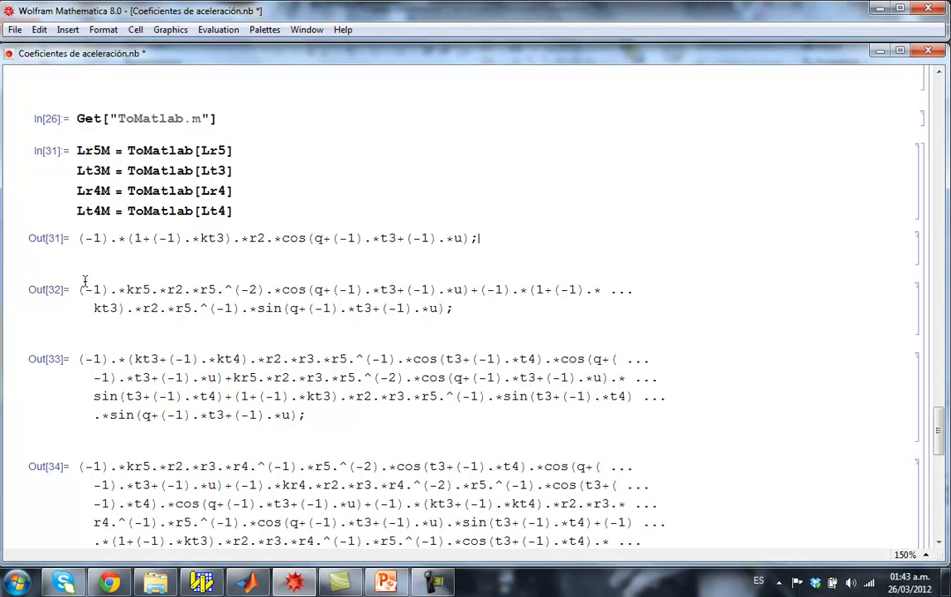
pyautogui.moveTo(79, 289); pyautogui.dragTo(467, 308)
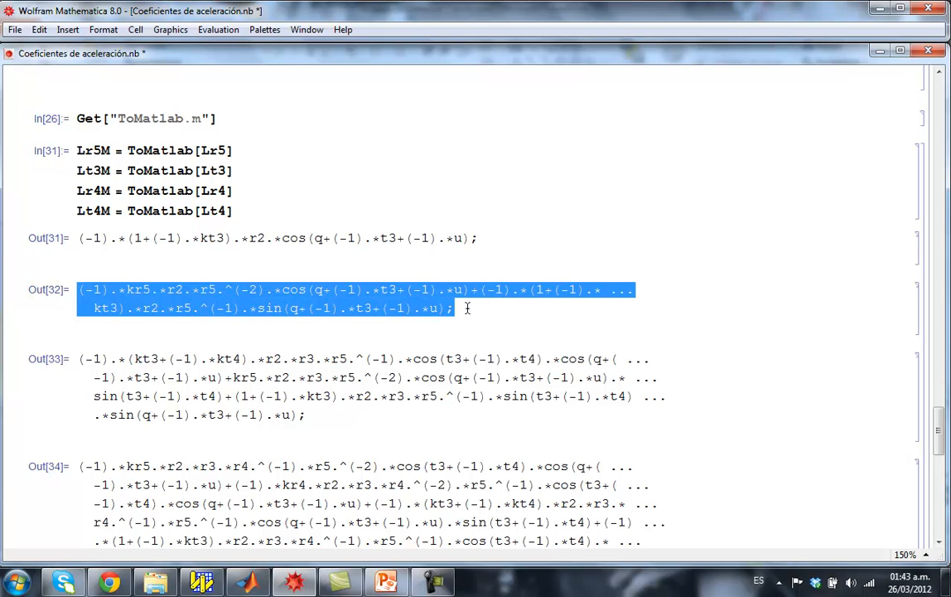
pyautogui.click(467, 309)
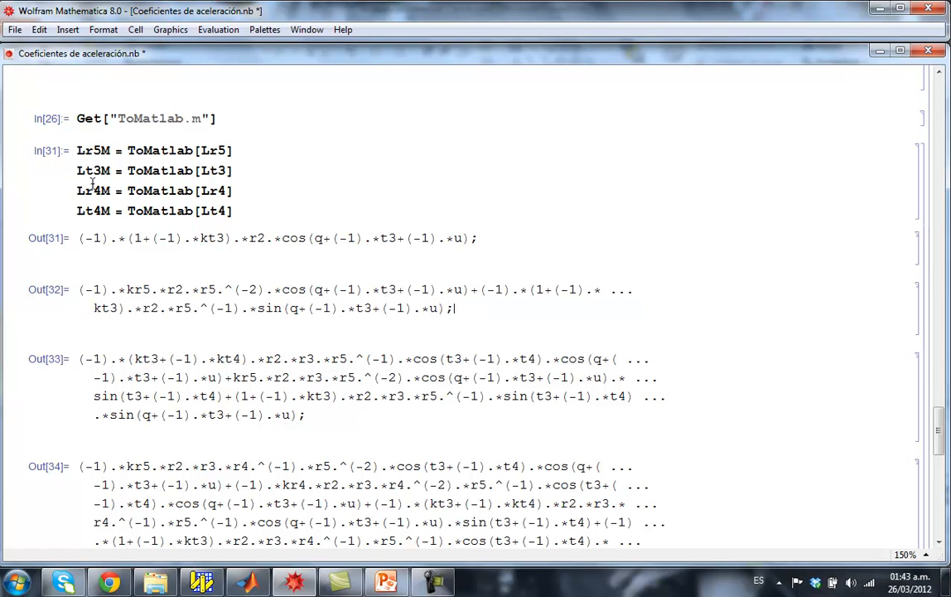
pyautogui.scroll(-2, 159, 303)
pyautogui.moveTo(306, 343); pyautogui.dragTo(73, 287)
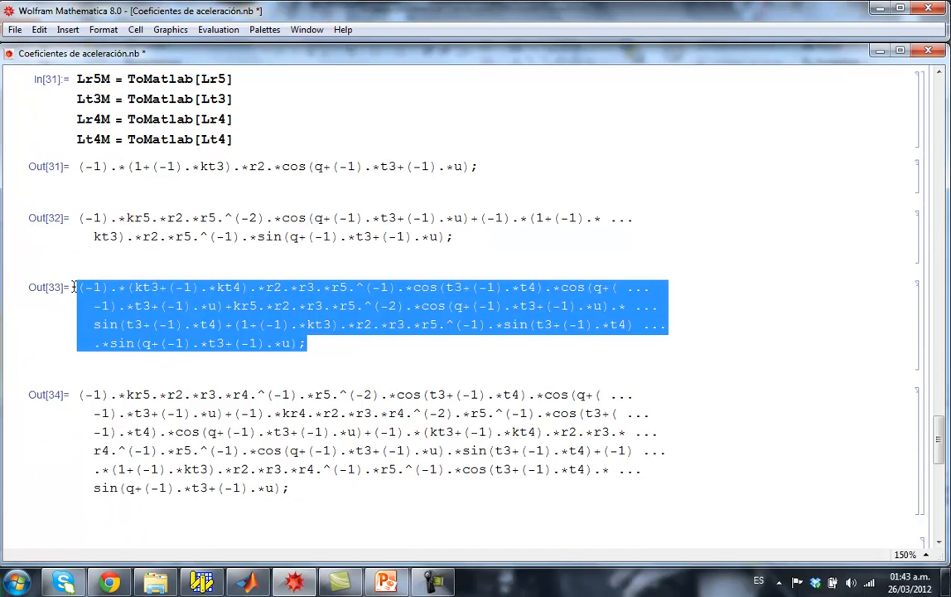
pyautogui.click(134, 303)
pyautogui.moveTo(80, 391); pyautogui.dragTo(314, 490)
pyautogui.click(314, 489)
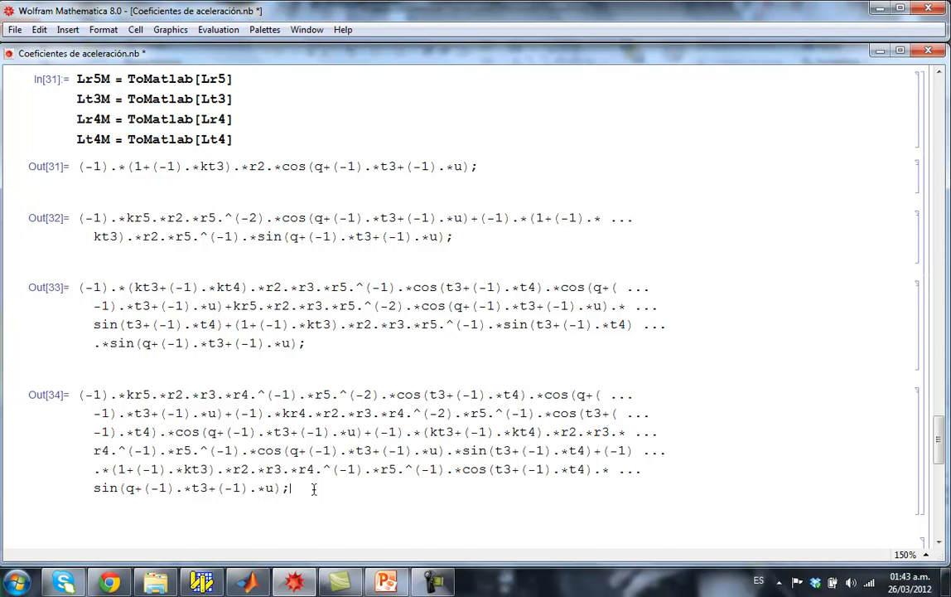
pyautogui.scroll(3, 314, 489)
pyautogui.scroll(-2, 314, 488)
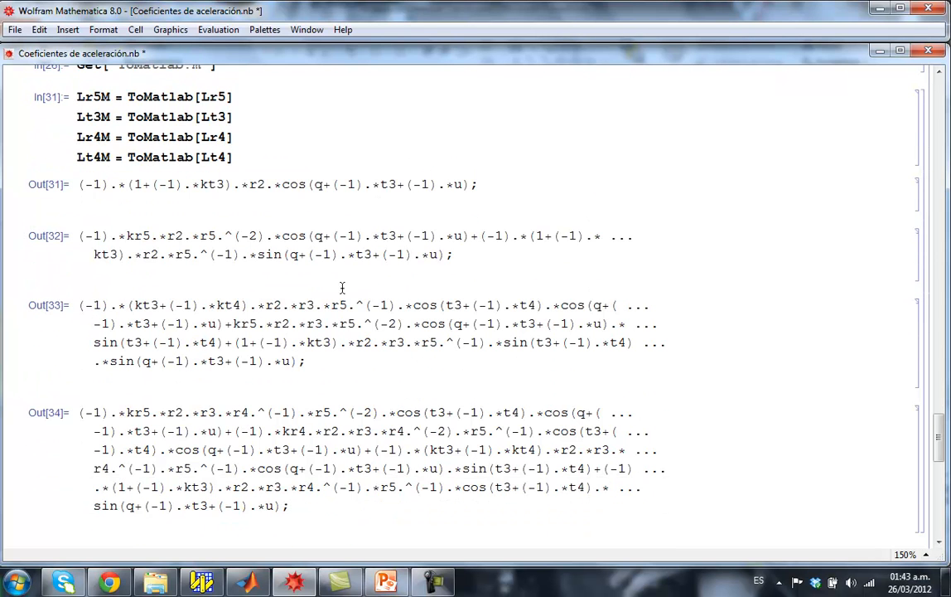
pyautogui.moveTo(481, 184); pyautogui.dragTo(100, 187)
pyautogui.click(266, 197)
# Open examen2.m from the SIMULINK folder of 3.- Aceleración in MATLAB
pyautogui.click(251, 584)
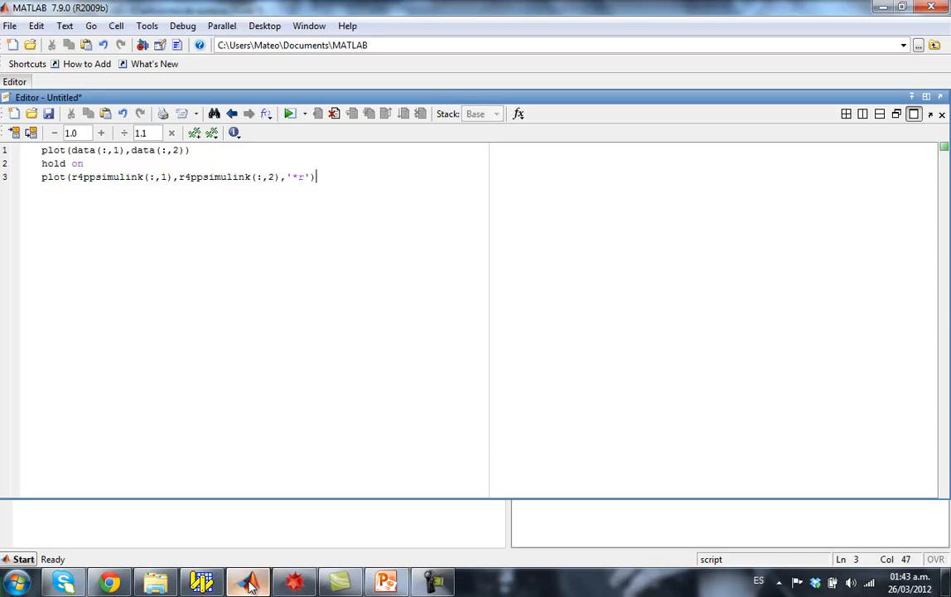
pyautogui.click(251, 584)
pyautogui.click(153, 573)
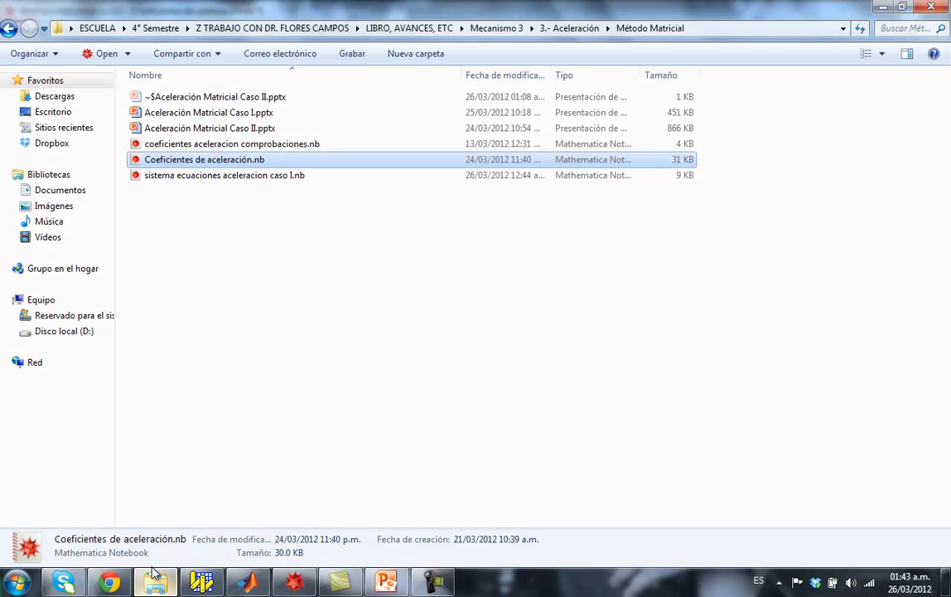
pyautogui.click(9, 29)
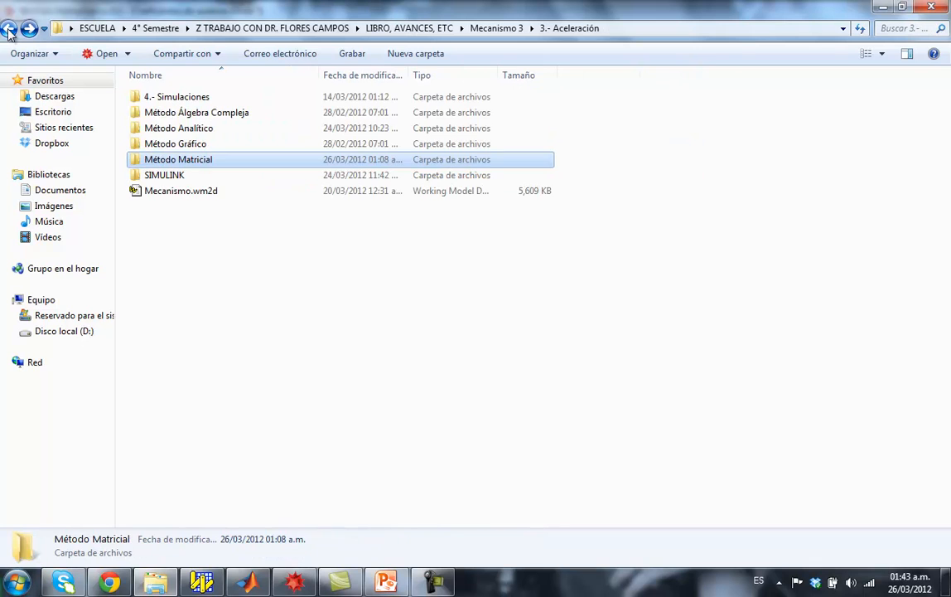
pyautogui.doubleClick(170, 176)
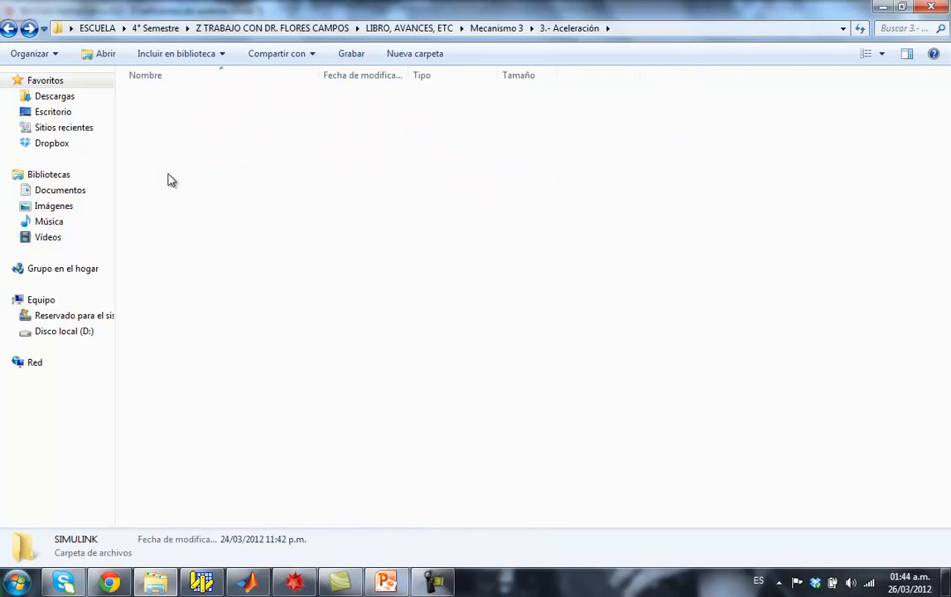
pyautogui.doubleClick(181, 113)
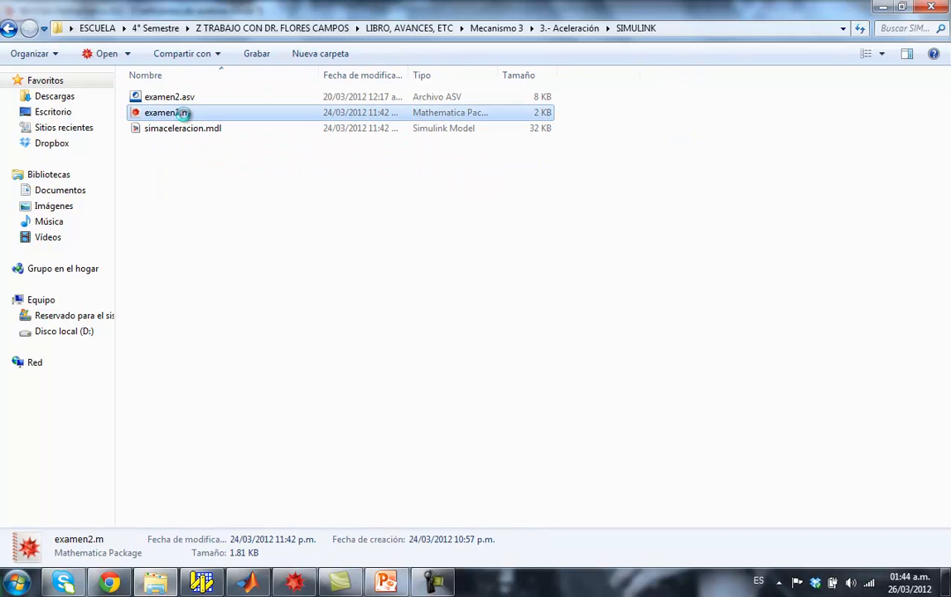
pyautogui.rightClick(183, 113)
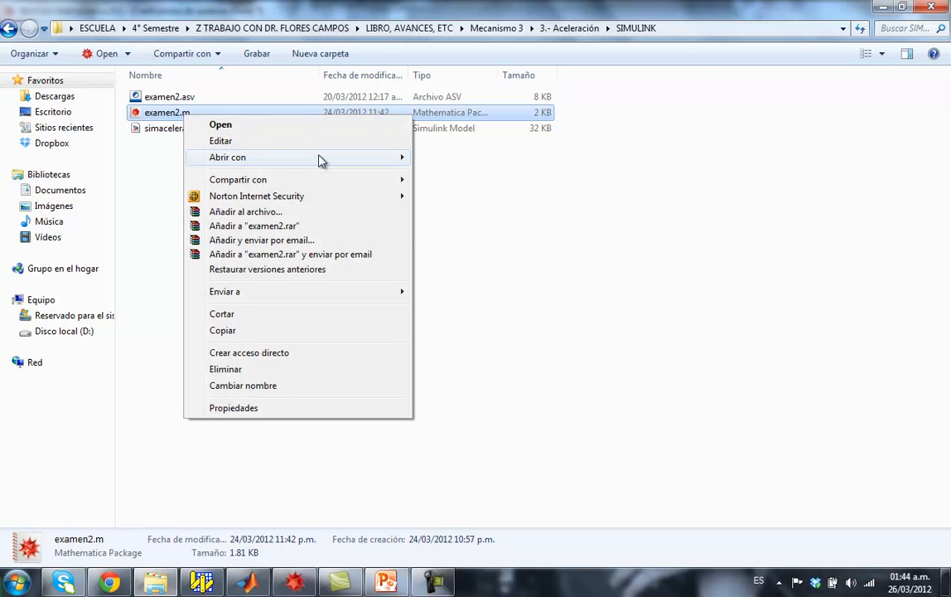
pyautogui.moveTo(348, 161)
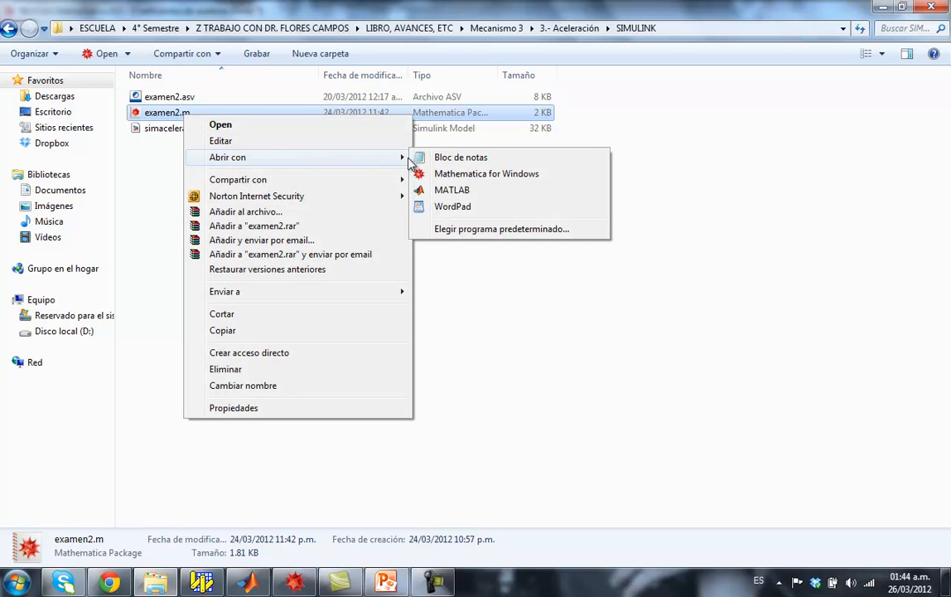
pyautogui.click(463, 184)
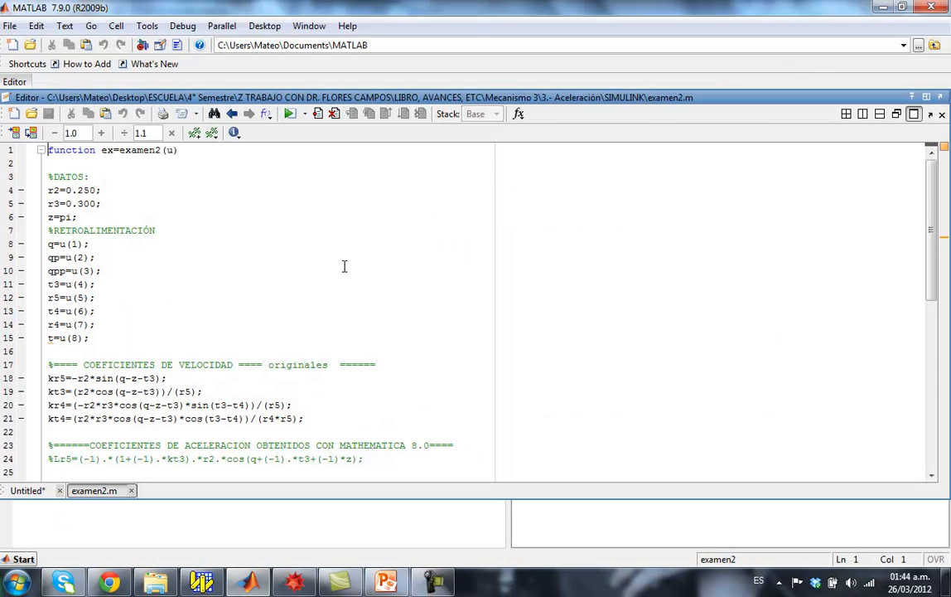
# Examine the commented-out Lr5, Lt3, Lr4 and Lt4 coefficients obtained with Mathematica in examen2.m
pyautogui.click(241, 264)
pyautogui.scroll(-6, 241, 263)
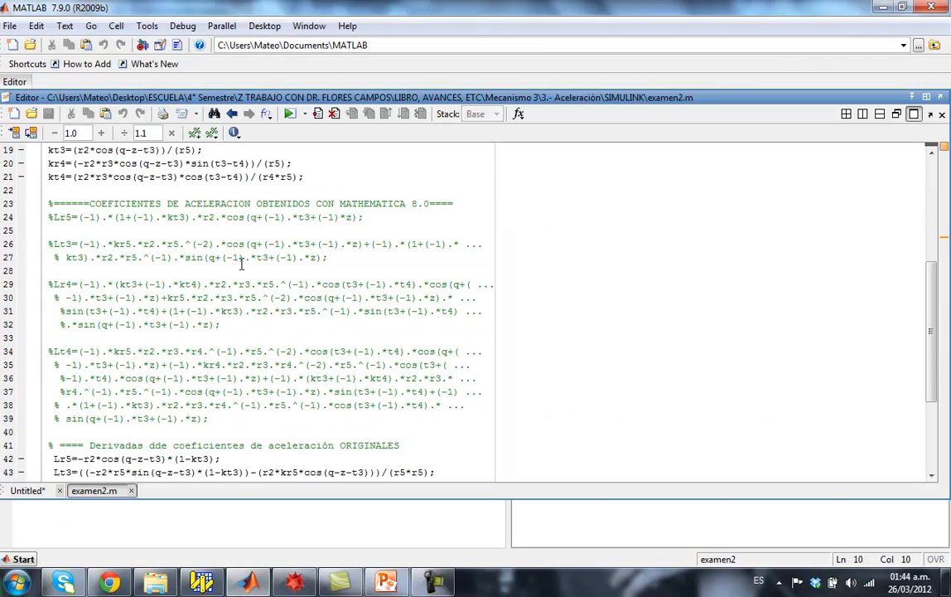
pyautogui.moveTo(325, 413); pyautogui.dragTo(50, 213)
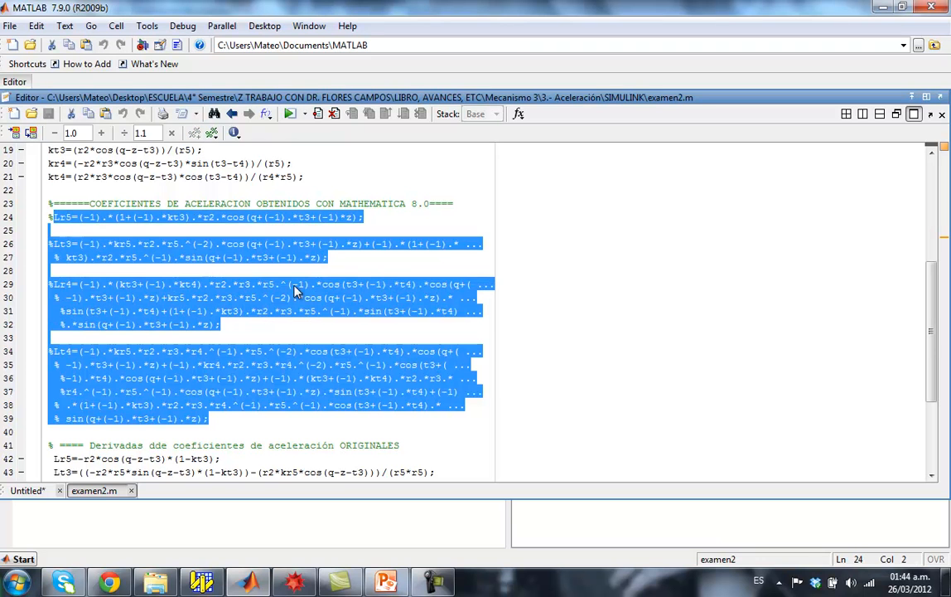
pyautogui.click(537, 315)
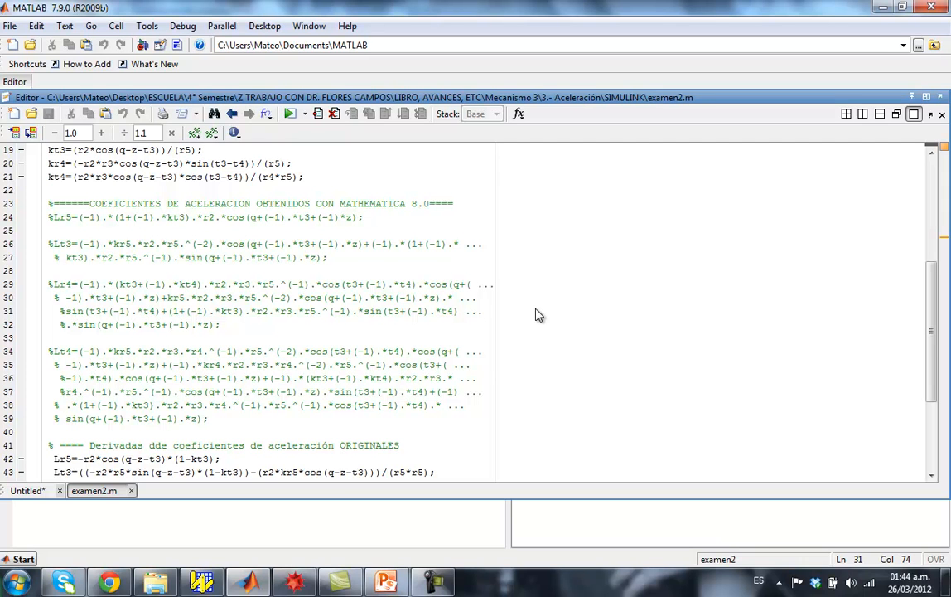
pyautogui.click(245, 416)
# Review the original Lr5, Lt3, Lr4 and Lt4 derivative expressions on lines 42 to 46 of examen2.m
pyautogui.scroll(-4, 273, 410)
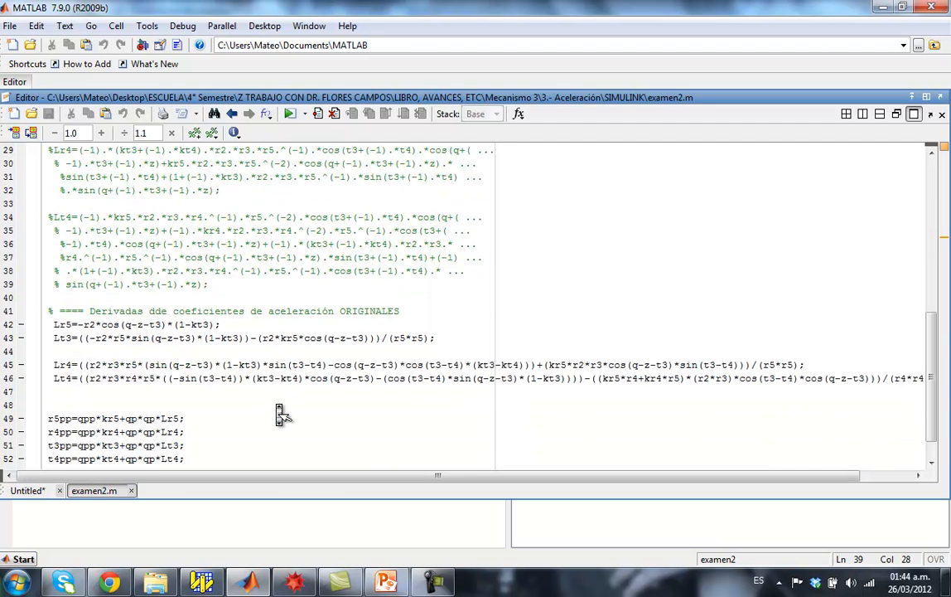
pyautogui.moveTo(54, 288); pyautogui.dragTo(928, 342)
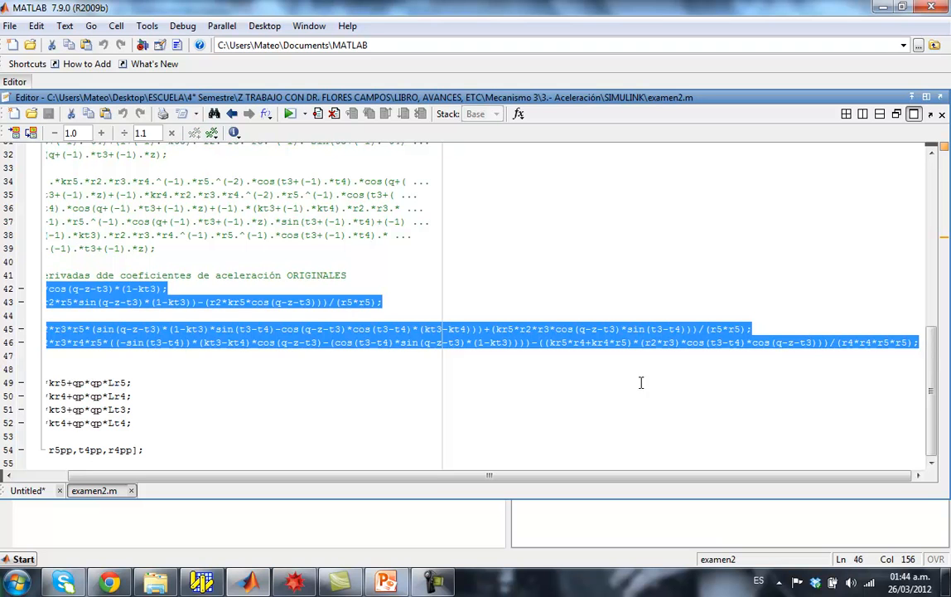
pyautogui.moveTo(407, 483); pyautogui.dragTo(244, 463)
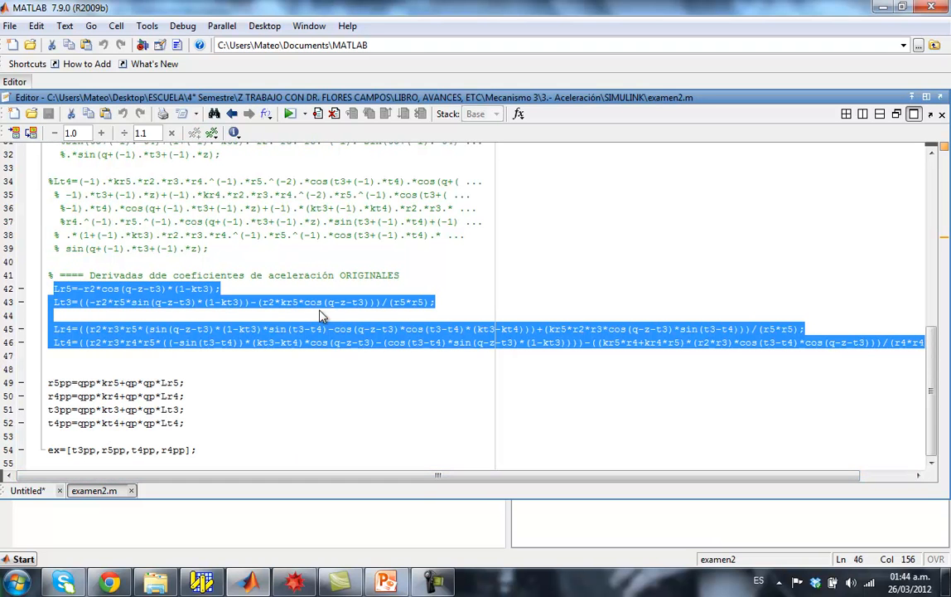
pyautogui.click(370, 290)
pyautogui.scroll(3, 370, 290)
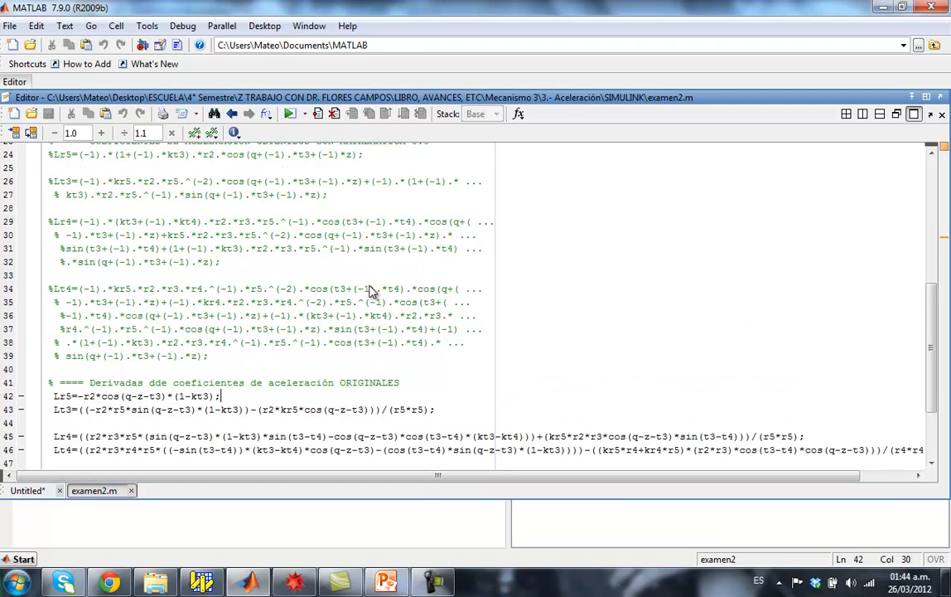
pyautogui.scroll(-2, 372, 290)
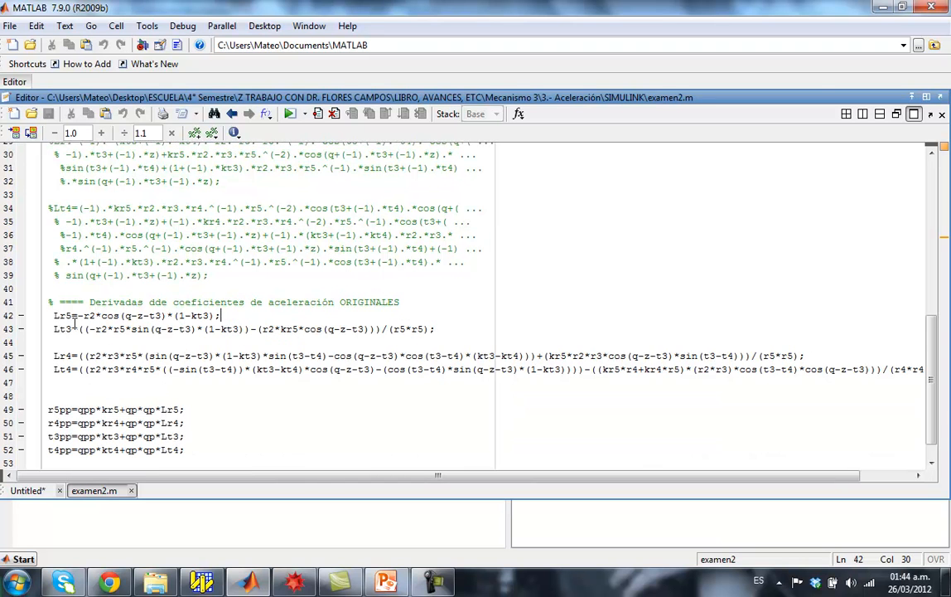
pyautogui.moveTo(53, 318); pyautogui.dragTo(931, 373)
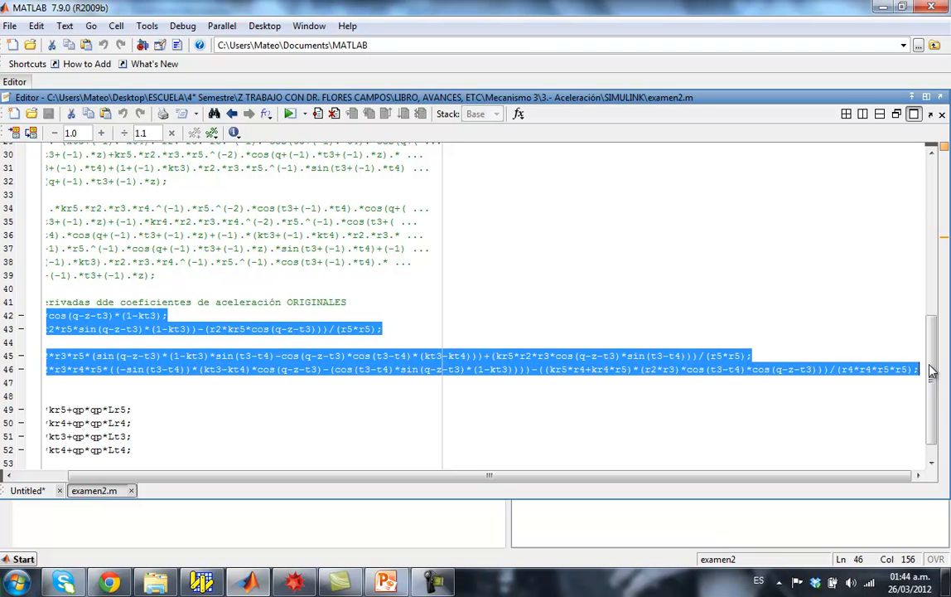
pyautogui.moveTo(531, 475); pyautogui.dragTo(479, 475)
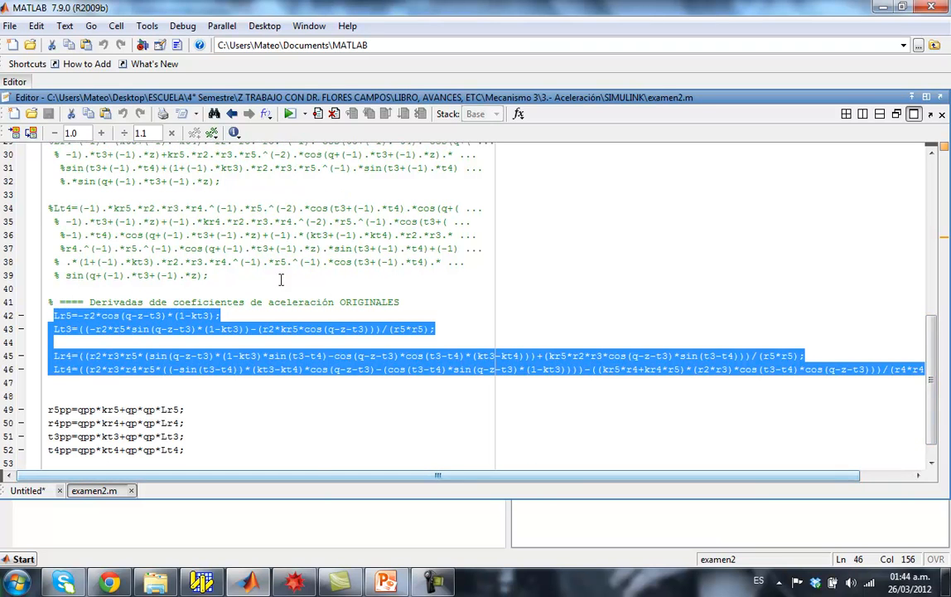
# Compare the commented Mathematica coefficients with the original derivatives, and check the velocity coefficients and feedback inputs in examen2.m
pyautogui.click(237, 275)
pyautogui.scroll(2, 241, 274)
pyautogui.scroll(2, 161, 203)
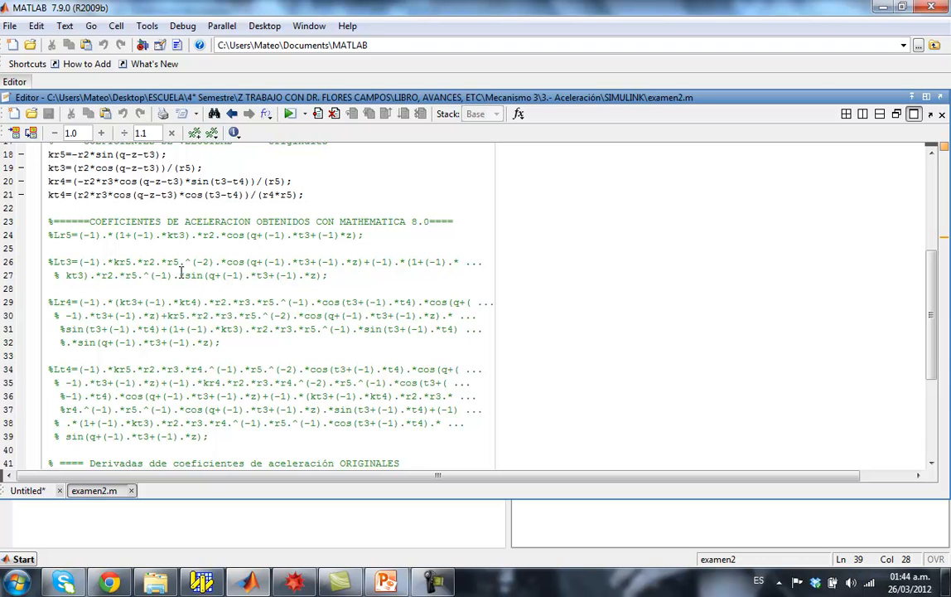
pyautogui.click(278, 355)
pyautogui.scroll(-5, 279, 354)
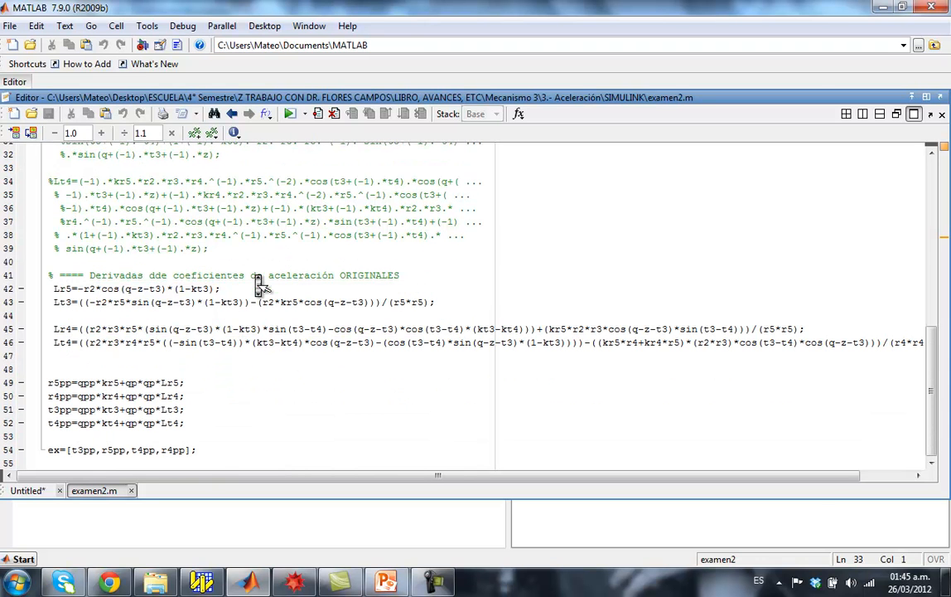
pyautogui.scroll(5, 256, 276)
pyautogui.scroll(4, 245, 276)
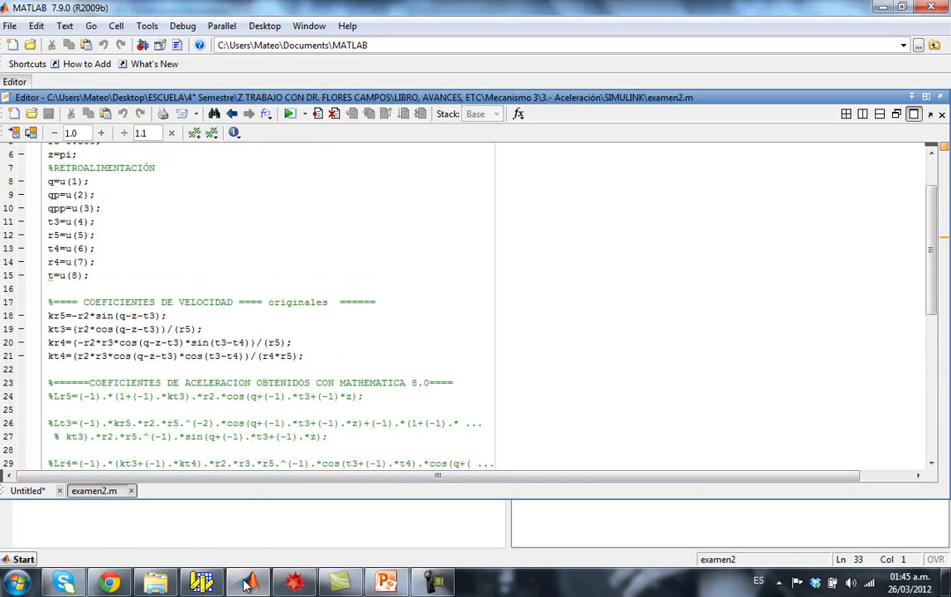
# Switch to the Coeficientes de aceleración.nb notebook in Mathematica and quit its local kernel
pyautogui.click(295, 582)
pyautogui.scroll(20, 397, 257)
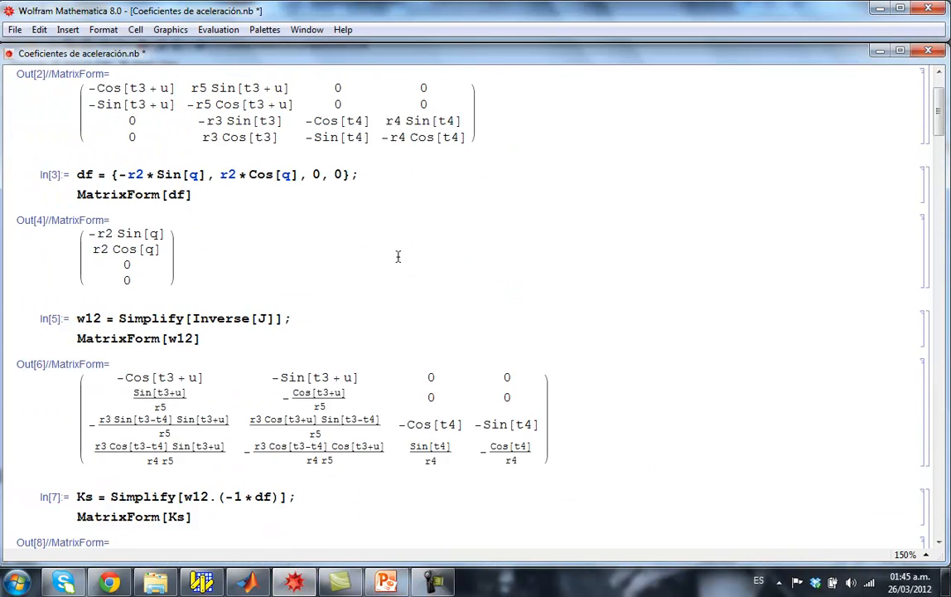
pyautogui.click(218, 30)
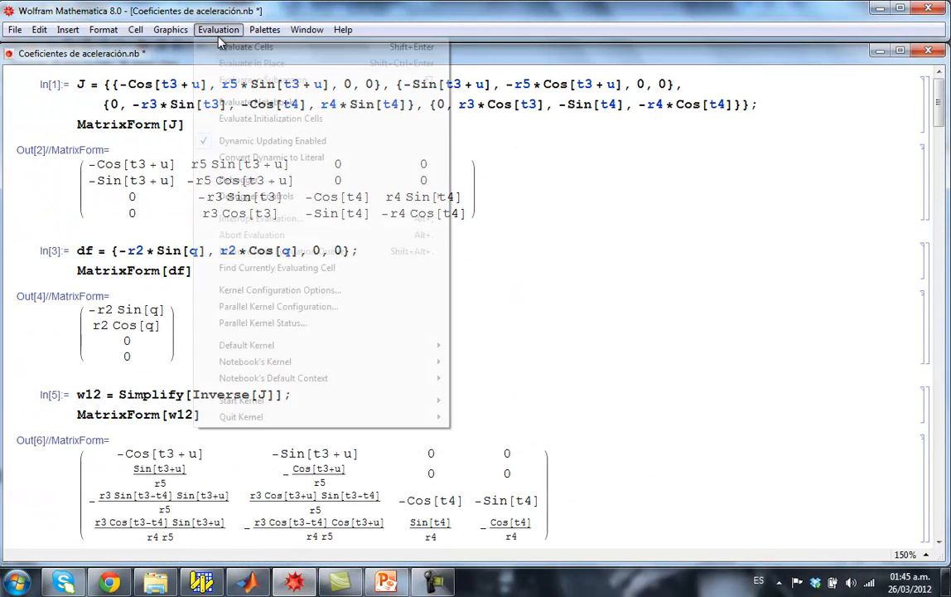
pyautogui.moveTo(438, 417)
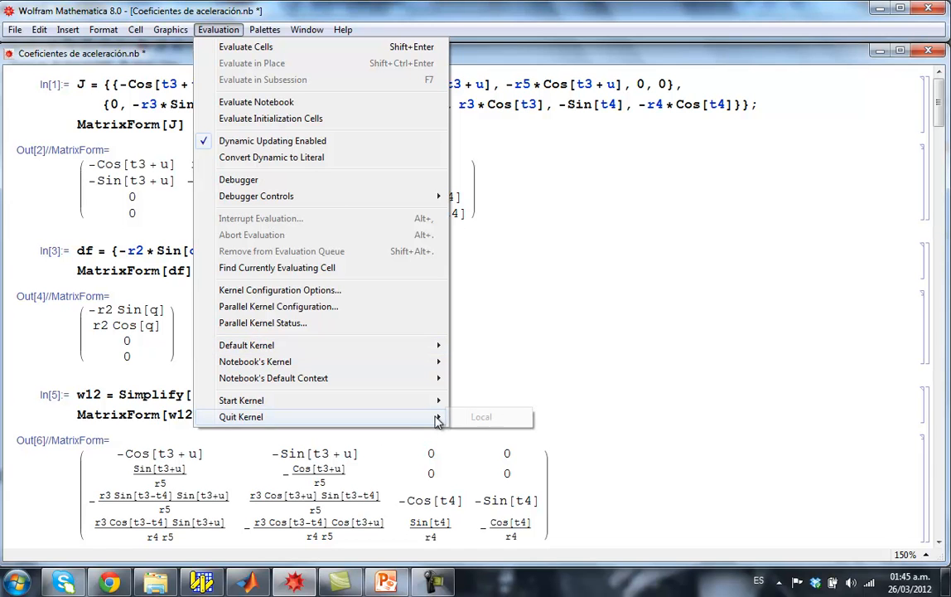
pyautogui.click(481, 419)
pyautogui.click(497, 310)
# Re-evaluate the cells defining the Jacobian J, the vector df, the inverse w12 and the velocity coefficients Ks
pyautogui.click(236, 122)
pyautogui.hotkey('shift', 'Return')
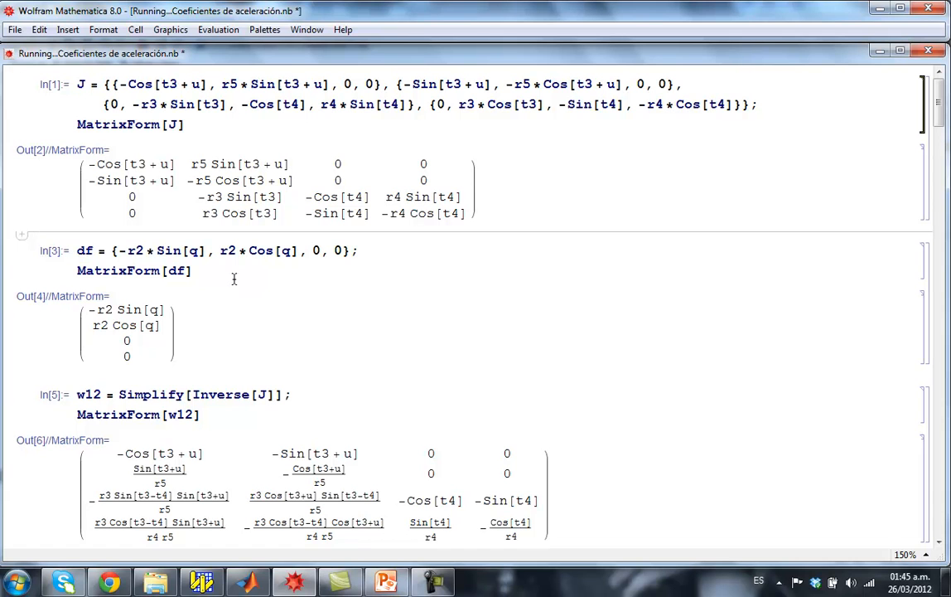
pyautogui.click(208, 268)
pyautogui.click(224, 414)
pyautogui.hotkey('shift', 'Return')
pyautogui.scroll(-10, 298, 394)
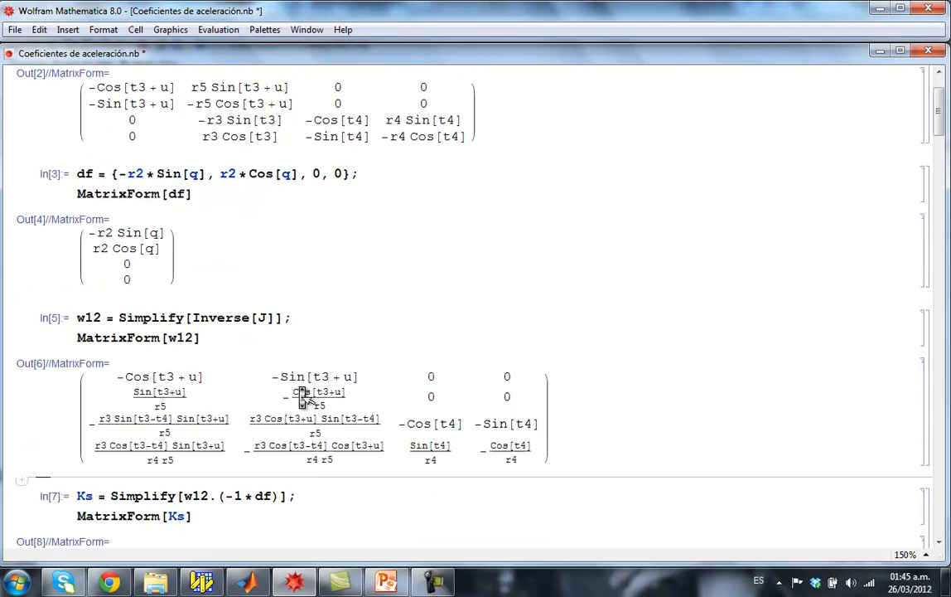
pyautogui.click(227, 157)
pyautogui.hotkey('shift', 'Return')
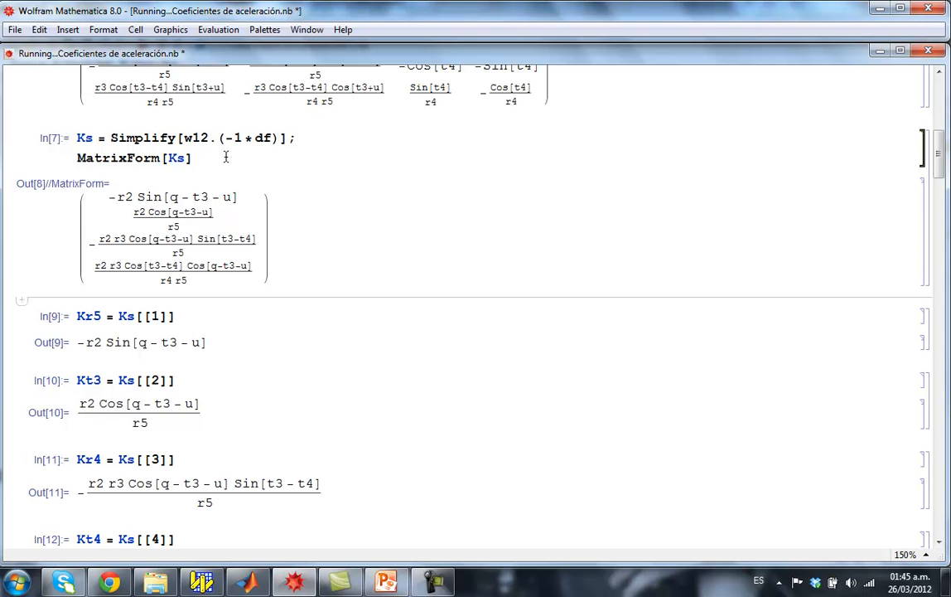
# Evaluate the Kr5, Kt3, Kr4 and Kt4 cells that extract the four elements of Ks
pyautogui.scroll(-2, 273, 259)
pyautogui.click(204, 241)
pyautogui.hotkey('shift', 'Return')
pyautogui.scroll(-3, 245, 278)
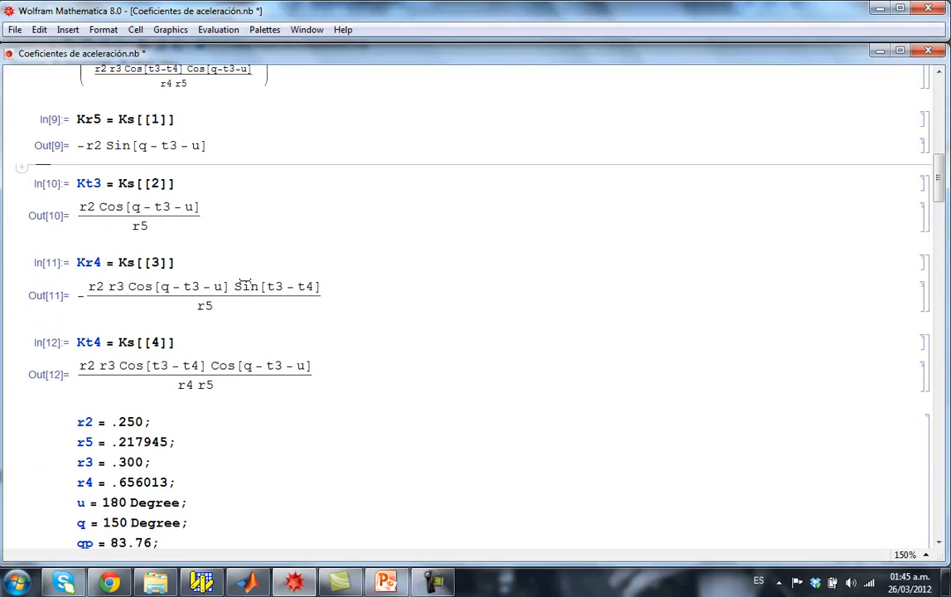
pyautogui.click(192, 183)
pyautogui.hotkey('shift', 'Return')
pyautogui.click(187, 257)
pyautogui.hotkey('shift', 'Return')
pyautogui.click(193, 341)
pyautogui.hotkey('shift', 'Return')
pyautogui.scroll(-12, 298, 339)
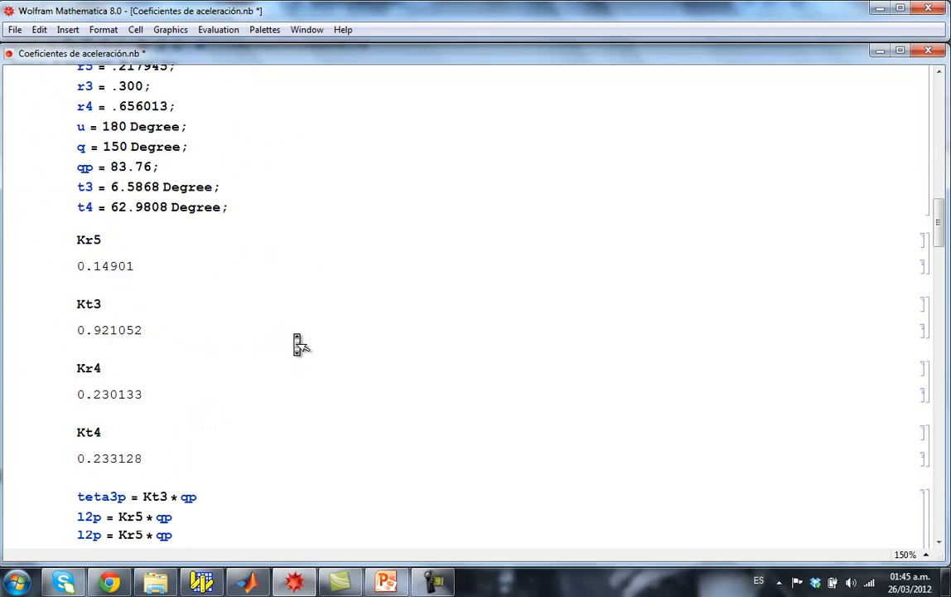
pyautogui.scroll(-8, 295, 335)
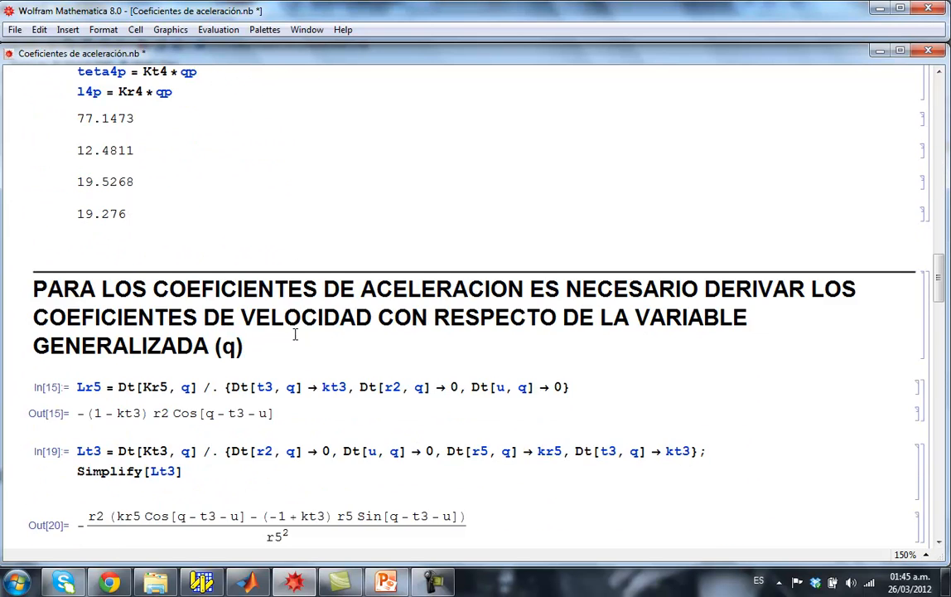
pyautogui.scroll(-4, 293, 334)
pyautogui.click(297, 252)
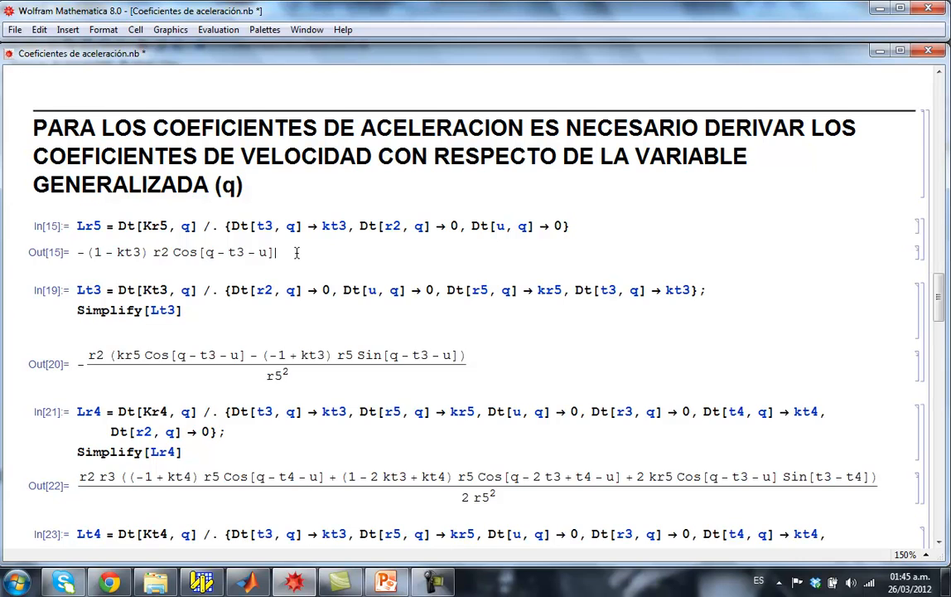
pyautogui.hotkey('shift', 'Return')
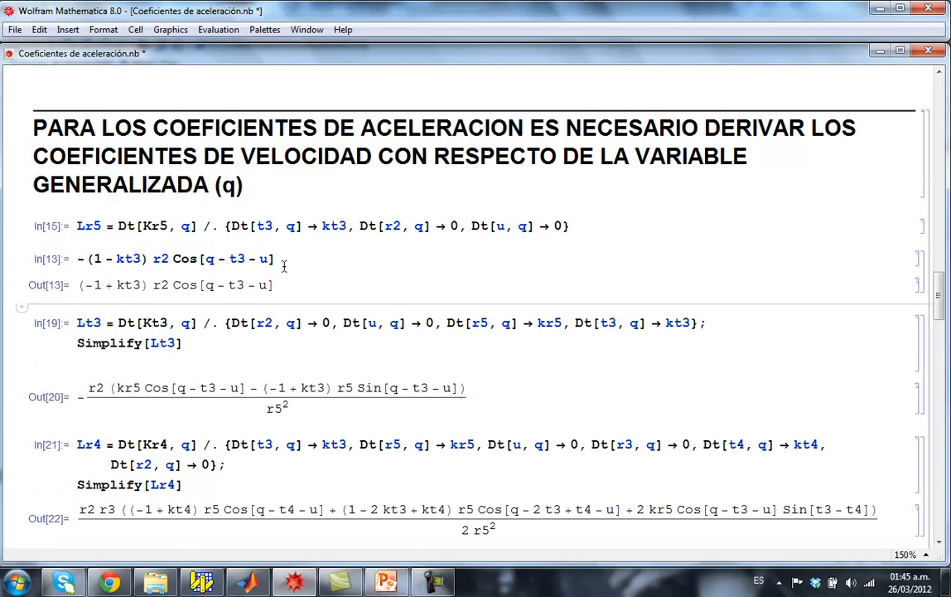
# Evaluate the Lt3 and Lr5 derivative cells in the acceleration coefficients section
pyautogui.click(717, 323)
pyautogui.hotkey('shift', 'Return')
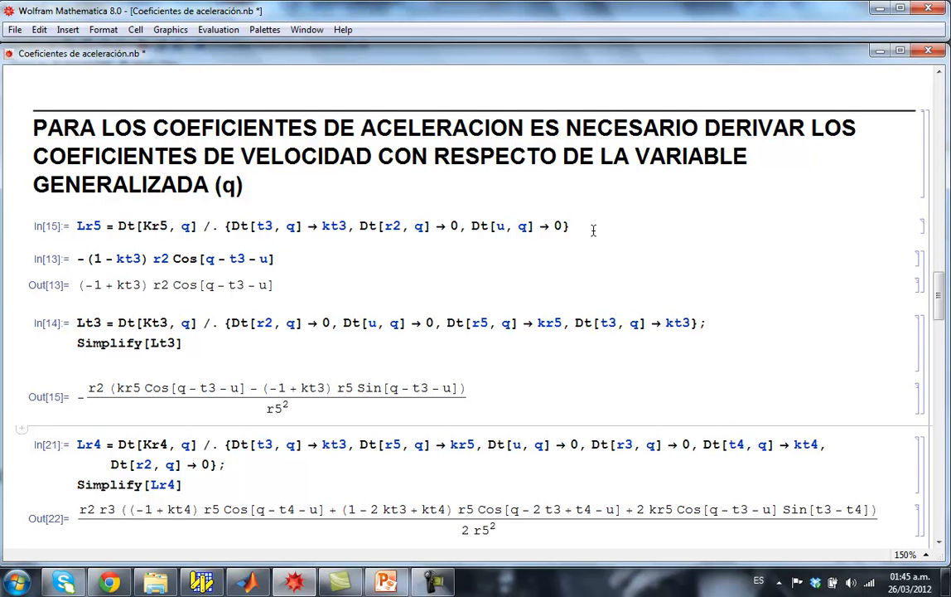
pyautogui.hotkey('shift', 'Return')
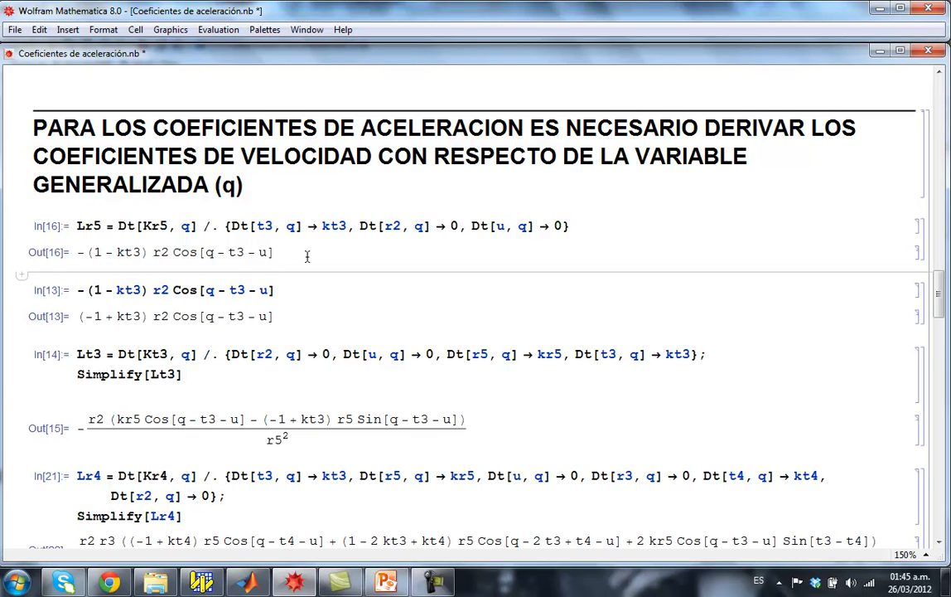
# Delete the stray expression with its output and the old Lr5 result, and evaluate the Lr5 derivative again
pyautogui.moveTo(276, 317); pyautogui.dragTo(74, 303)
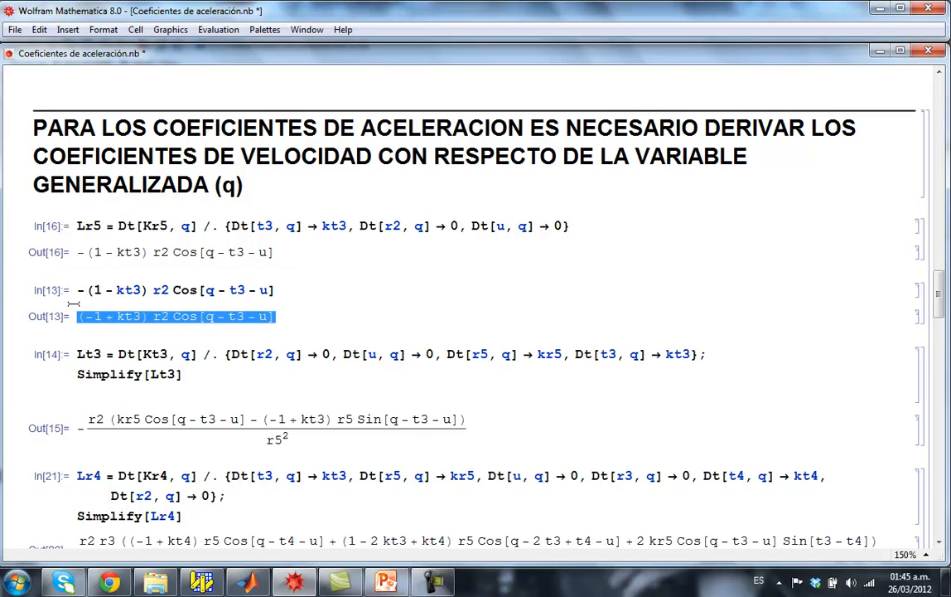
pyautogui.press('BackSpace')
pyautogui.press('Delete')
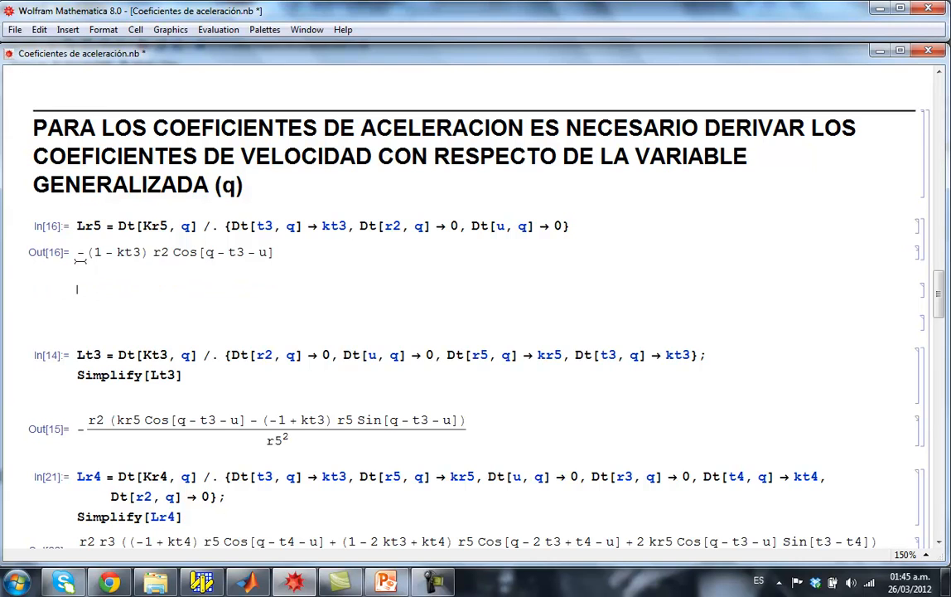
pyautogui.moveTo(276, 253); pyautogui.dragTo(99, 235)
pyautogui.press('Delete')
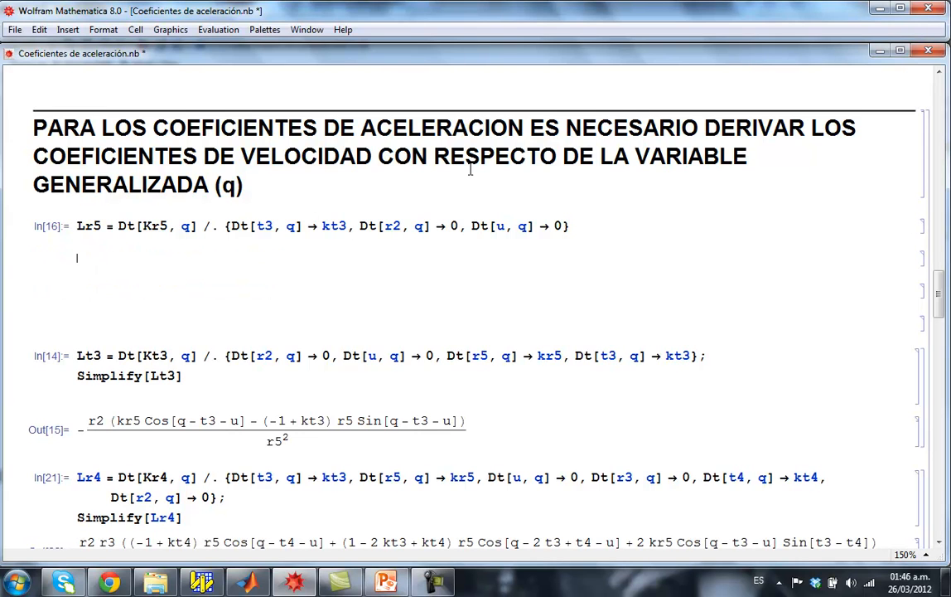
pyautogui.hotkey('shift', 'Return')
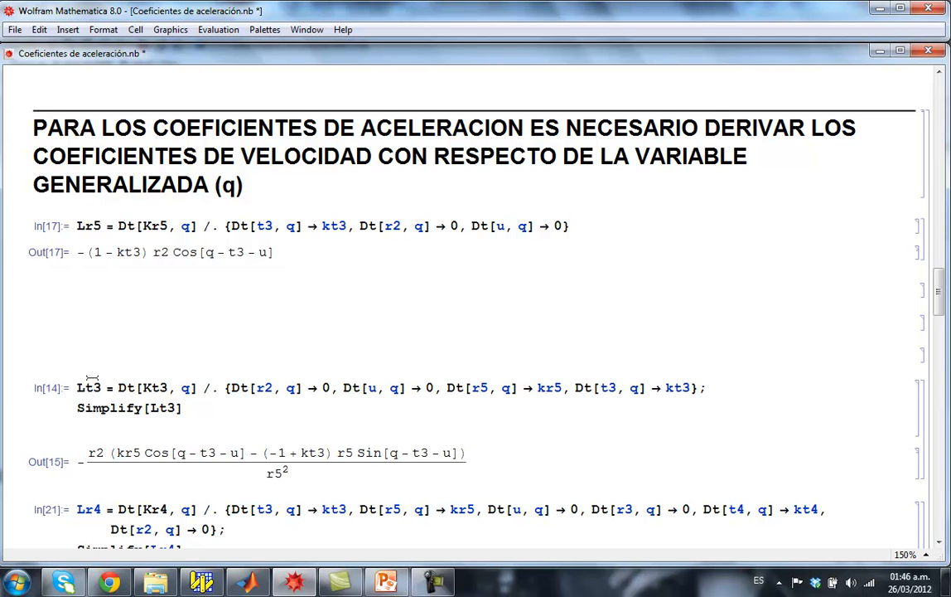
# Evaluate the Lt3, Lr4 and Lt4 derivative cells symbolically with respect to q
pyautogui.click(715, 388)
pyautogui.hotkey('shift', 'Return')
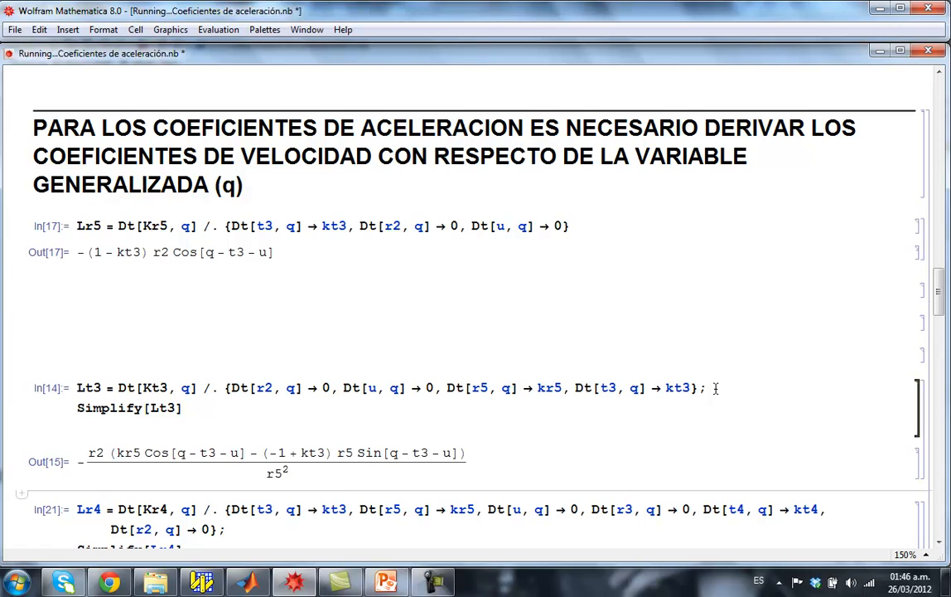
pyautogui.scroll(-4, 503, 414)
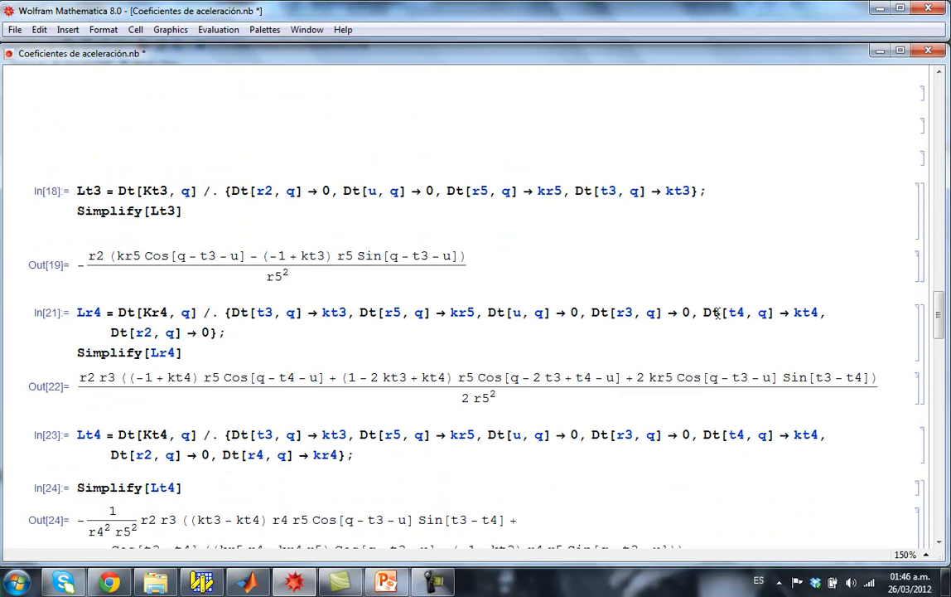
pyautogui.click(257, 332)
pyautogui.hotkey('shift', 'Return')
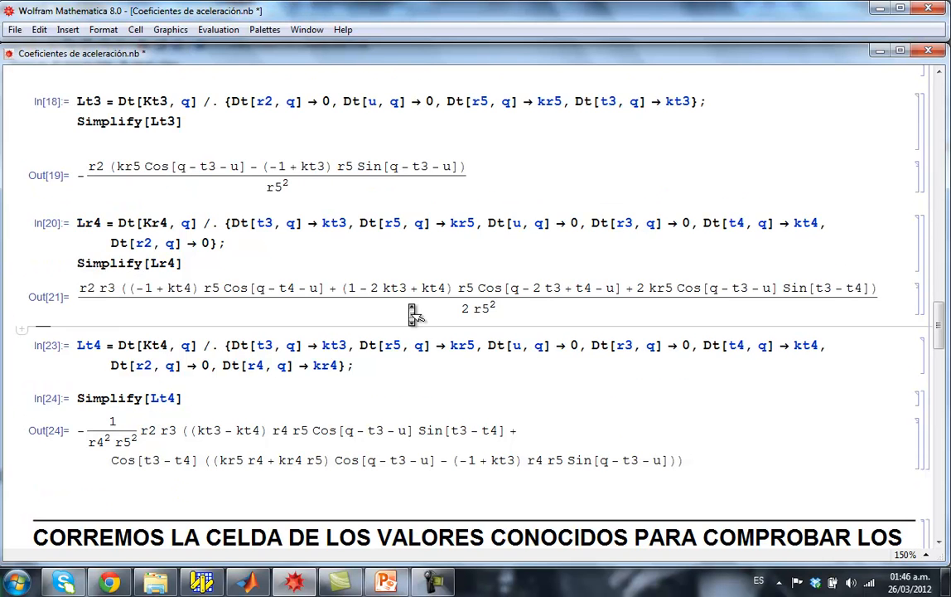
pyautogui.scroll(-4, 415, 423)
pyautogui.click(376, 240)
pyautogui.hotkey('shift', 'Return')
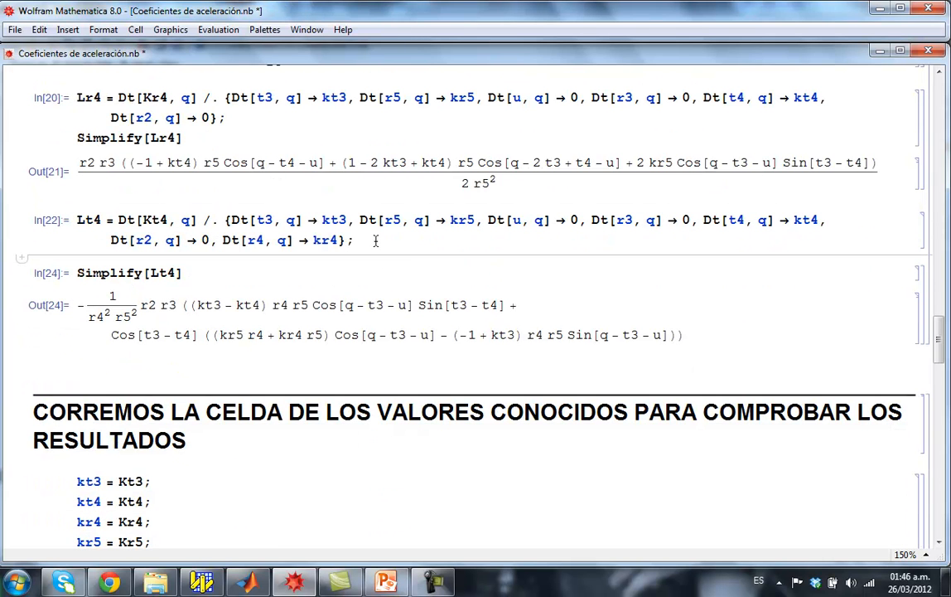
# Evaluate the known-values cell from r2 to t4 and the velocity cell for teta3p, l2p, teta4p and l4p
pyautogui.scroll(-3, 406, 262)
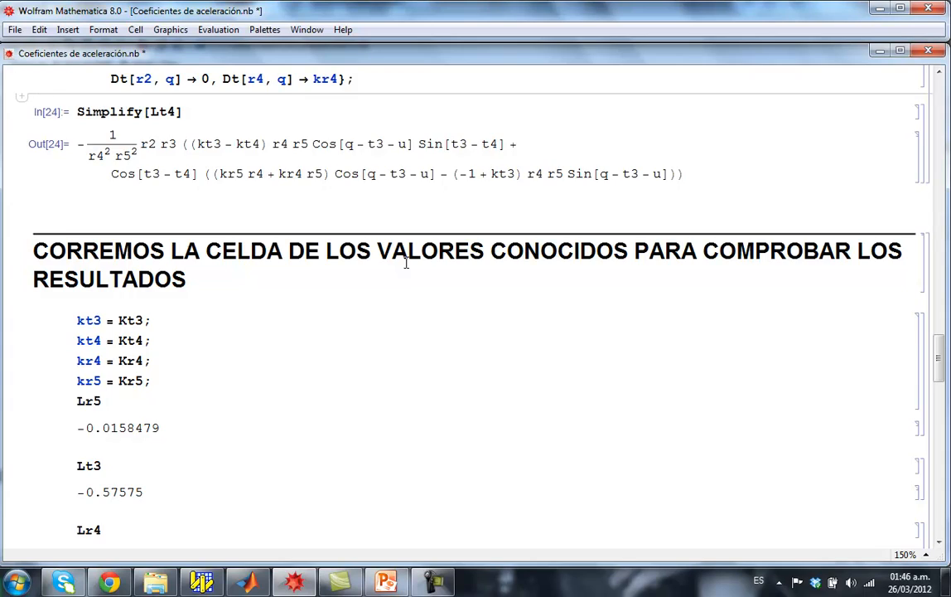
pyautogui.scroll(-2, 406, 262)
pyautogui.scroll(18, 405, 261)
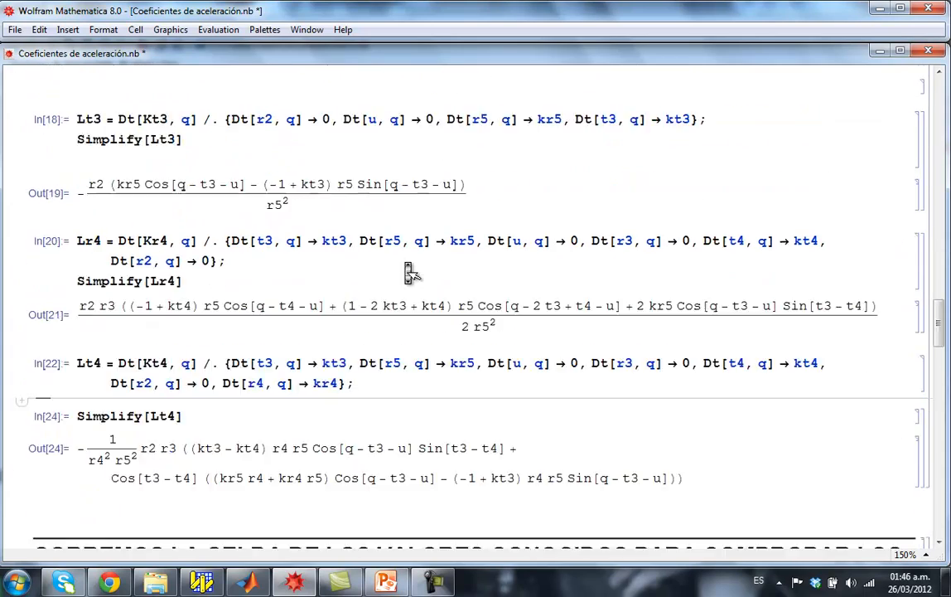
pyautogui.scroll(12, 407, 267)
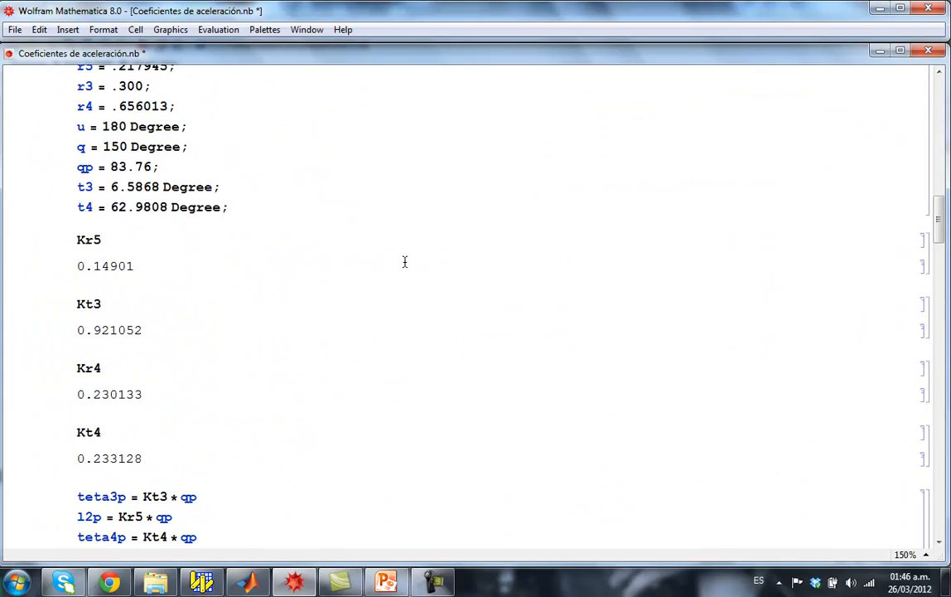
pyautogui.click(251, 386)
pyautogui.hotkey('shift', 'Return')
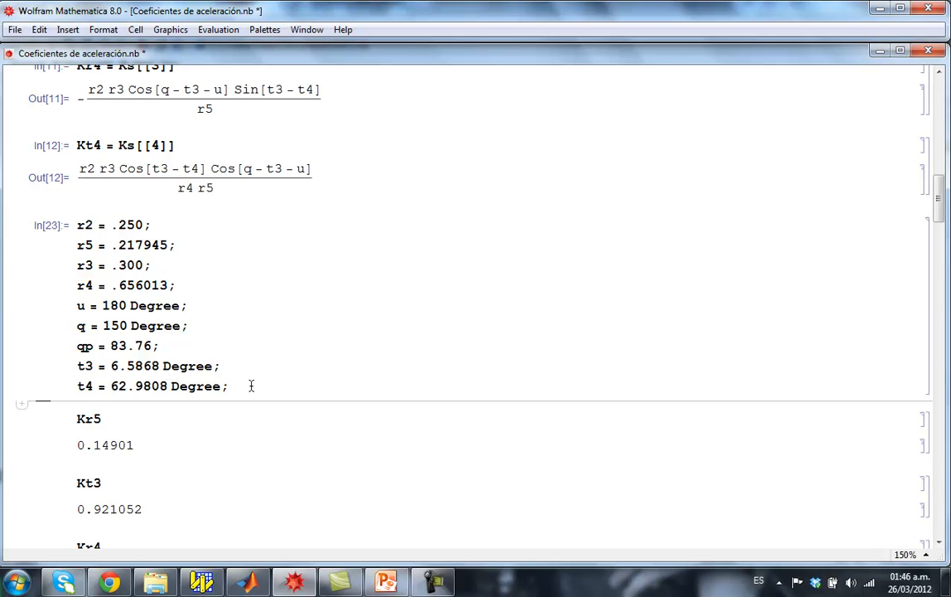
pyautogui.scroll(-8, 329, 346)
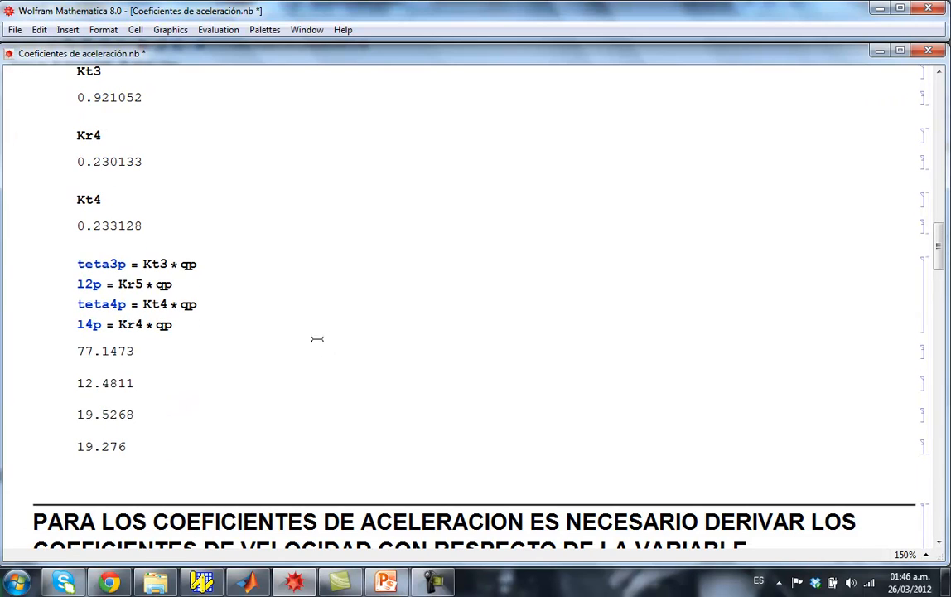
pyautogui.hotkey('shift', 'Return')
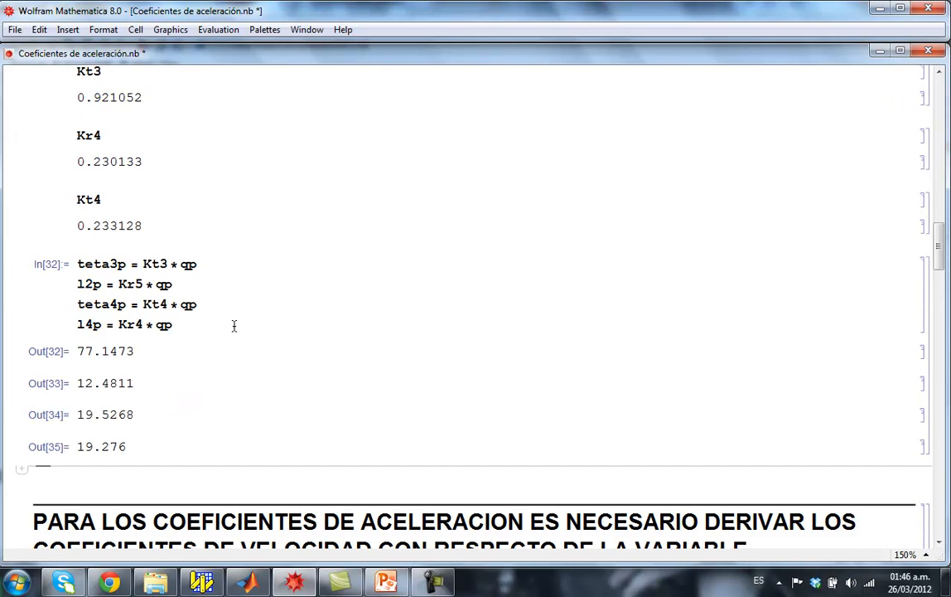
# Evaluate the results-check cell that assigns kt3, kt4, kr4 and kr5 and computes Lr5 numerically
pyautogui.scroll(-5, 277, 315)
pyautogui.scroll(-12, 277, 316)
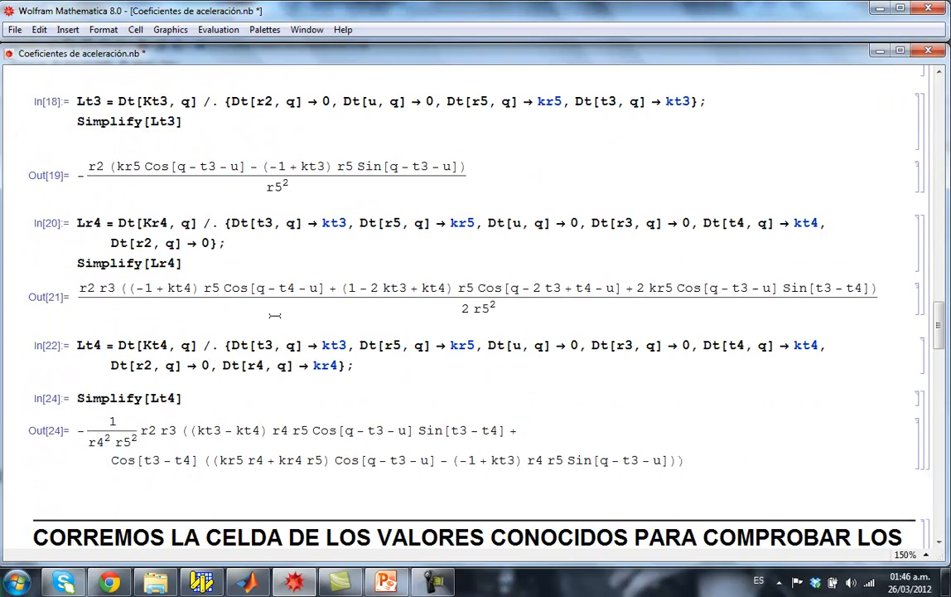
pyautogui.scroll(-3, 275, 316)
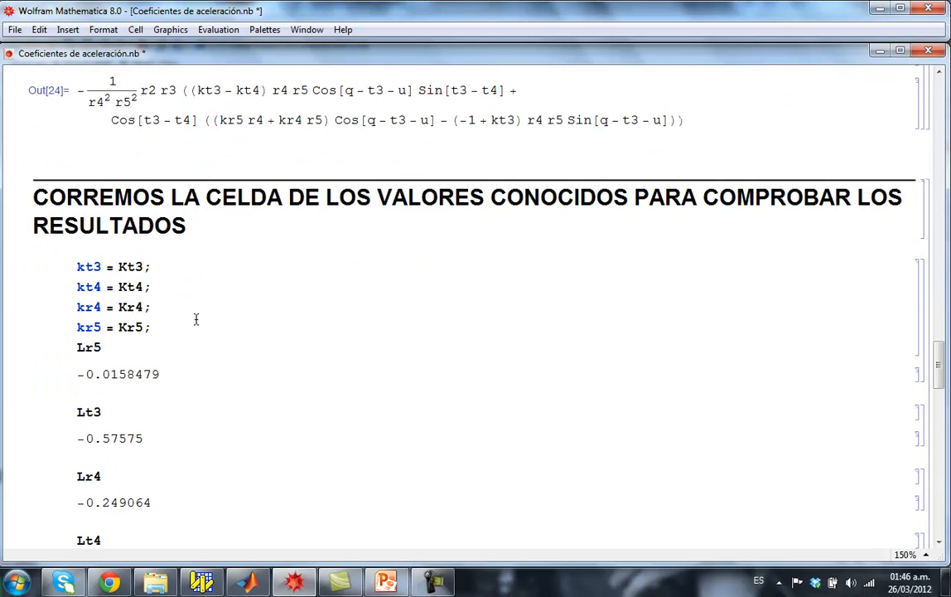
pyautogui.scroll(4, 196, 320)
pyautogui.scroll(-5, 196, 320)
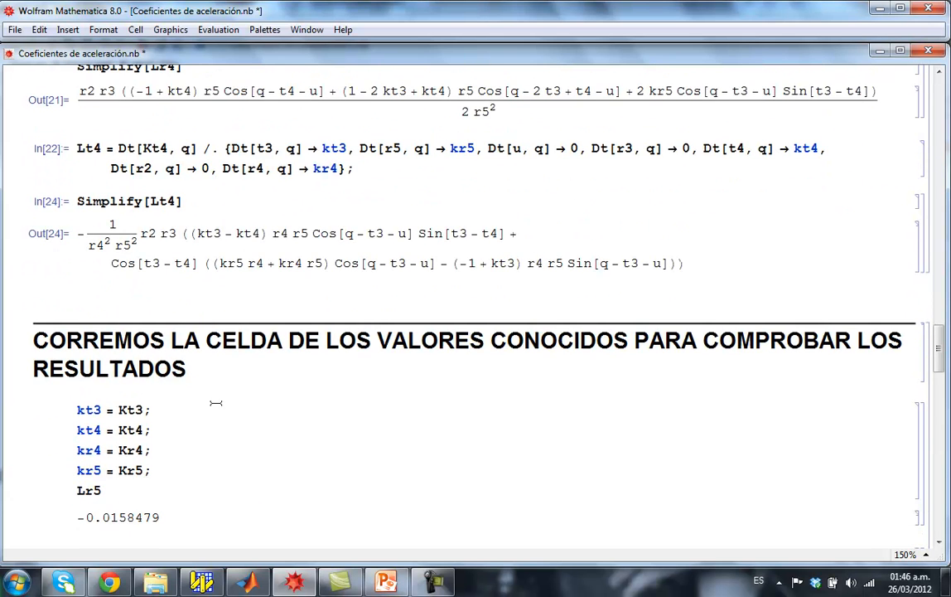
pyautogui.click(186, 293)
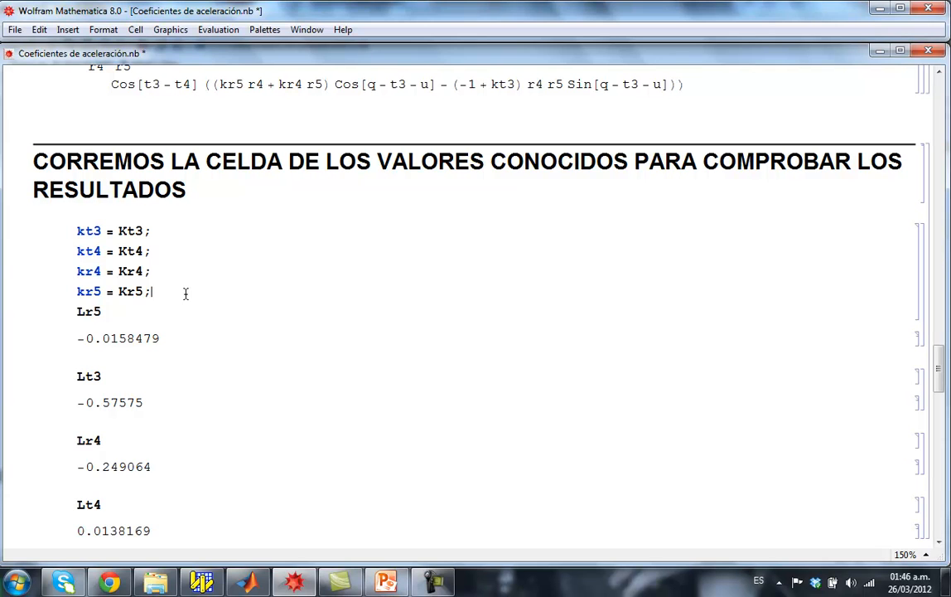
pyautogui.hotkey('shift', 'Return')
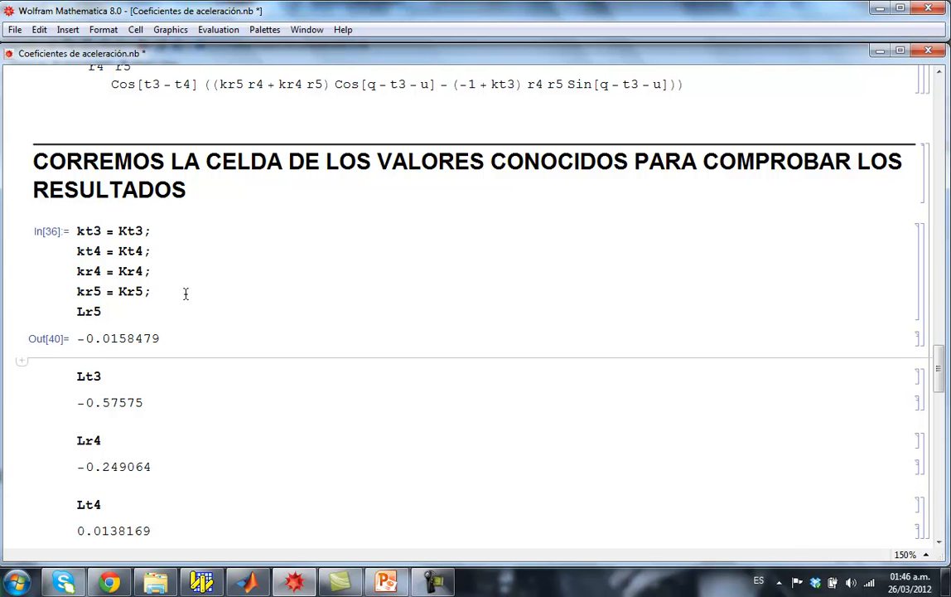
pyautogui.moveTo(75, 311); pyautogui.dragTo(138, 341)
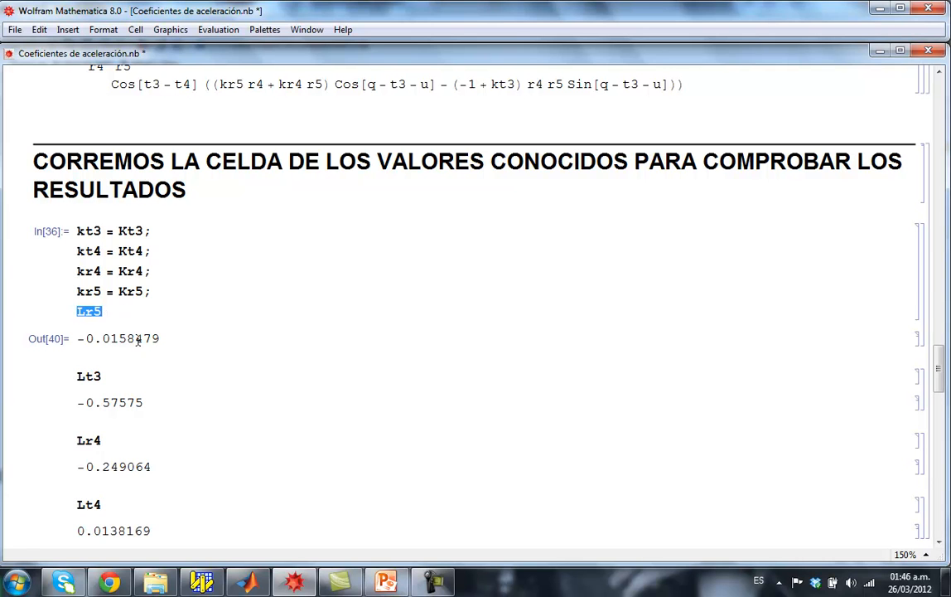
pyautogui.scroll(-3, 134, 344)
pyautogui.click(121, 193)
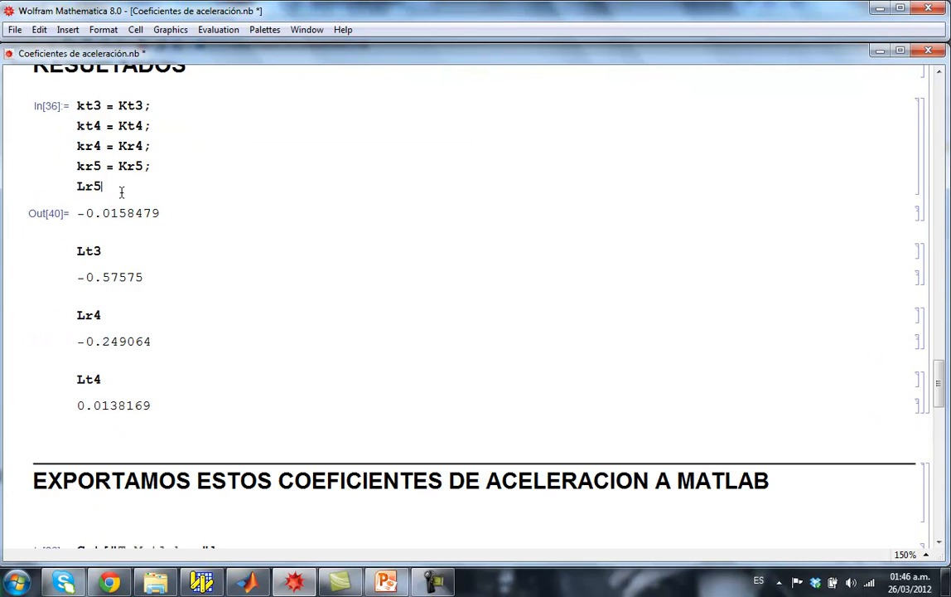
pyautogui.hotkey('shift', 'Return')
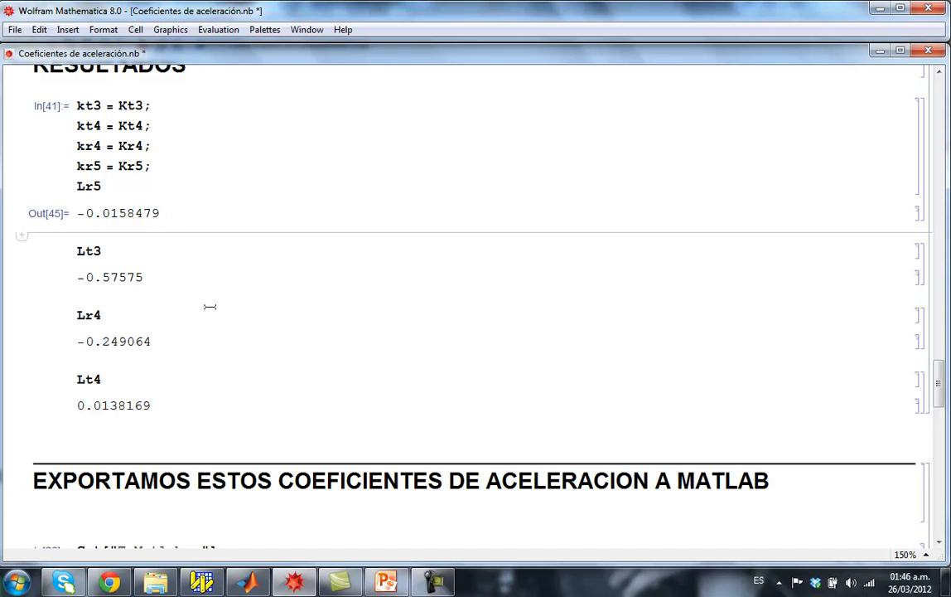
# Switch to the PowerPoint presentation, find slide 9's Lr5 value at q = 150°, and compare it with the Lr5 result in Mathematica
pyautogui.click(385, 582)
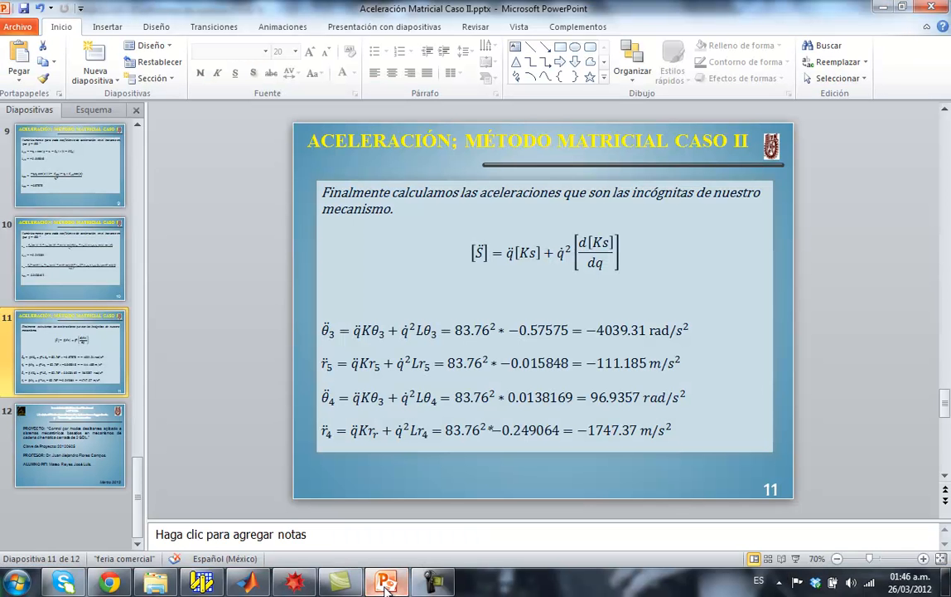
pyautogui.click(78, 267)
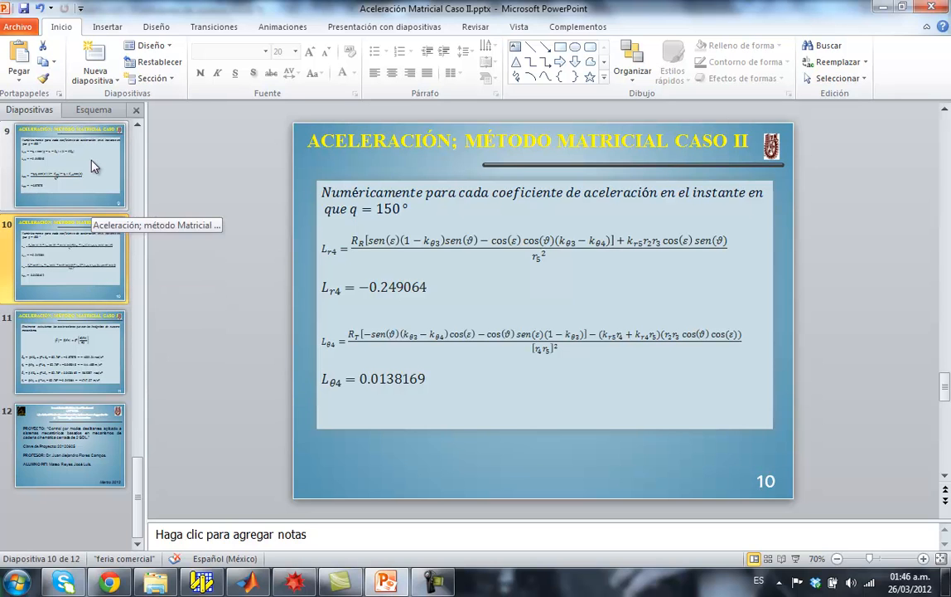
pyautogui.press('Down')
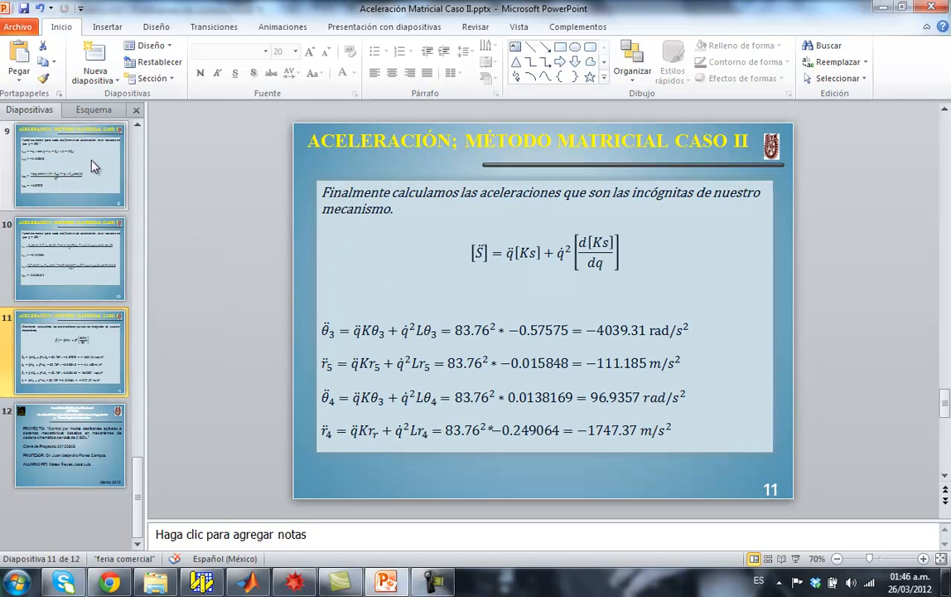
pyautogui.press('Up')
pyautogui.press('Up')
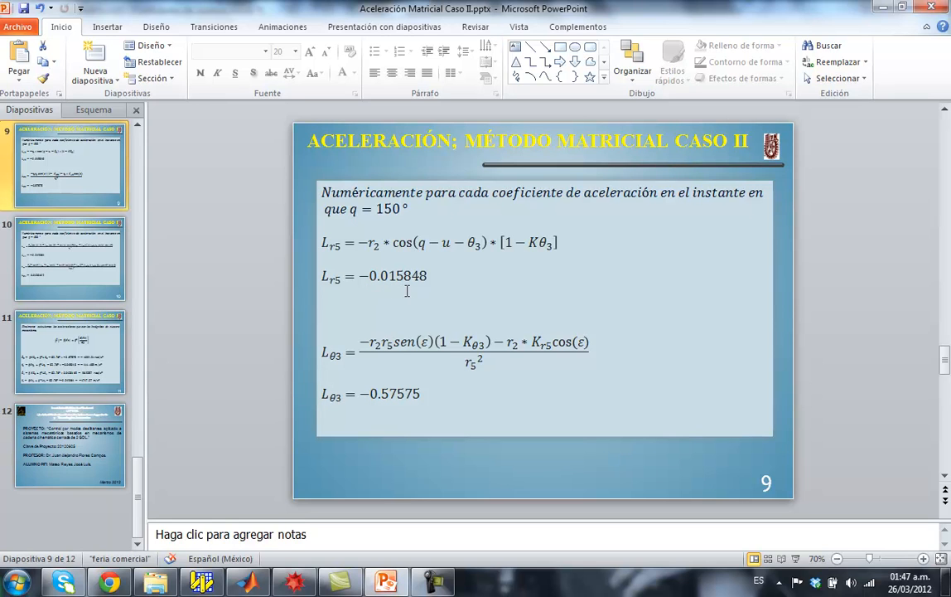
pyautogui.click(294, 583)
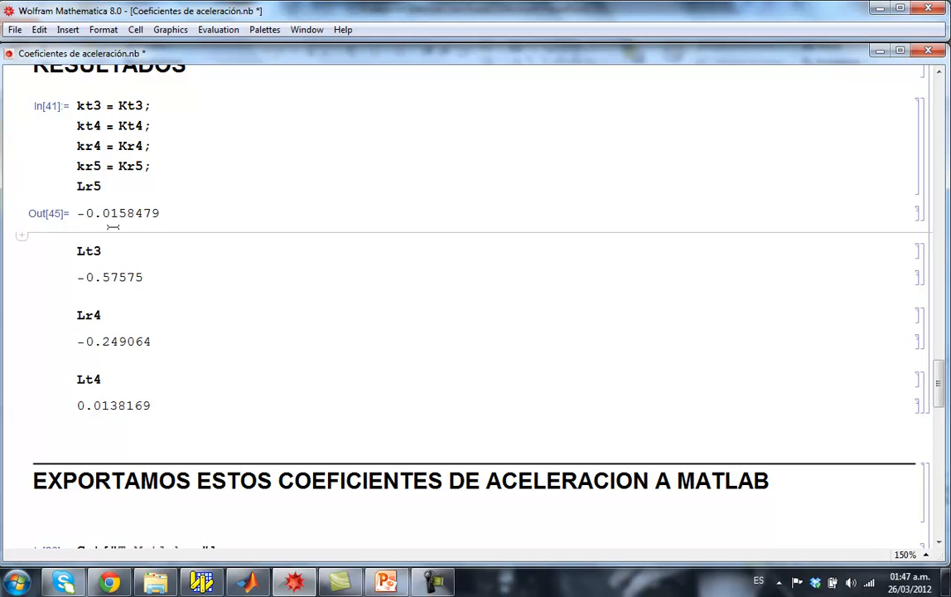
pyautogui.click(164, 213)
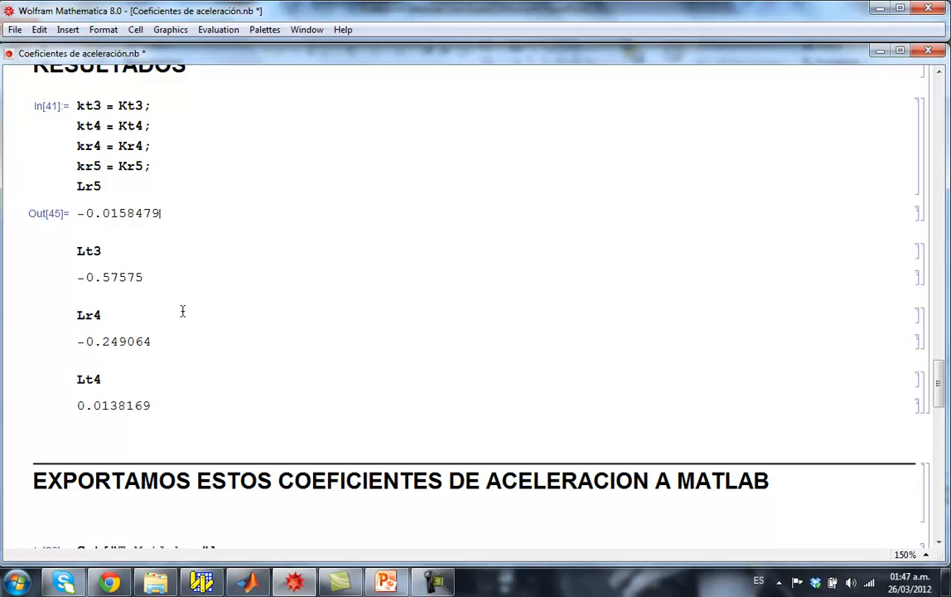
# Return to slide 9 of the PowerPoint presentation and check the Lθ3 value against the notebook's Lt3 result
pyautogui.click(385, 579)
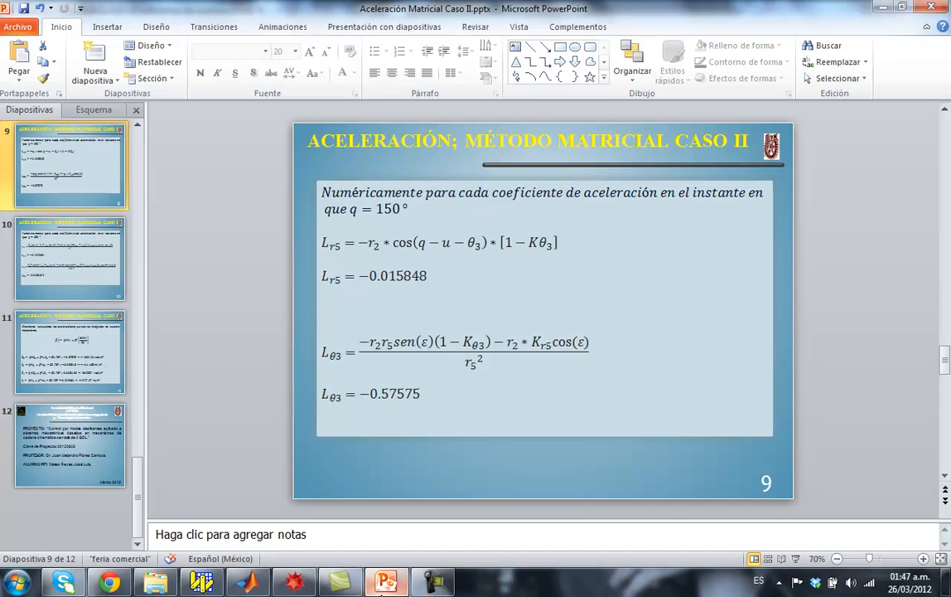
pyautogui.click(322, 394)
pyautogui.moveTo(389, 398); pyautogui.dragTo(440, 400)
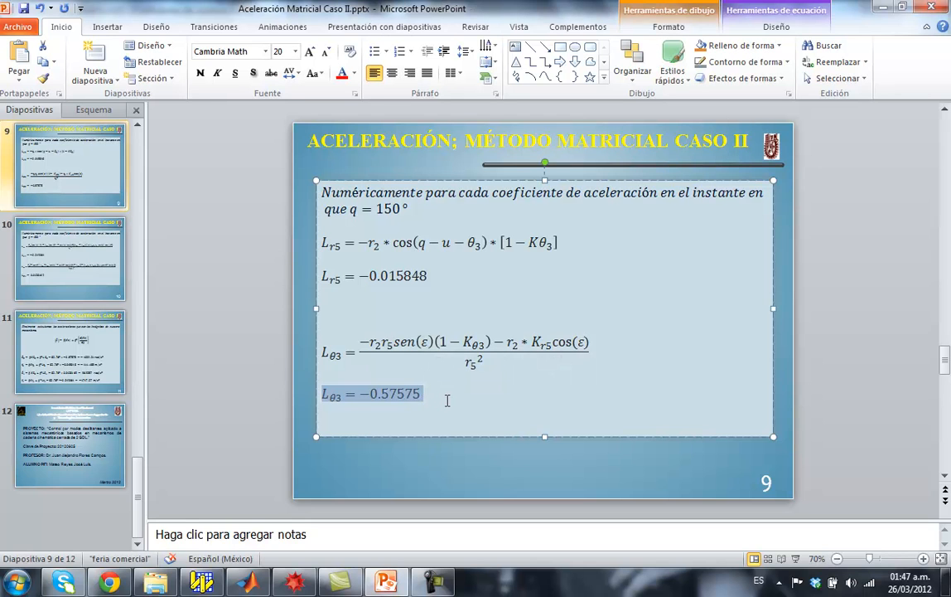
pyautogui.click(447, 400)
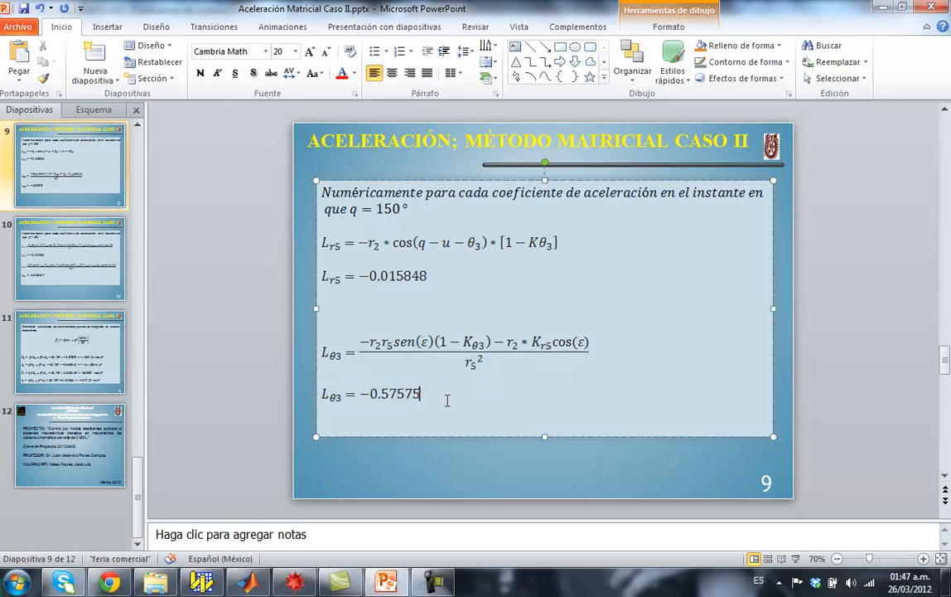
# Compare the Lr4 and Lθ4 values on slide 10 with the Lr4 and Lt4 results in the Mathematica notebook
pyautogui.click(83, 243)
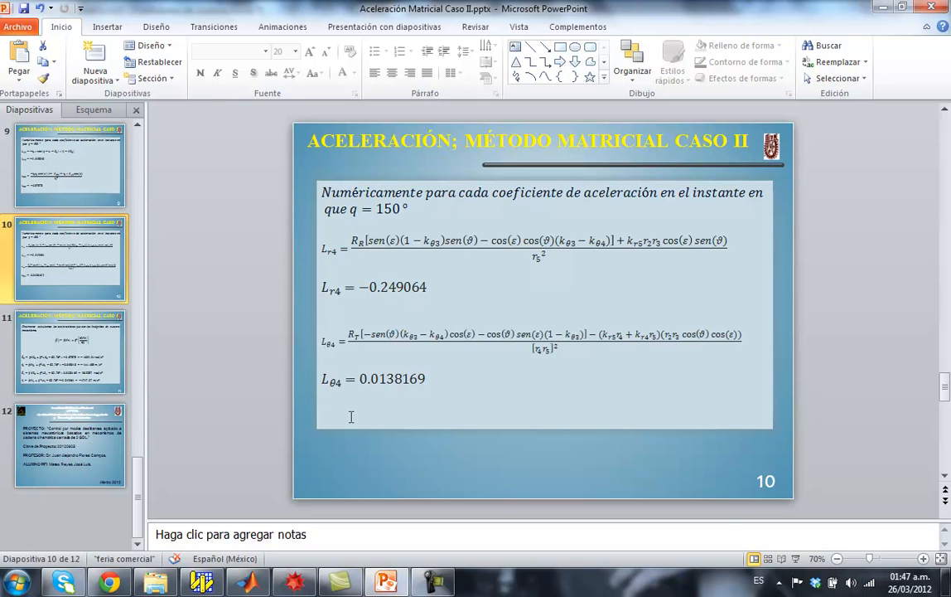
pyautogui.click(294, 583)
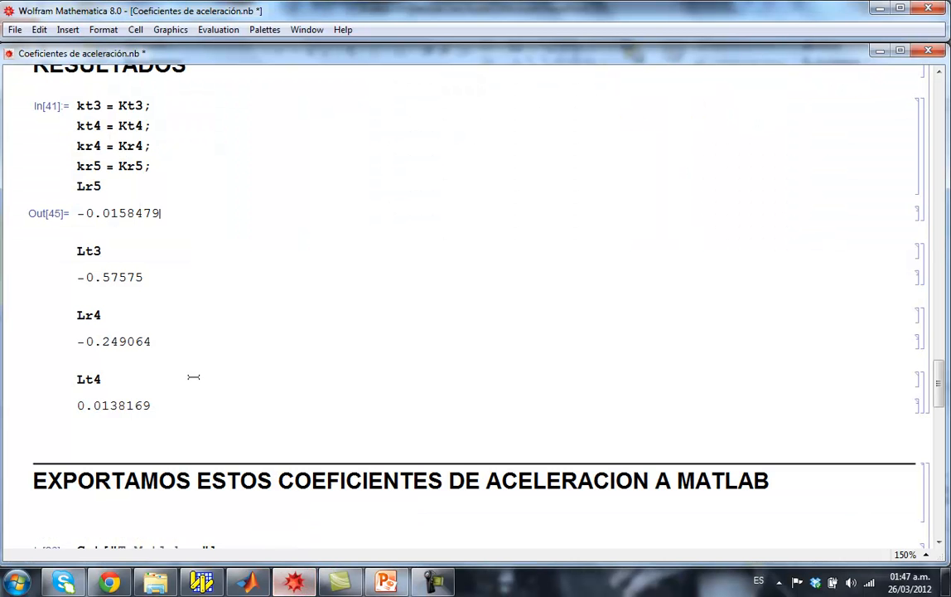
pyautogui.doubleClick(83, 314)
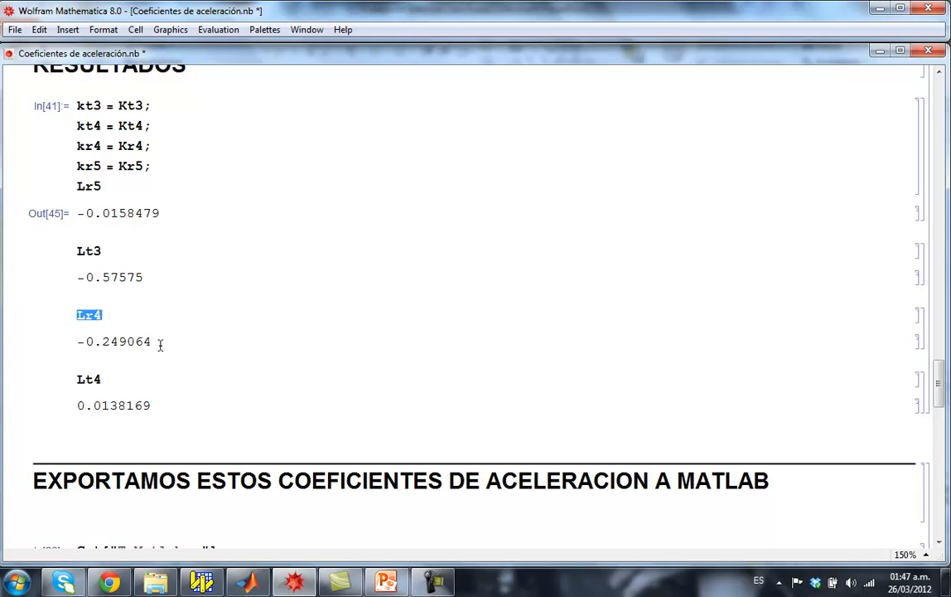
pyautogui.moveTo(158, 341); pyautogui.dragTo(74, 340)
pyautogui.click(187, 351)
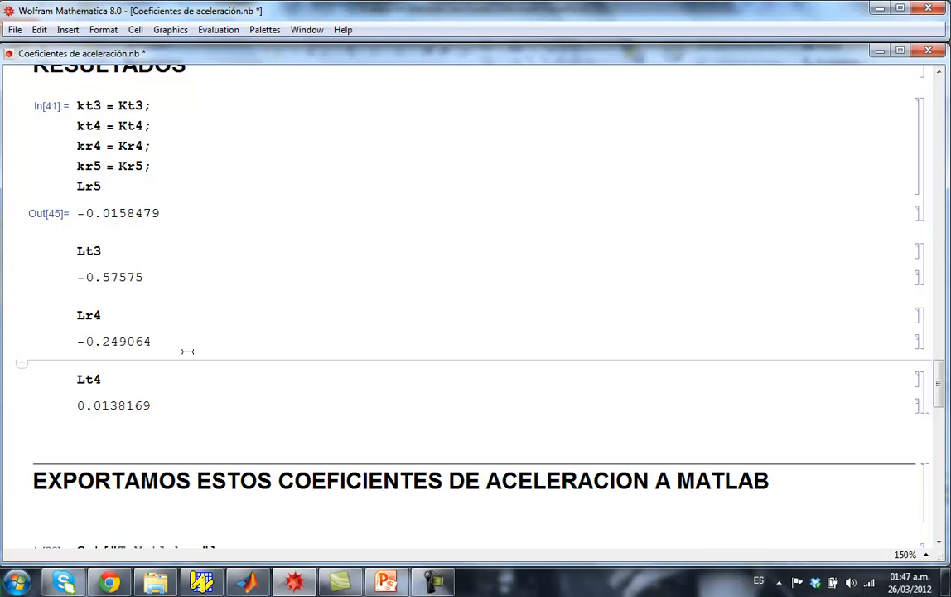
pyautogui.moveTo(77, 378); pyautogui.dragTo(102, 380)
pyautogui.click(105, 405)
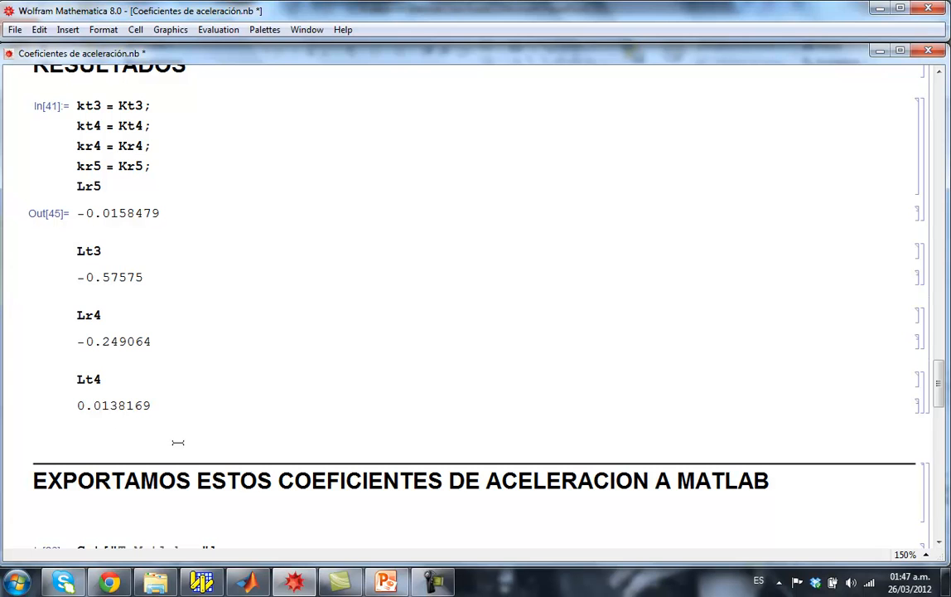
pyautogui.hotkey('alt', 'Tab')
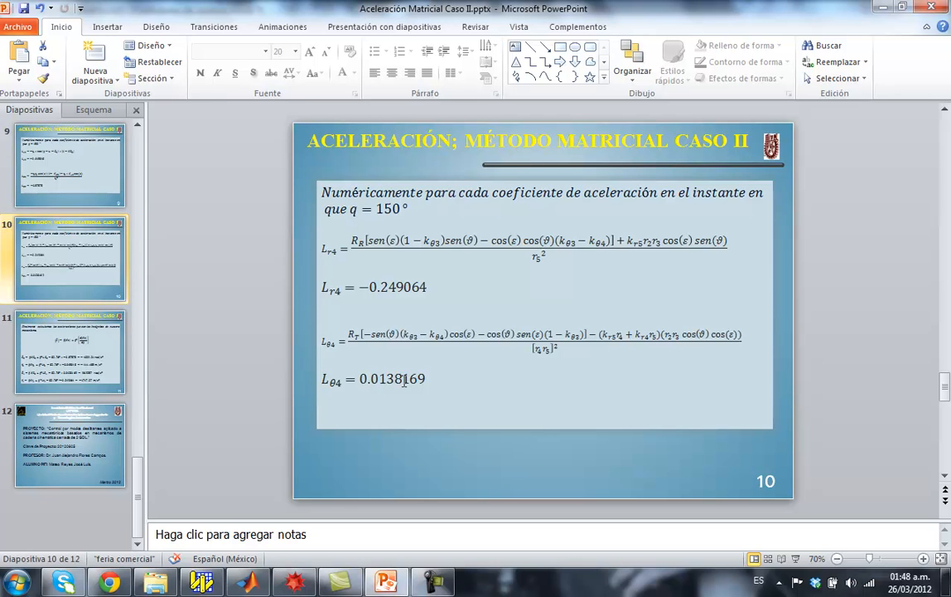
pyautogui.moveTo(404, 379); pyautogui.dragTo(425, 382)
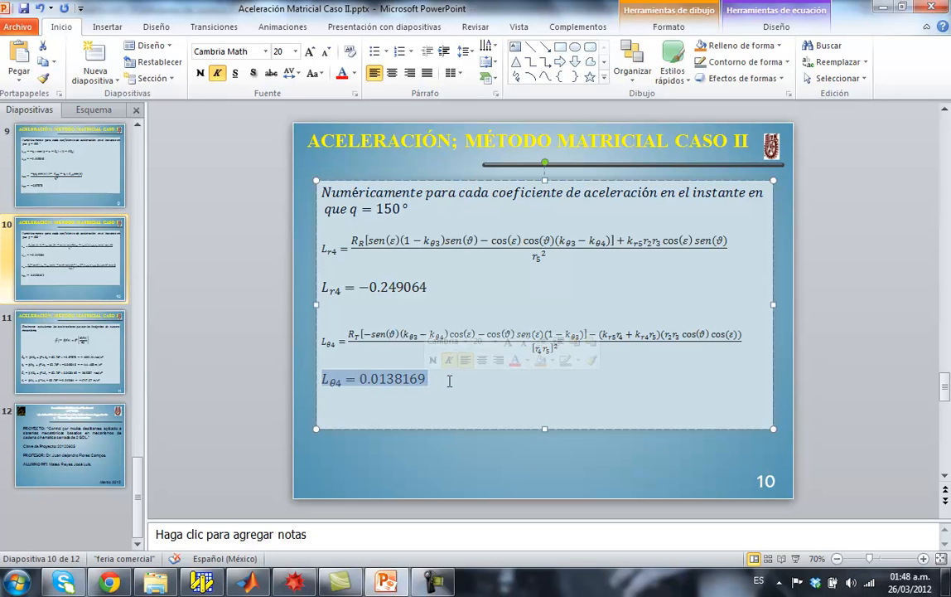
pyautogui.click(449, 380)
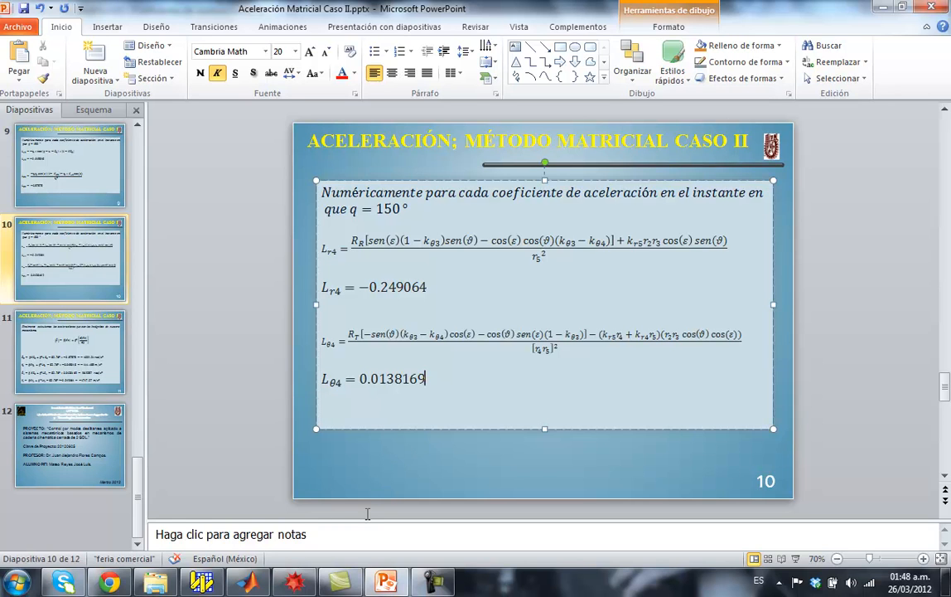
# Check the crank angle q stated on slide 10, and review the ToMatlab export section of the Mathematica notebook
pyautogui.moveTo(304, 588)
pyautogui.moveTo(352, 210); pyautogui.dragTo(394, 209)
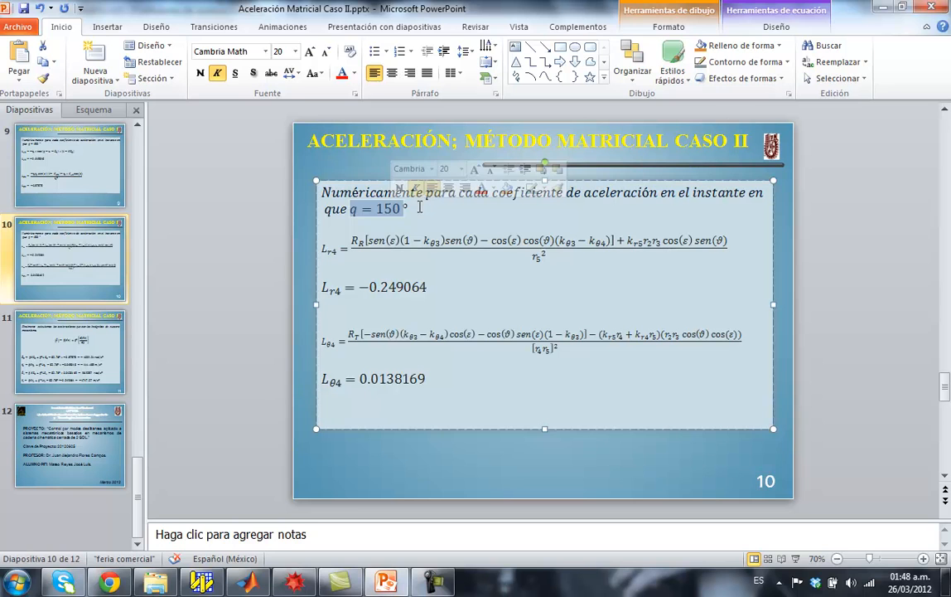
pyautogui.click(433, 211)
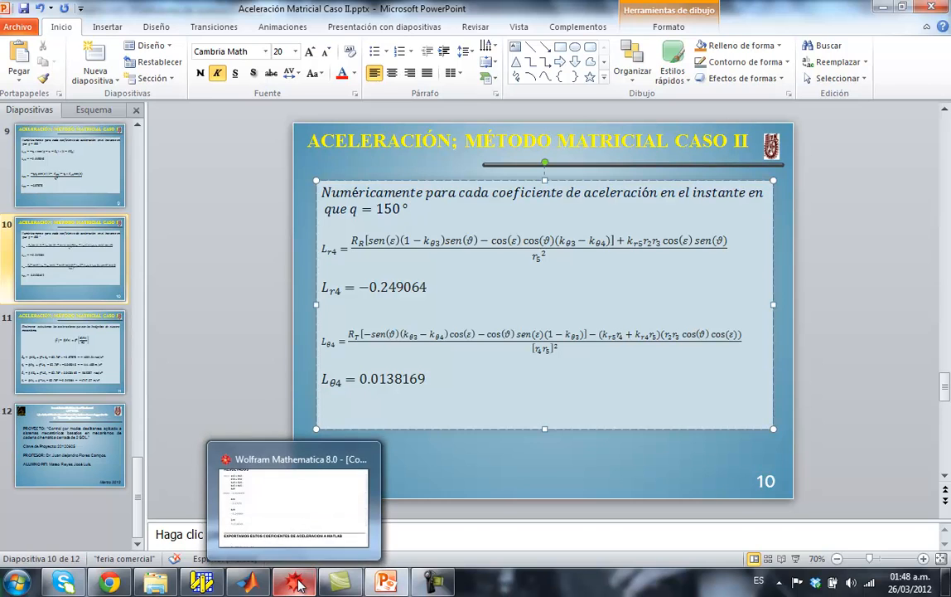
pyautogui.click(273, 505)
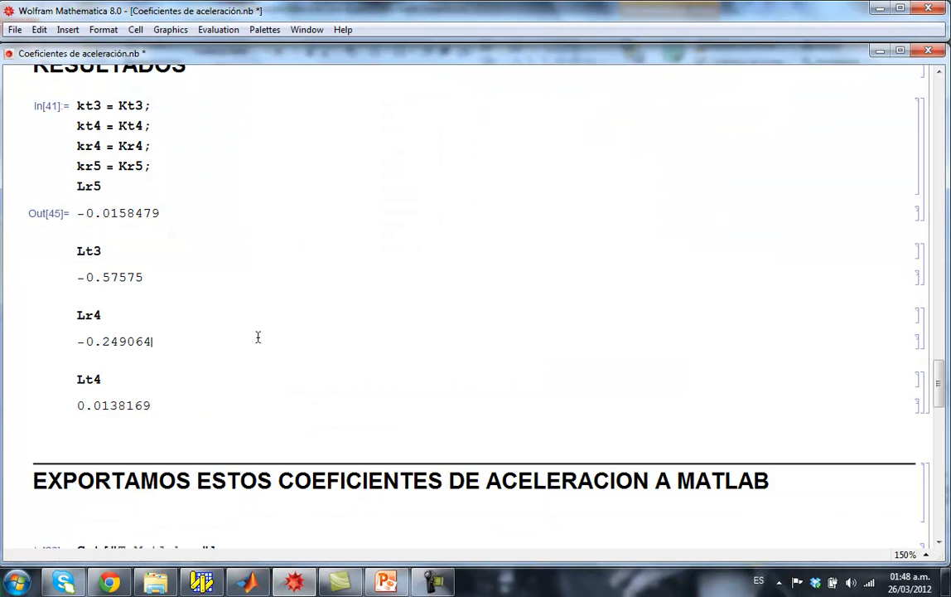
pyautogui.scroll(-6, 256, 335)
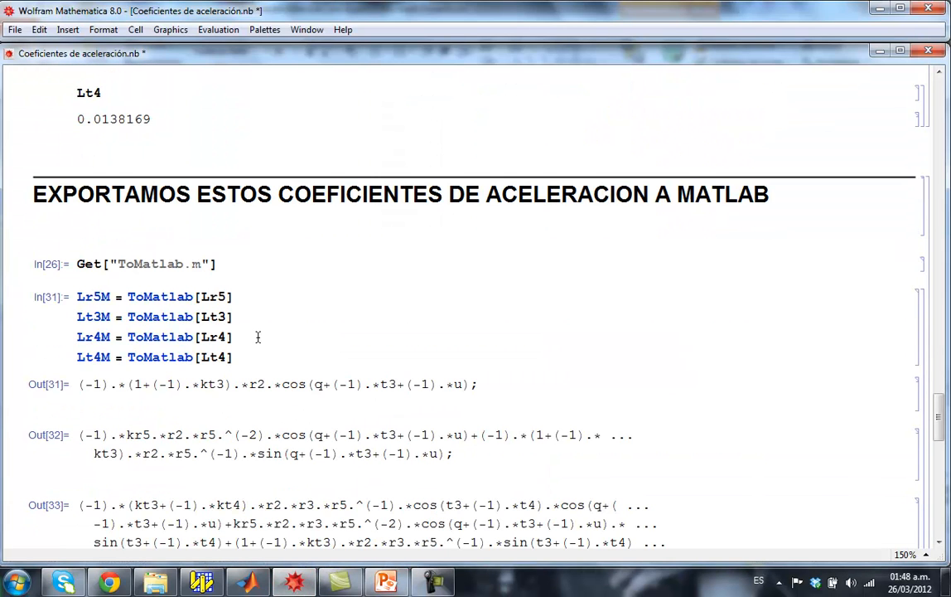
pyautogui.scroll(-12, 257, 336)
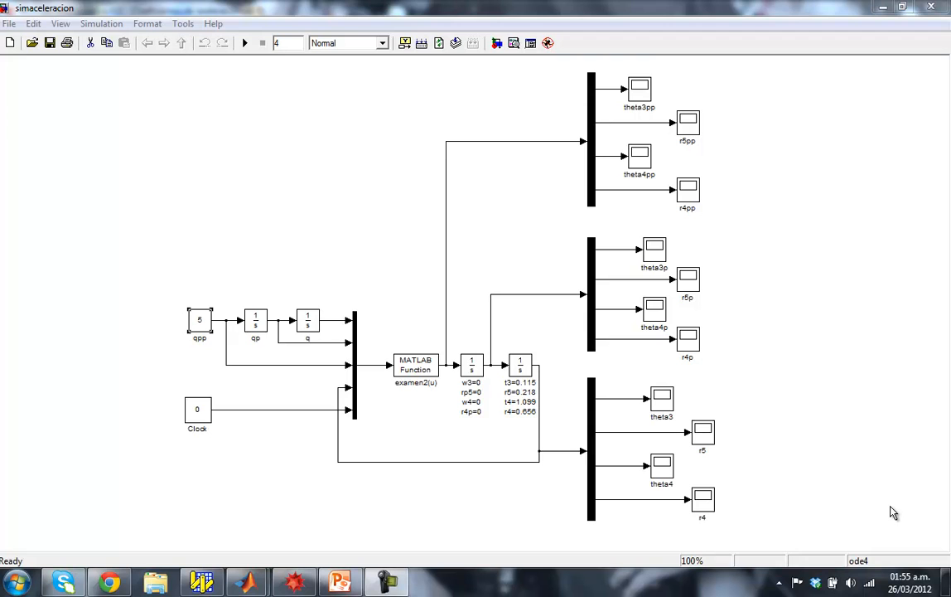
# Inspect the initial condition of the q integrator in the simaceleracion Simulink model and close its parameters
pyautogui.click(259, 135)
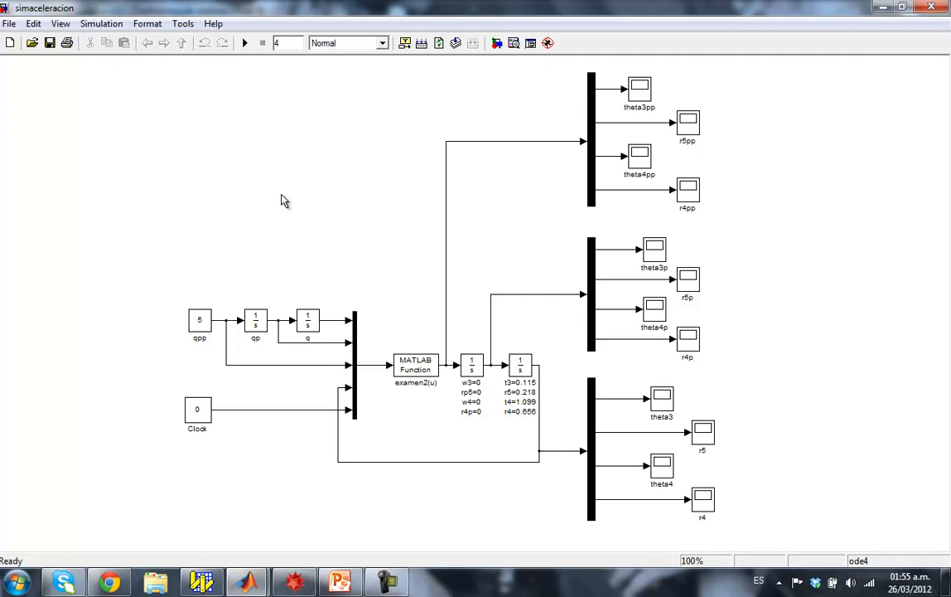
pyautogui.click(309, 317)
pyautogui.doubleClick(309, 317)
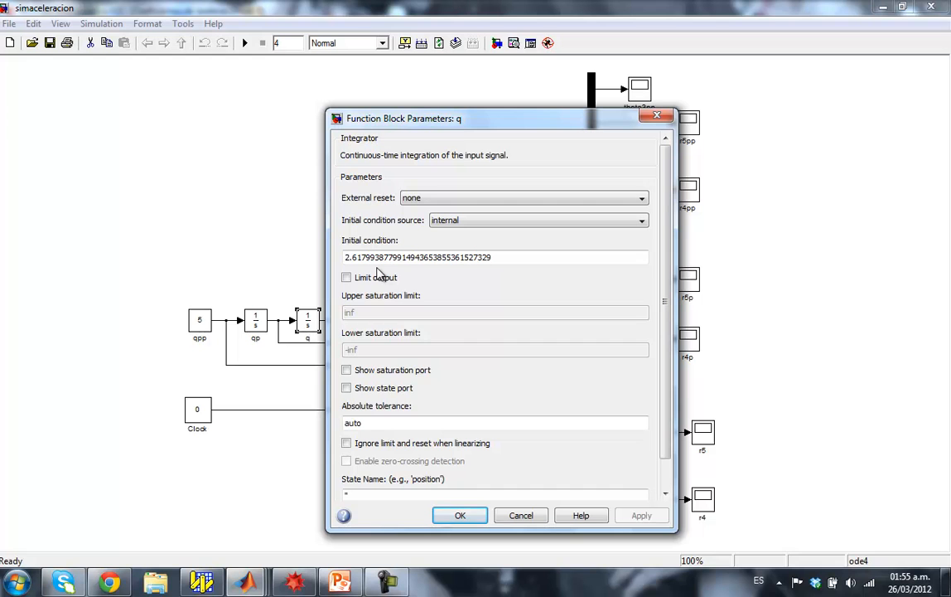
pyautogui.click(456, 515)
pyautogui.click(285, 226)
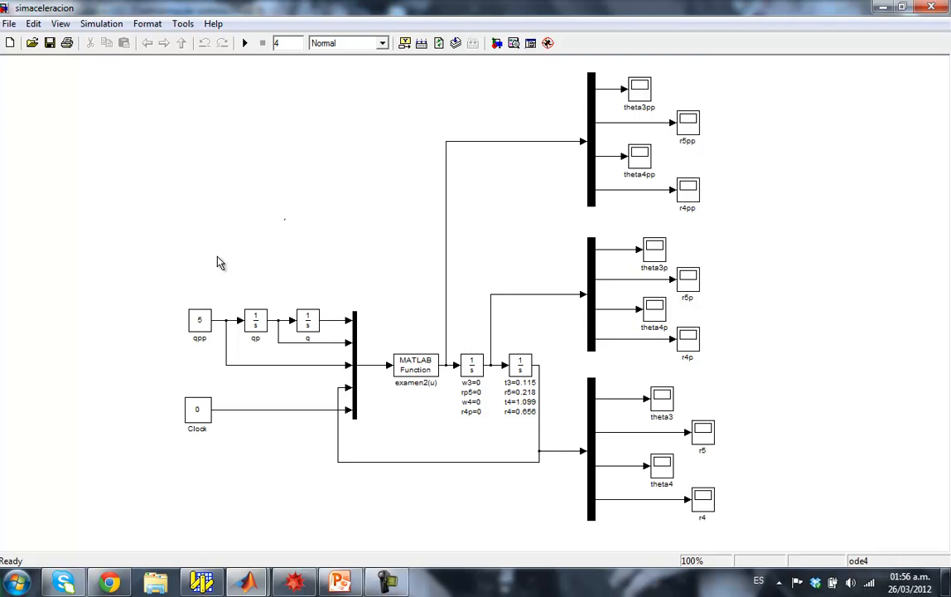
# Examine the qpp input block and the initial condition of the qp integrator, and close its parameters
pyautogui.click(199, 325)
pyautogui.click(347, 239)
pyautogui.moveTo(211, 351); pyautogui.dragTo(183, 280)
pyautogui.click(131, 229)
pyautogui.doubleClick(257, 324)
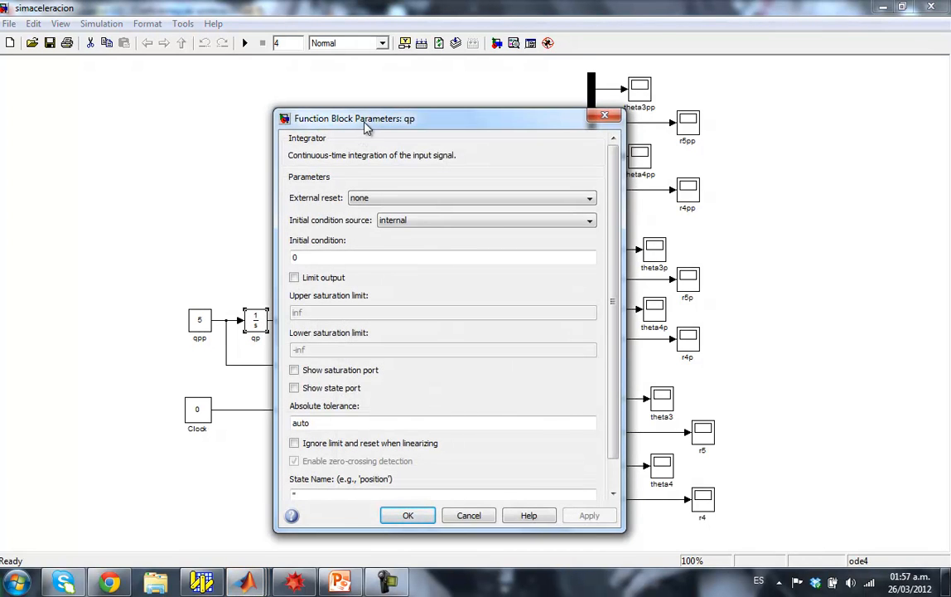
pyautogui.moveTo(326, 113); pyautogui.dragTo(357, 100)
pyautogui.click(349, 248)
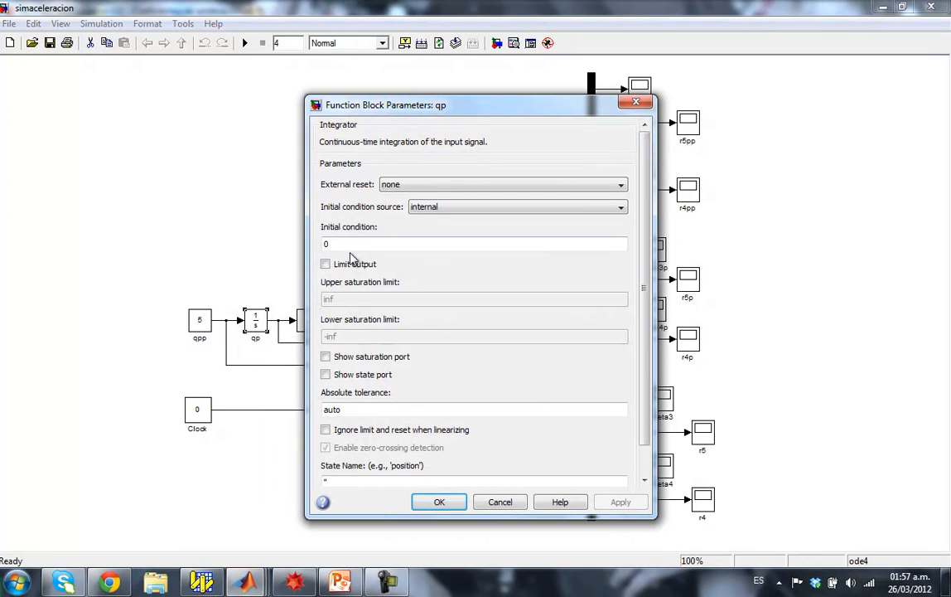
pyautogui.click(439, 502)
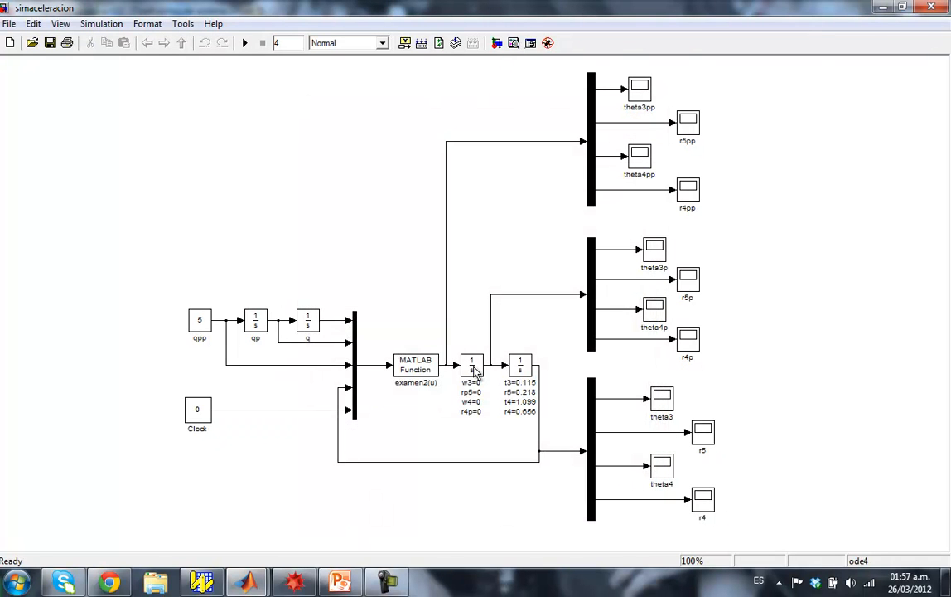
# Trace the signal flow from the examen2 function block through its two integrators to the velocity and position scopes
pyautogui.click(427, 370)
pyautogui.click(510, 207)
pyautogui.click(472, 370)
pyautogui.click(559, 295)
pyautogui.moveTo(568, 222); pyautogui.dragTo(731, 355)
pyautogui.click(768, 353)
pyautogui.click(524, 370)
pyautogui.click(567, 368)
pyautogui.moveTo(657, 495); pyautogui.dragTo(745, 528)
pyautogui.click(781, 472)
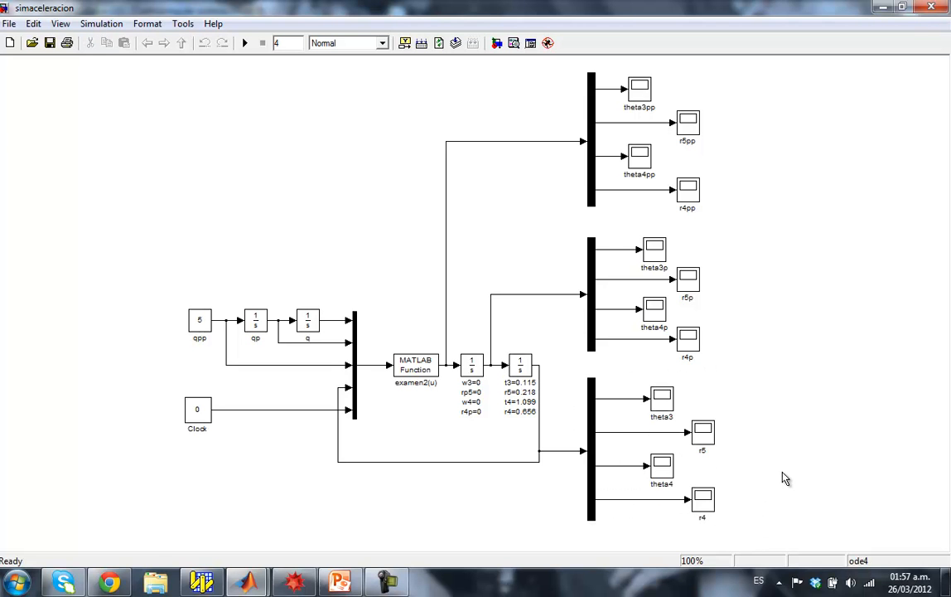
# Inspect the initial-condition vector of the velocity integrator for w3, rp5, w4 and r4p, and close its parameters
pyautogui.doubleClick(473, 366)
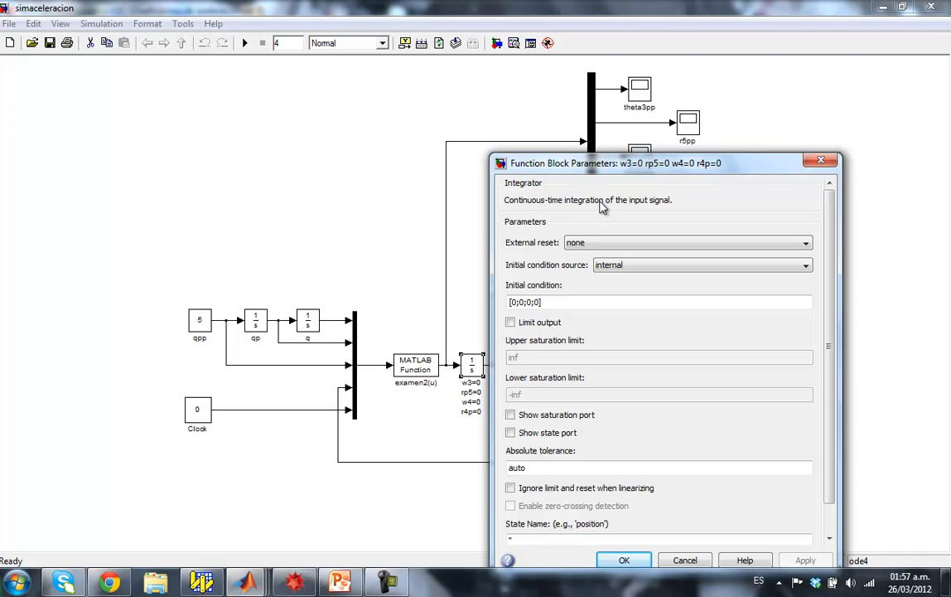
pyautogui.moveTo(623, 169); pyautogui.dragTo(454, 72)
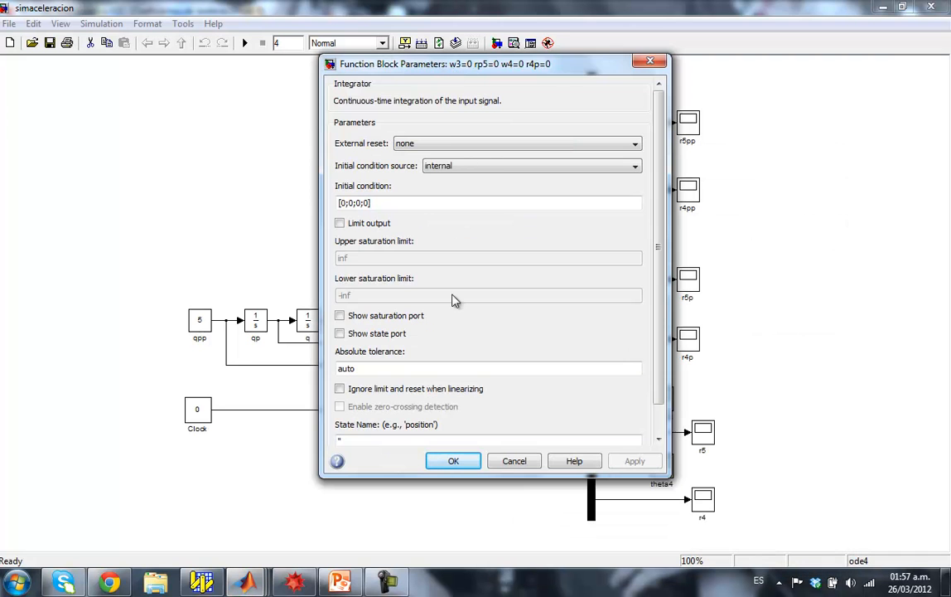
pyautogui.click(454, 461)
# Inspect the full initial-condition vector of the position integrator for t3, r5, t4 and r4, and close its parameters
pyautogui.doubleClick(522, 368)
pyautogui.moveTo(645, 162); pyautogui.dragTo(452, 68)
pyautogui.moveTo(345, 275); pyautogui.dragTo(152, 265)
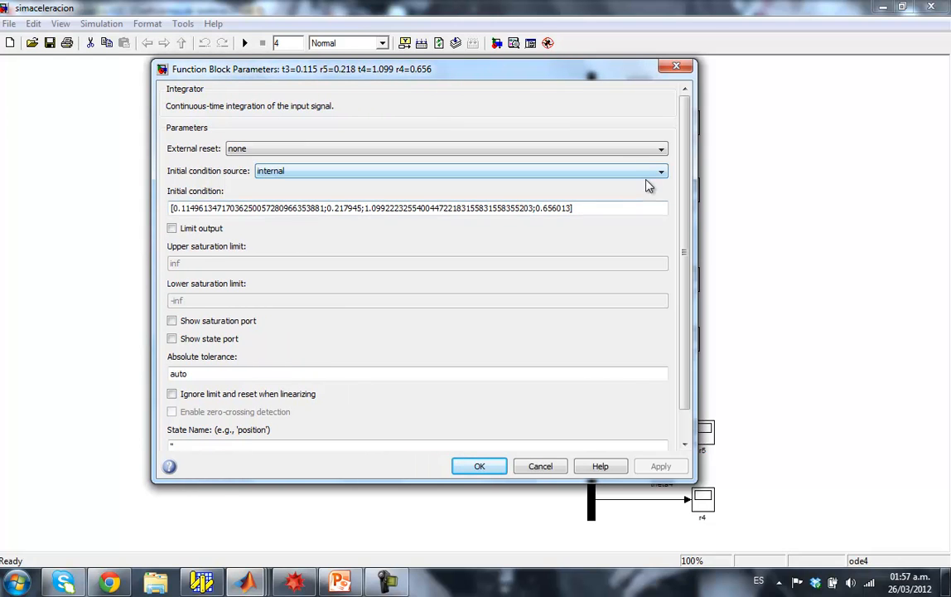
pyautogui.click(620, 205)
pyautogui.click(631, 212)
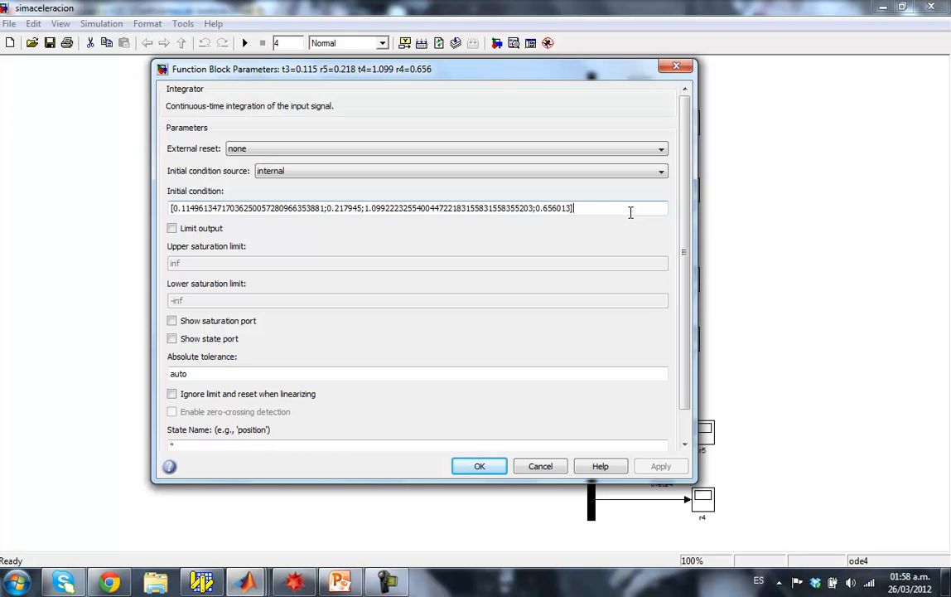
pyautogui.click(487, 468)
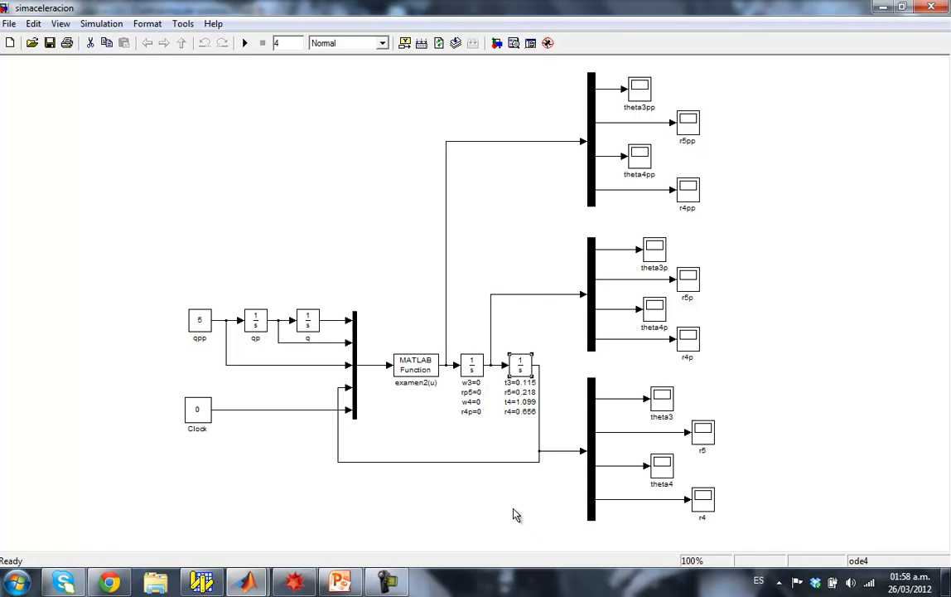
# Reopen the position integrator's parameters to check its internal initial-condition vector once more, and close them
pyautogui.click(798, 265)
pyautogui.doubleClick(520, 366)
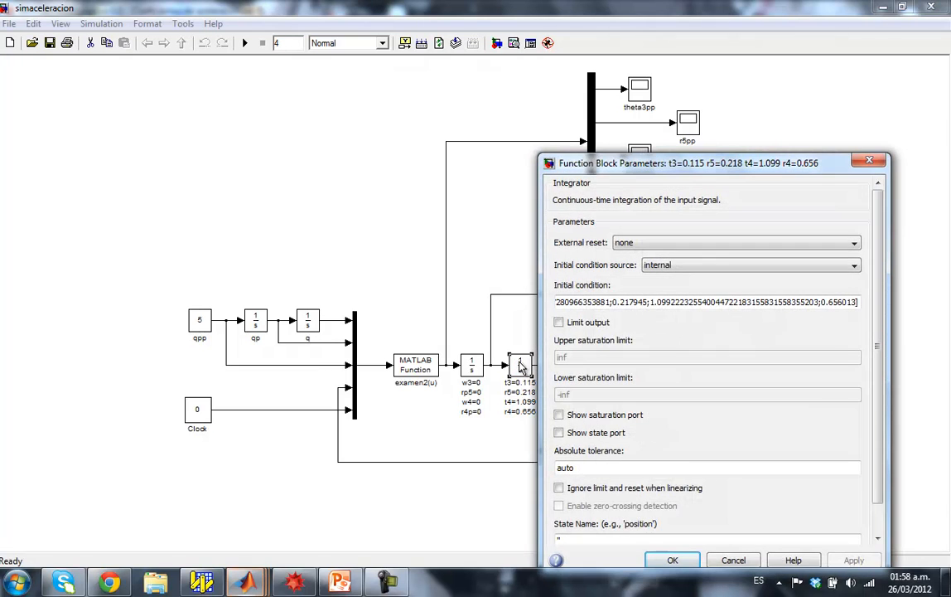
pyautogui.moveTo(577, 157); pyautogui.dragTo(492, 95)
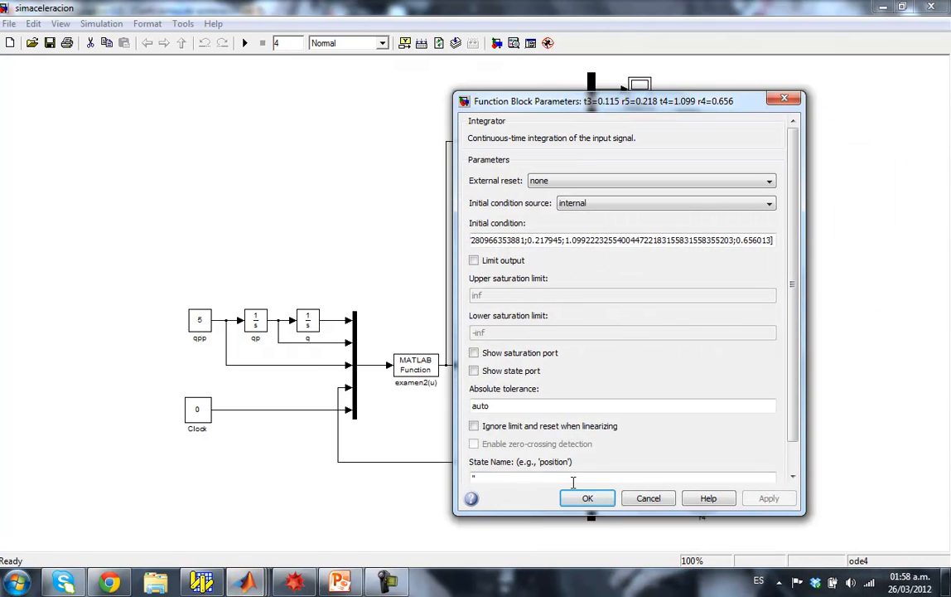
pyautogui.click(588, 498)
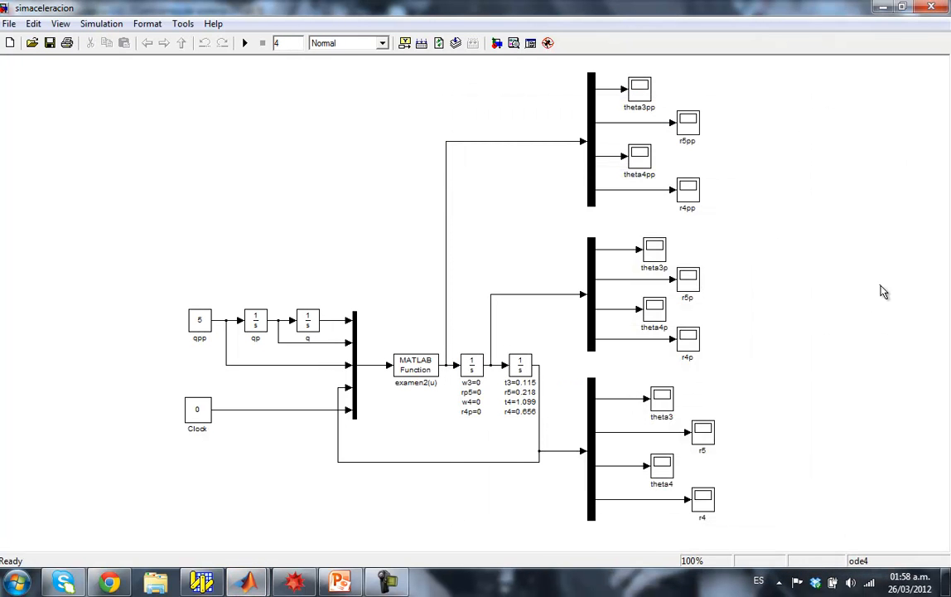
# Check the function call examen2(u) in the MATLAB Function block's parameters, and close them
pyautogui.doubleClick(414, 367)
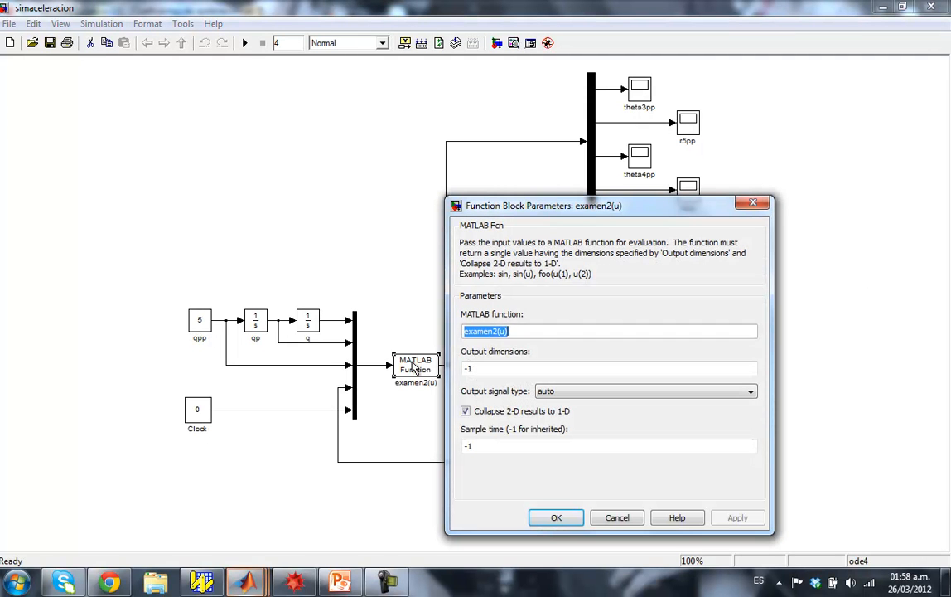
pyautogui.click(531, 331)
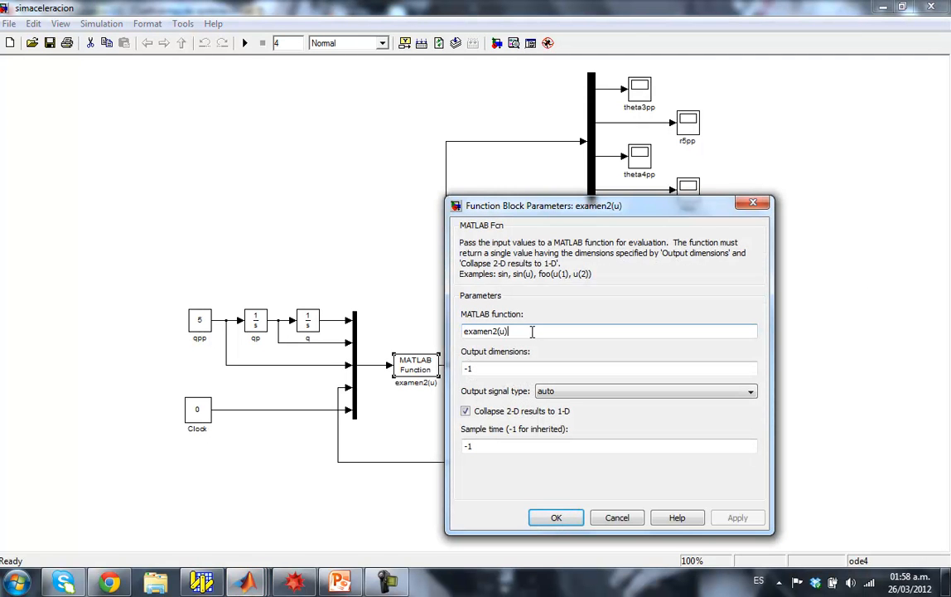
pyautogui.moveTo(522, 330); pyautogui.dragTo(464, 329)
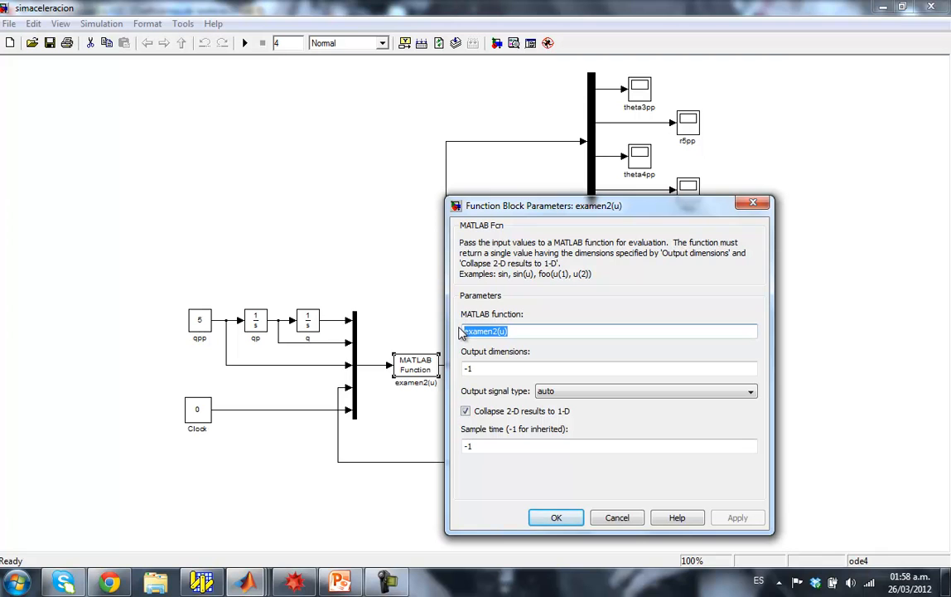
pyautogui.click(515, 331)
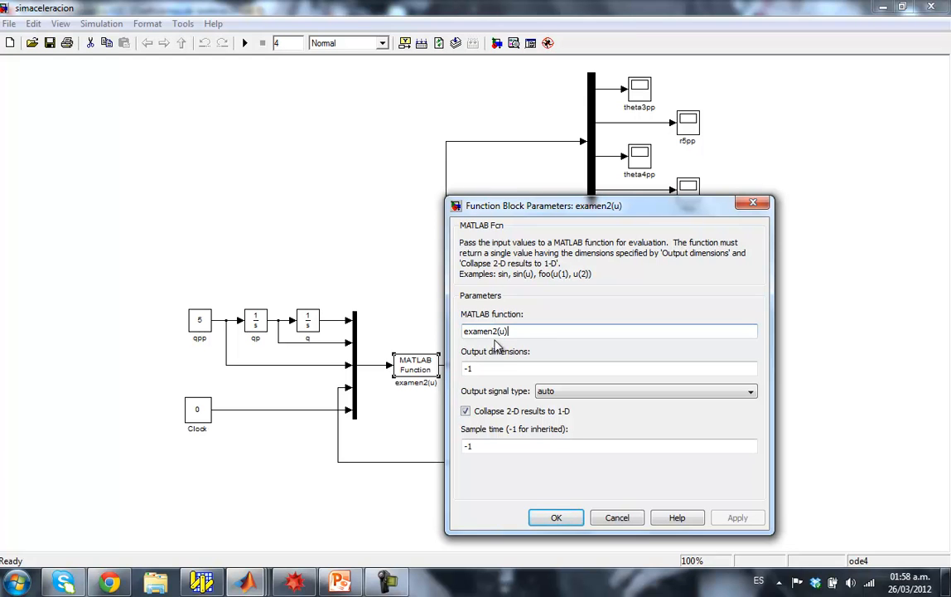
pyautogui.click(556, 517)
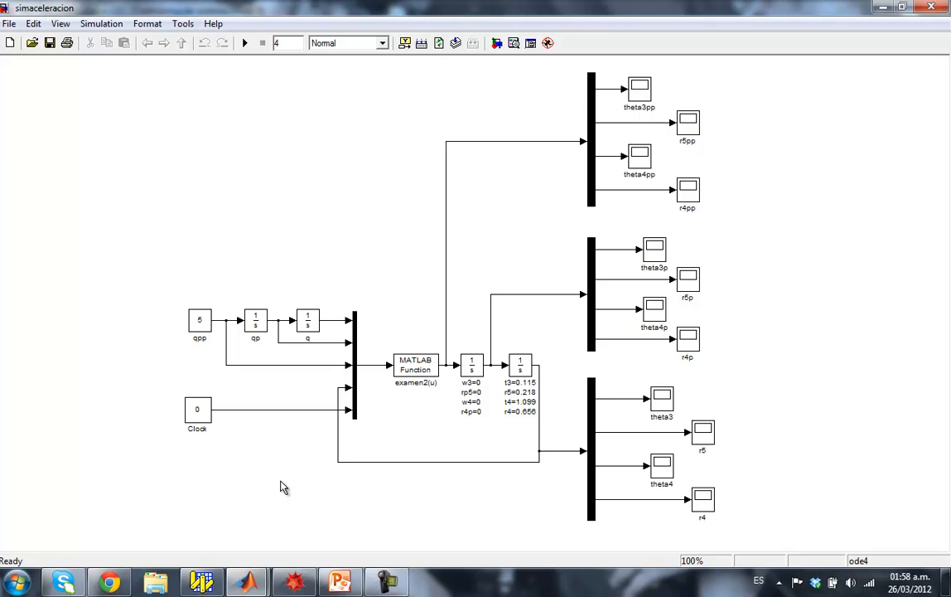
# Switch to examen2.m in the MATLAB editor and review the constants r2, r3 and z in its DATOS section
pyautogui.moveTo(246, 581)
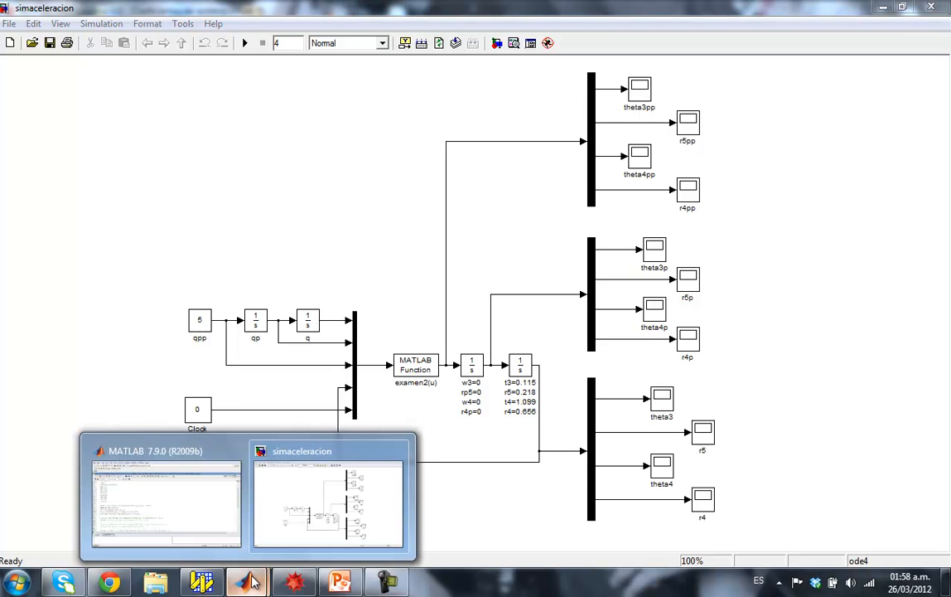
pyautogui.click(203, 493)
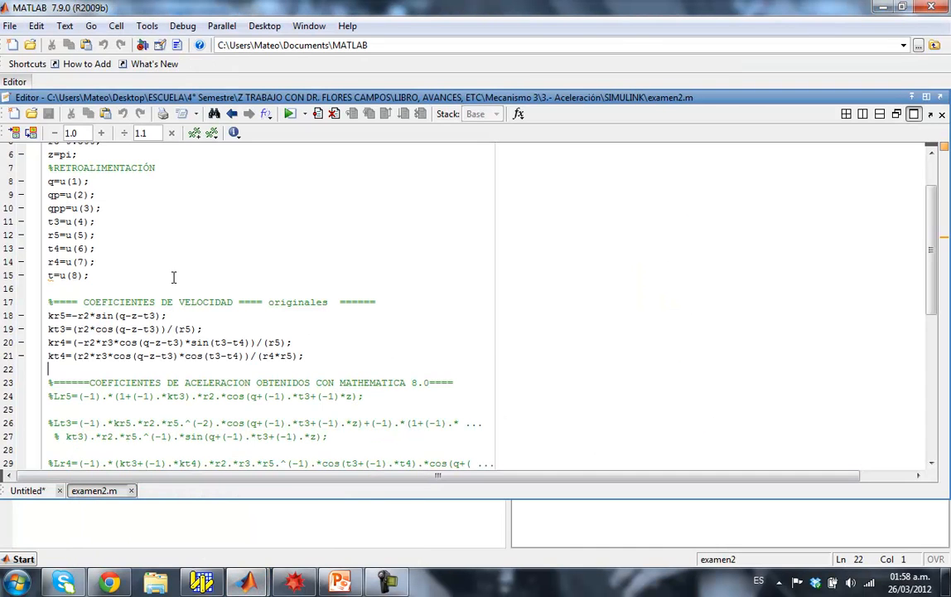
pyautogui.click(296, 255)
pyautogui.scroll(2, 332, 266)
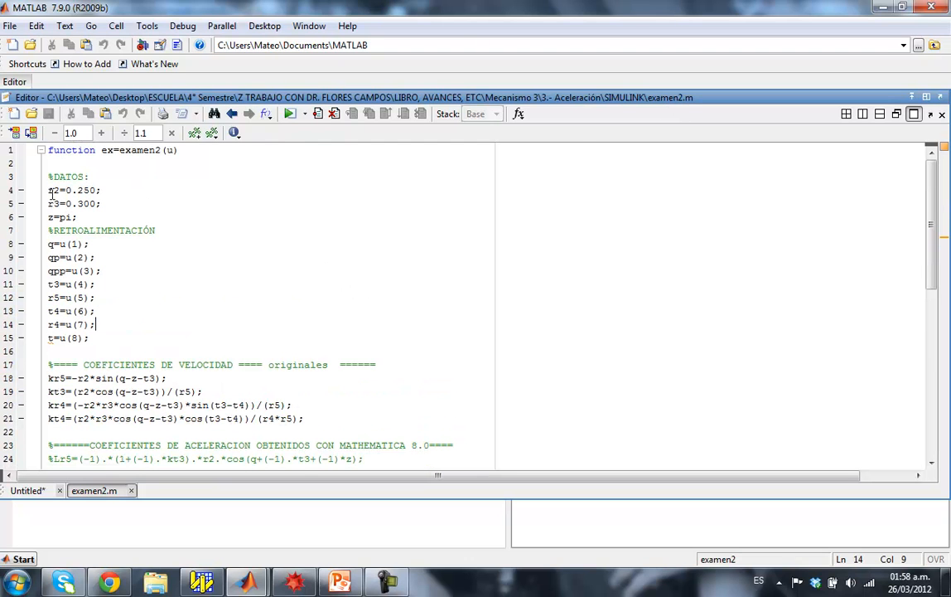
pyautogui.moveTo(49, 191); pyautogui.dragTo(112, 202)
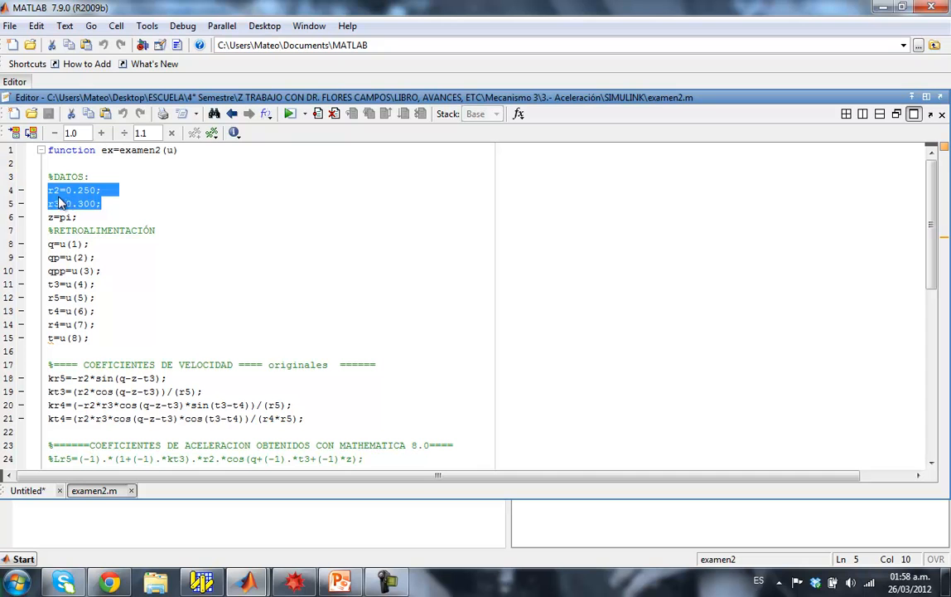
pyautogui.click(111, 204)
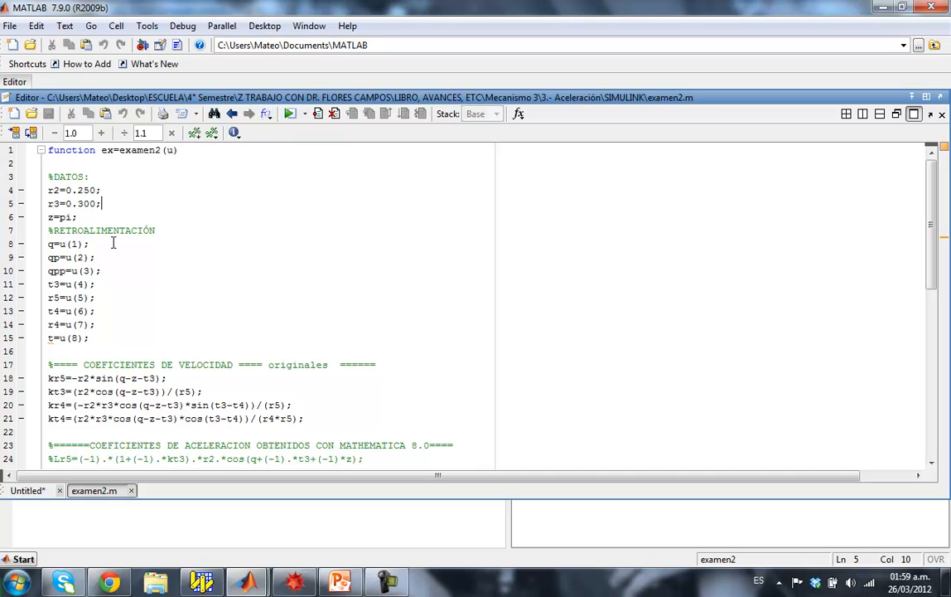
pyautogui.moveTo(60, 244); pyautogui.dragTo(72, 245)
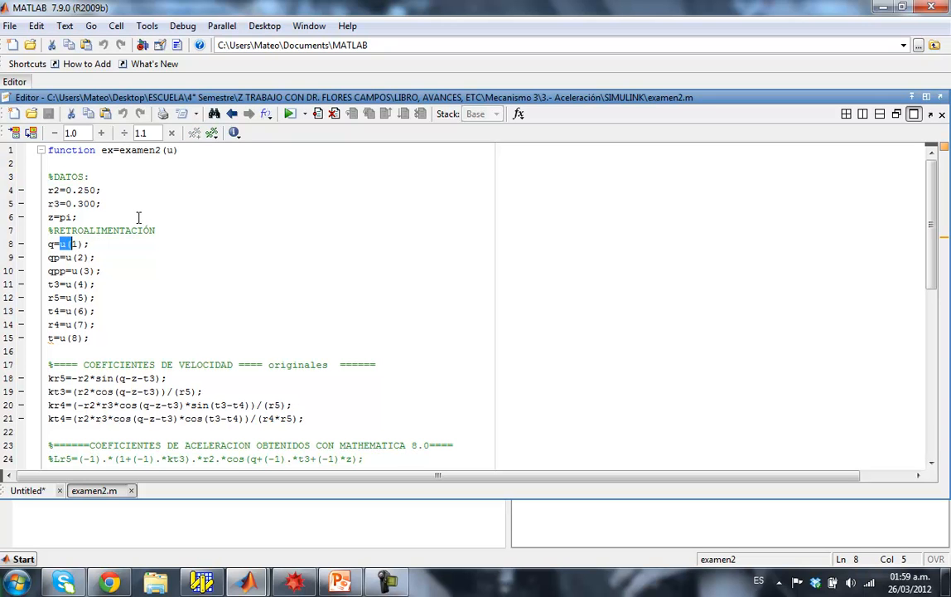
pyautogui.moveTo(75, 217); pyautogui.dragTo(45, 224)
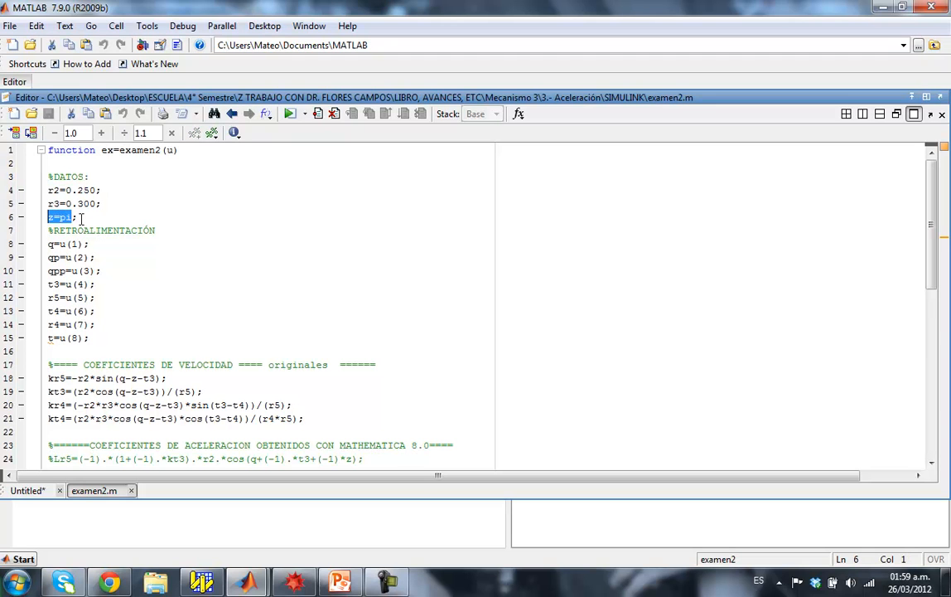
pyautogui.press('End')
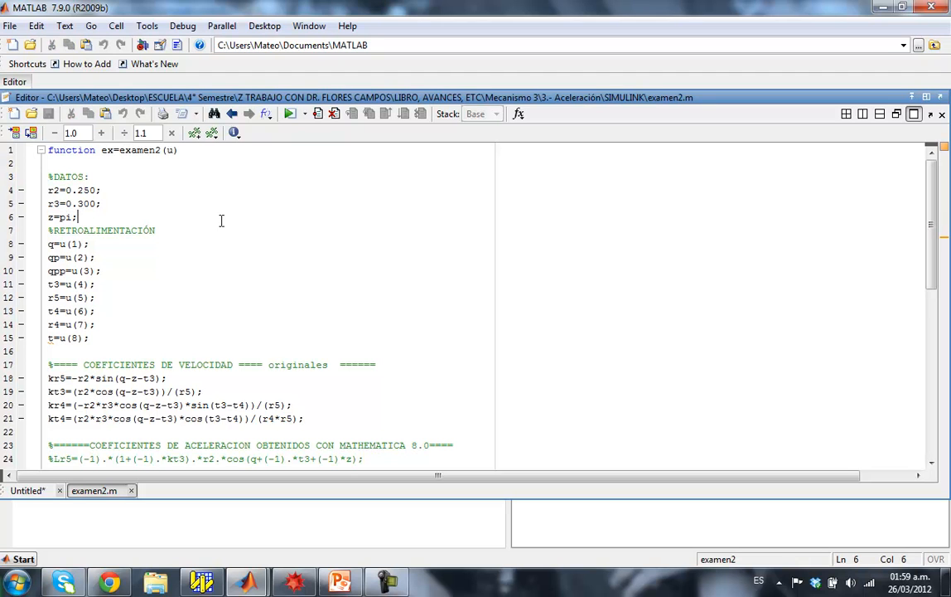
# Review the RETROALIMENTACIÓN lines of examen2.m that assign u(1) to u(8) to the variables from q to t
pyautogui.scroll(-2, 182, 187)
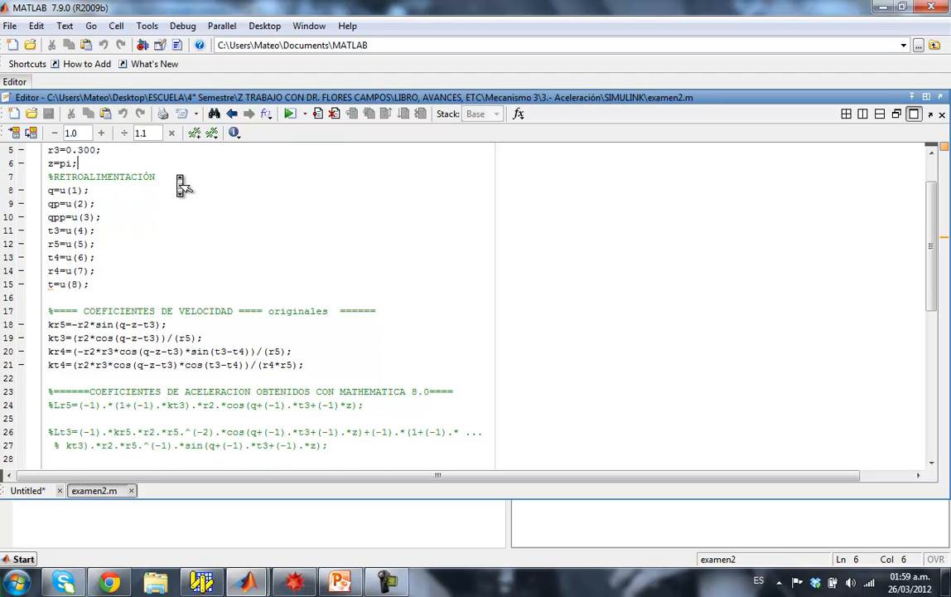
pyautogui.moveTo(48, 190); pyautogui.dragTo(117, 265)
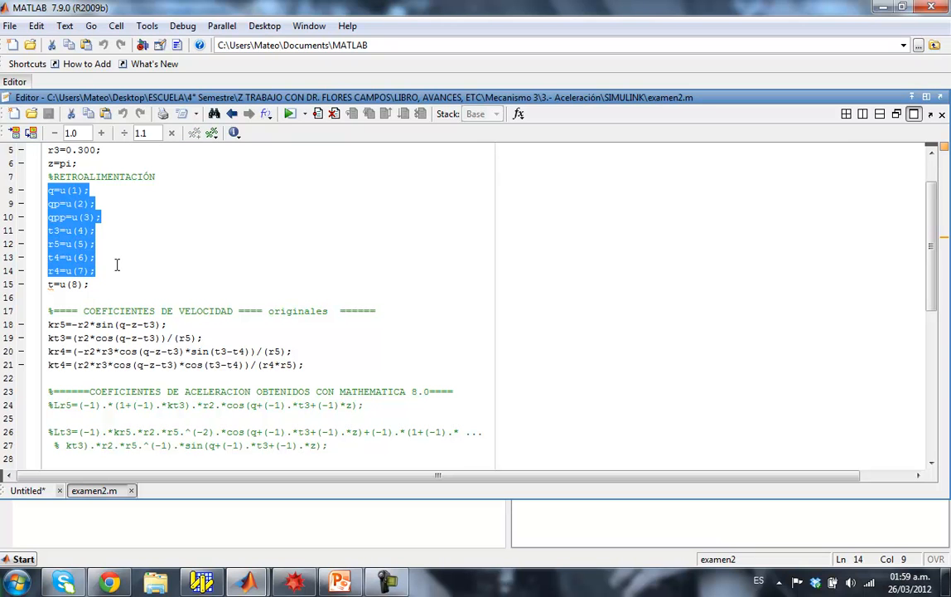
pyautogui.click(117, 265)
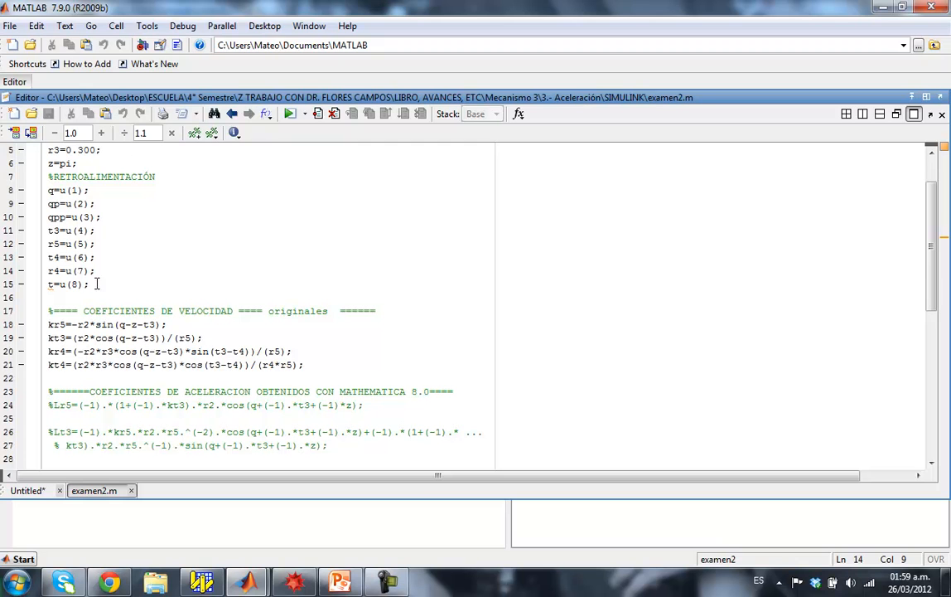
pyautogui.moveTo(117, 284); pyautogui.dragTo(41, 285)
pyautogui.click(148, 270)
# Review the velocity coefficient equations kr5, kt3, kr4 and kt4 in examen2.m
pyautogui.scroll(-3, 149, 271)
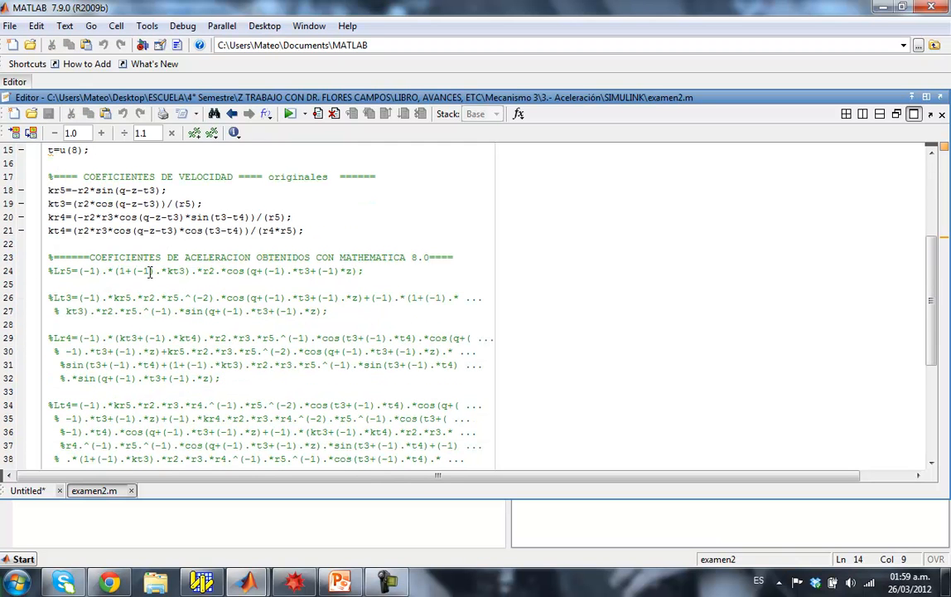
pyautogui.moveTo(48, 190); pyautogui.dragTo(346, 232)
pyautogui.click(345, 231)
# Examine the commented-out acceleration coefficients Lr5, Lt3, Lr4 and Lt4 obtained with Mathematica 8.0
pyautogui.scroll(-1, 346, 231)
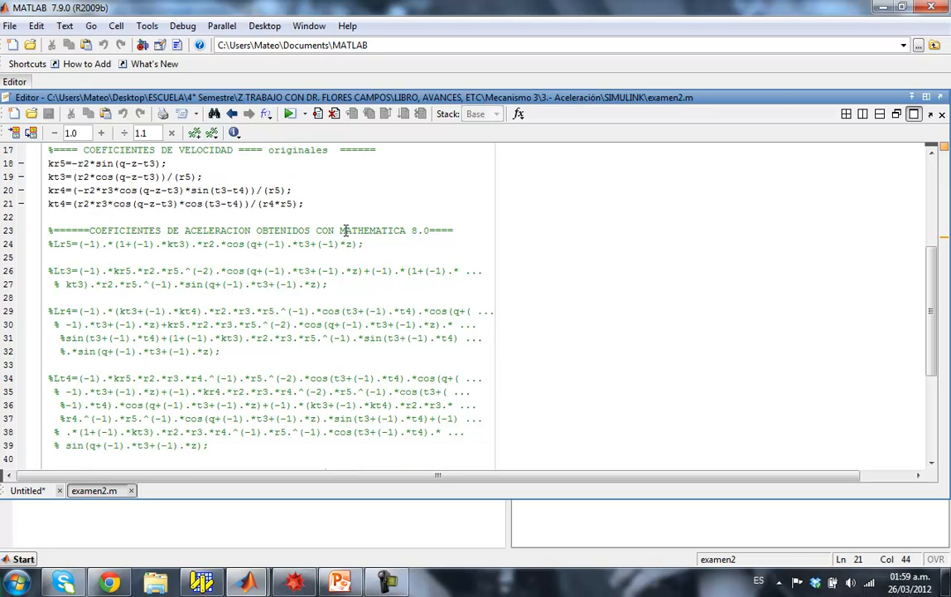
pyautogui.scroll(-4, 345, 231)
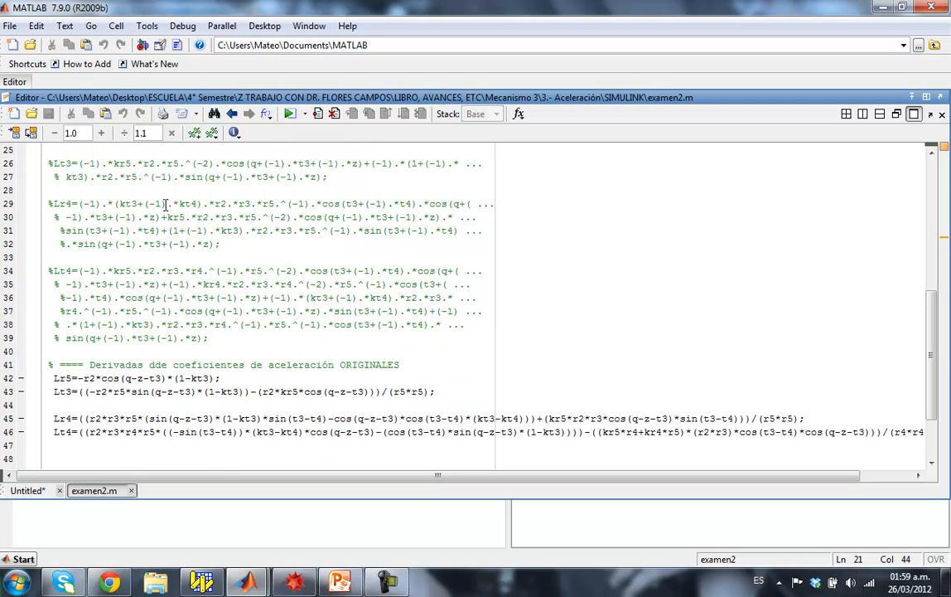
pyautogui.scroll(4, 52, 170)
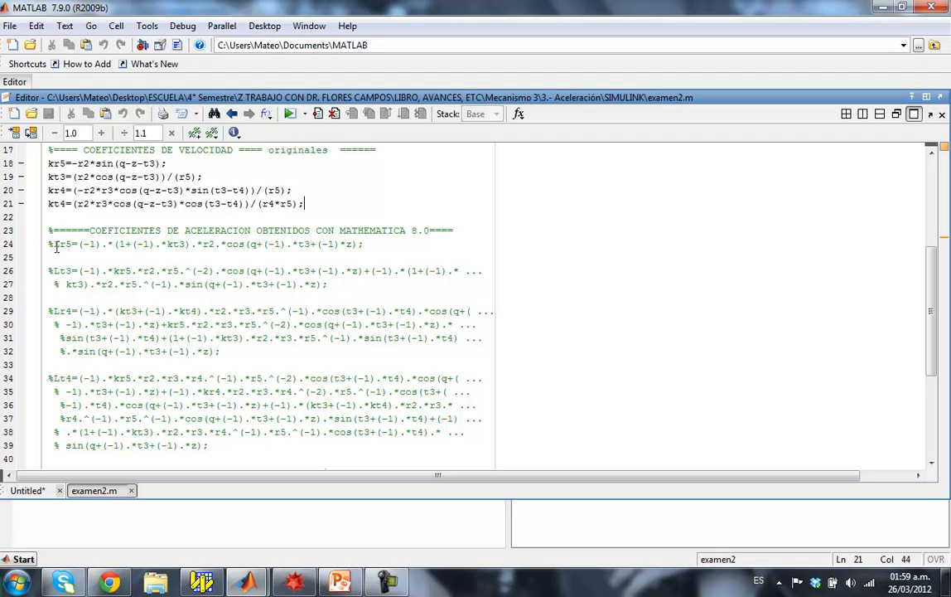
pyautogui.moveTo(48, 243); pyautogui.dragTo(315, 378)
pyautogui.click(410, 270)
pyautogui.moveTo(339, 231); pyautogui.dragTo(442, 236)
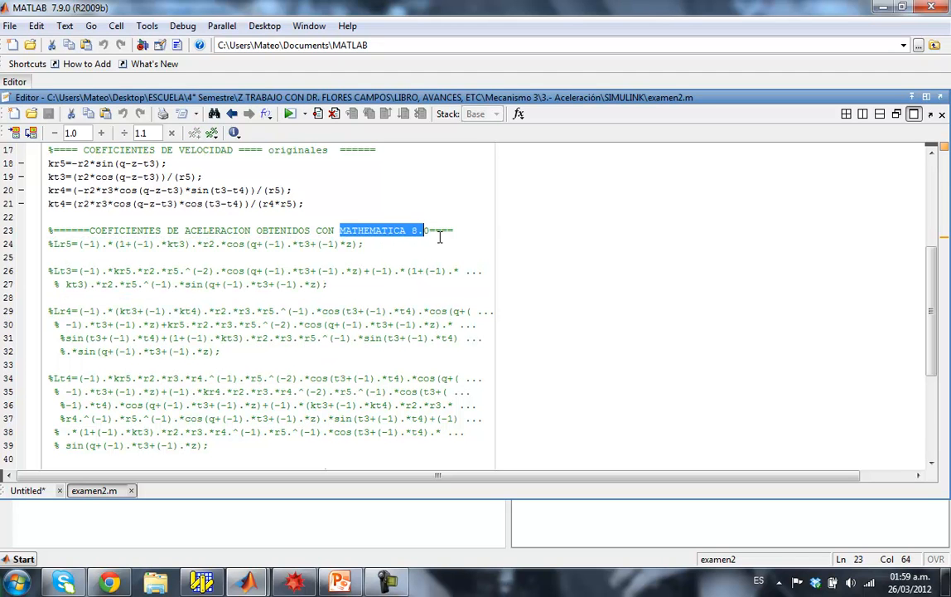
pyautogui.click(442, 236)
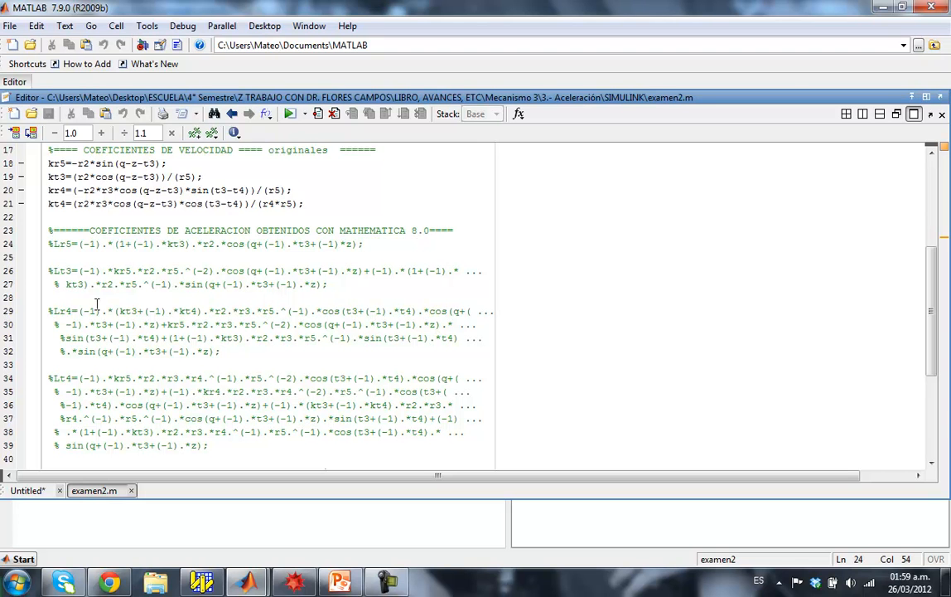
# Examine the full expressions of the original acceleration coefficients Lr5, Lt3, Lr4 and Lt4 on lines 42 to 46
pyautogui.scroll(-5, 97, 303)
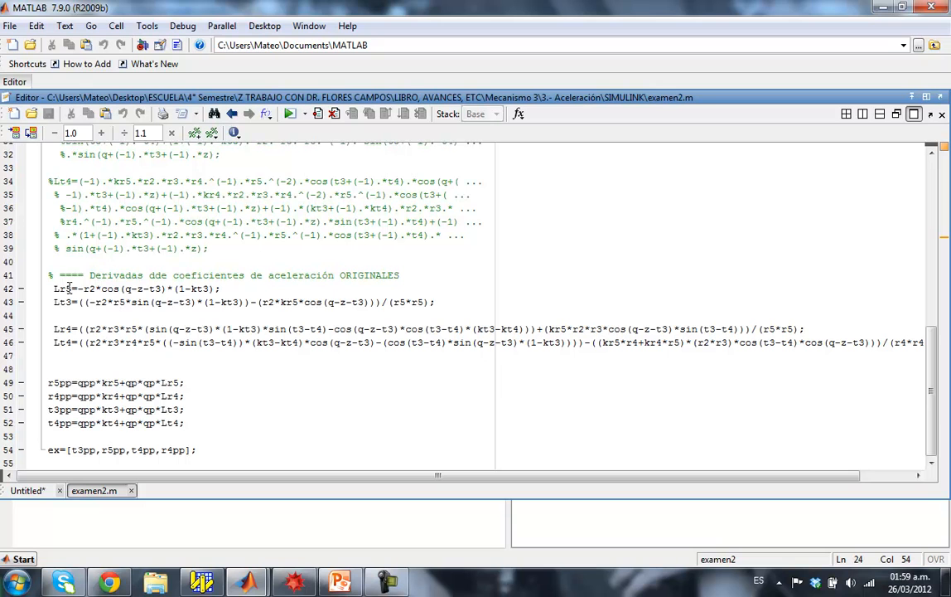
pyautogui.moveTo(55, 288); pyautogui.dragTo(124, 289)
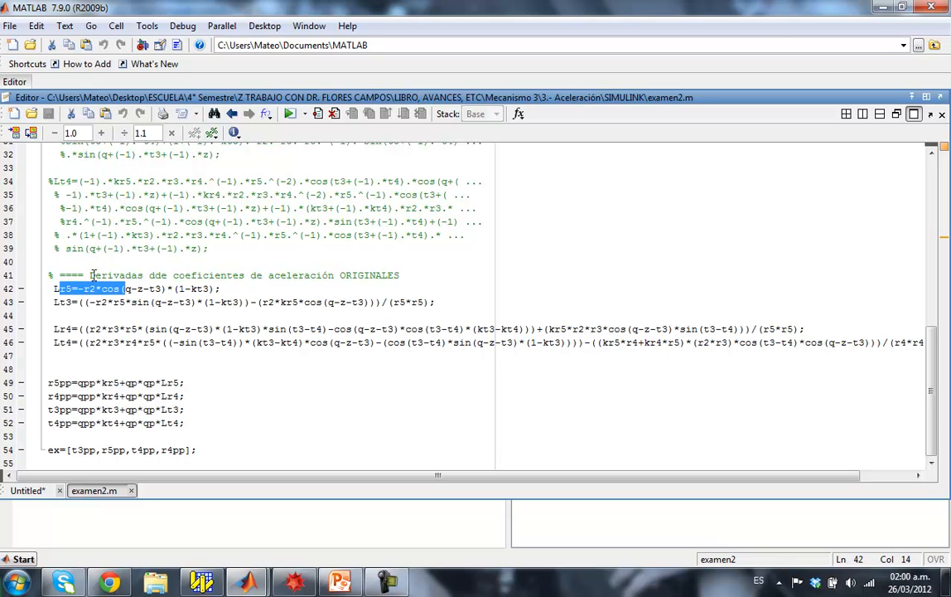
pyautogui.moveTo(55, 288); pyautogui.dragTo(934, 340)
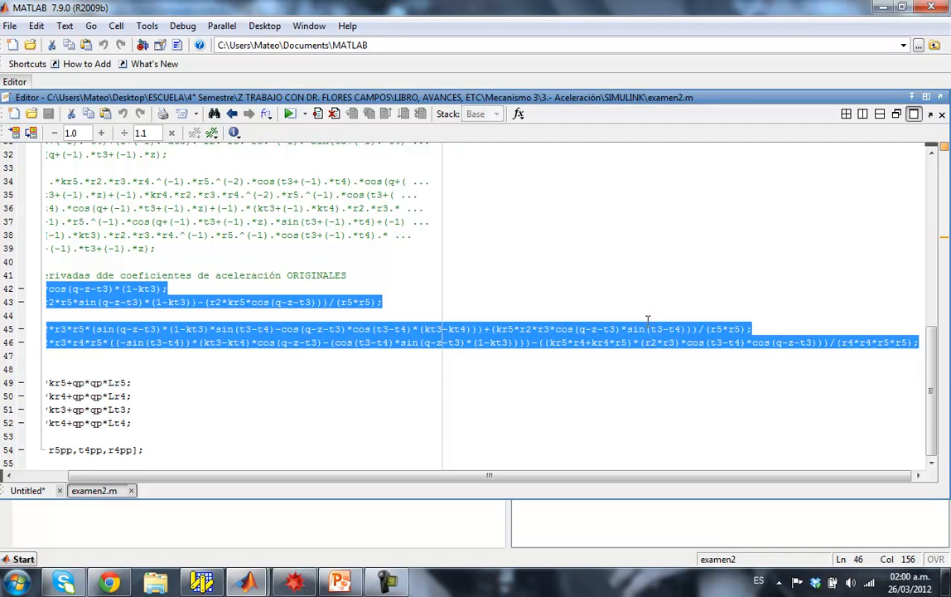
pyautogui.click(388, 300)
pyautogui.moveTo(267, 478); pyautogui.dragTo(153, 475)
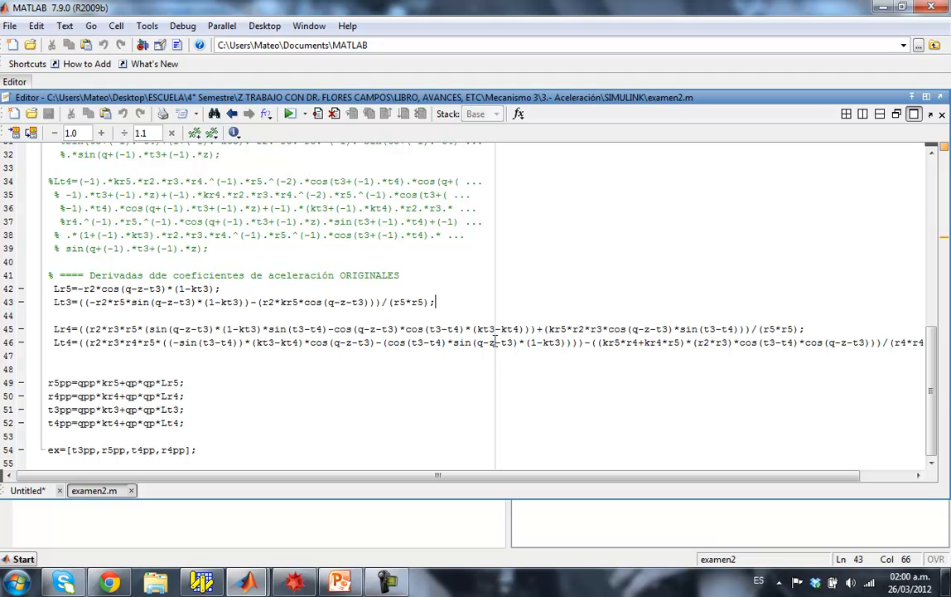
pyautogui.moveTo(51, 286); pyautogui.dragTo(920, 342)
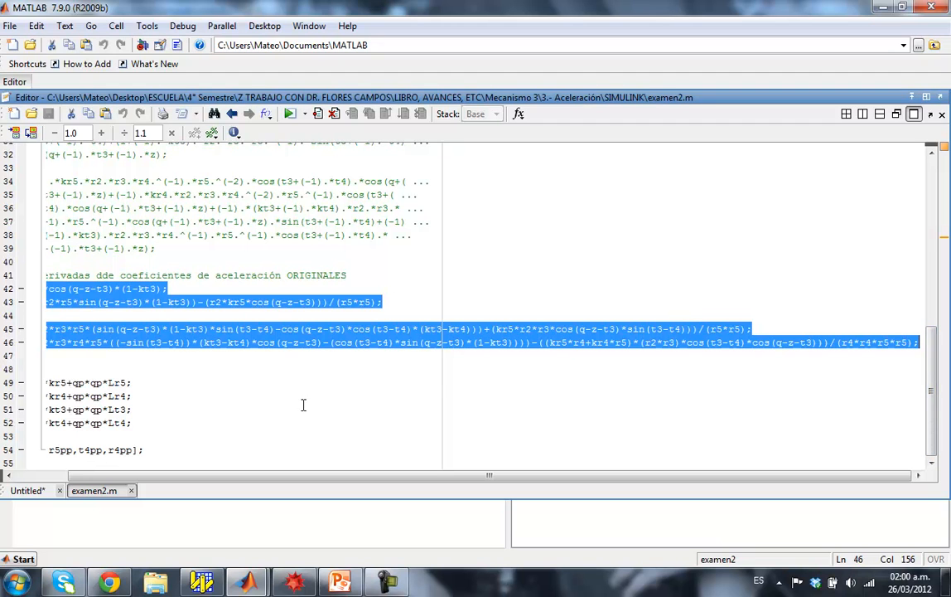
pyautogui.click(55, 475)
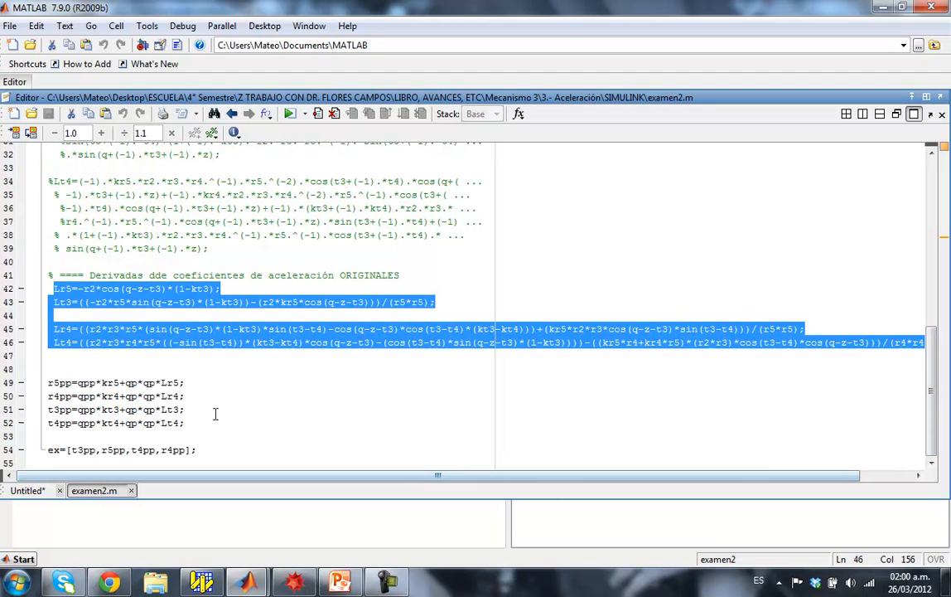
pyautogui.click(215, 414)
# Review the acceleration equations r5pp, r4pp, t3pp and t4pp and the order of the output vector ex
pyautogui.moveTo(48, 383); pyautogui.dragTo(208, 421)
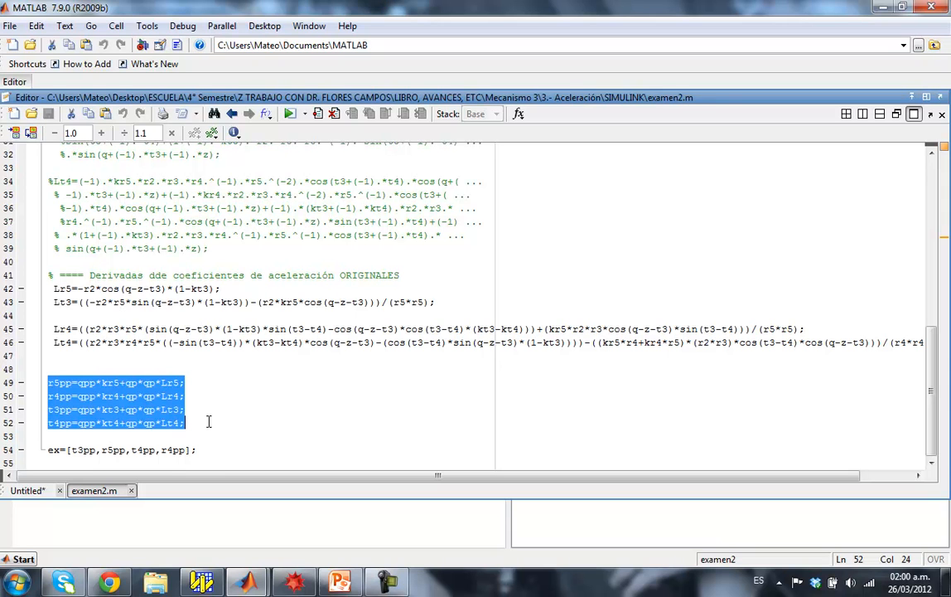
pyautogui.click(217, 420)
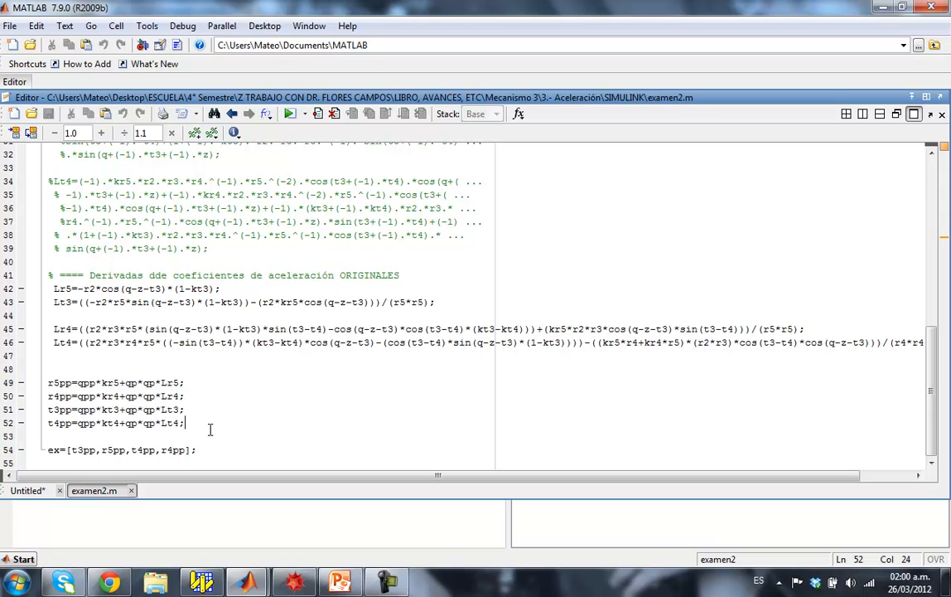
pyautogui.moveTo(47, 450); pyautogui.dragTo(203, 451)
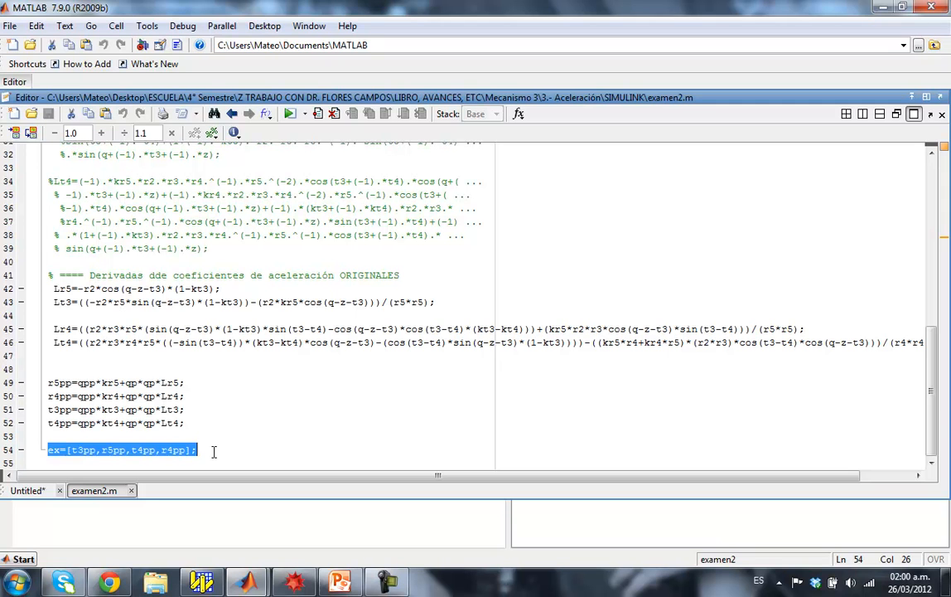
pyautogui.click(208, 452)
pyautogui.moveTo(70, 450); pyautogui.dragTo(171, 458)
pyautogui.click(209, 450)
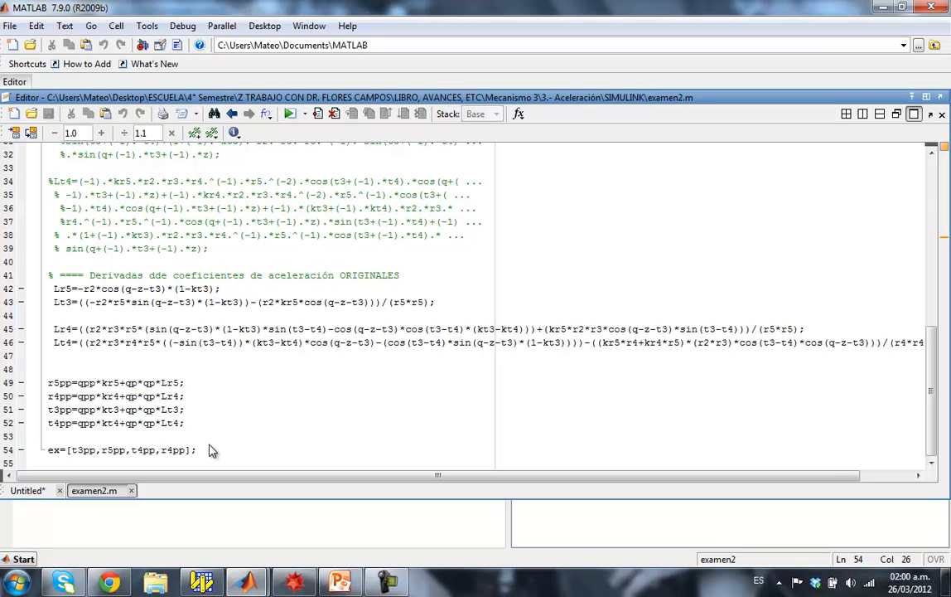
# Try to run the simaceleracion Simulink model and dismiss the block error report
pyautogui.moveTo(246, 582)
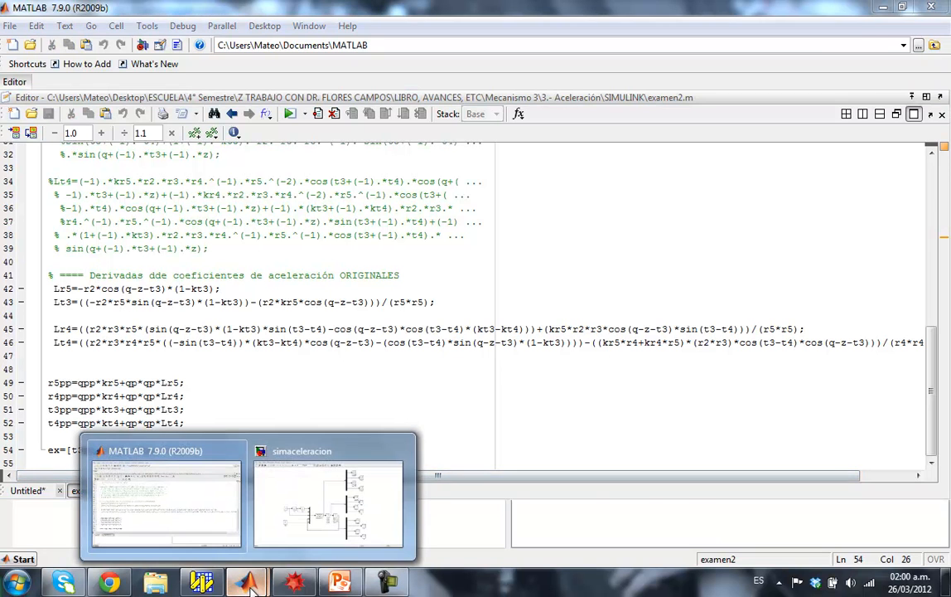
pyautogui.click(329, 521)
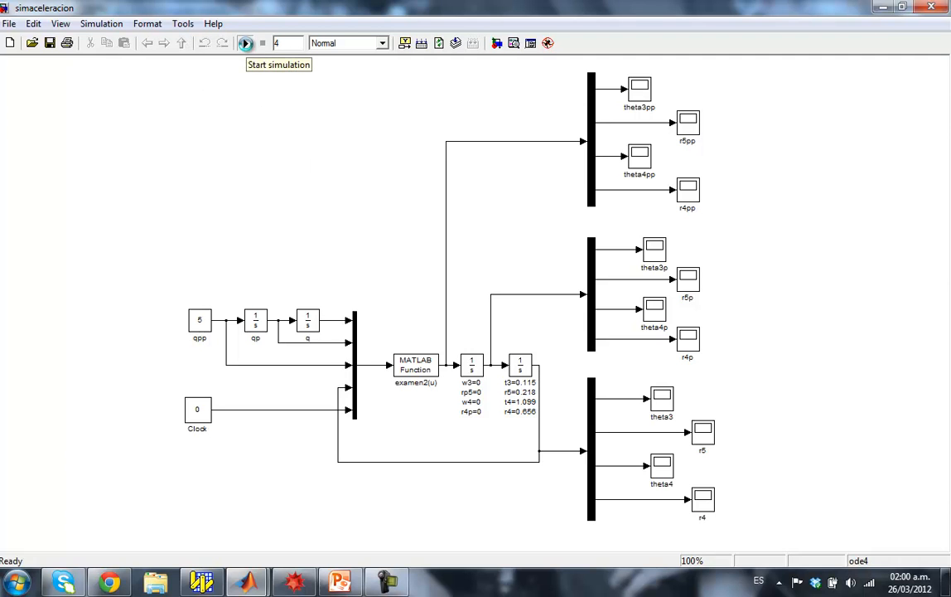
pyautogui.click(245, 43)
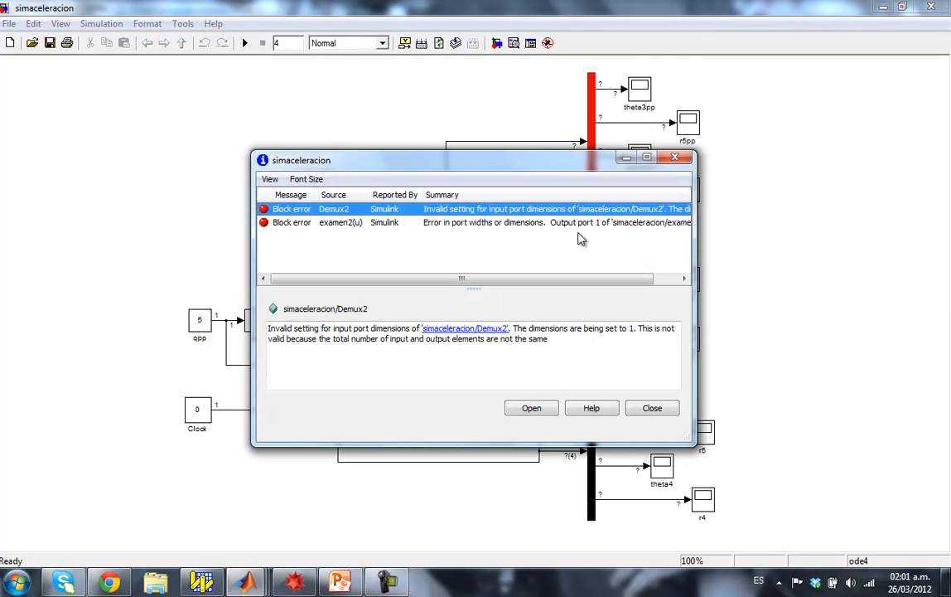
pyautogui.click(654, 414)
# Browse for a new MATLAB current folder, expanding ESCUELA and its 4° Semestre subfolder on the desktop
pyautogui.moveTo(247, 582)
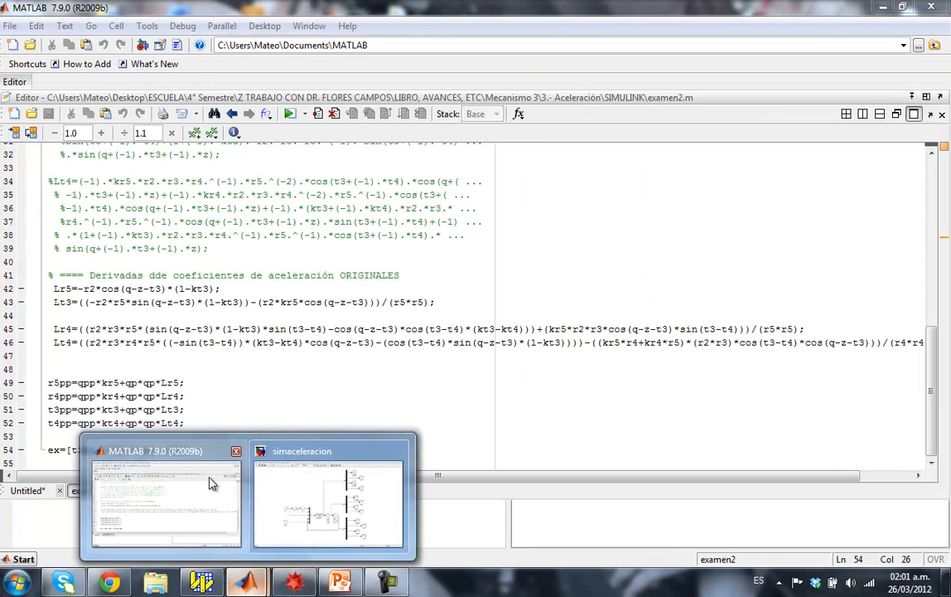
pyautogui.click(212, 484)
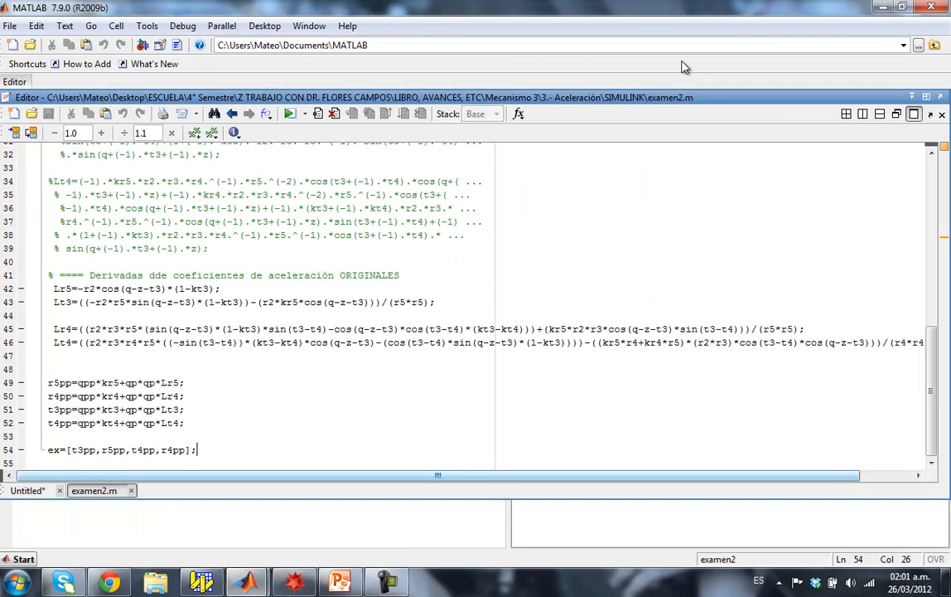
pyautogui.click(903, 44)
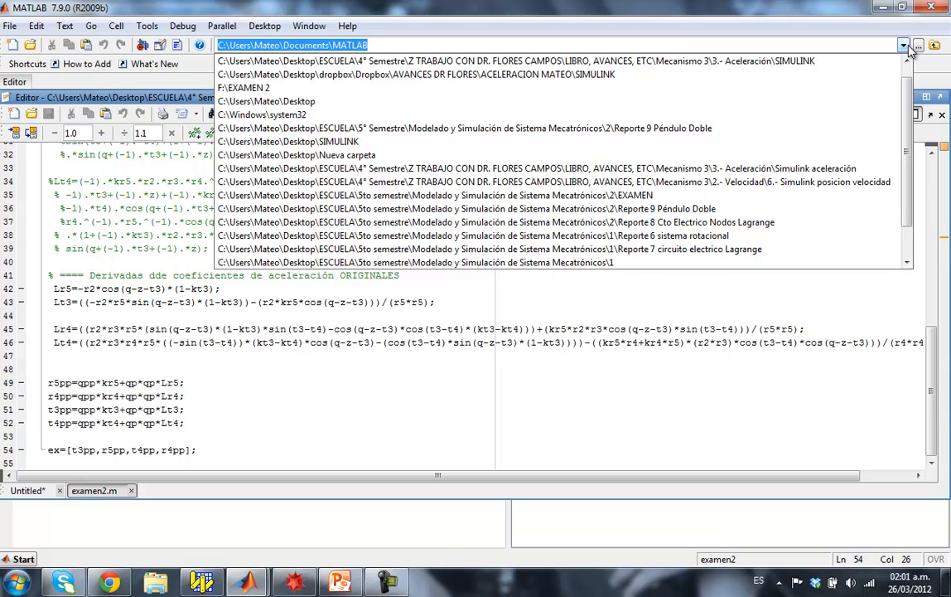
pyautogui.click(917, 46)
pyautogui.click(918, 46)
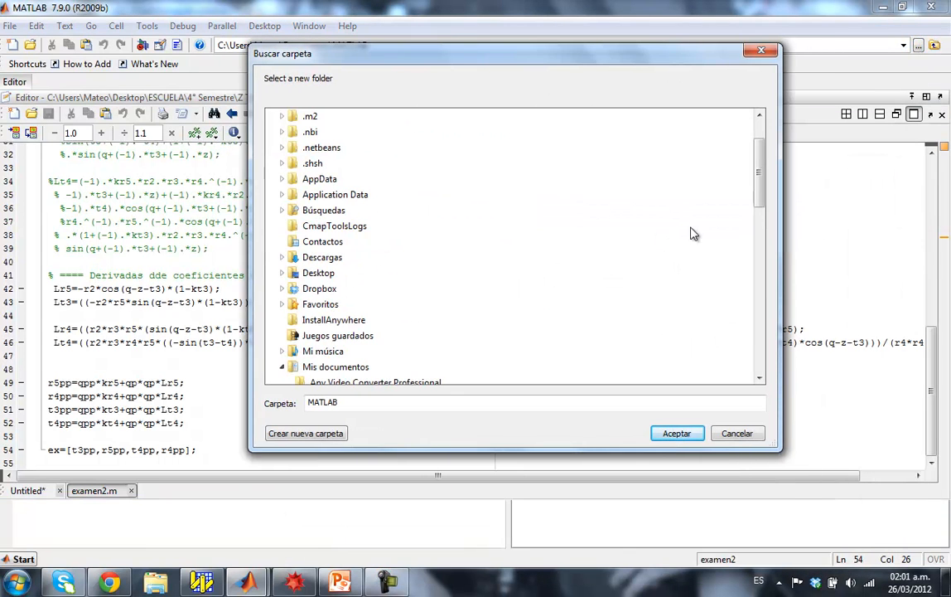
pyautogui.scroll(2, 761, 186)
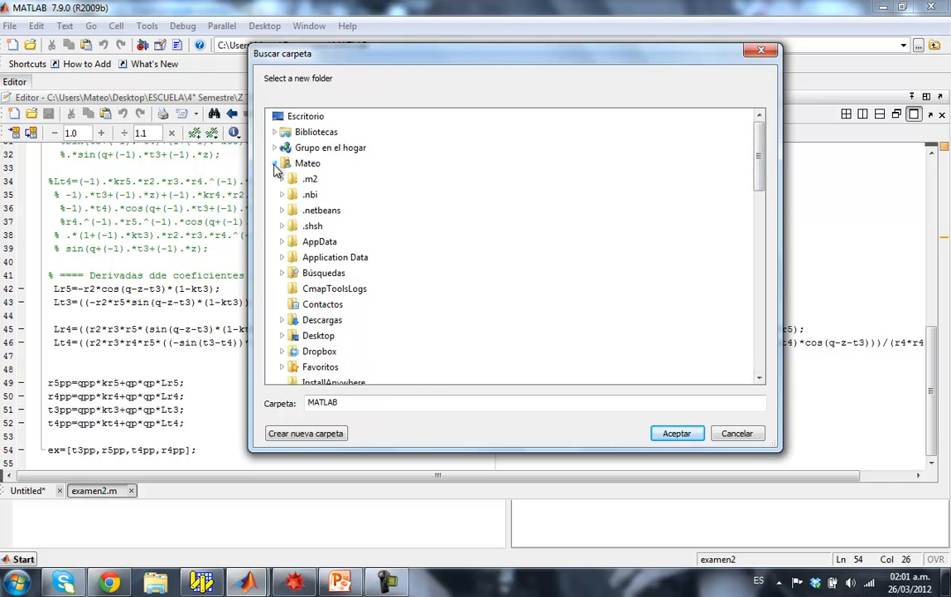
pyautogui.click(275, 166)
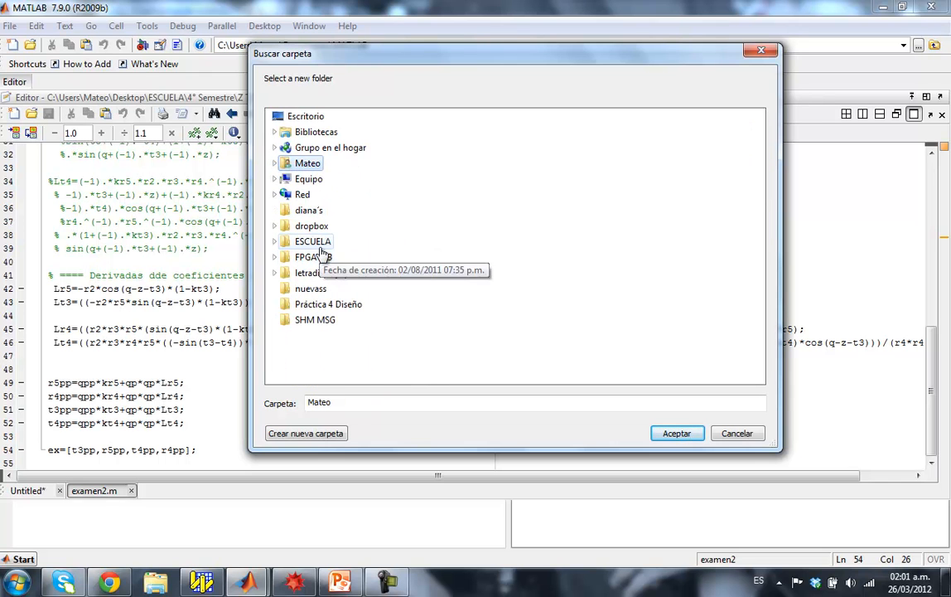
pyautogui.click(274, 241)
pyautogui.doubleClick(319, 289)
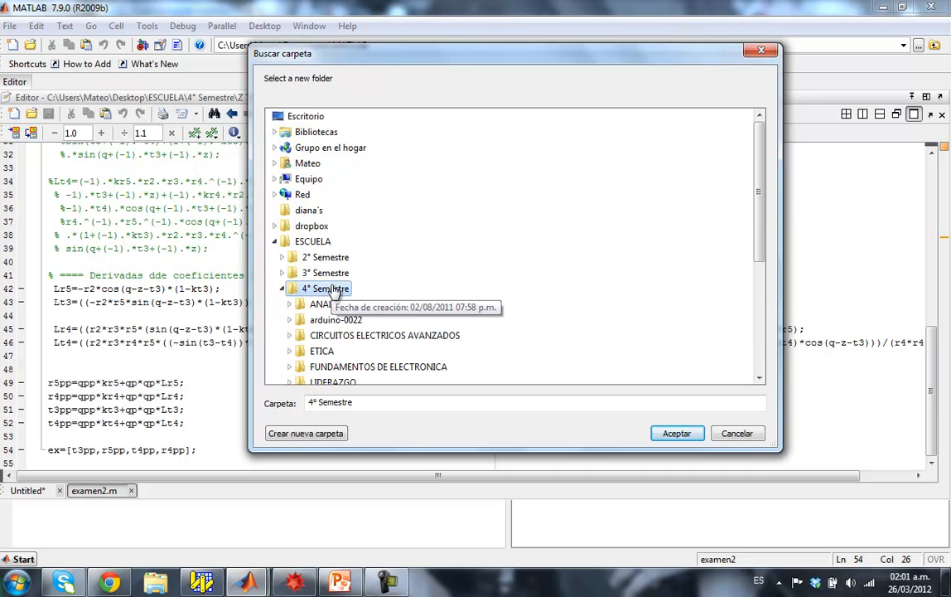
pyautogui.scroll(-3, 759, 187)
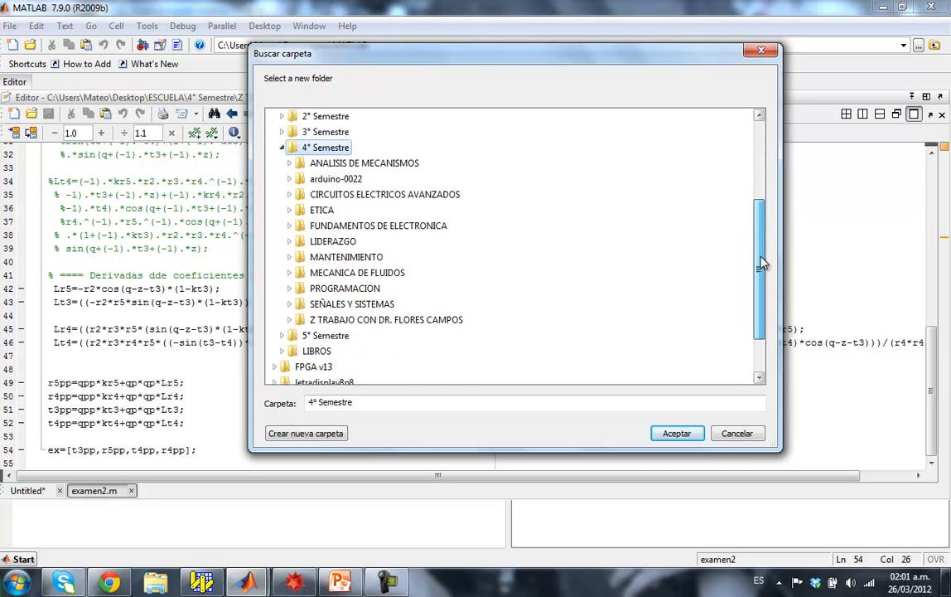
# Set the current folder to LIBRO, AVANCES, ETC\Mecanismo 3\3.- Aceleración\SIMULINK, inside the Z TRABAJO folder
pyautogui.doubleClick(447, 319)
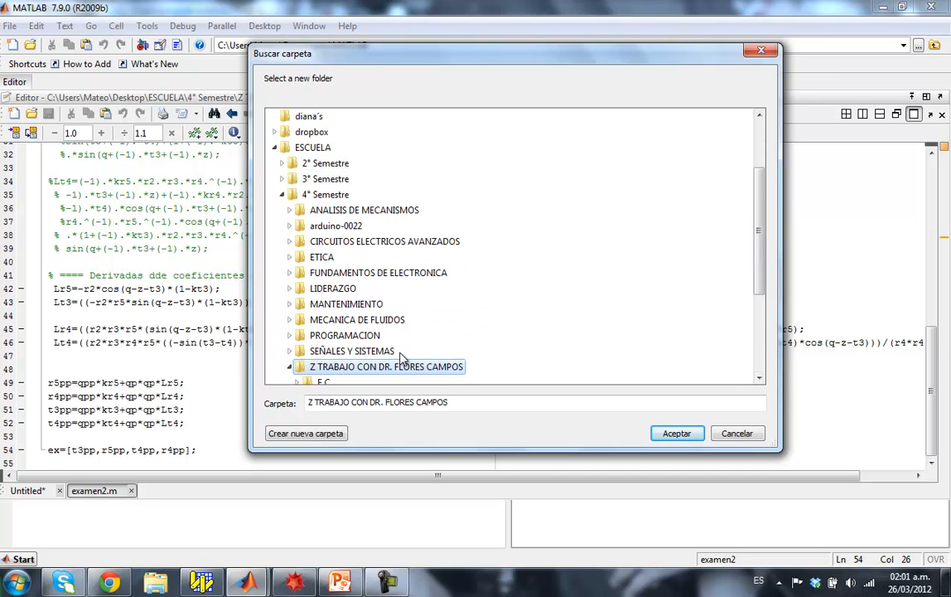
pyautogui.scroll(-3, 692, 240)
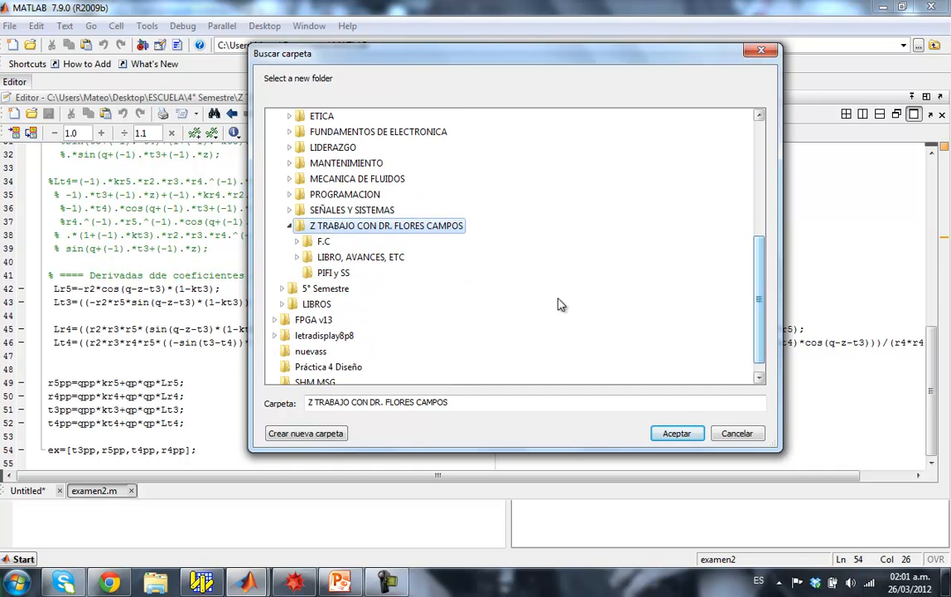
pyautogui.doubleClick(365, 258)
pyautogui.scroll(2, 387, 263)
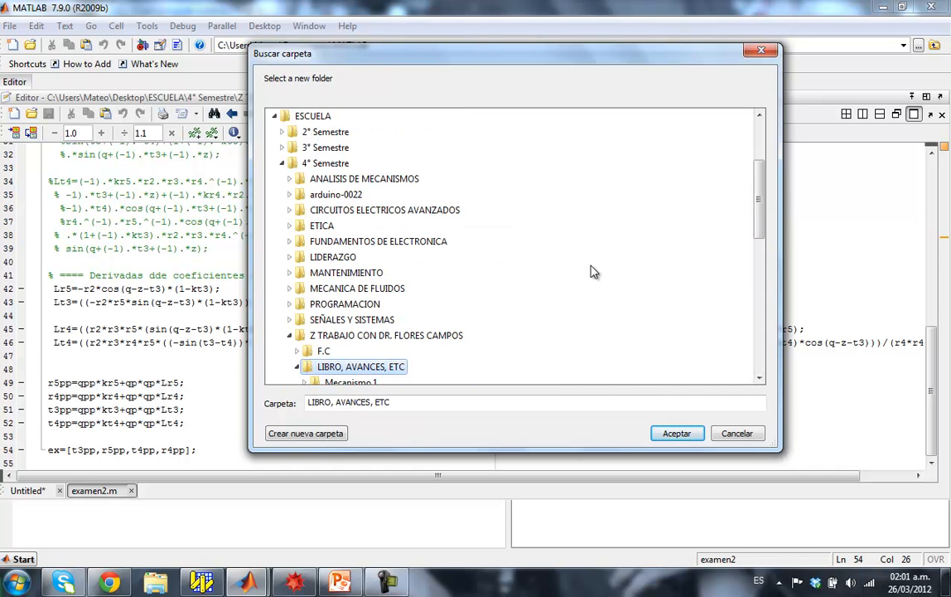
pyautogui.scroll(-2, 766, 207)
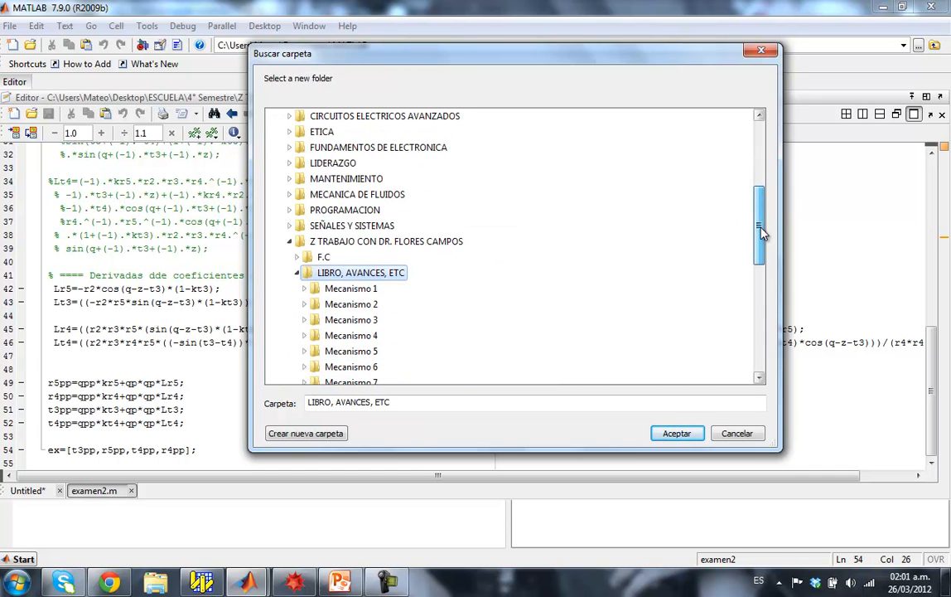
pyautogui.doubleClick(365, 329)
pyautogui.scroll(1, 358, 325)
pyautogui.moveTo(758, 202); pyautogui.dragTo(547, 266)
pyautogui.doubleClick(365, 246)
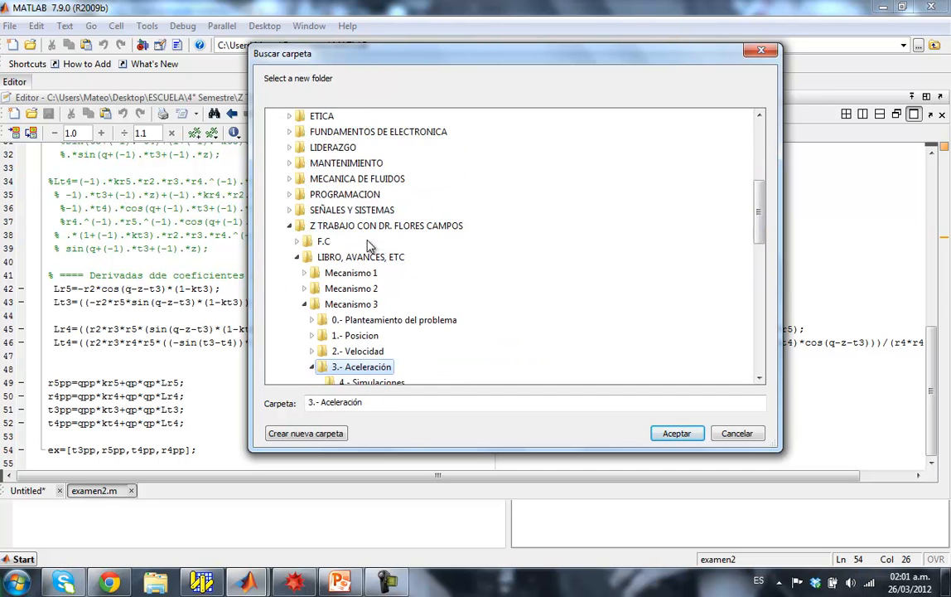
pyautogui.scroll(-3, 678, 249)
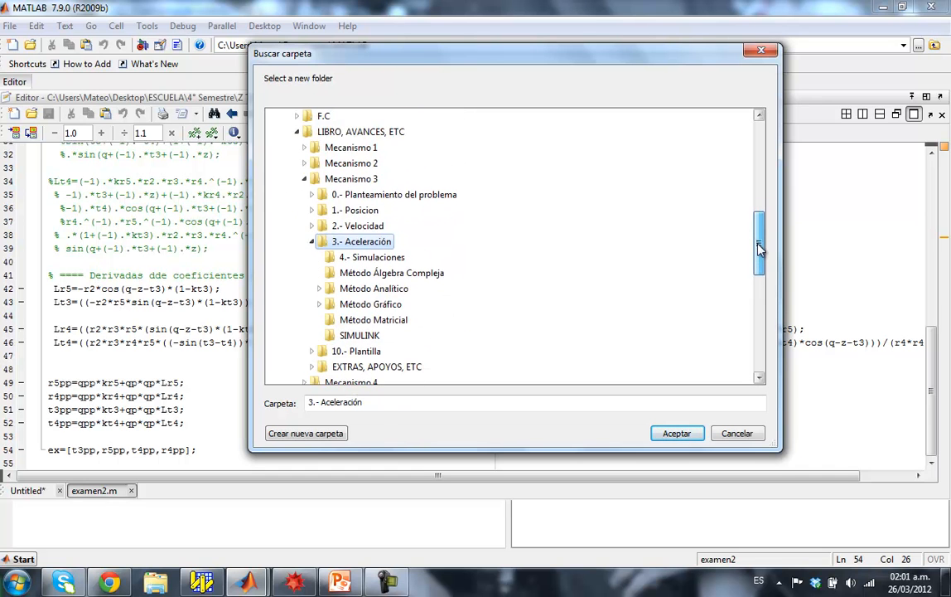
pyautogui.click(359, 320)
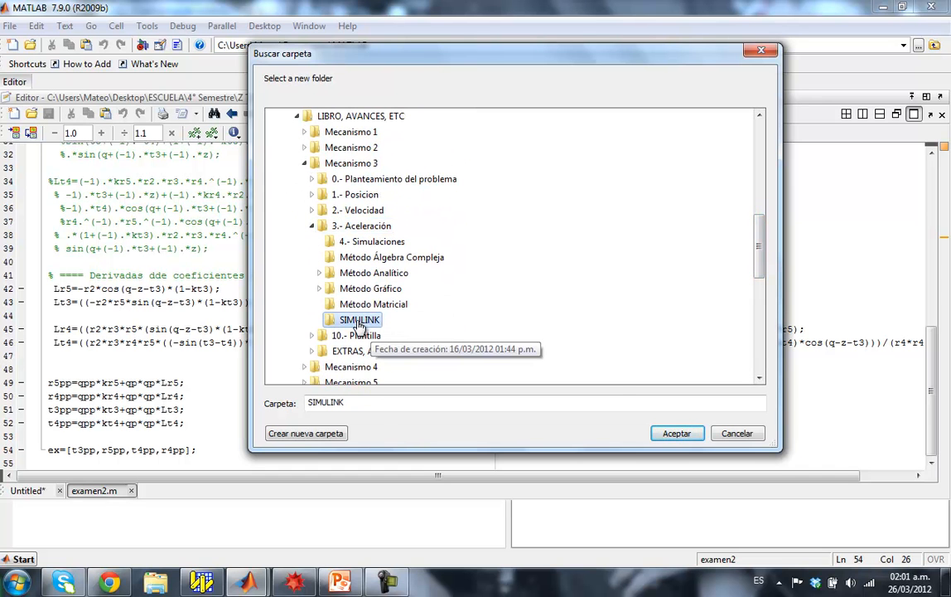
pyautogui.click(677, 433)
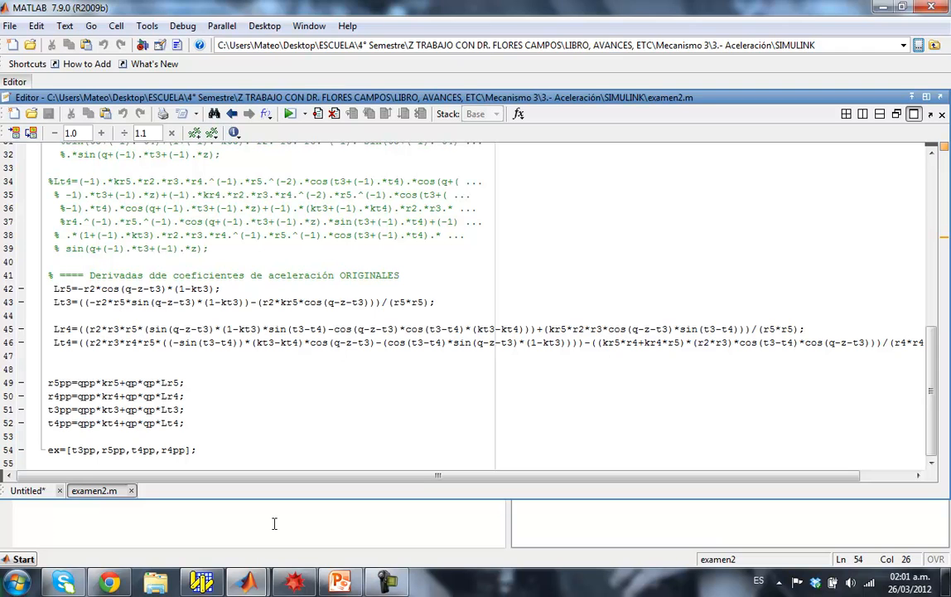
# Run the simaceleracion simulation again from the Simulink model
pyautogui.moveTo(258, 593)
pyautogui.click(328, 497)
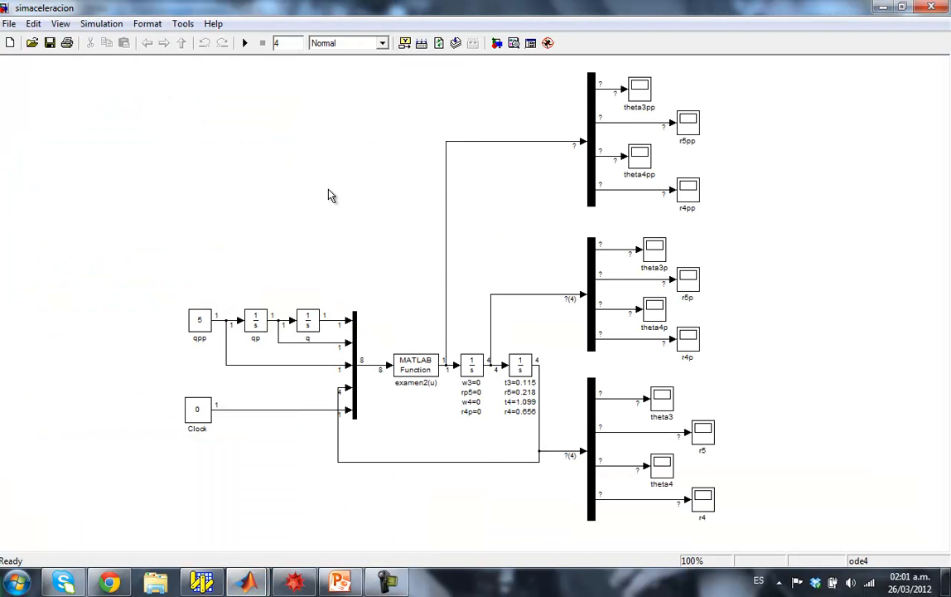
pyautogui.click(244, 43)
# Examine the theta3pp and r5pp acceleration plots, autoscaling each scope to show its full curve
pyautogui.doubleClick(639, 90)
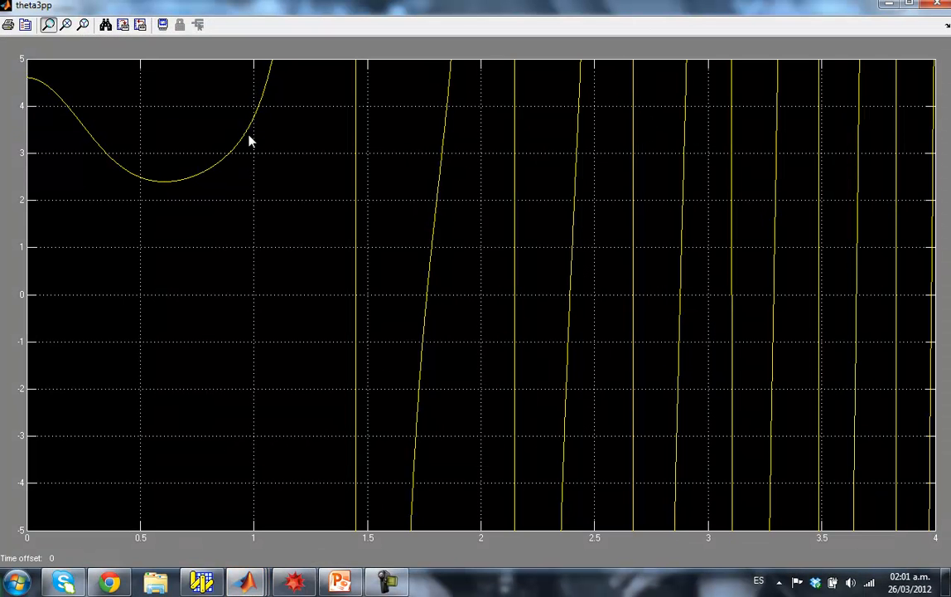
pyautogui.click(105, 25)
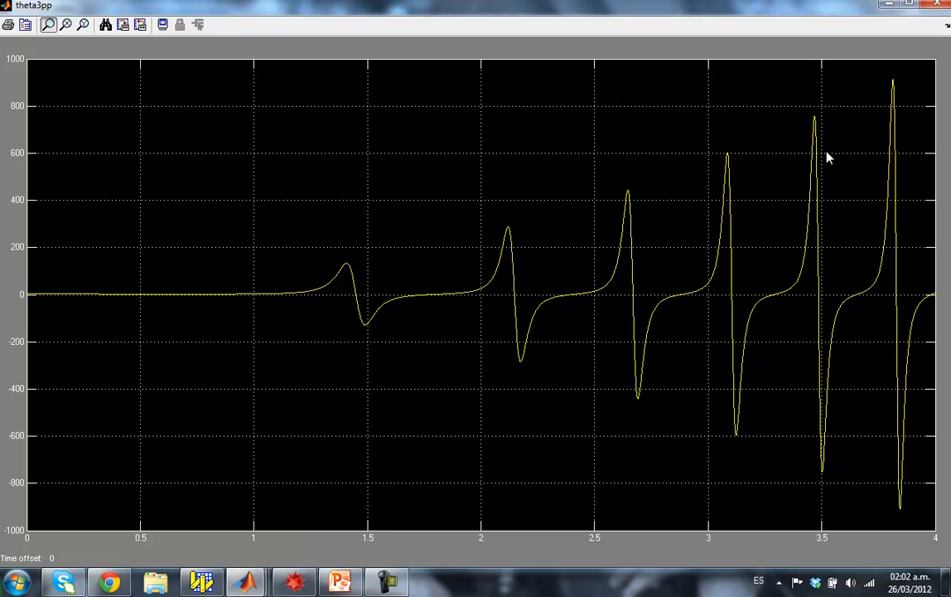
pyautogui.click(941, 5)
pyautogui.doubleClick(686, 121)
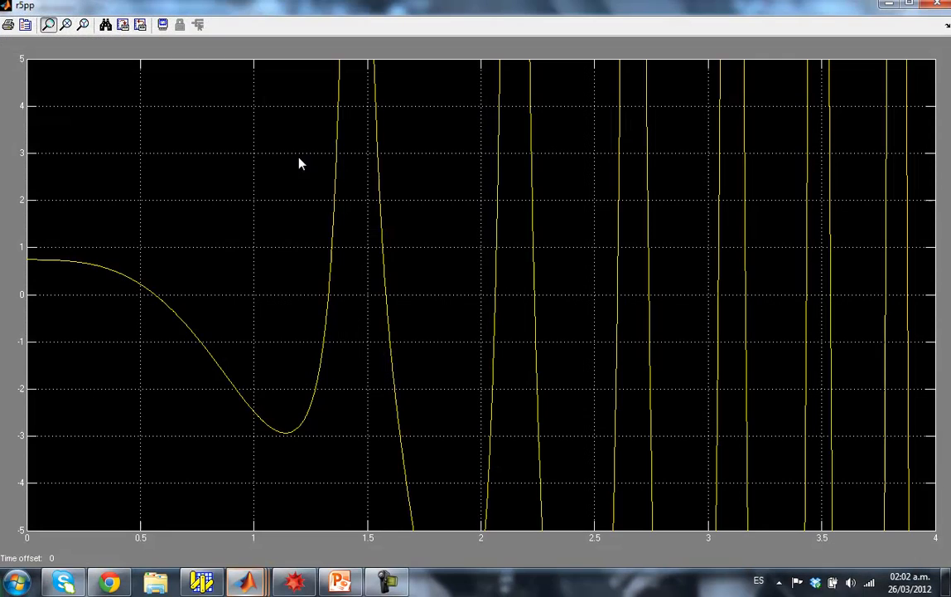
pyautogui.click(105, 24)
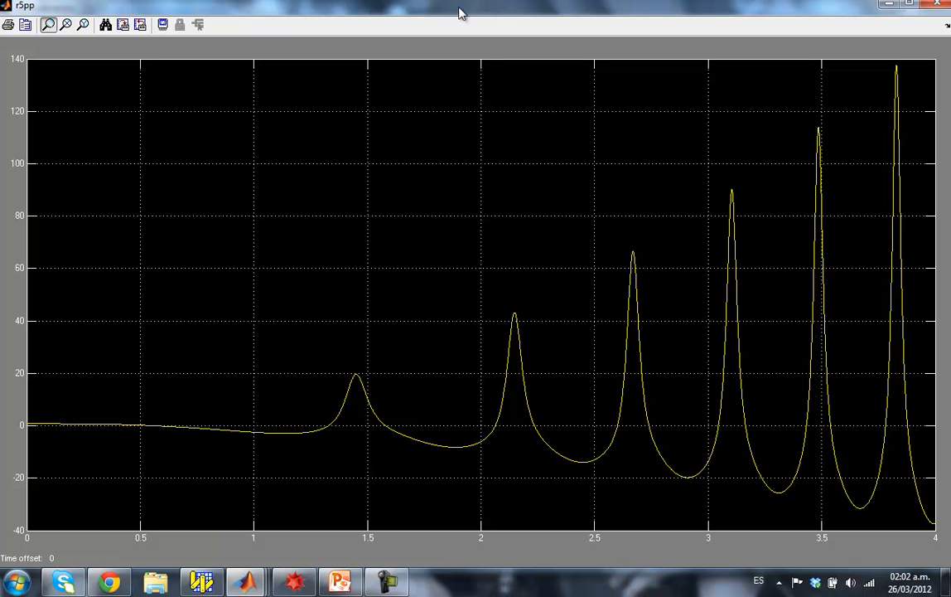
pyautogui.doubleClick(503, 11)
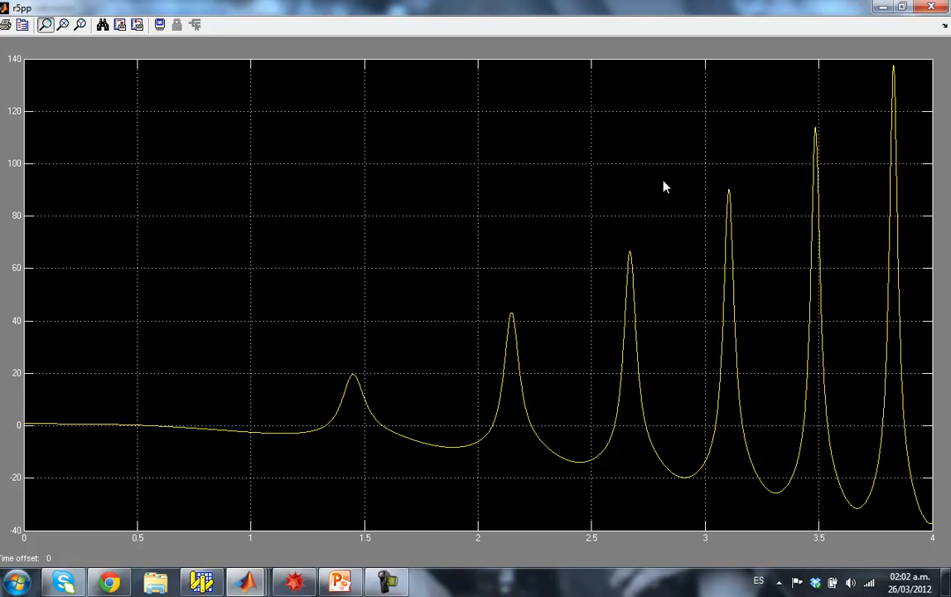
pyautogui.click(932, 6)
# Examine the theta4pp and r4pp acceleration plots with each scope autoscaled, and return to the model
pyautogui.doubleClick(642, 157)
pyautogui.doubleClick(328, 256)
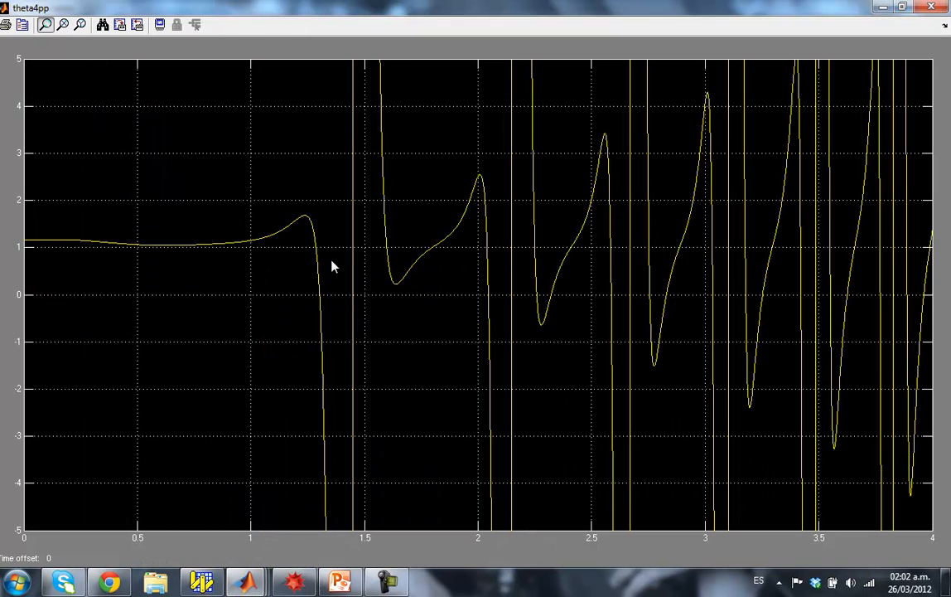
pyautogui.click(102, 24)
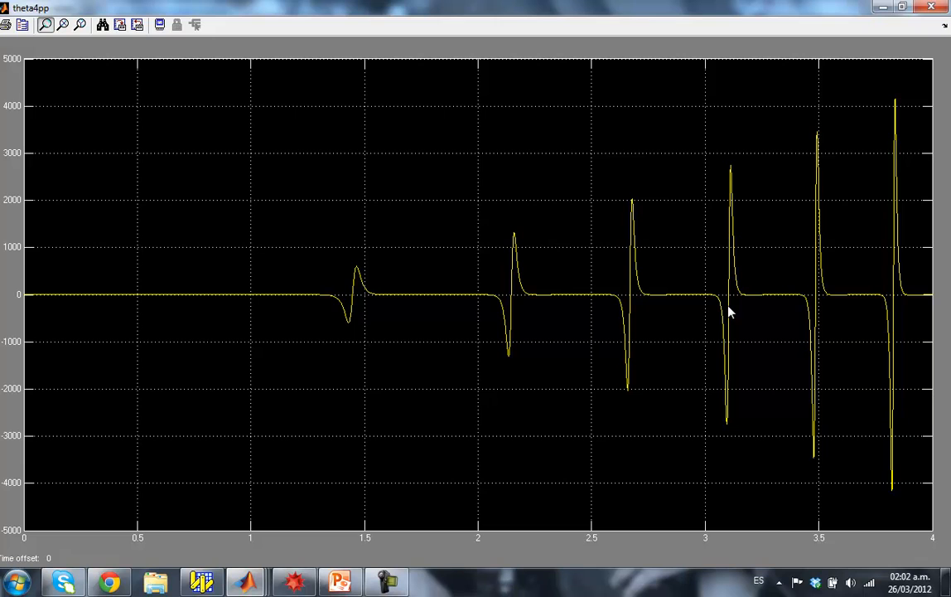
pyautogui.click(932, 6)
pyautogui.doubleClick(688, 190)
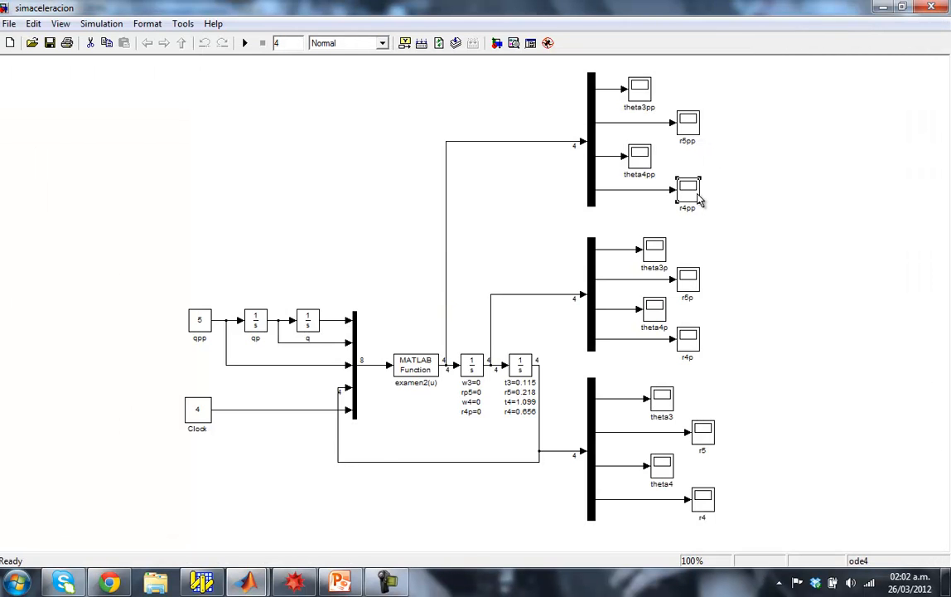
pyautogui.click(333, 257)
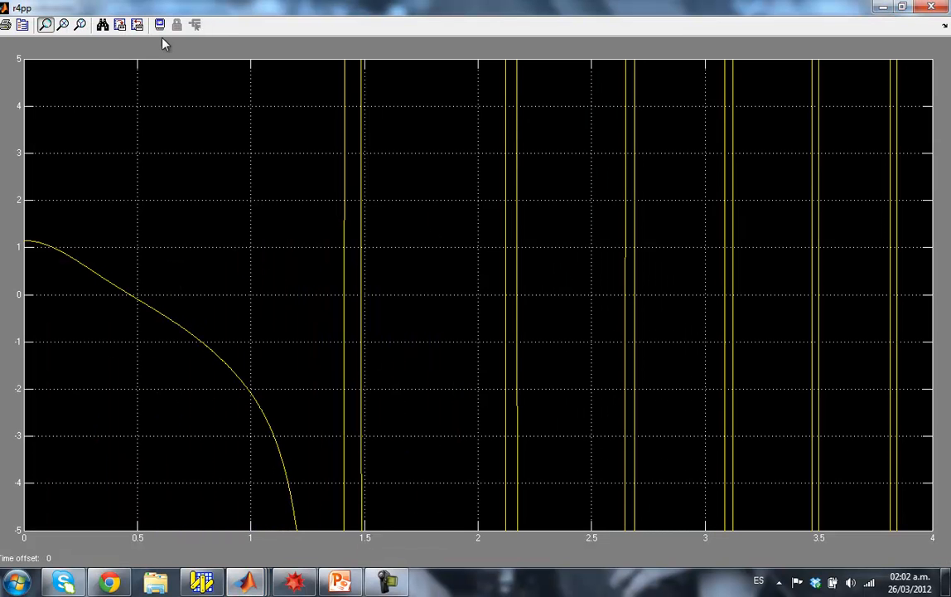
pyautogui.click(102, 25)
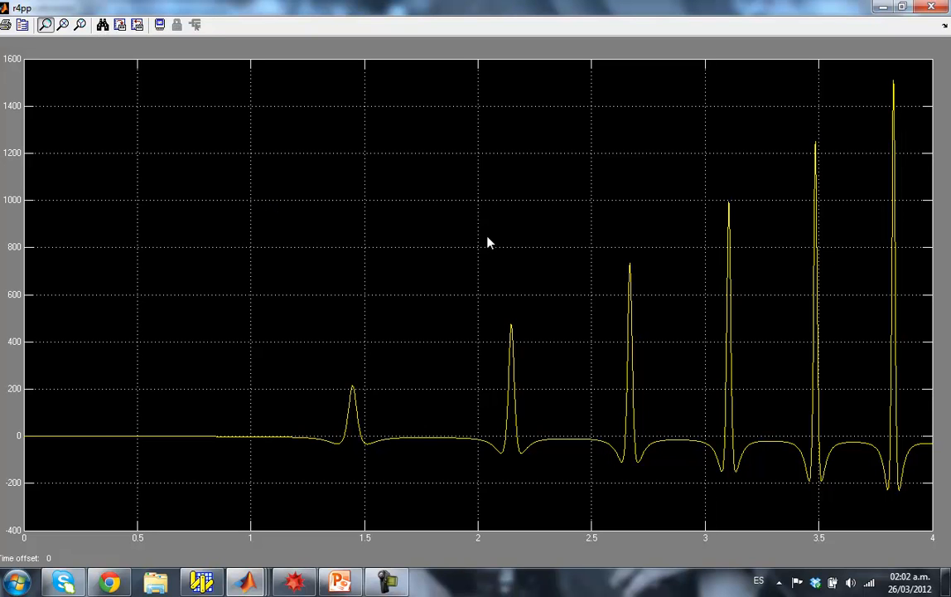
pyautogui.click(932, 7)
pyautogui.click(826, 181)
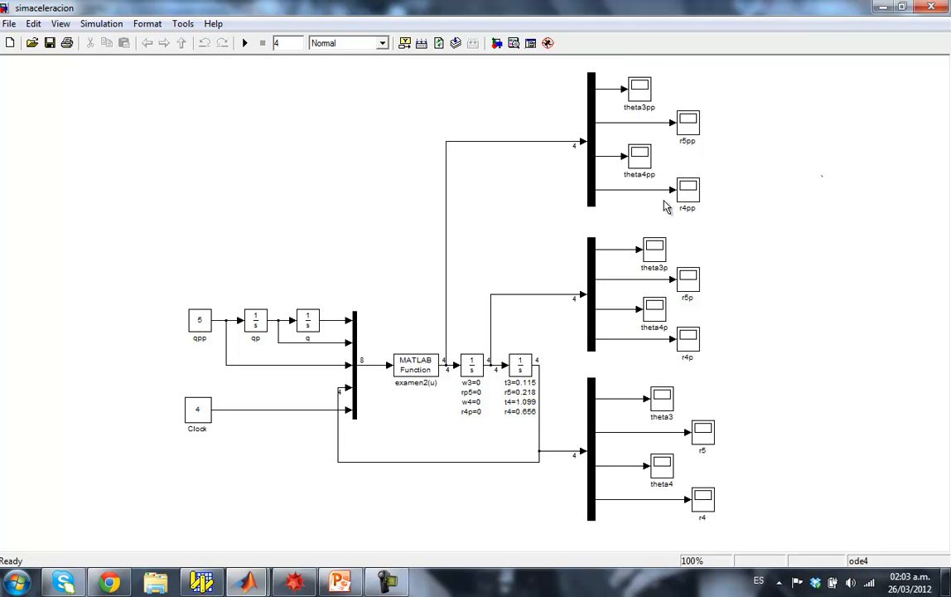
# Comment out the original acceleration coefficients Lr5, Lt3, Lr4 and Lt4 on lines 42 to 46 of examen2.m
pyautogui.click(246, 584)
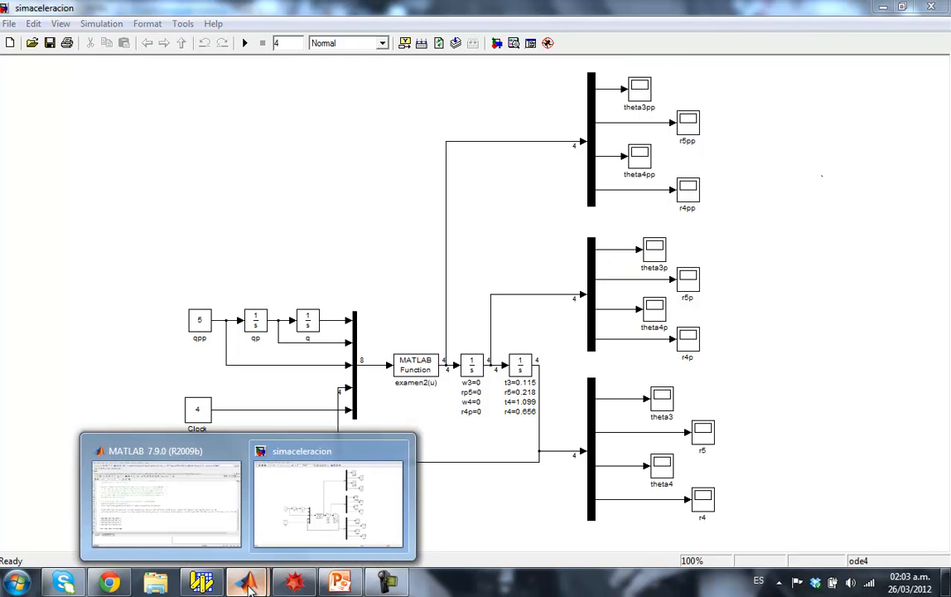
pyautogui.click(207, 507)
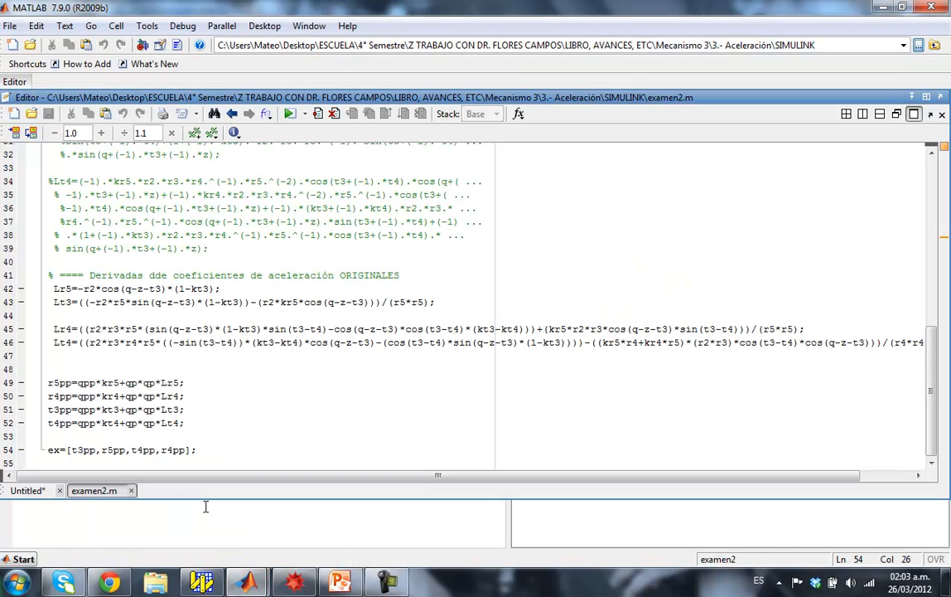
pyautogui.click(53, 289)
pyautogui.write('%')
pyautogui.click(53, 302)
pyautogui.write('%')
pyautogui.click(52, 329)
pyautogui.write('%')
pyautogui.click(49, 342)
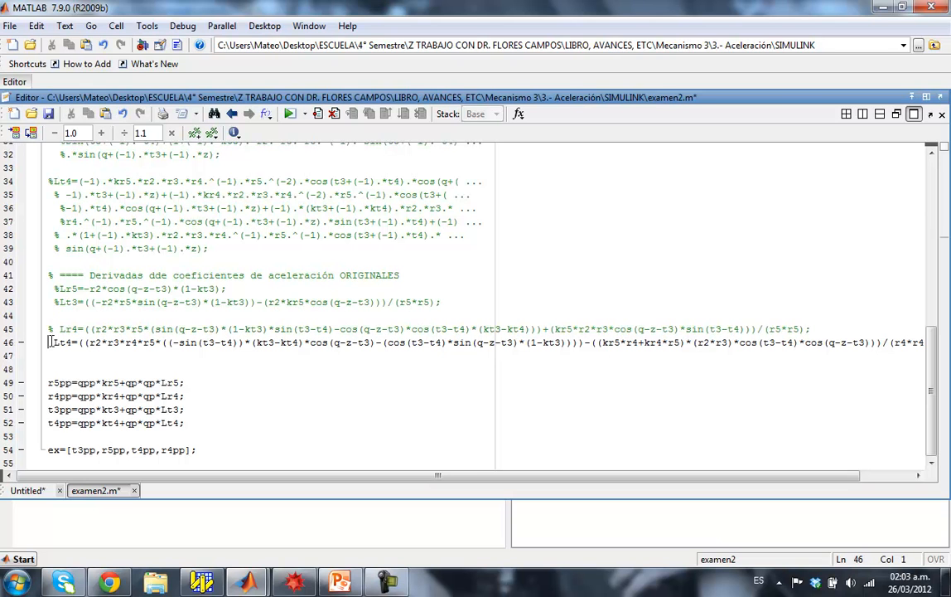
pyautogui.write('%')
pyautogui.scroll(3, 107, 315)
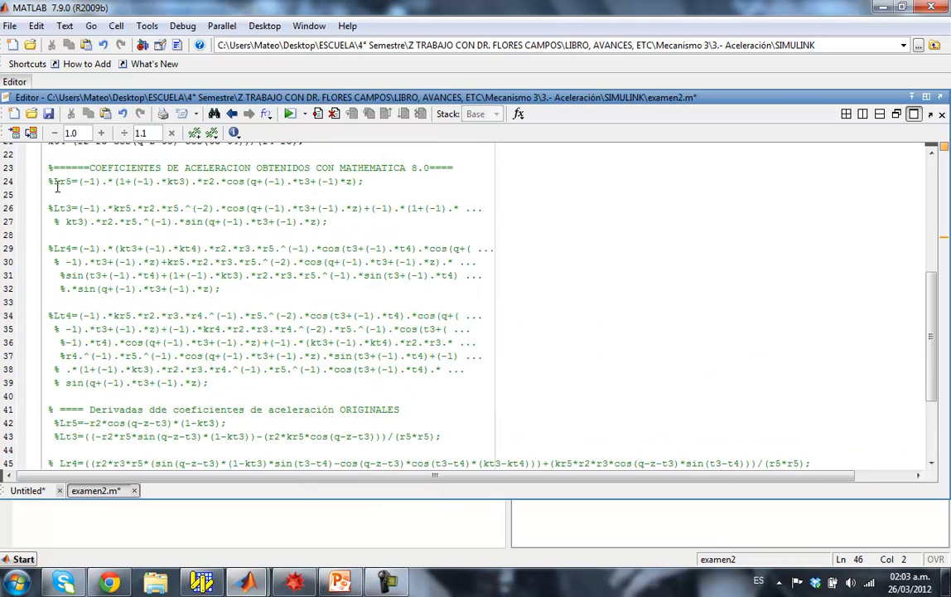
# Uncomment the Mathematica coefficients Lr5 and Lt3 on lines 24 to 27 of examen2.m
pyautogui.scroll(1, 65, 222)
pyautogui.click(53, 236)
pyautogui.press('BackSpace')
pyautogui.click(50, 262)
pyautogui.press('BackSpace')
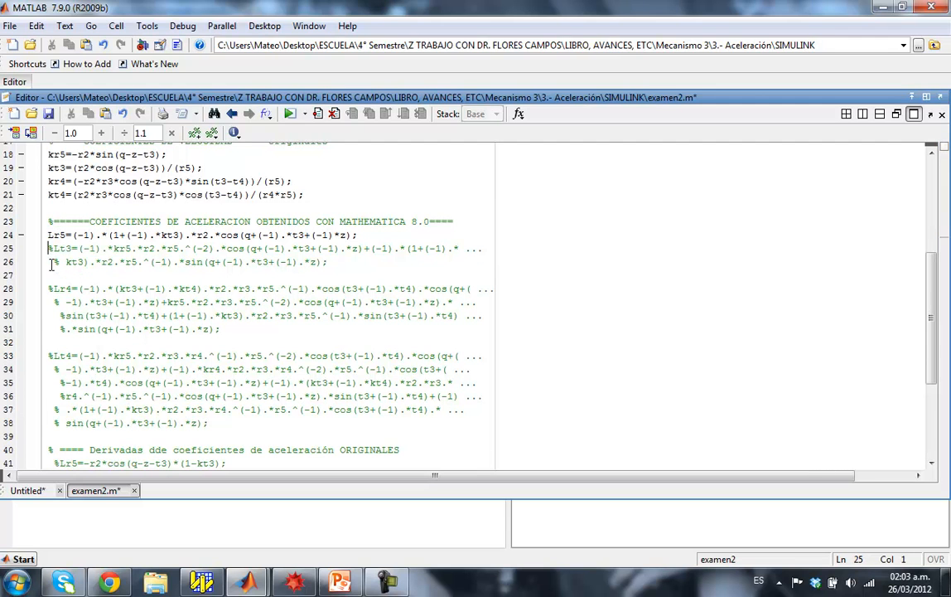
pyautogui.press('Return')
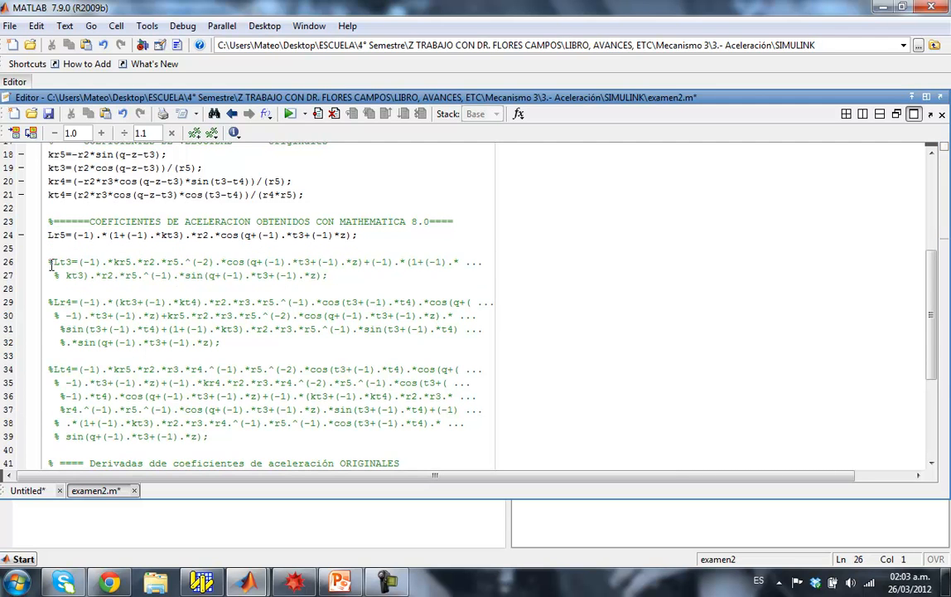
pyautogui.press('Delete')
pyautogui.press('Down')
pyautogui.press('Delete')
pyautogui.press('Delete')
# Uncomment the Mathematica coefficient Lr4 on lines 29 to 32, including its continuation lines
pyautogui.press('Down')
pyautogui.press('Down')
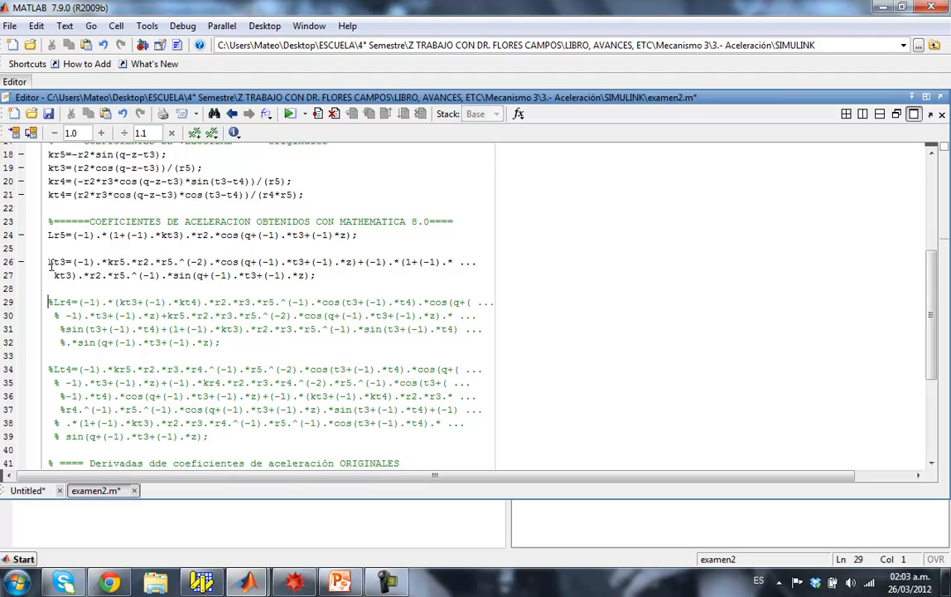
pyautogui.press('Delete')
pyautogui.press('Down')
pyautogui.press('Delete')
pyautogui.press('Delete')
pyautogui.press('Down')
pyautogui.press('Delete')
pyautogui.press('Delete')
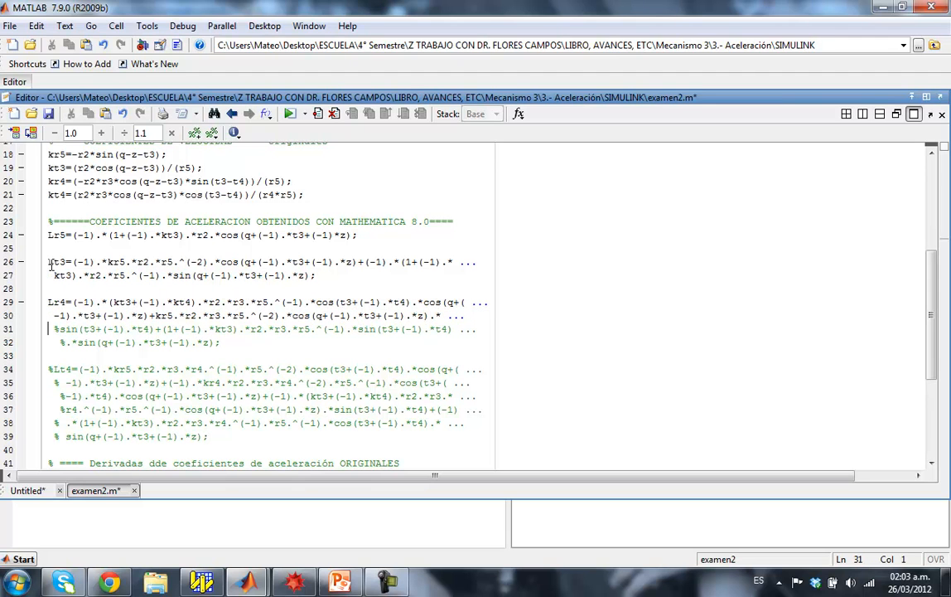
pyautogui.press('Delete')
pyautogui.press('Down')
pyautogui.press('Delete')
pyautogui.press('Delete')
pyautogui.press('Delete')
# Uncomment the Mathematica coefficient Lt4 on lines 34 to 39, including its continuation lines
pyautogui.press('Down')
pyautogui.press('Down')
pyautogui.press('Delete')
pyautogui.press('Down')
pyautogui.press('Right')
pyautogui.press('Delete')
pyautogui.press('Down')
pyautogui.press('Delete')
pyautogui.press('Down')
pyautogui.press('Delete')
pyautogui.press('Down')
pyautogui.press('Left')
pyautogui.press('Delete')
pyautogui.press('Down')
pyautogui.press('Delete')
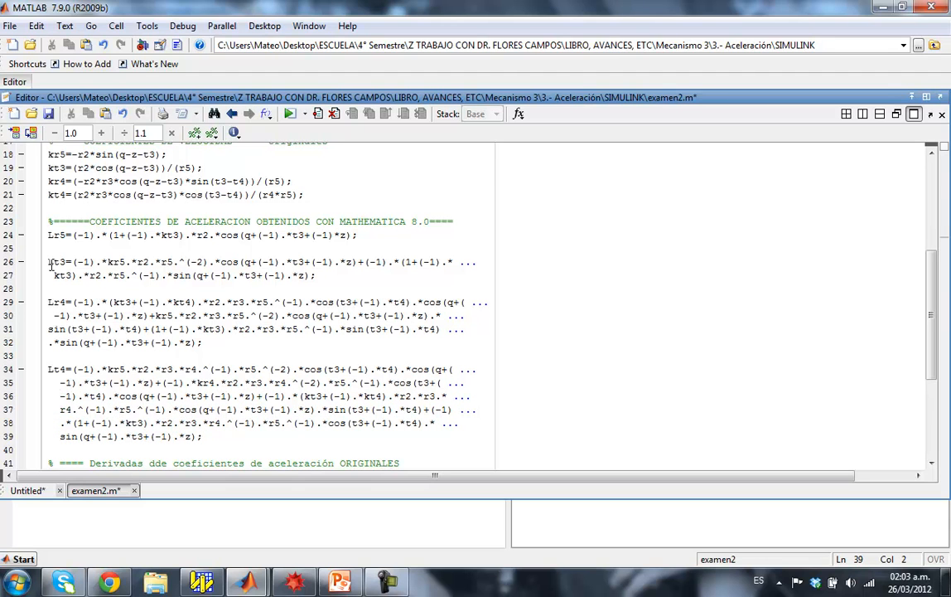
# Uncomment the original acceleration coefficients Lr5, Lt3, Lr4 and Lt4 on lines 42 to 46
pyautogui.press('Down')
pyautogui.scroll(-5, 126, 291)
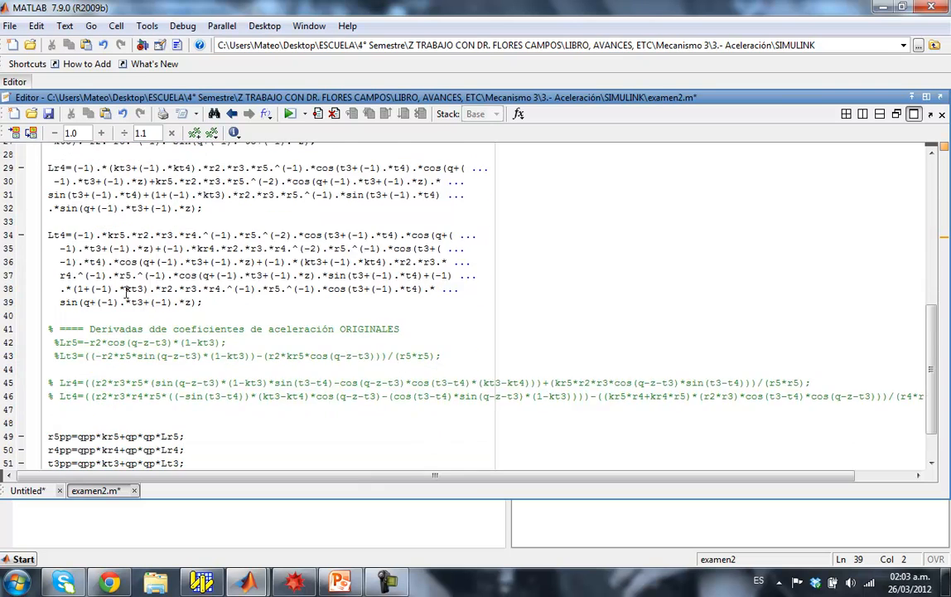
pyautogui.press('Down')
pyautogui.press('Down')
pyautogui.press('Right')
pyautogui.press('Delete')
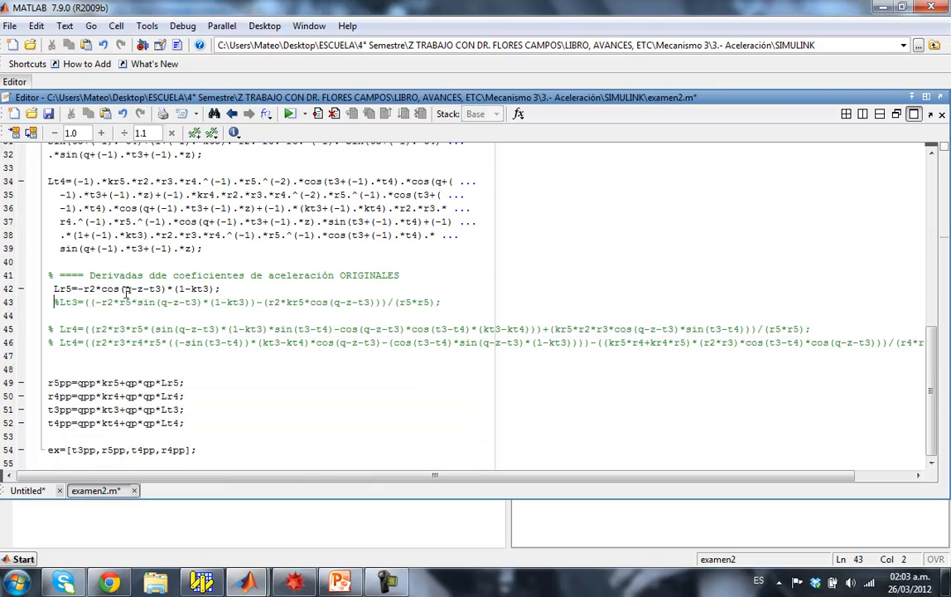
pyautogui.press('Down')
pyautogui.press('Delete')
pyautogui.press('Down')
pyautogui.press('Down')
pyautogui.press('BackSpace')
pyautogui.press('Down')
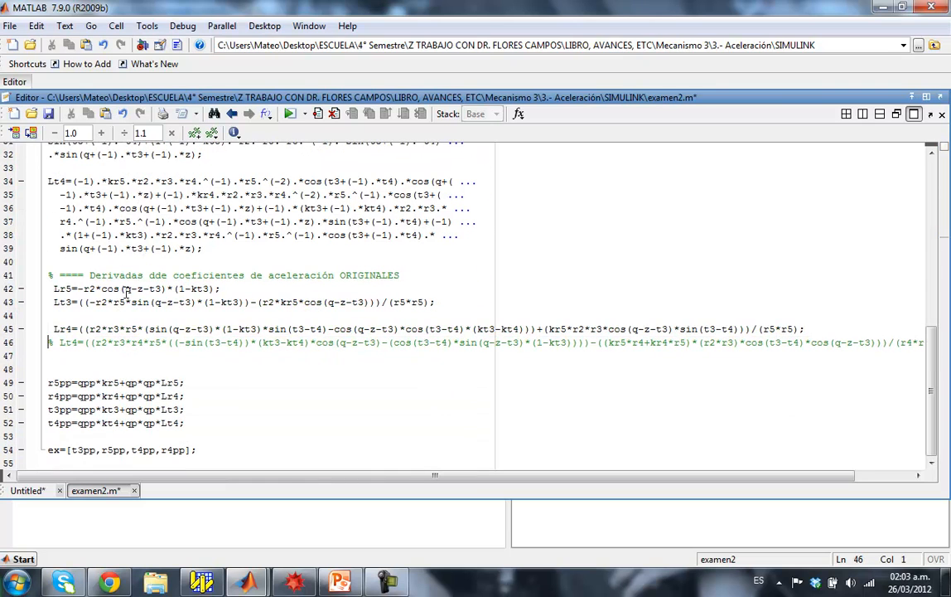
pyautogui.press('Delete')
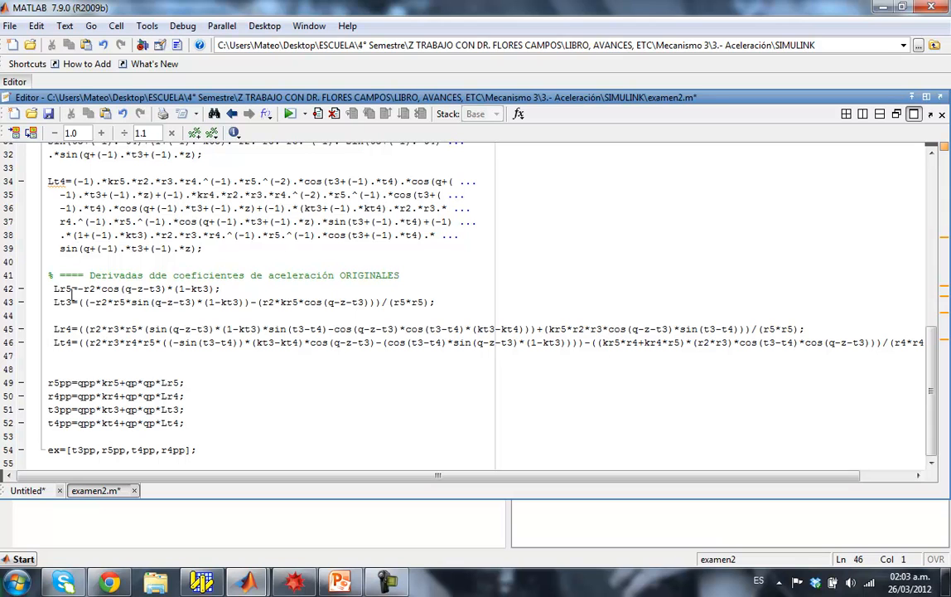
# Comment out the original Lr5, Lt3, Lr4 and Lt4 on lines 42 to 46 again and save examen2.m
pyautogui.click(54, 289)
pyautogui.write('%')
pyautogui.click(54, 303)
pyautogui.write('%')
pyautogui.click(49, 329)
pyautogui.write('%')
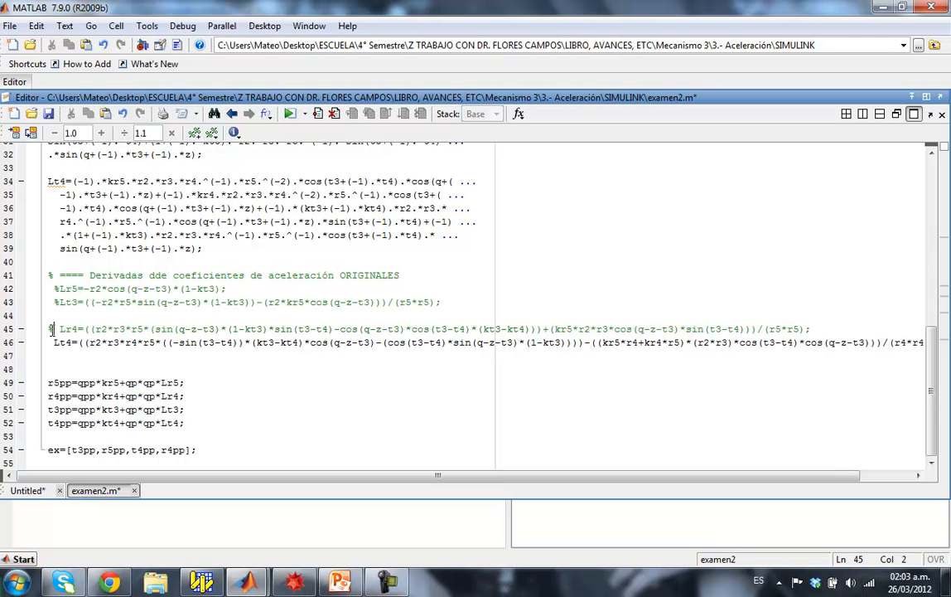
pyautogui.click(51, 343)
pyautogui.write('%')
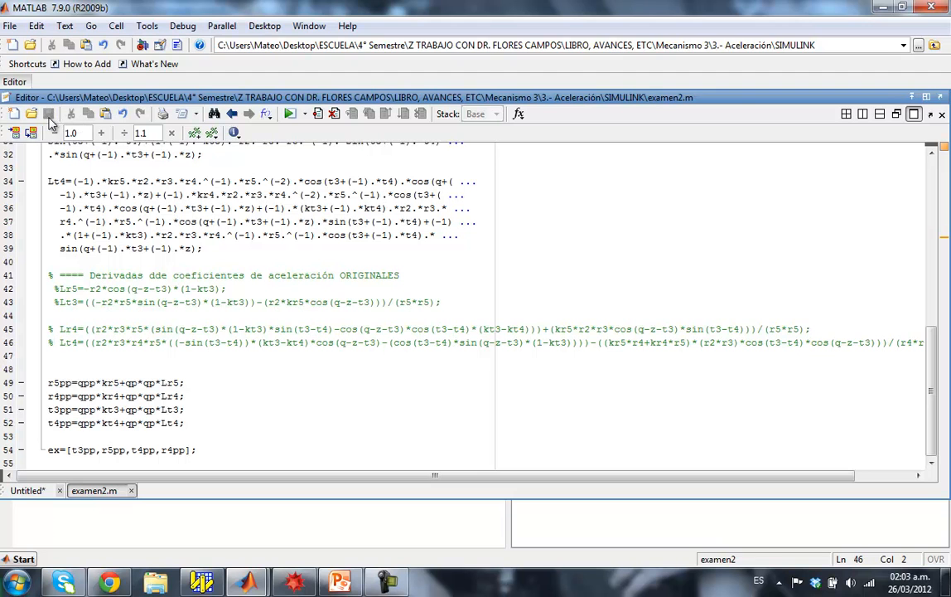
# Switch to the simaceleracion model, update its diagram and run the simulation
pyautogui.moveTo(246, 586)
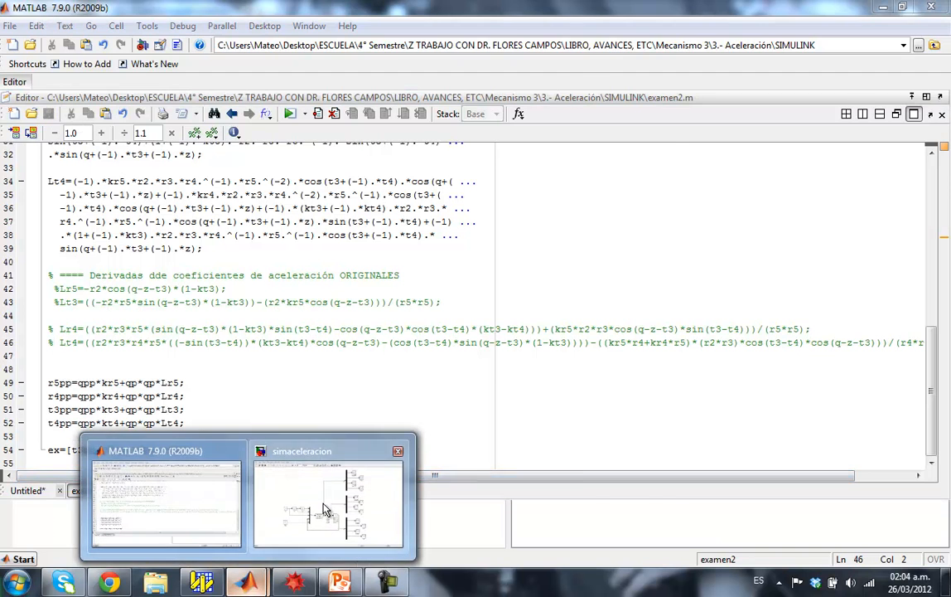
pyautogui.click(293, 455)
pyautogui.click(33, 23)
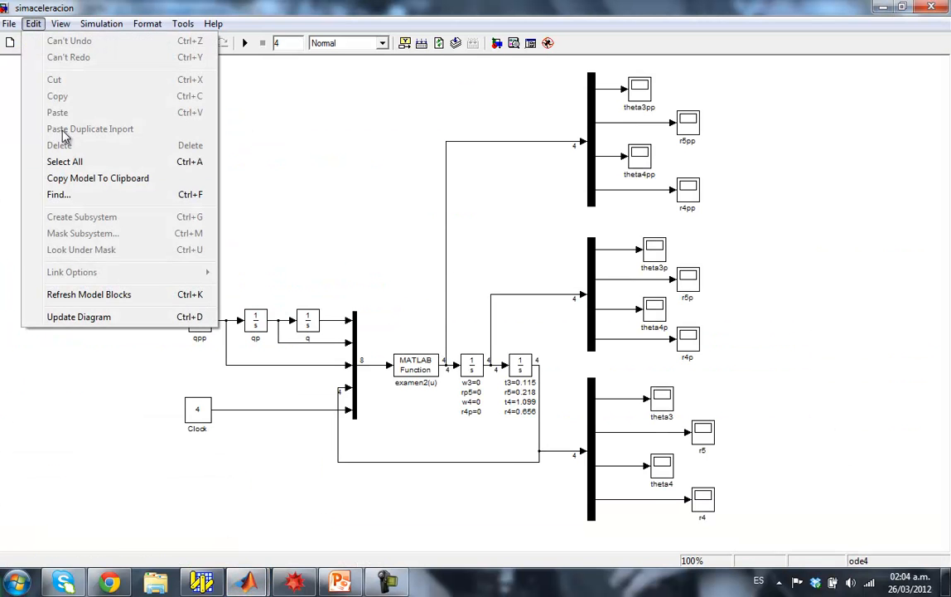
pyautogui.click(94, 320)
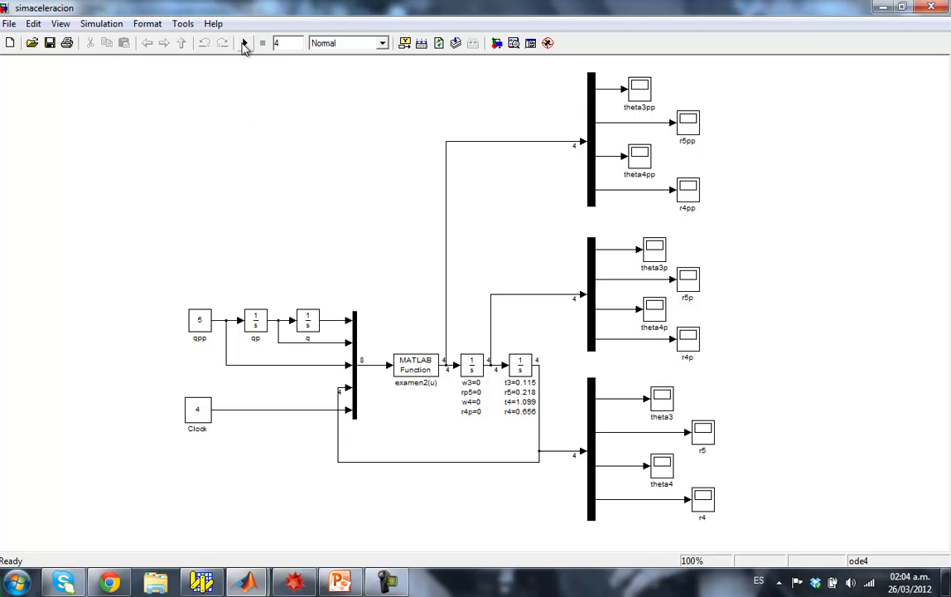
pyautogui.click(244, 45)
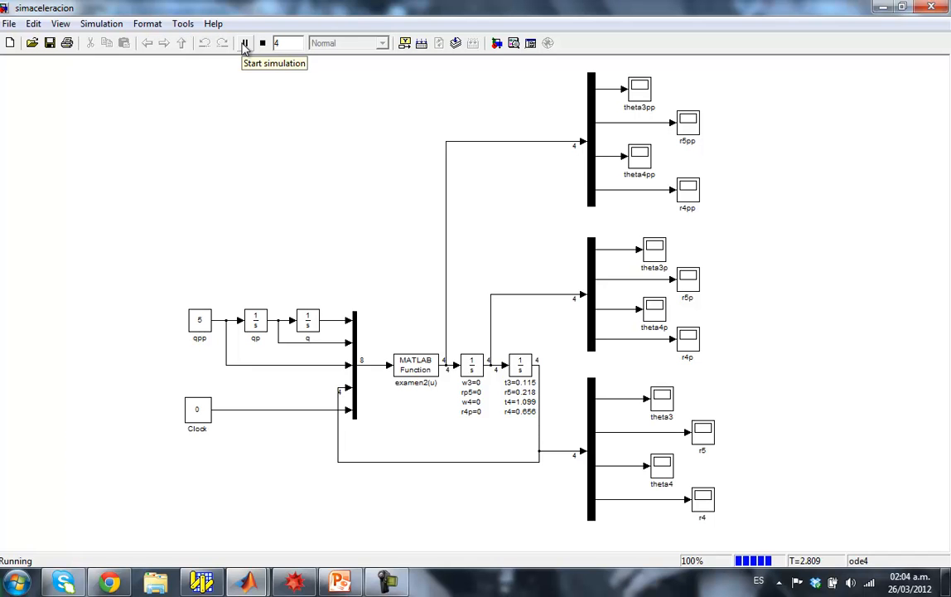
# Examine the theta3pp and r5pp acceleration plots and close both scopes
pyautogui.doubleClick(640, 88)
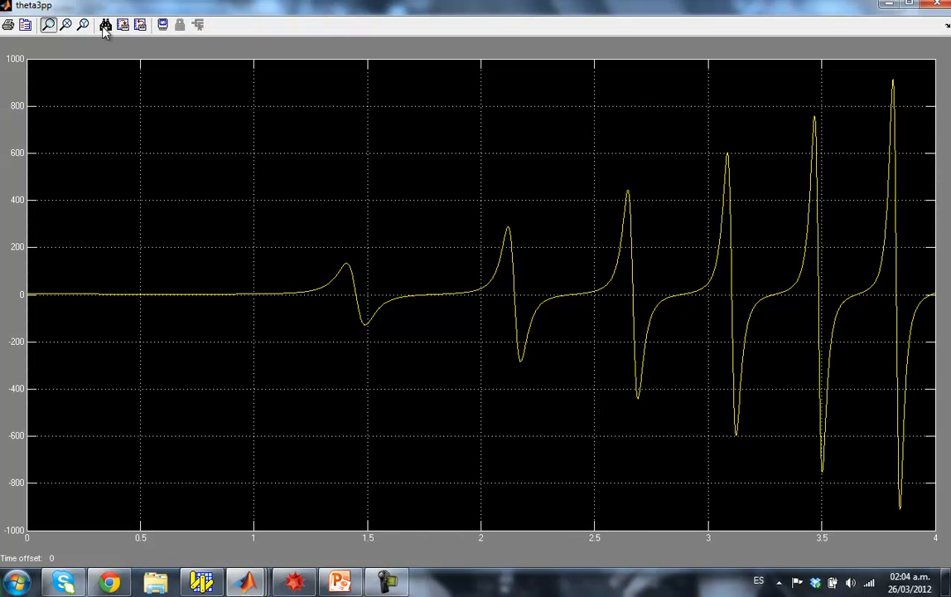
pyautogui.click(909, 4)
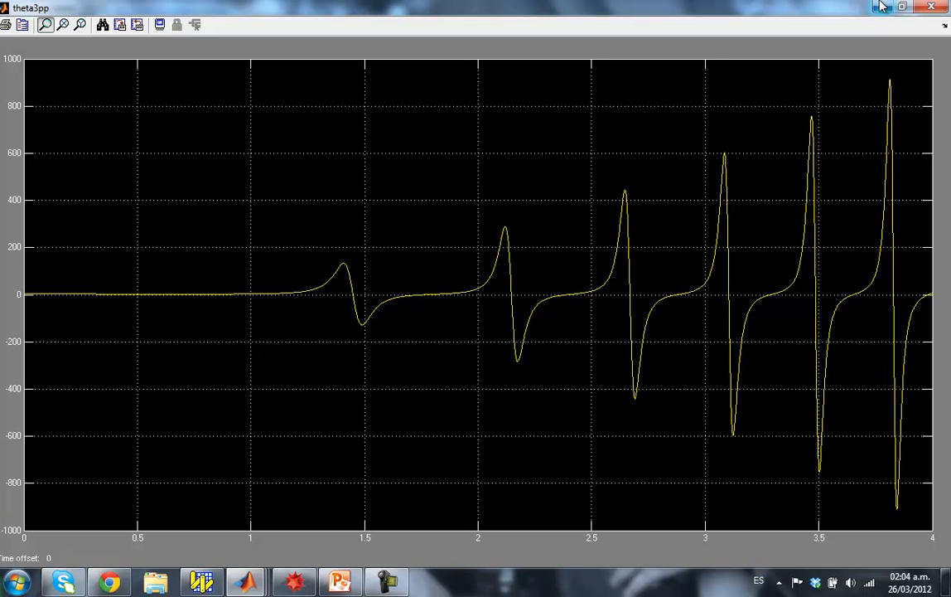
pyautogui.click(933, 7)
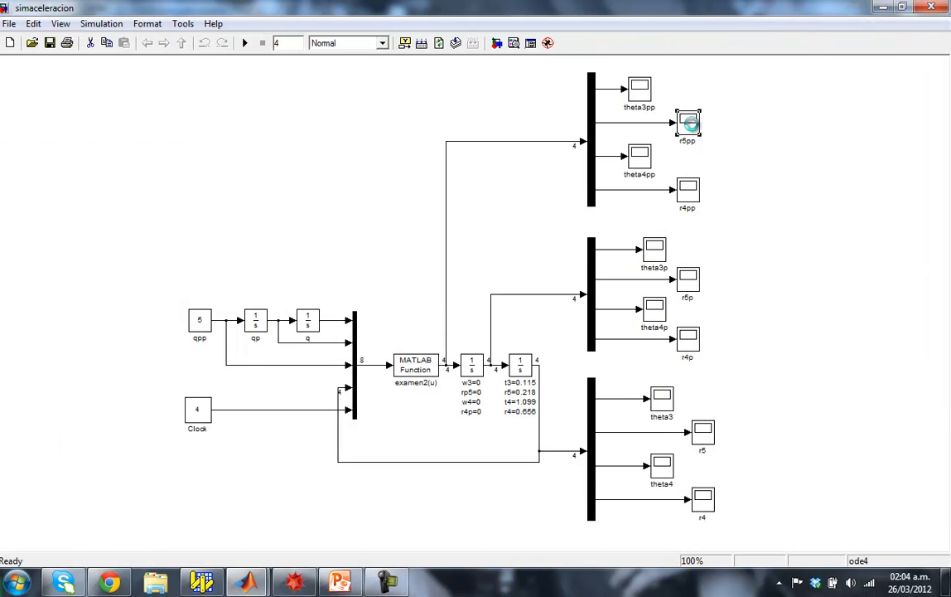
pyautogui.doubleClick(691, 123)
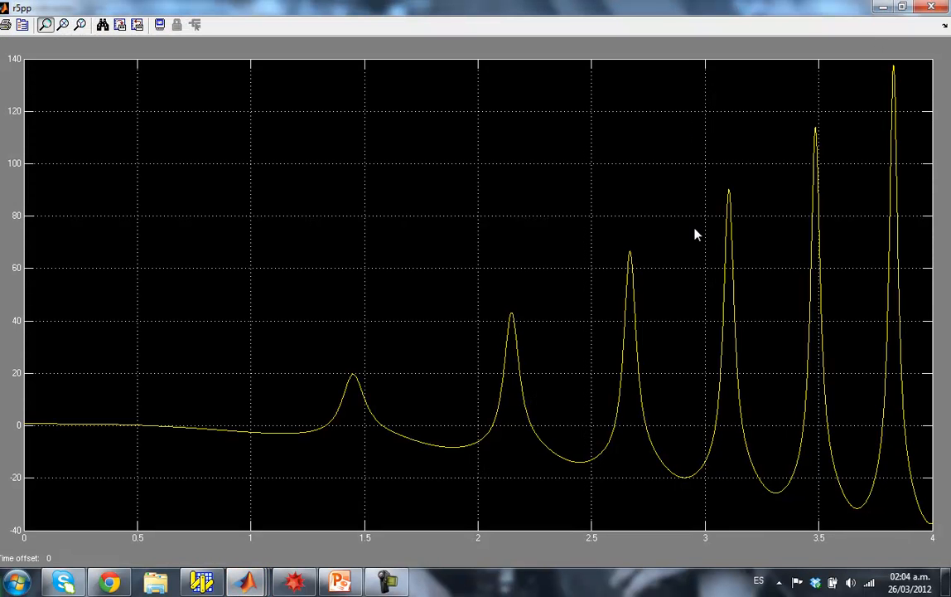
pyautogui.click(932, 10)
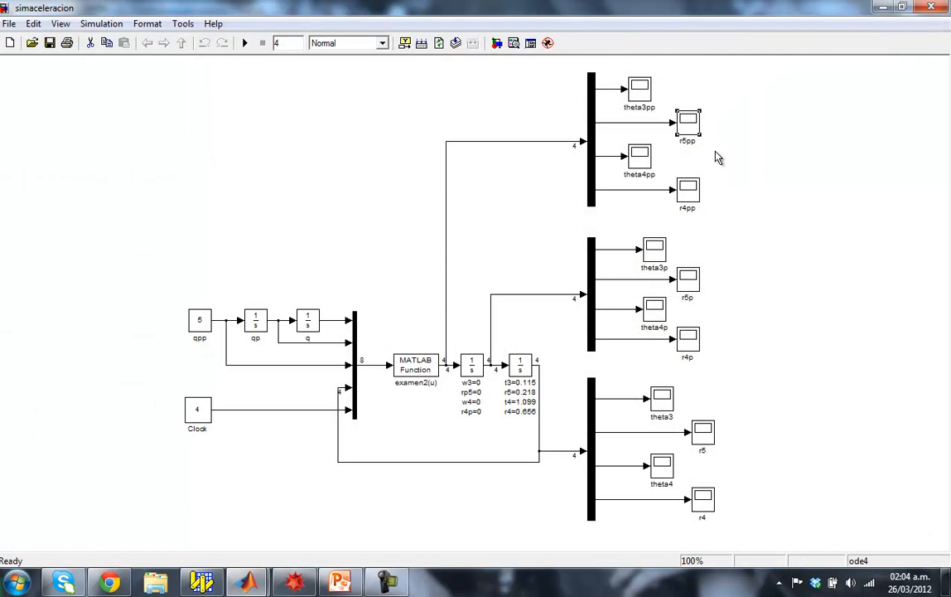
# Examine the theta4pp acceleration plot, close it, and open the r4pp scope
pyautogui.doubleClick(642, 156)
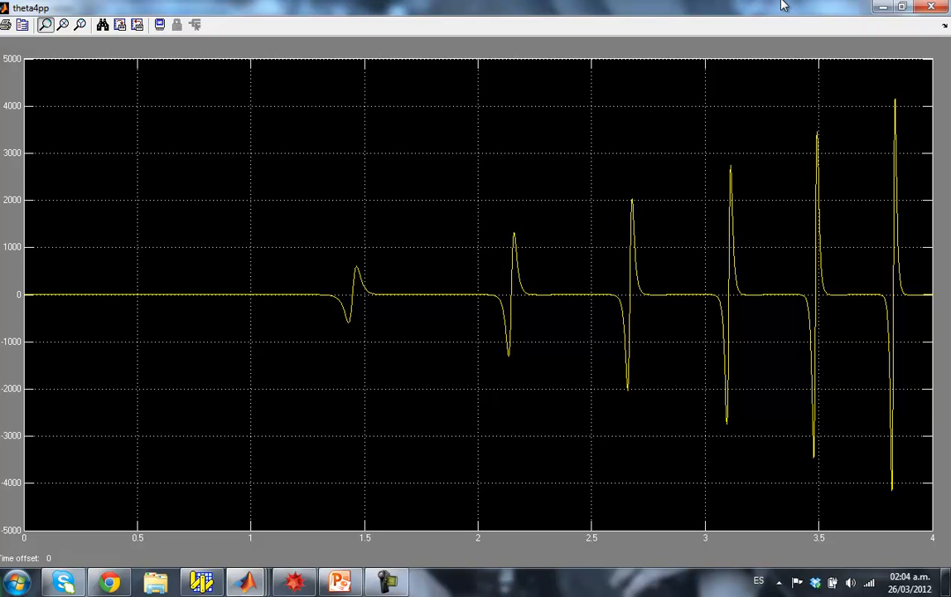
pyautogui.click(931, 7)
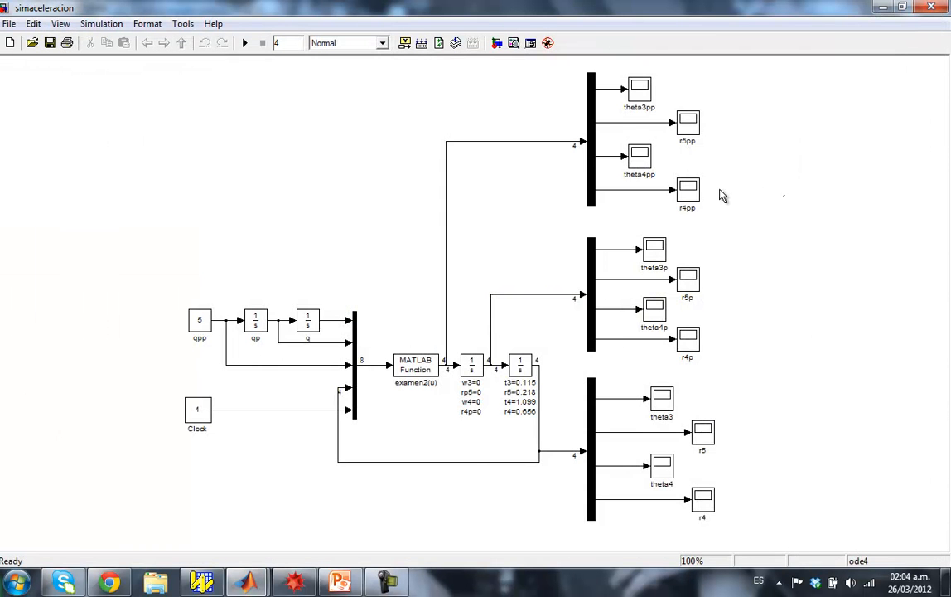
pyautogui.doubleClick(691, 191)
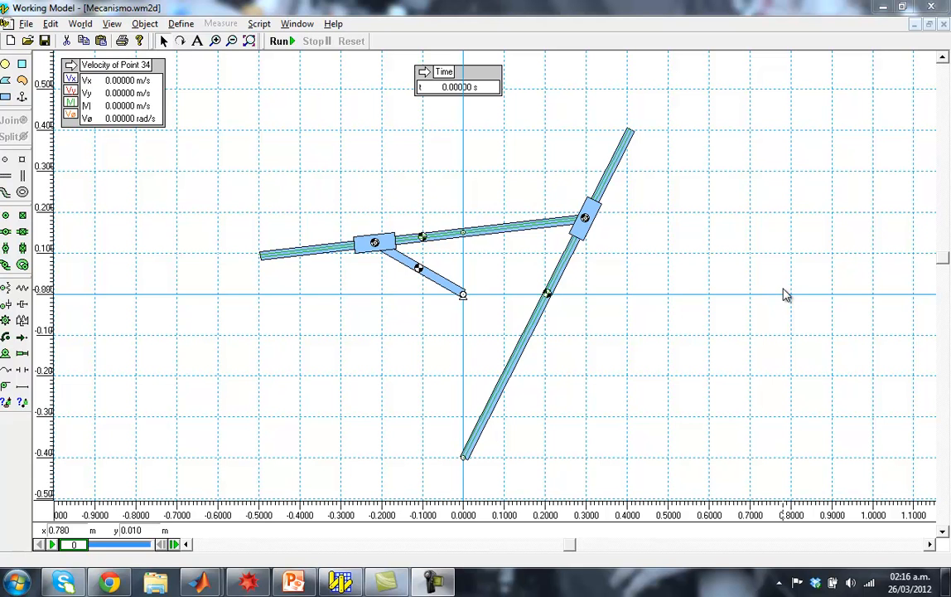
# In Working Model, inspect the crank, the upper link with its keyed slot and the right slider block of Mecanismo.wm2d
pyautogui.click(417, 172)
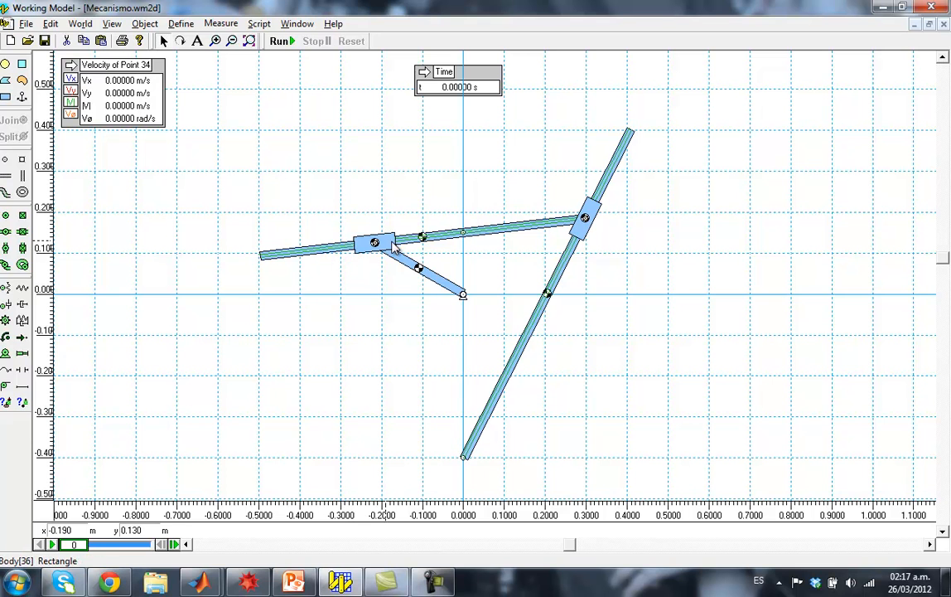
pyautogui.click(297, 253)
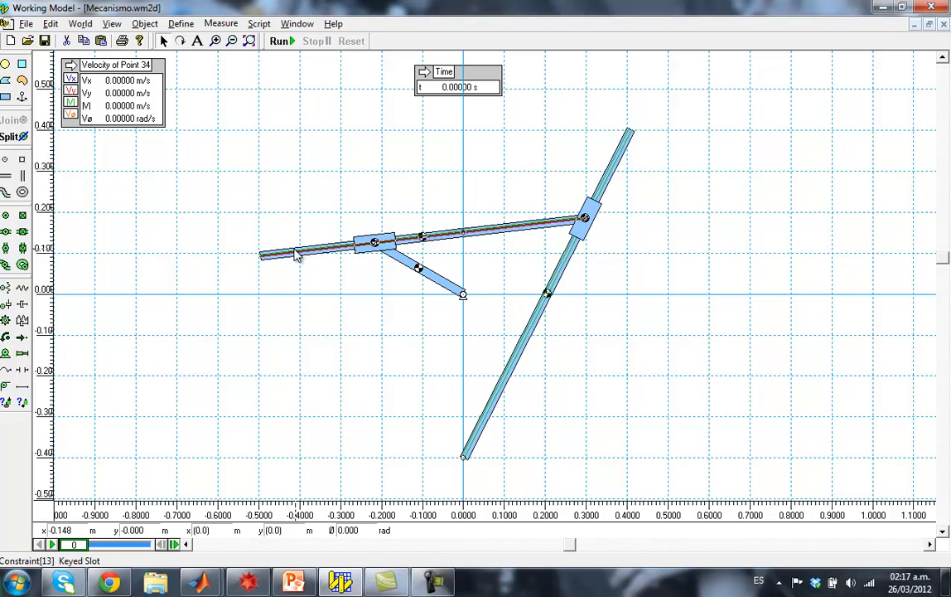
pyautogui.click(322, 210)
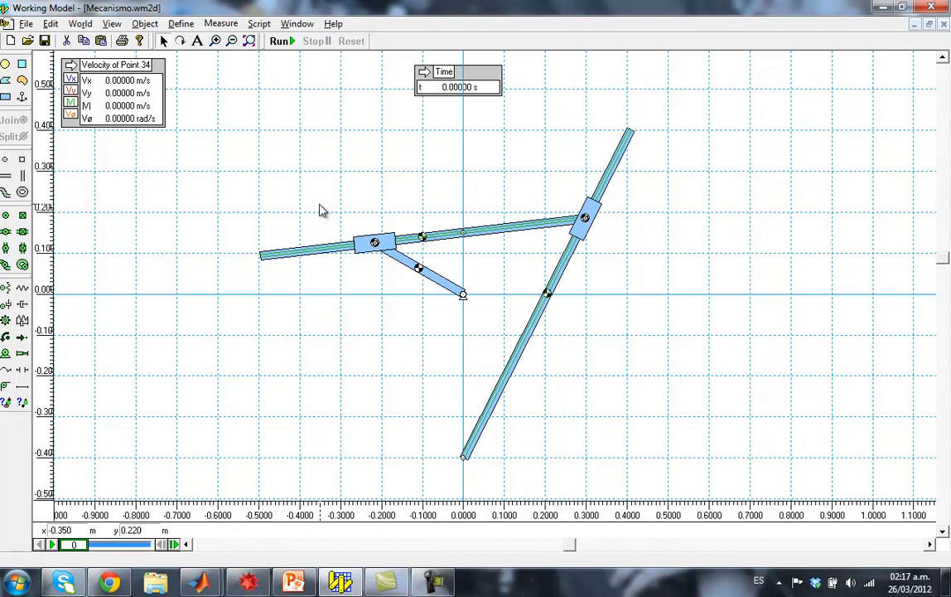
pyautogui.click(405, 263)
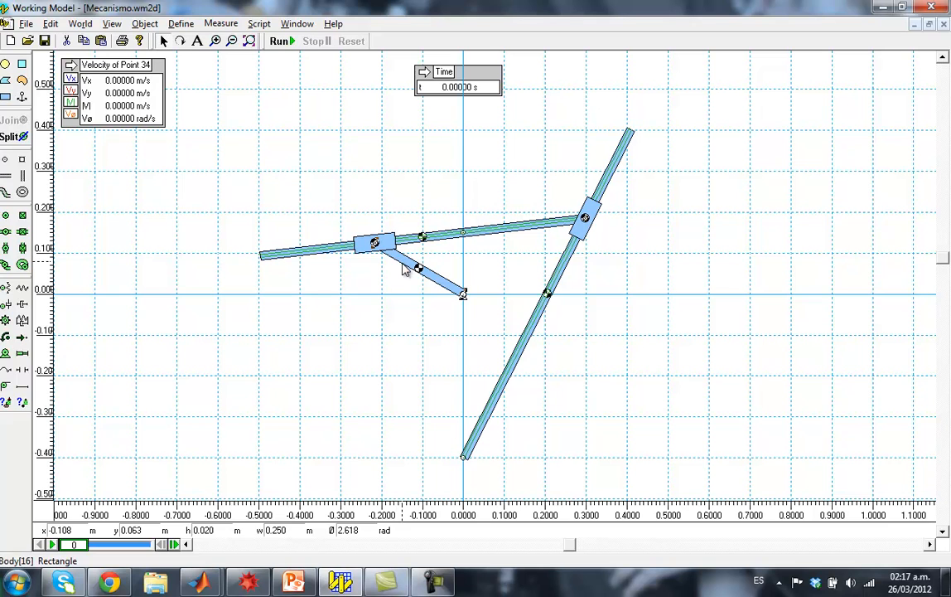
pyautogui.click(381, 285)
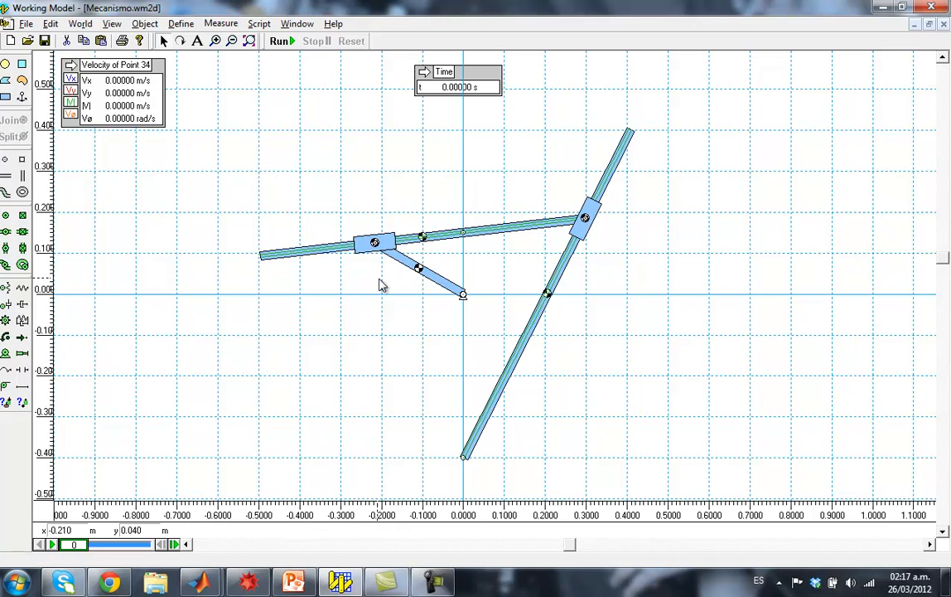
pyautogui.click(596, 210)
pyautogui.click(633, 242)
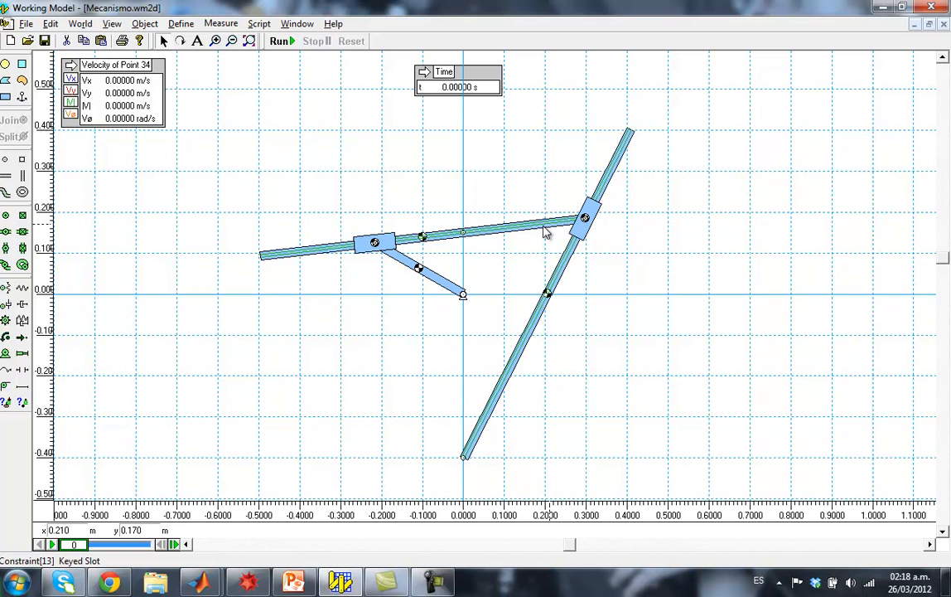
pyautogui.click(561, 224)
pyautogui.click(543, 183)
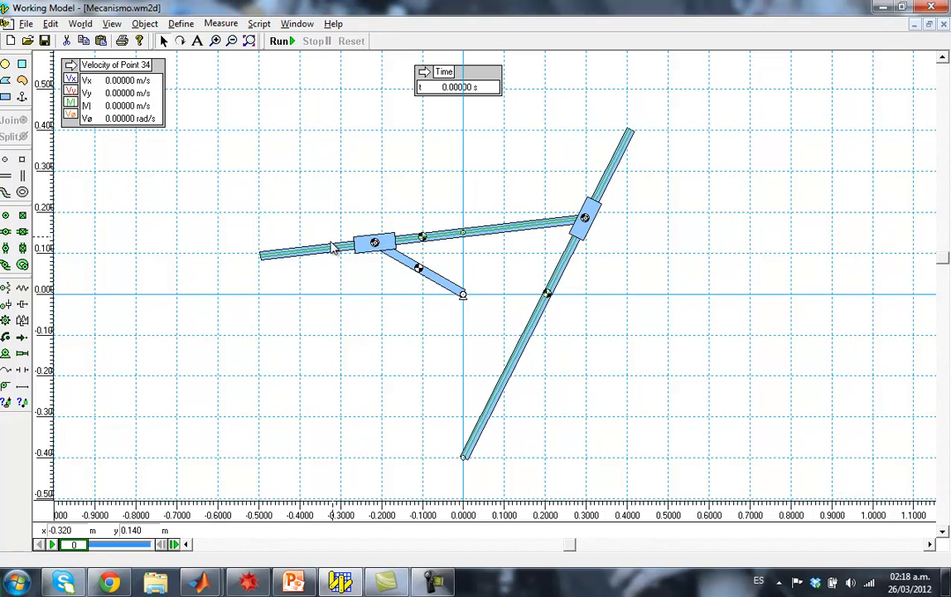
# Delete the keyed slot constraints on the upper link and on the long slanted link
pyautogui.click(331, 253)
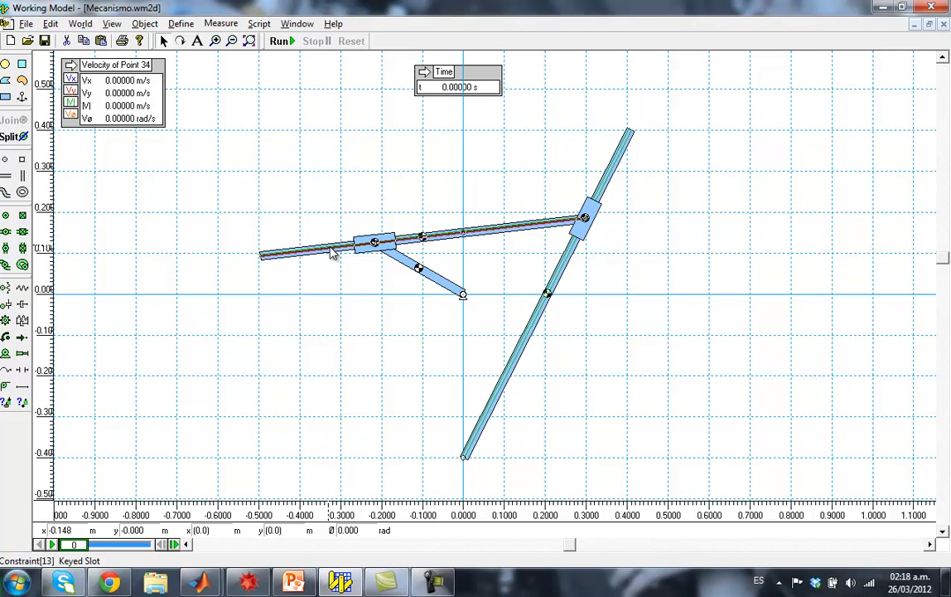
pyautogui.press('Delete')
pyautogui.click(612, 172)
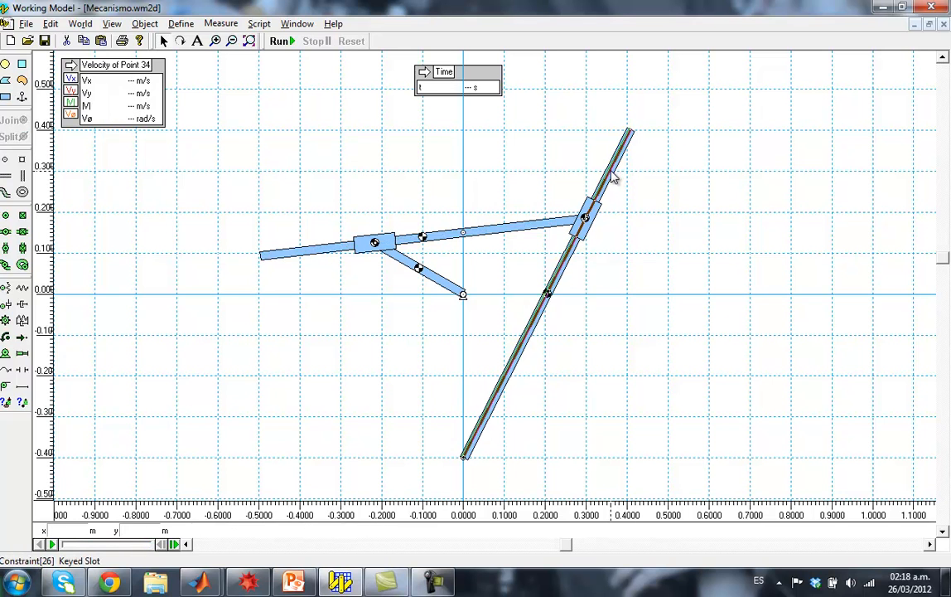
pyautogui.press('Delete')
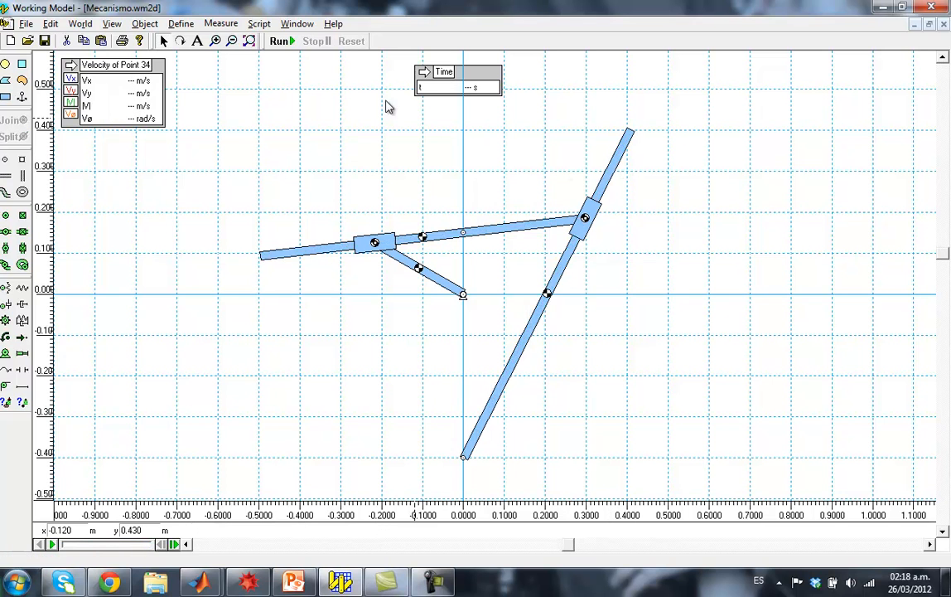
# Run the mechanism simulation briefly without the keyed slots, stop it and reset it to the start
pyautogui.click(282, 41)
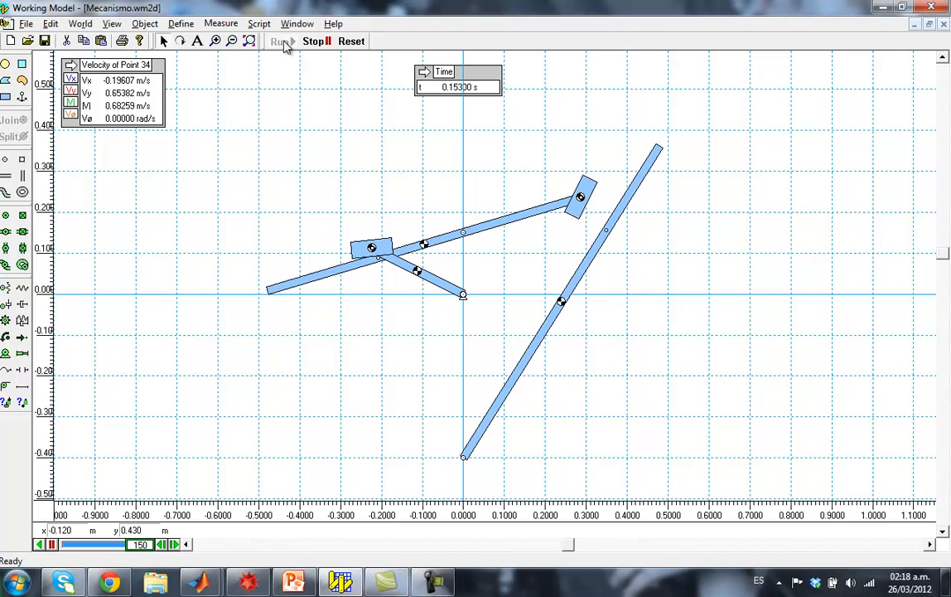
pyautogui.click(319, 42)
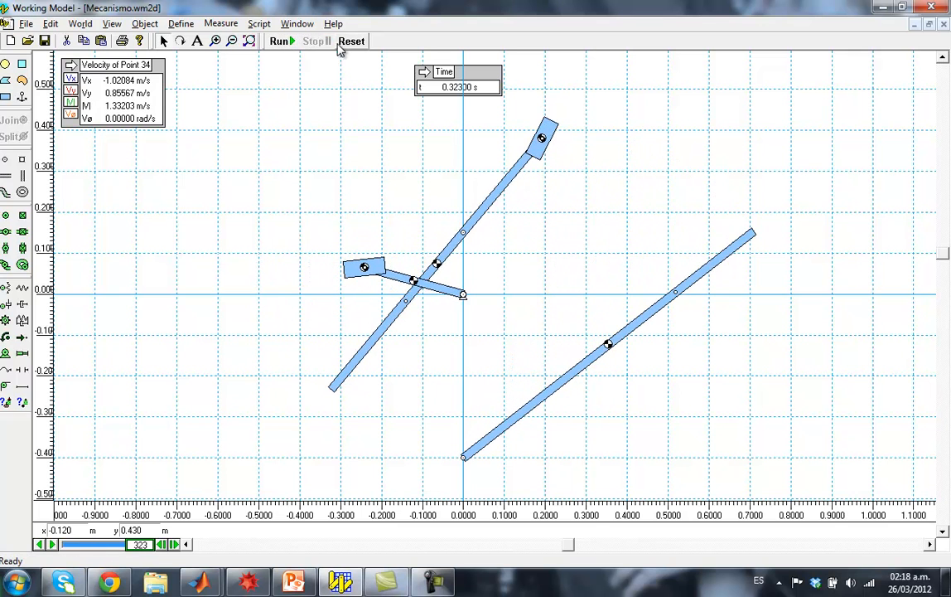
pyautogui.click(346, 43)
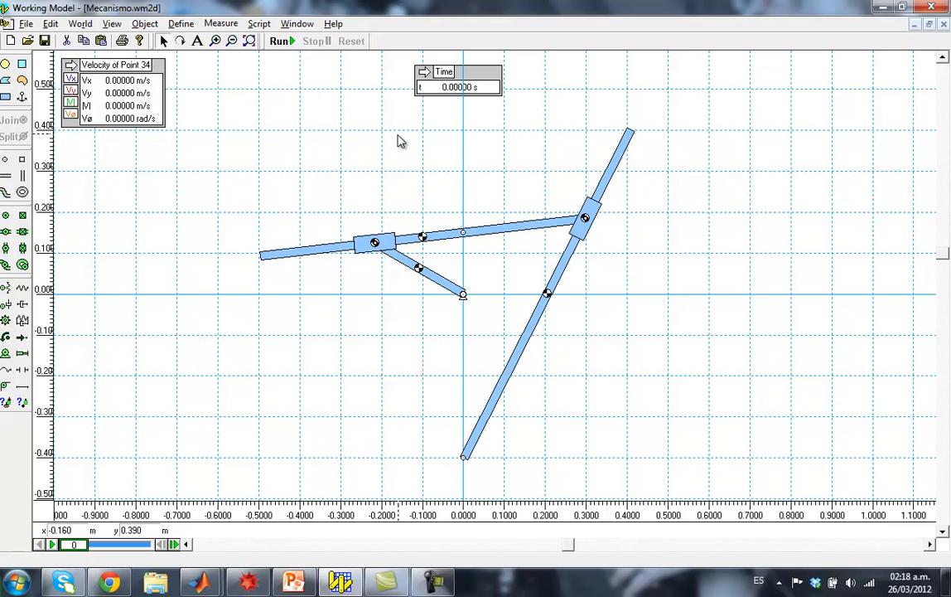
# Enlarge the view around the slider block at the crank's end
pyautogui.click(215, 40)
pyautogui.click(373, 260)
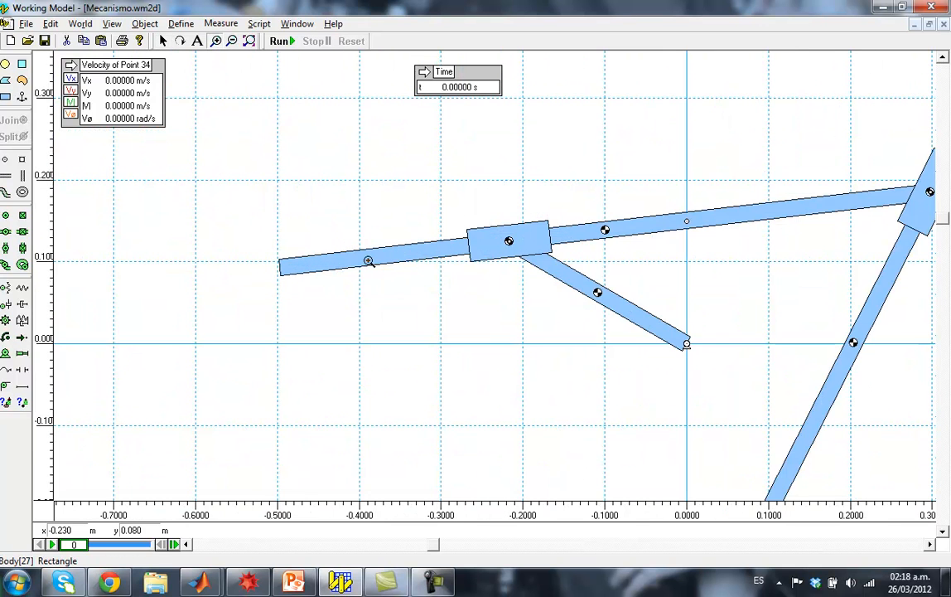
# Add a keyed slot joint between the left slider block and the long bar, and move its point to the block's centre
pyautogui.click(536, 257)
pyautogui.click(163, 40)
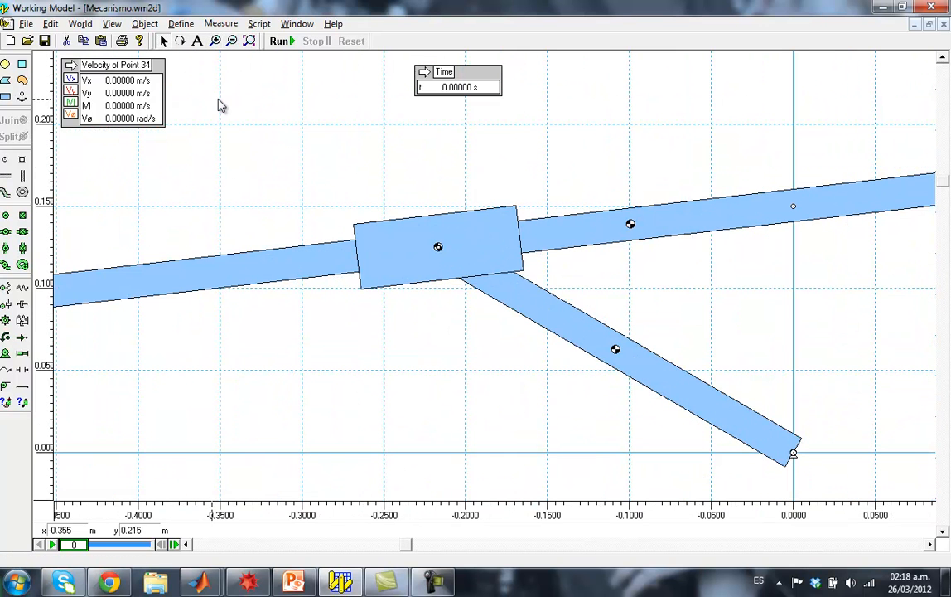
pyautogui.click(23, 234)
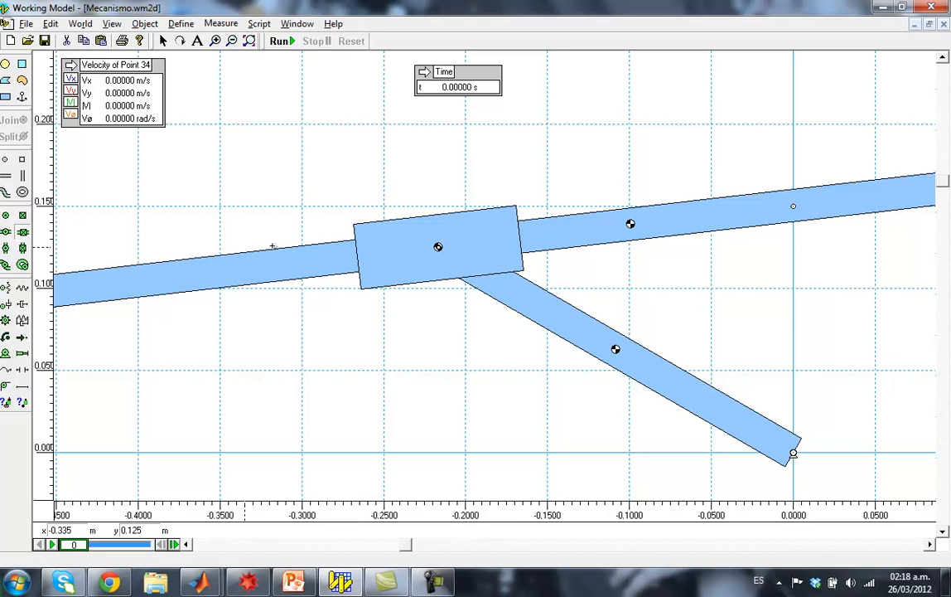
pyautogui.click(391, 252)
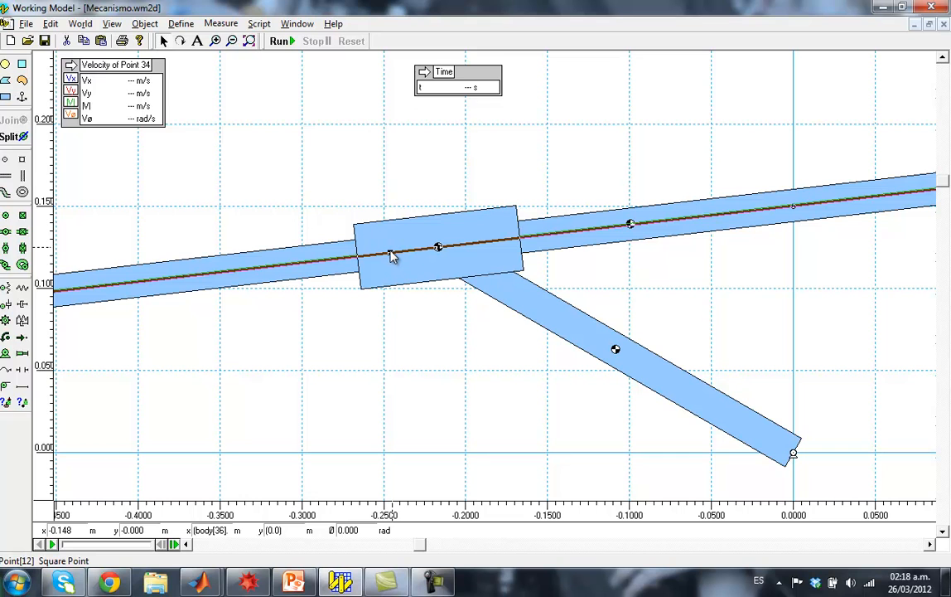
pyautogui.moveTo(392, 256); pyautogui.dragTo(438, 251)
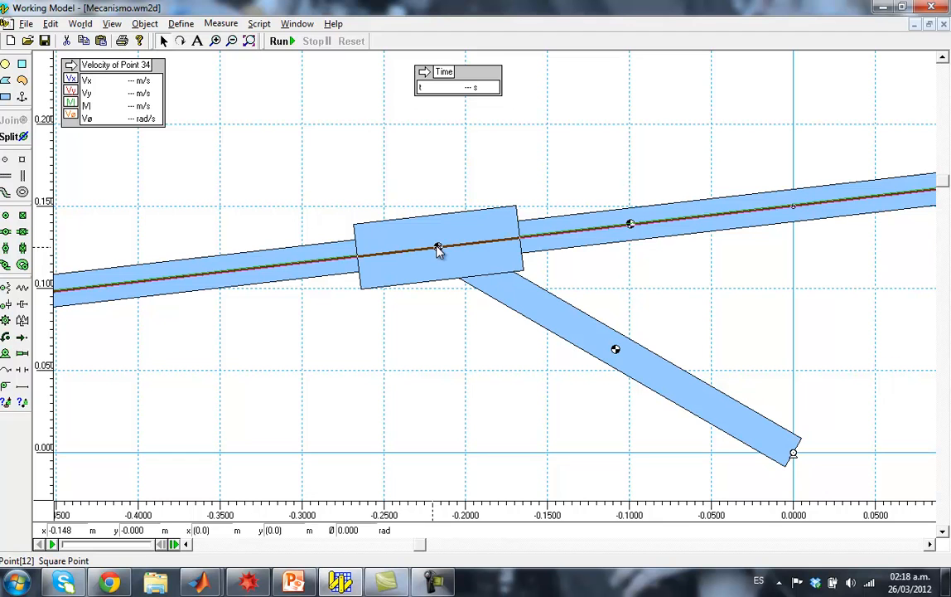
pyautogui.click(484, 185)
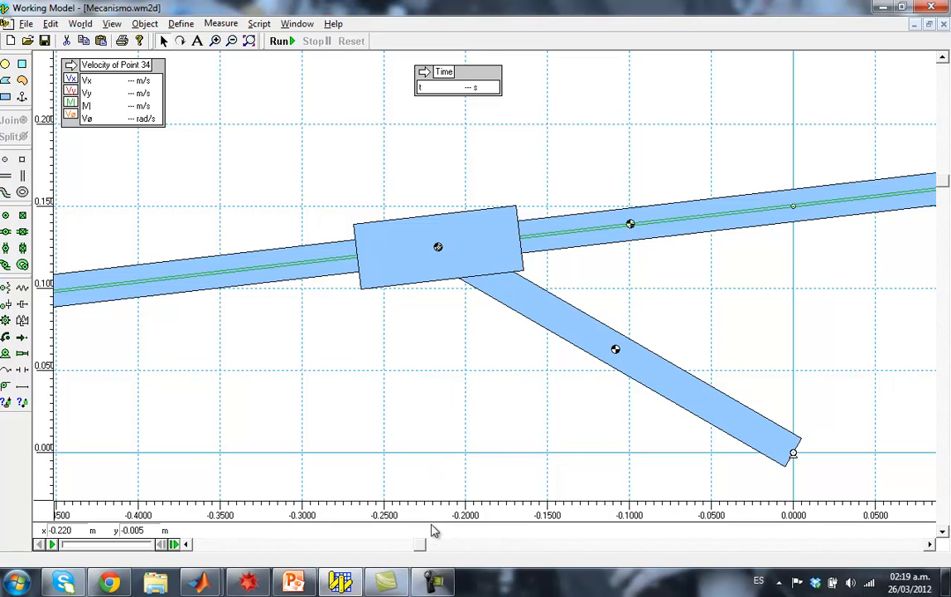
# Add a keyed slot joint between the right slider block and its inclined bar, moving its point to the block's centre
pyautogui.moveTo(423, 551); pyautogui.dragTo(664, 479)
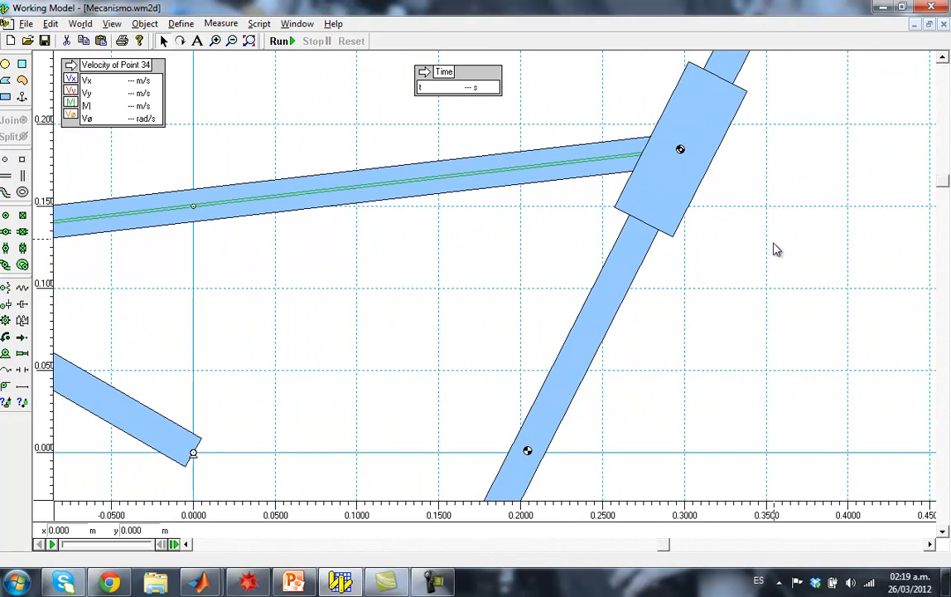
pyautogui.scroll(1, 775, 248)
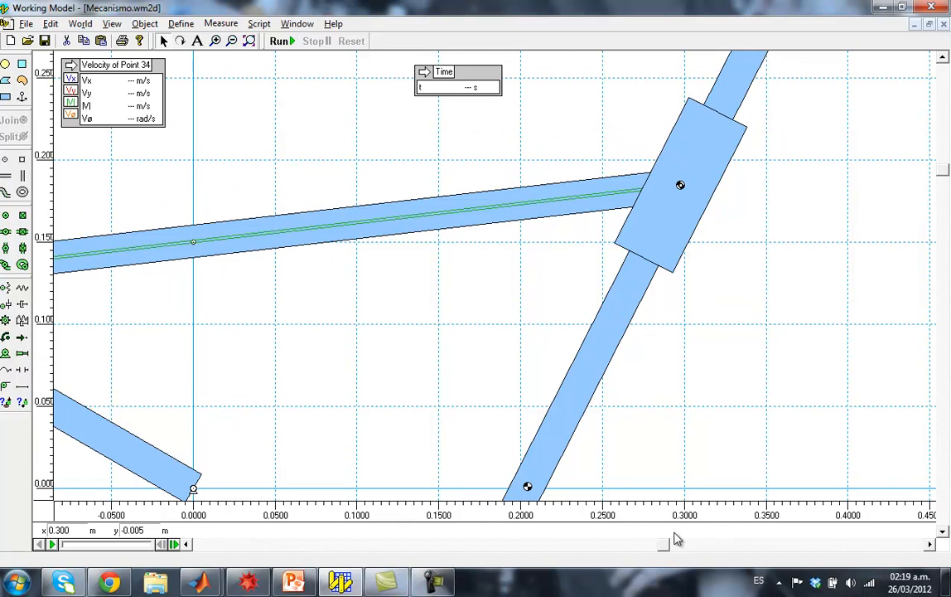
pyautogui.moveTo(669, 550); pyautogui.dragTo(723, 545)
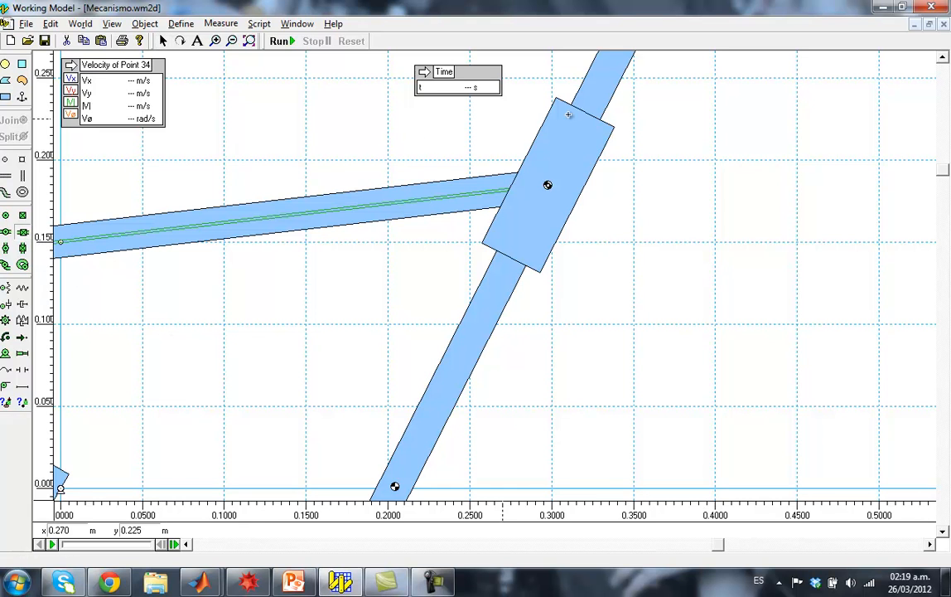
pyautogui.click(570, 144)
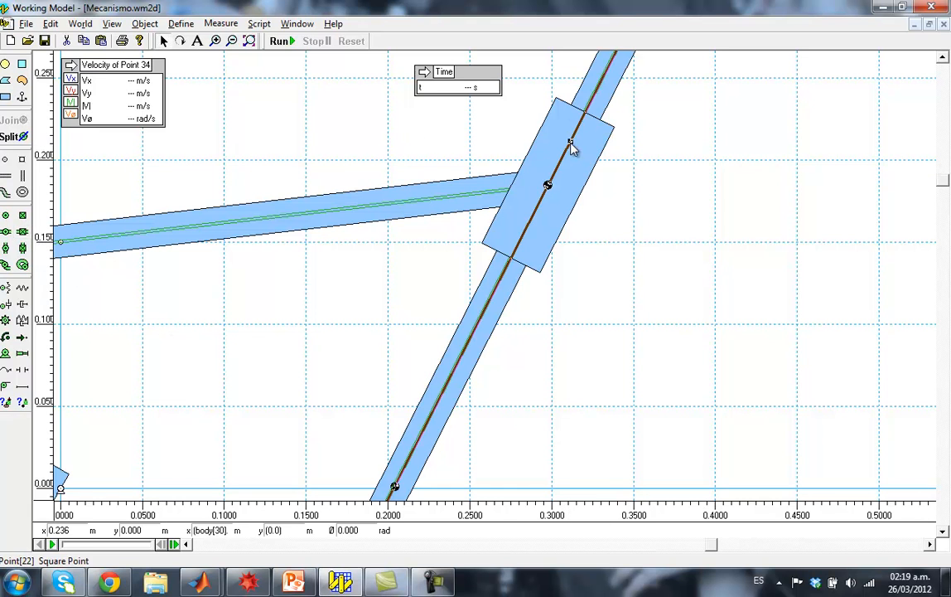
pyautogui.moveTo(570, 143); pyautogui.dragTo(550, 186)
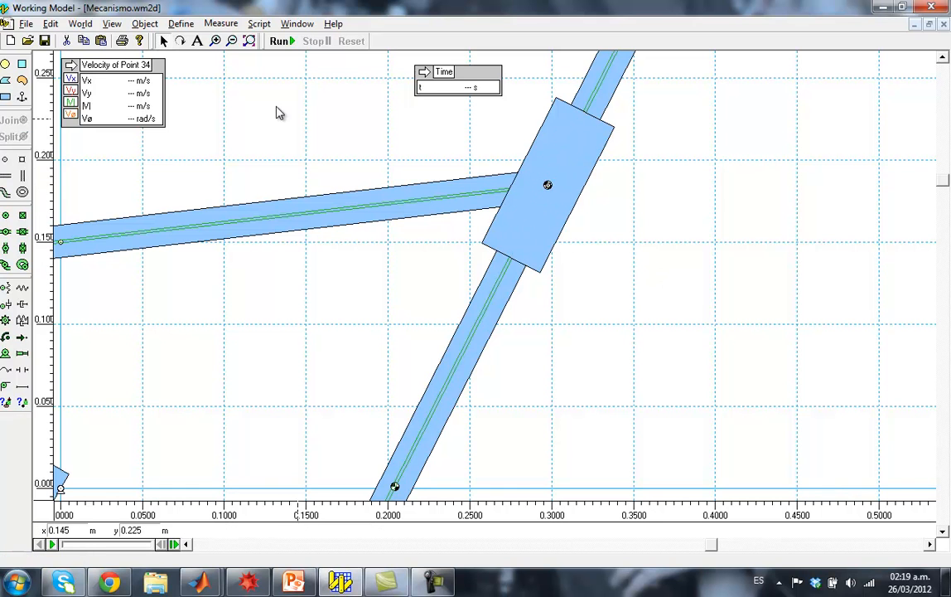
# Run the whole mechanism's simulation as a motion test, and stop and reset it
pyautogui.click(250, 41)
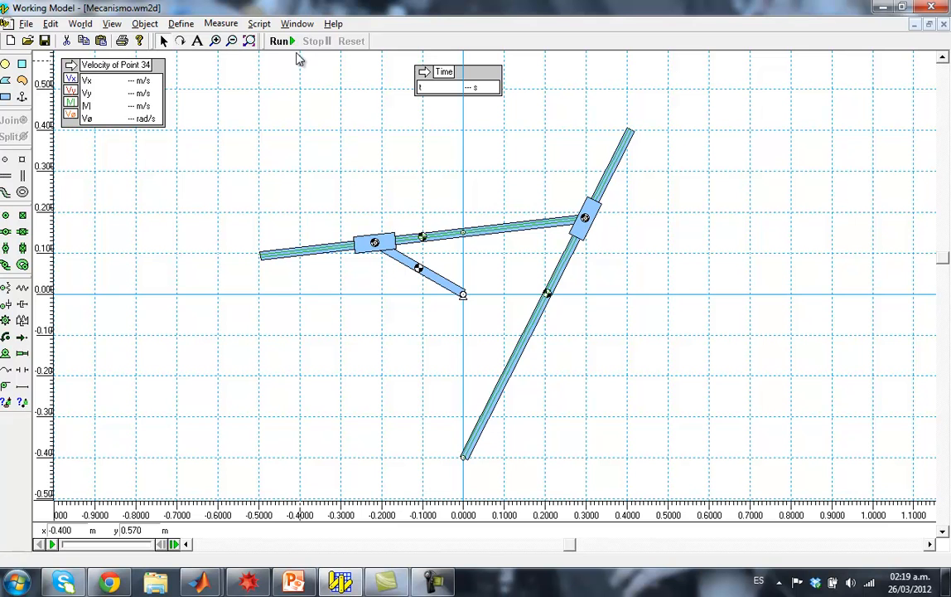
pyautogui.click(282, 42)
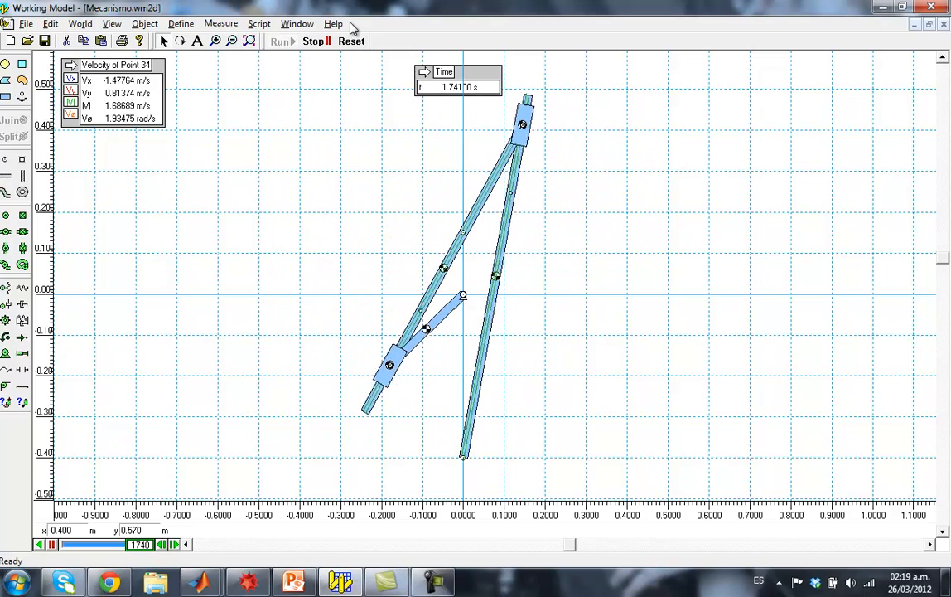
pyautogui.click(321, 42)
pyautogui.click(351, 41)
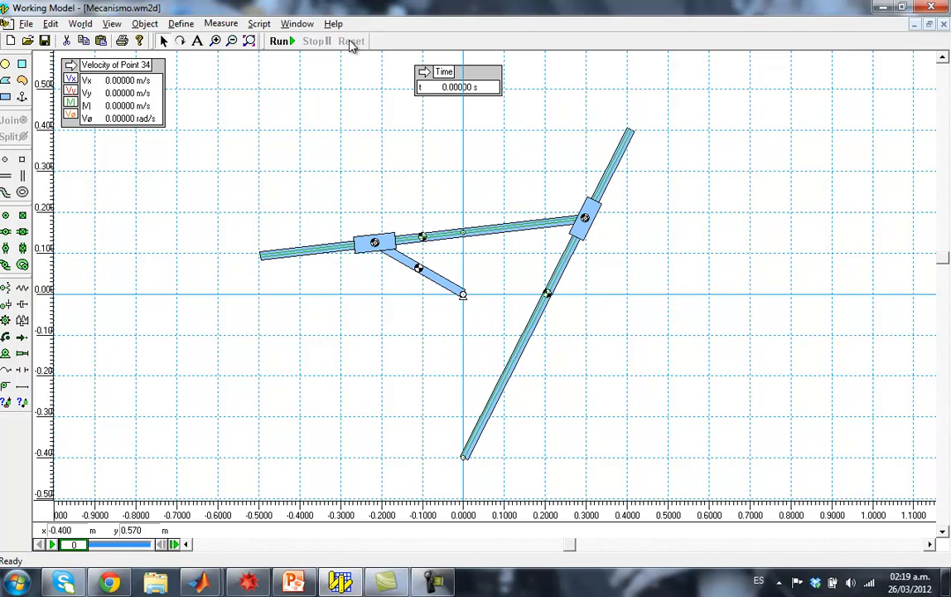
# Check the qpp input acceleration in the simaceleracion Simulink model and return to the Working Model mechanism
pyautogui.moveTo(200, 582)
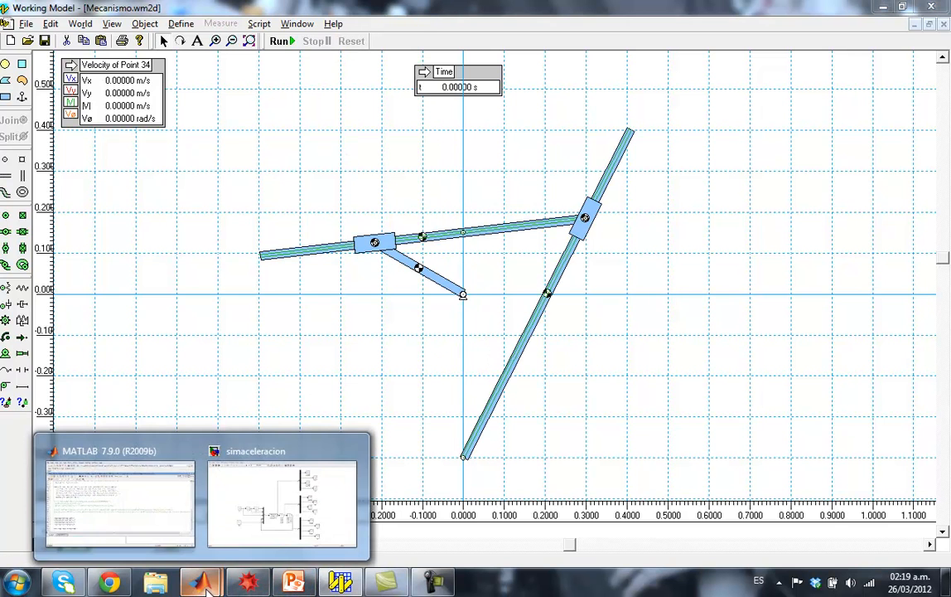
pyautogui.click(286, 524)
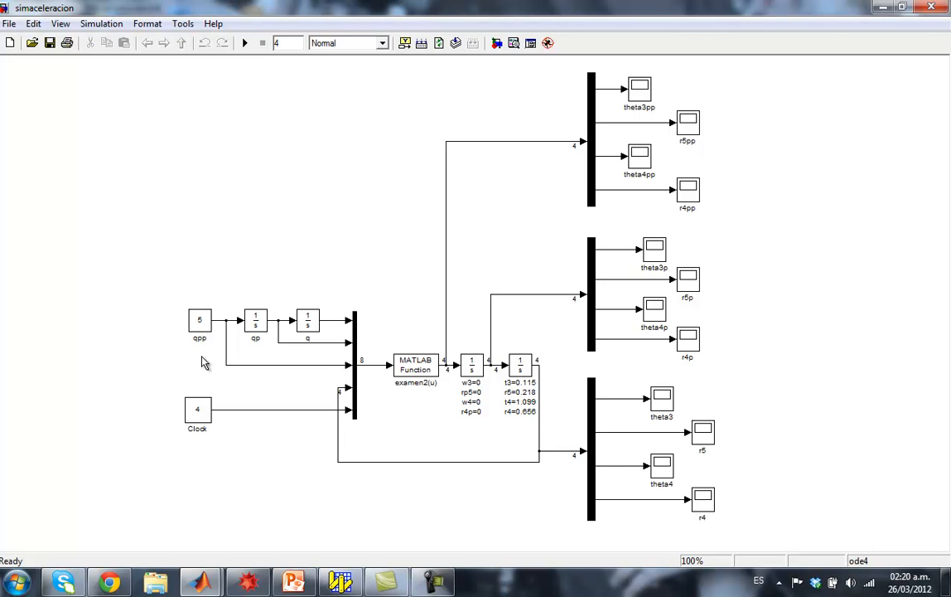
pyautogui.click(880, 8)
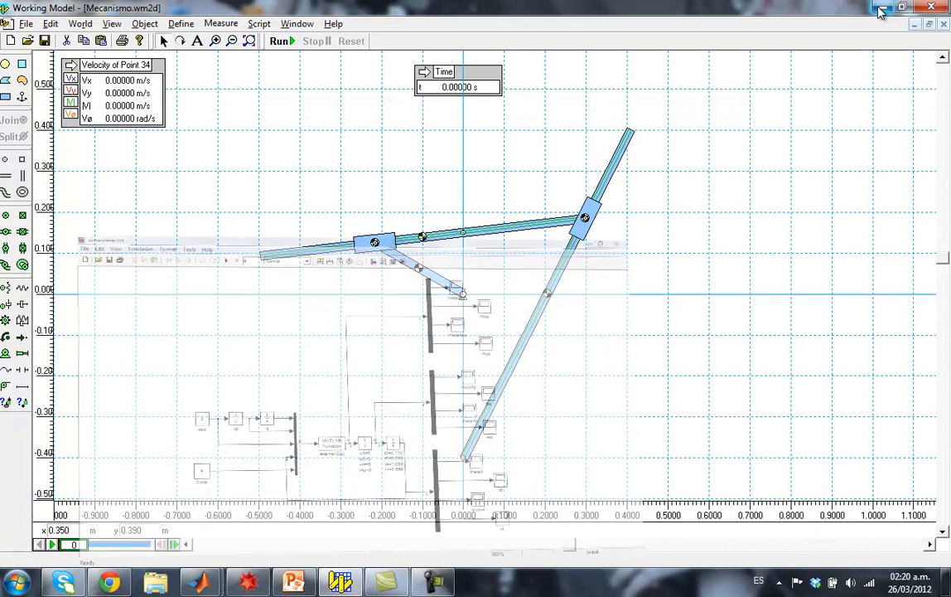
# Check the type and value of the motor at the crank's fixed pivot
pyautogui.click(463, 297)
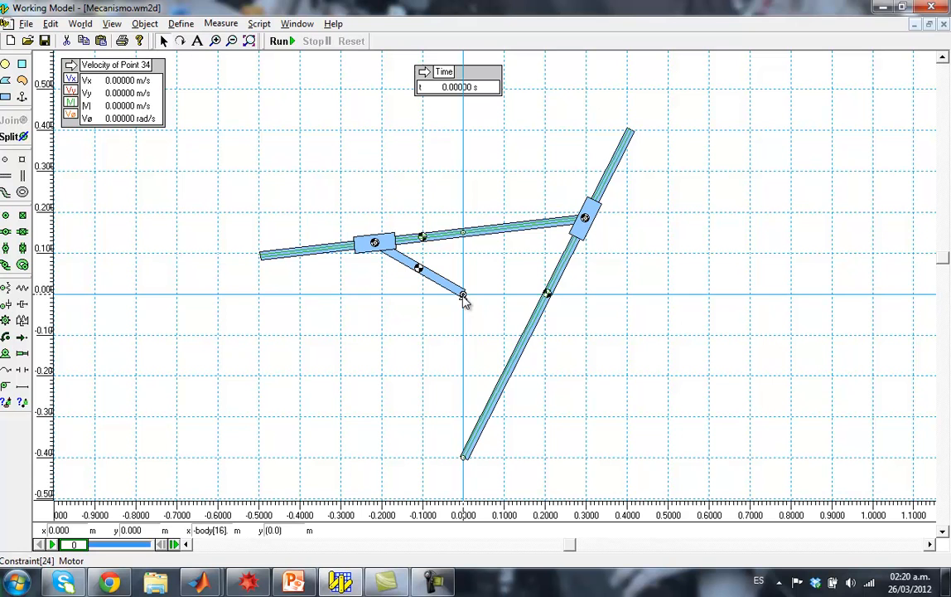
pyautogui.doubleClick(463, 297)
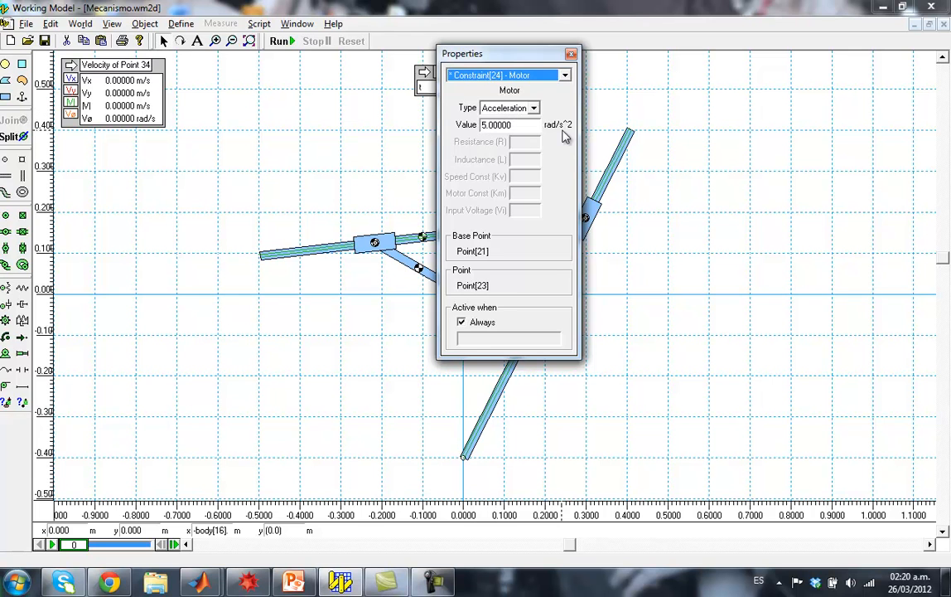
pyautogui.click(571, 54)
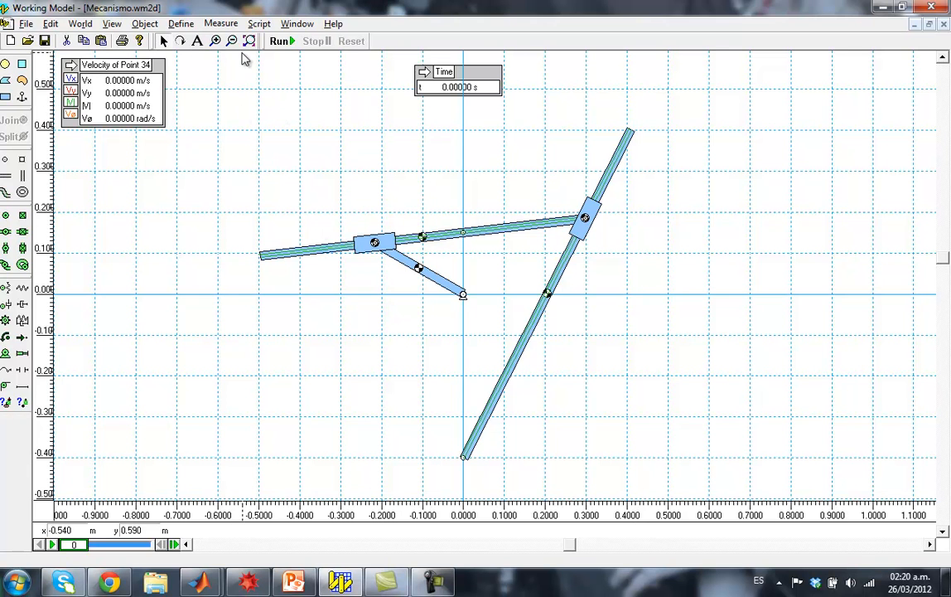
# Add a rotation acceleration graph for the left long bar and place it below the velocity meter
pyautogui.click(216, 41)
pyautogui.click(300, 240)
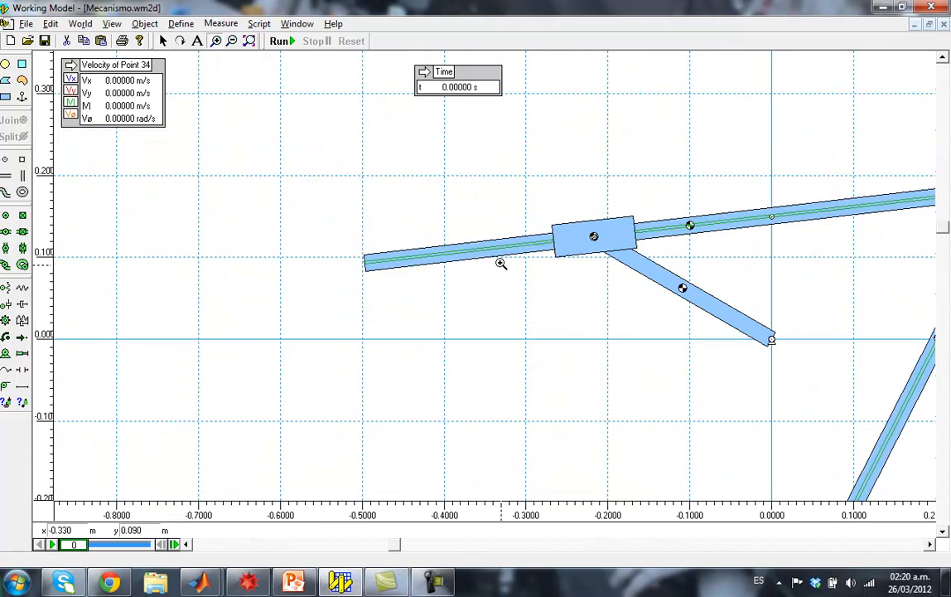
pyautogui.click(165, 43)
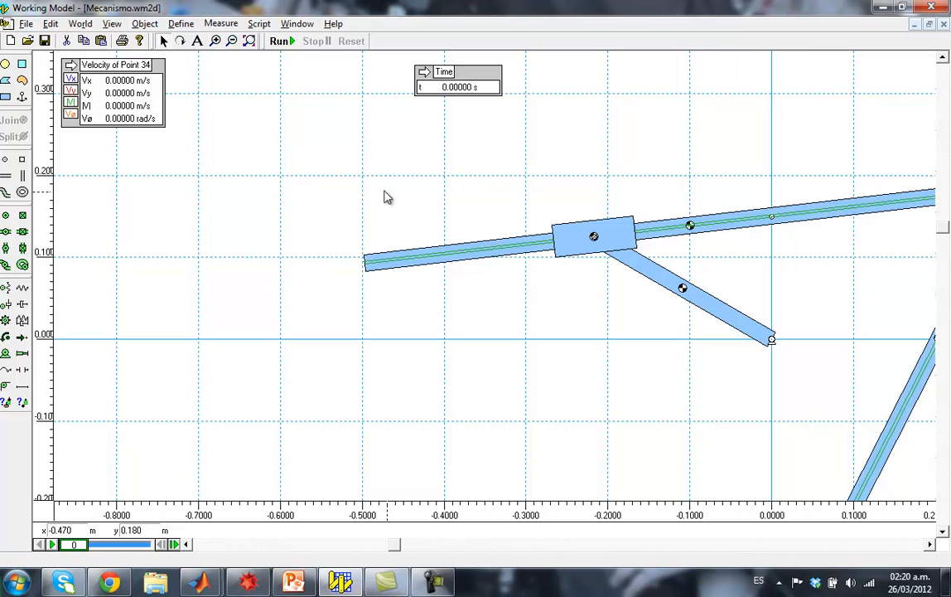
pyautogui.click(466, 261)
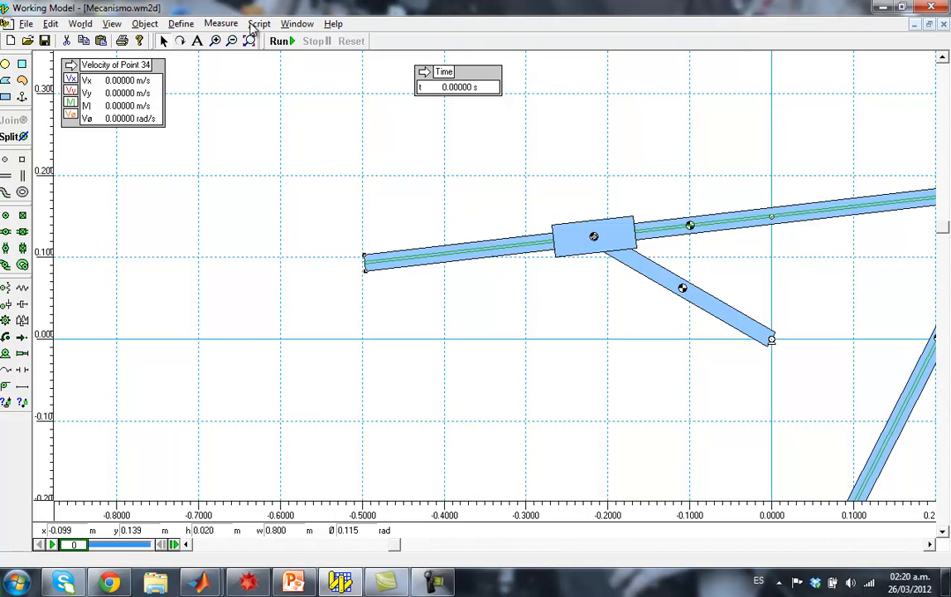
pyautogui.click(222, 24)
pyautogui.moveTo(276, 93)
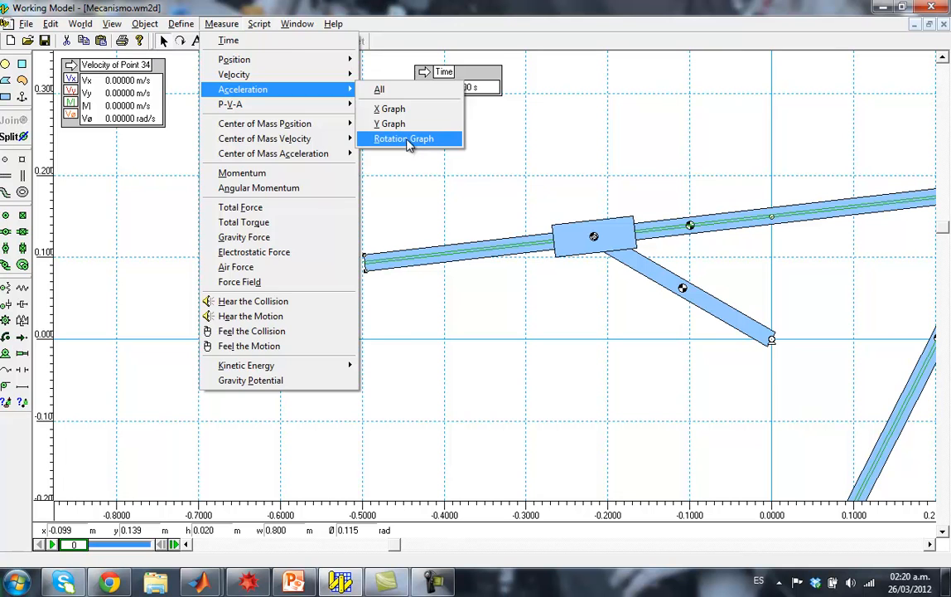
pyautogui.click(404, 138)
pyautogui.moveTo(234, 72); pyautogui.dragTo(215, 156)
pyautogui.click(478, 209)
# Add a rotation acceleration graph for the right inclined bar and place it beside the mechanism
pyautogui.moveTo(396, 543); pyautogui.dragTo(587, 544)
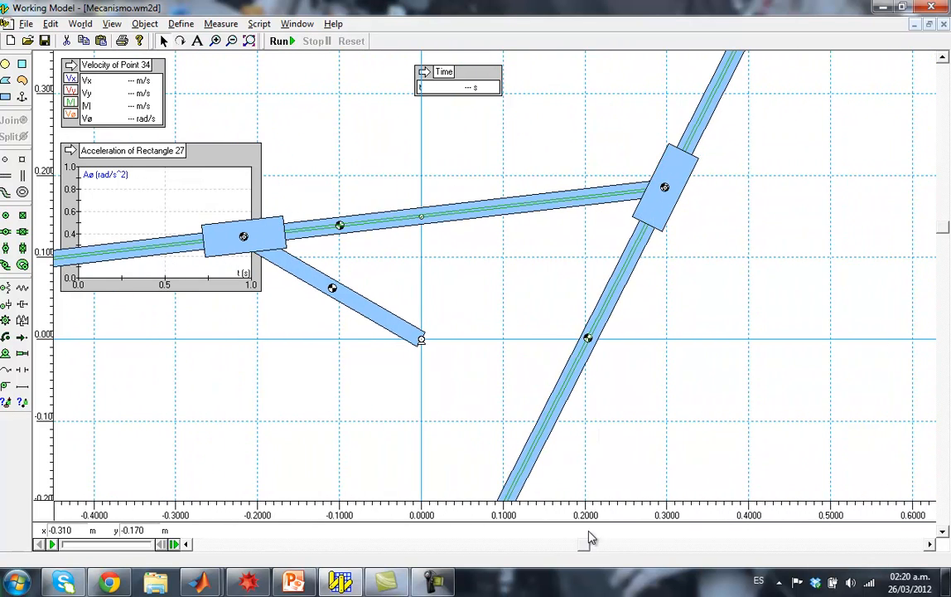
pyautogui.click(698, 151)
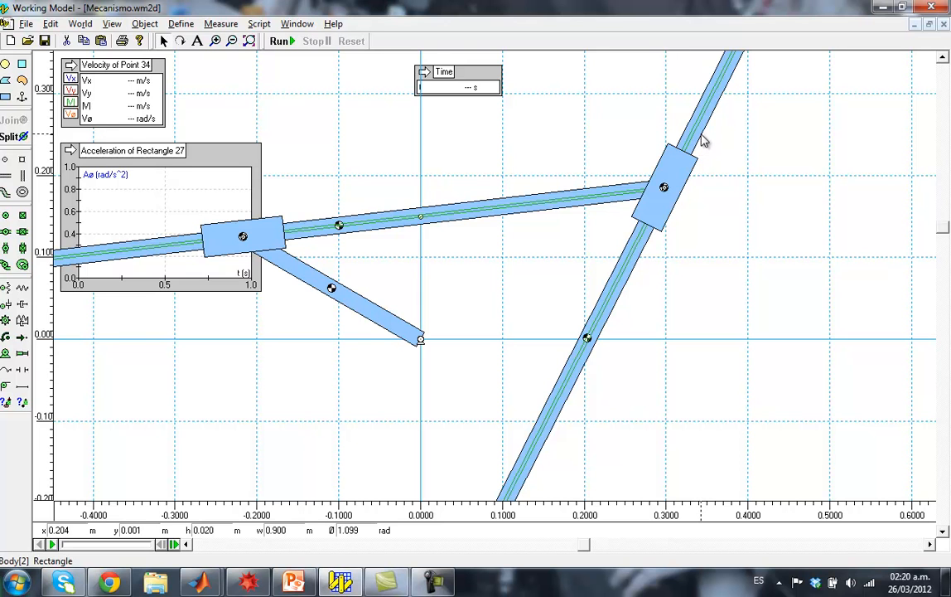
pyautogui.scroll(3, 701, 141)
pyautogui.click(220, 24)
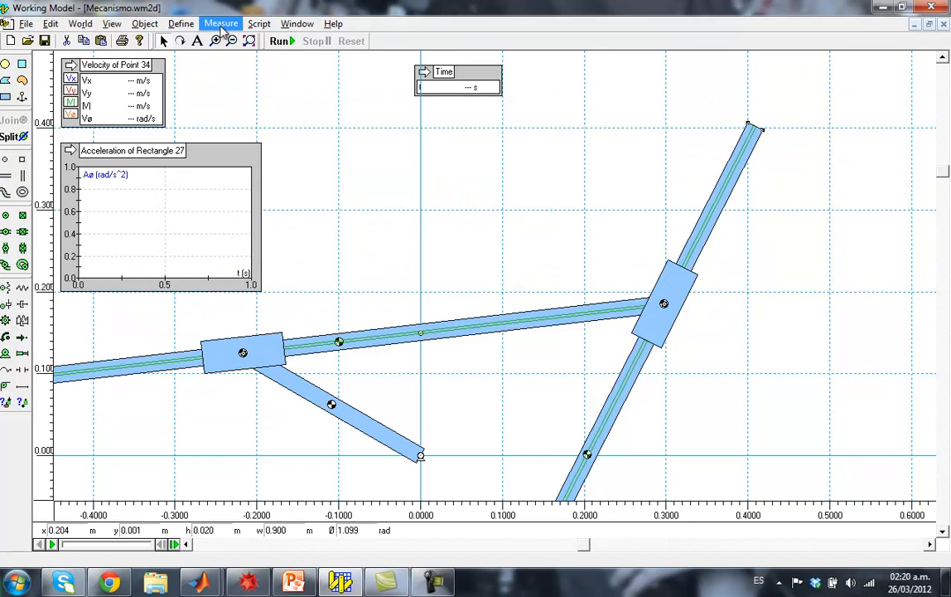
pyautogui.moveTo(262, 94)
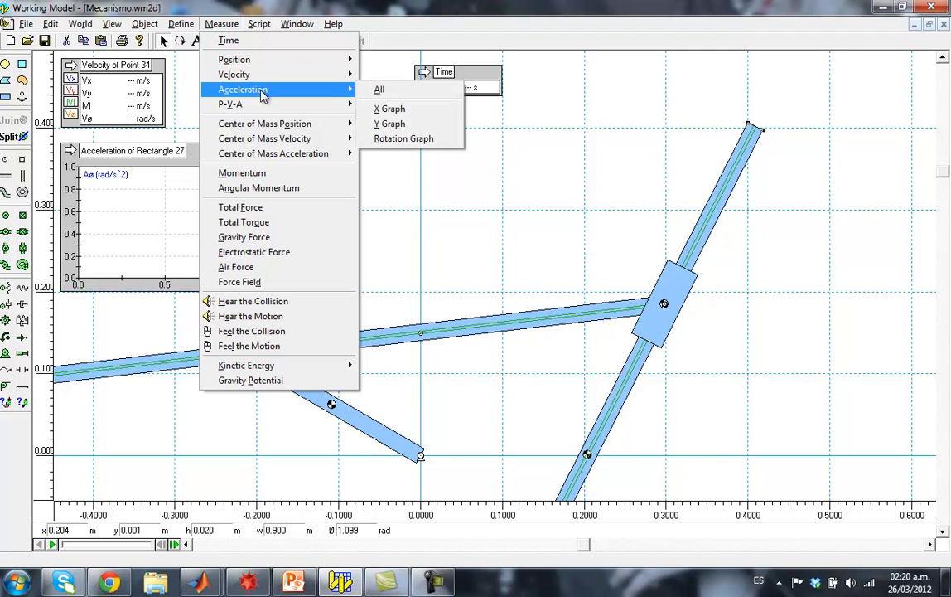
pyautogui.click(382, 140)
pyautogui.moveTo(232, 227); pyautogui.dragTo(769, 166)
# Arrange the two acceleration graphs side by side below the mechanism and enlarge them
pyautogui.click(250, 40)
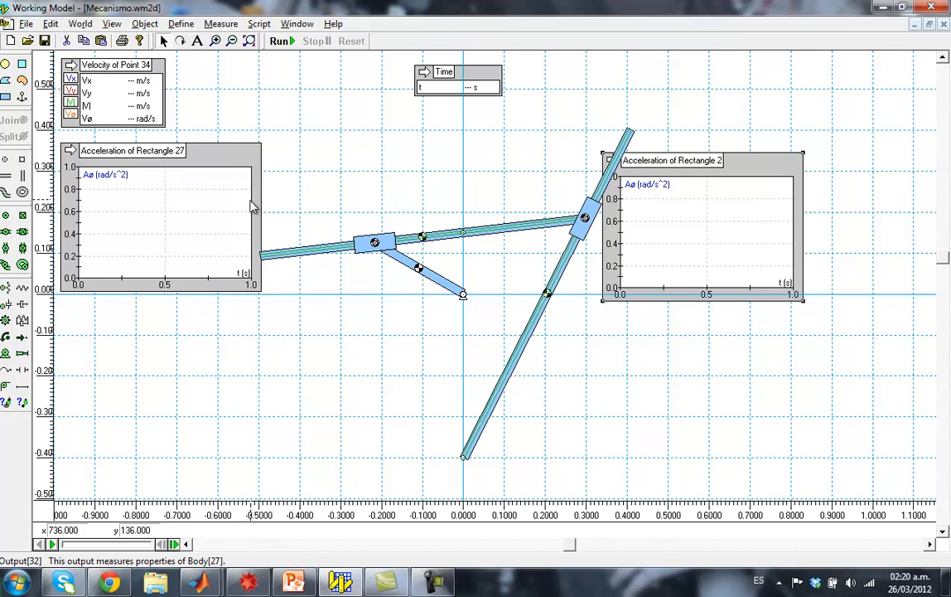
pyautogui.moveTo(246, 155); pyautogui.dragTo(462, 295)
pyautogui.moveTo(741, 182); pyautogui.dragTo(638, 313)
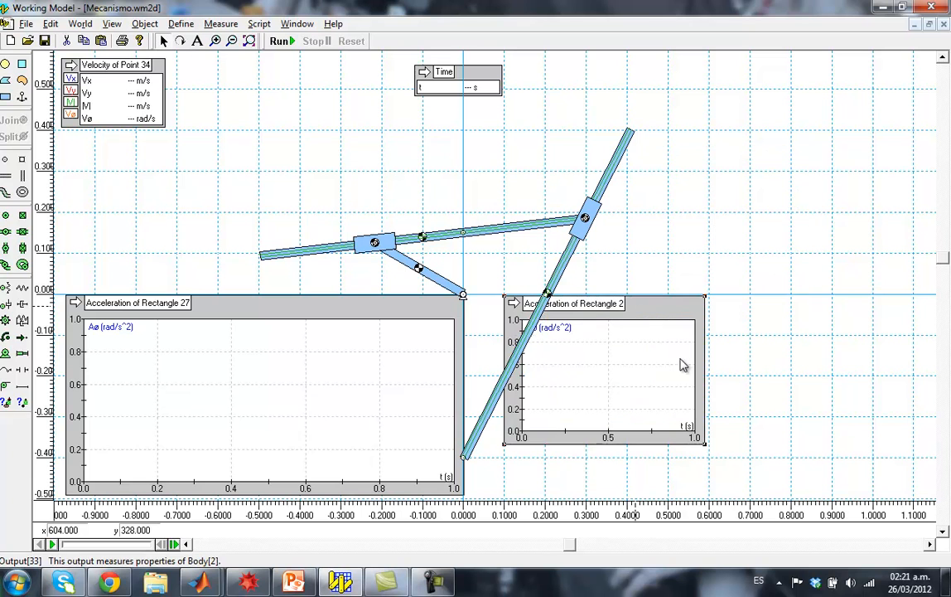
pyautogui.moveTo(709, 448); pyautogui.dragTo(925, 498)
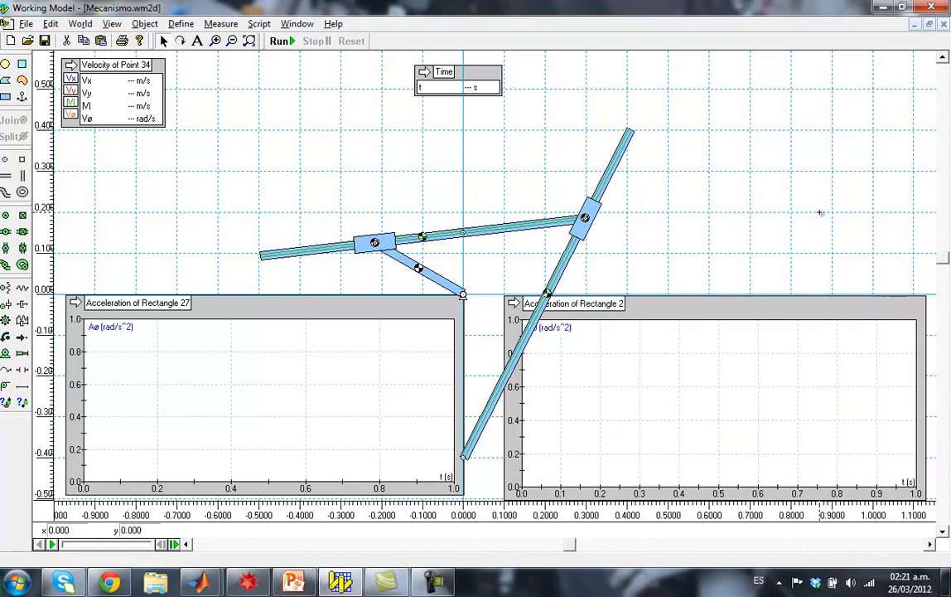
# Set the simulation's pause control to pause when time > 4
pyautogui.click(80, 25)
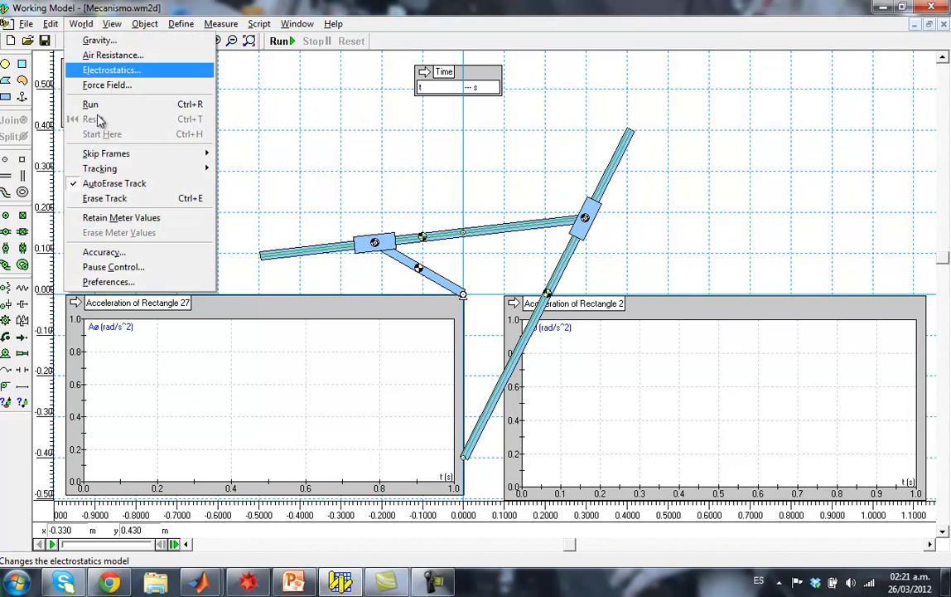
pyautogui.click(116, 269)
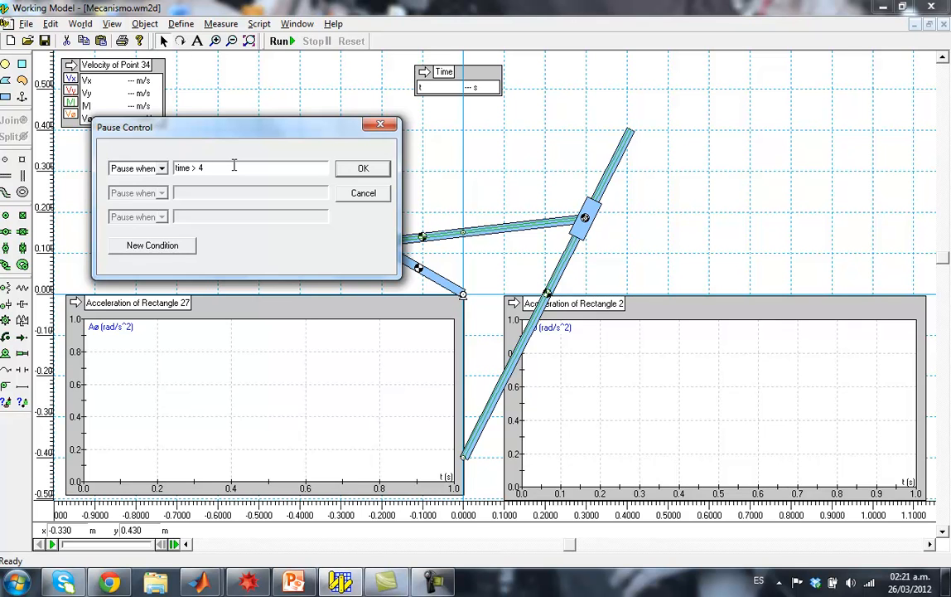
pyautogui.press('Return')
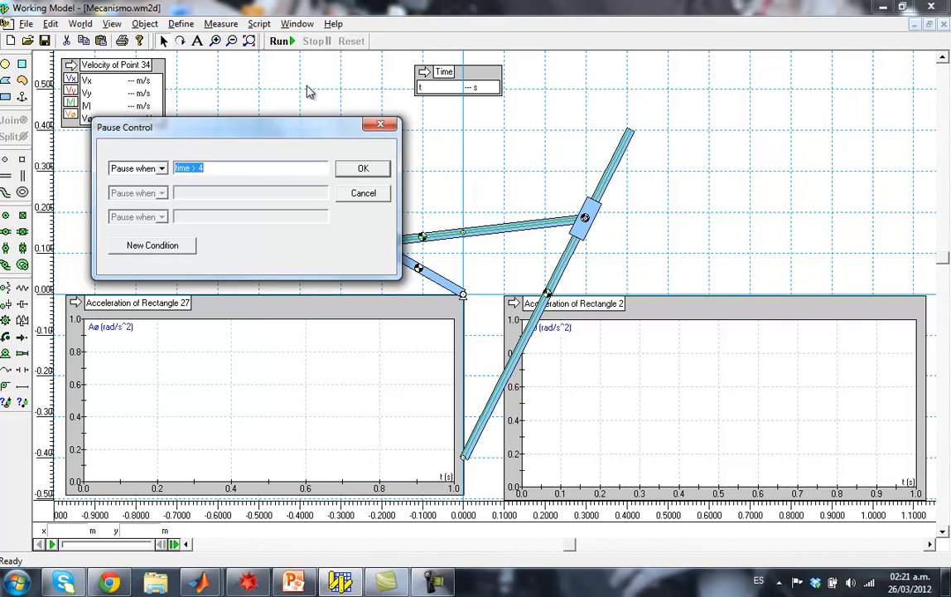
pyautogui.click(361, 168)
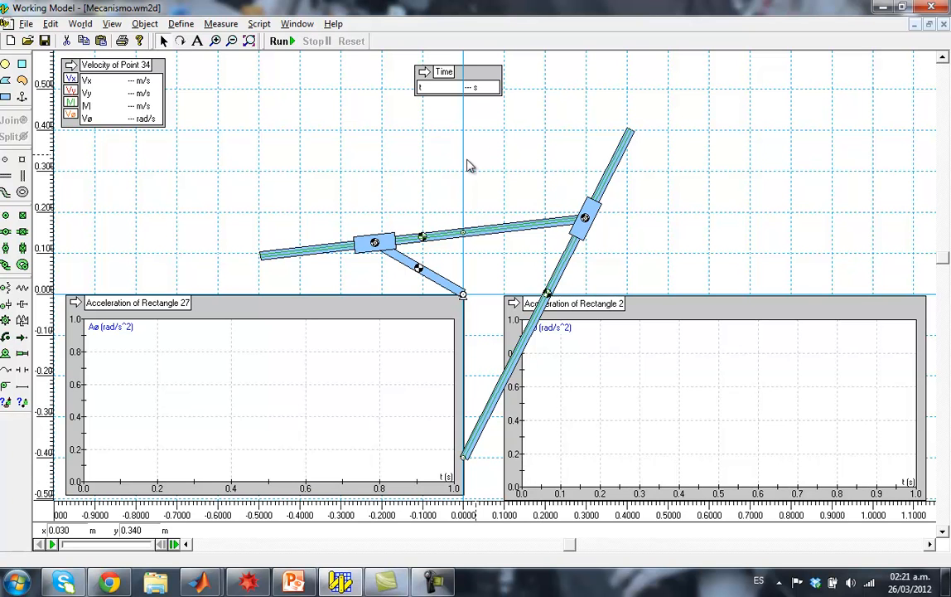
# Run the simulation up to the pause, choosing to continue despite inconsistent constraints, and reset it to the initial conditions
pyautogui.click(278, 45)
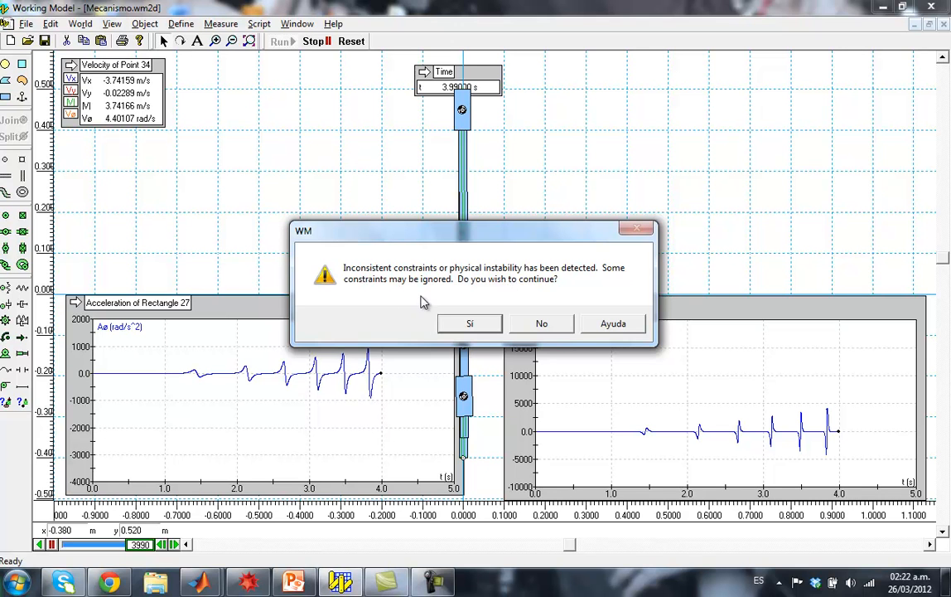
pyautogui.click(469, 324)
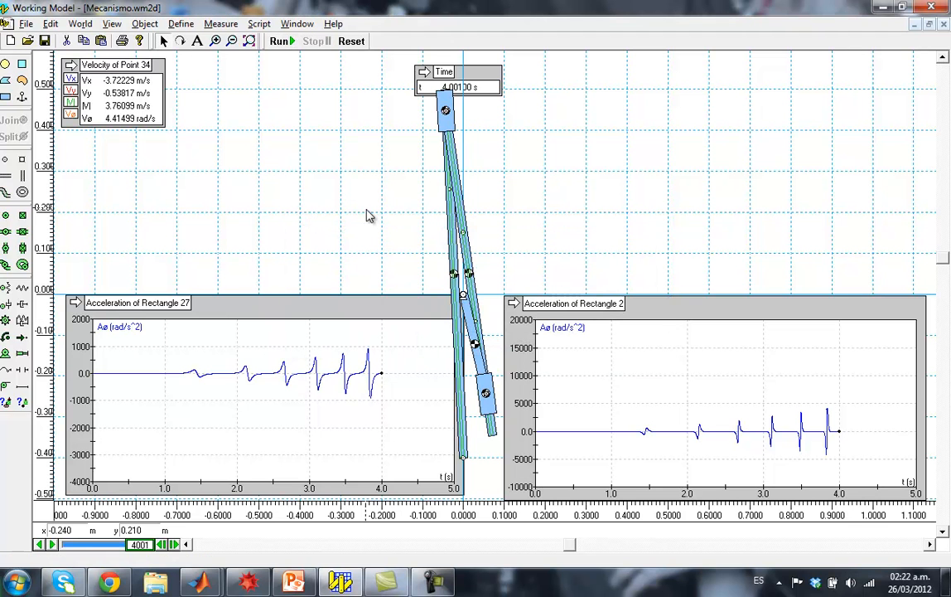
pyautogui.click(499, 91)
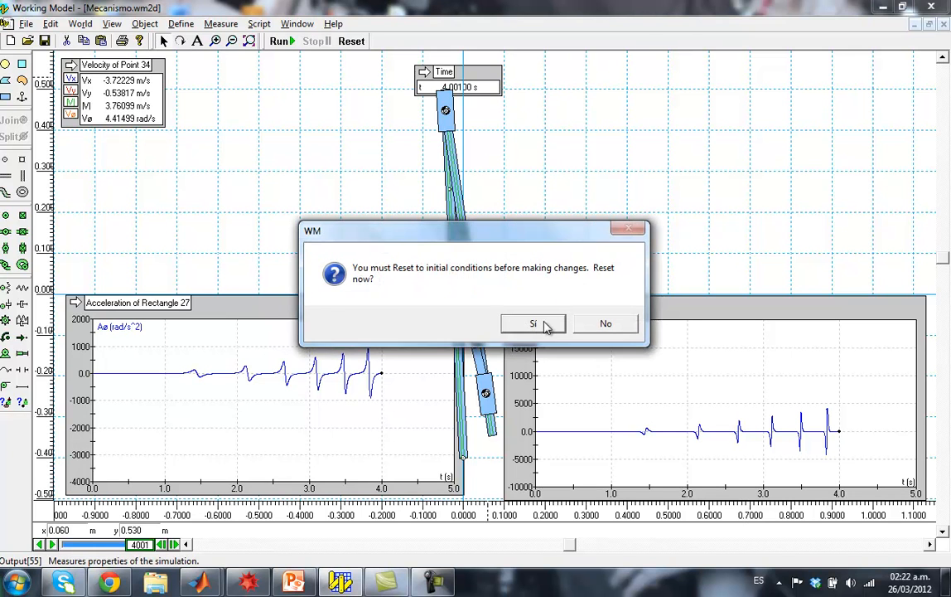
pyautogui.click(534, 324)
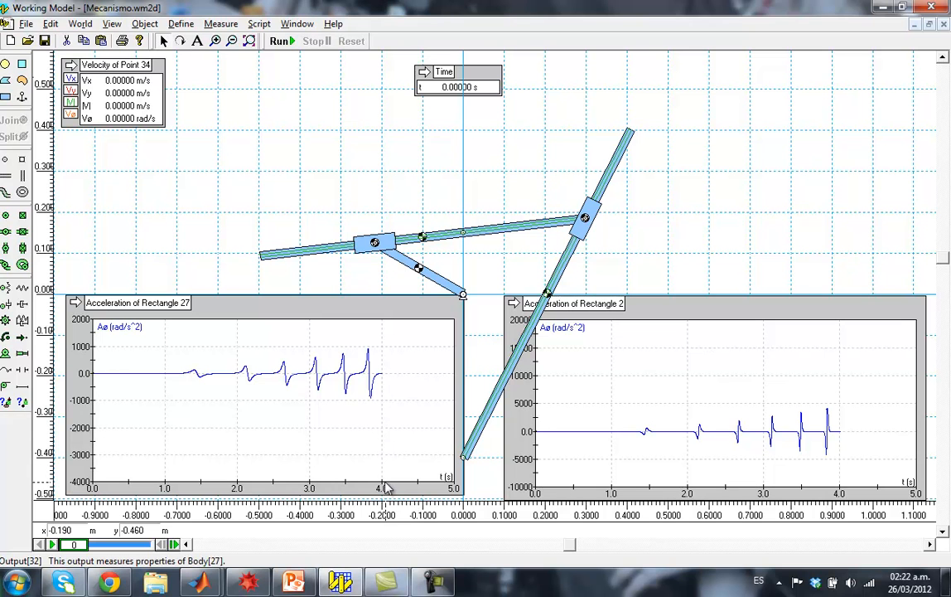
# Set the time axis maximum of the Acceleration of Rectangle 27 graph to 4
pyautogui.doubleClick(385, 387)
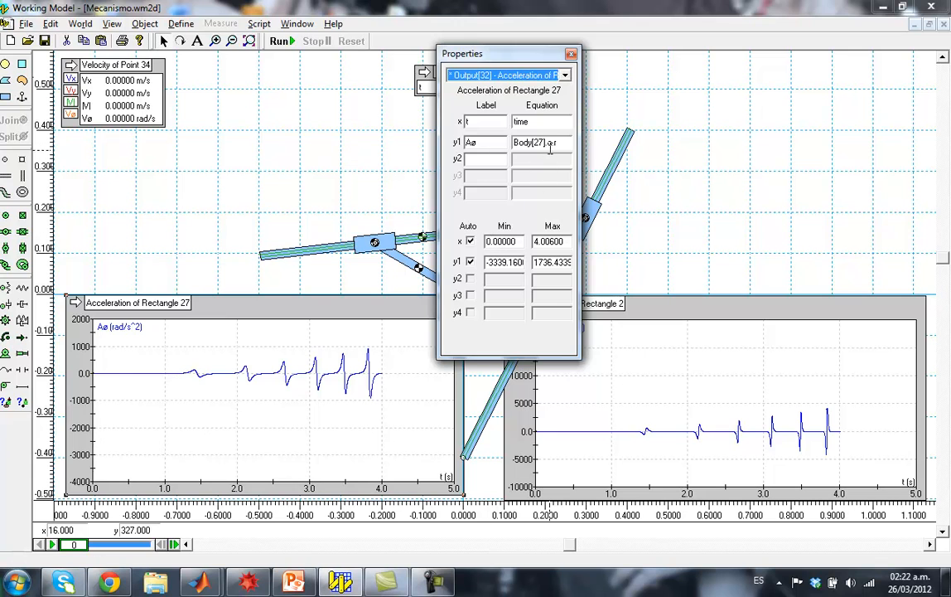
pyautogui.doubleClick(567, 241)
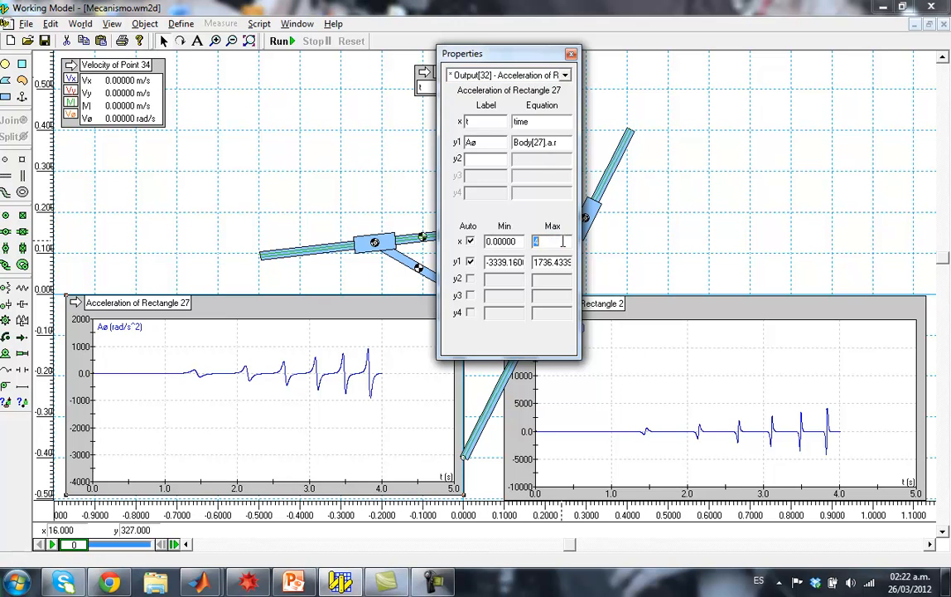
pyautogui.press('Return')
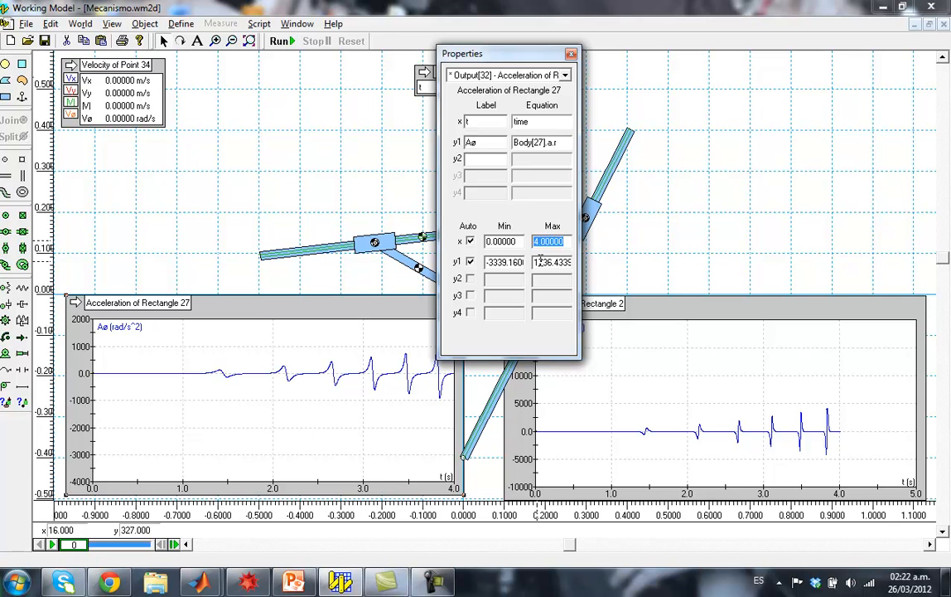
pyautogui.click(703, 212)
pyautogui.click(570, 54)
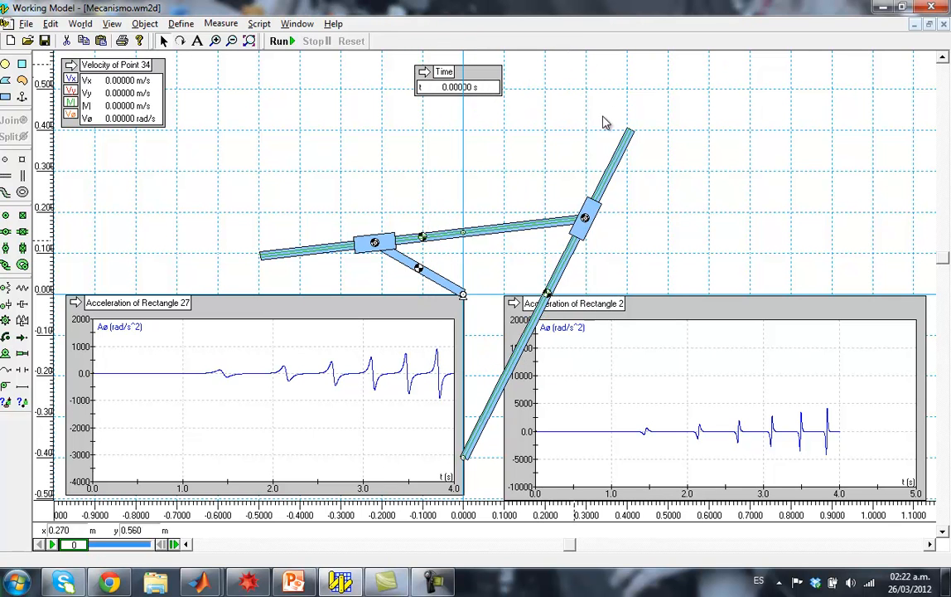
# Set the time axis maximum of the Acceleration of Rectangle 2 graph to 4
pyautogui.doubleClick(700, 371)
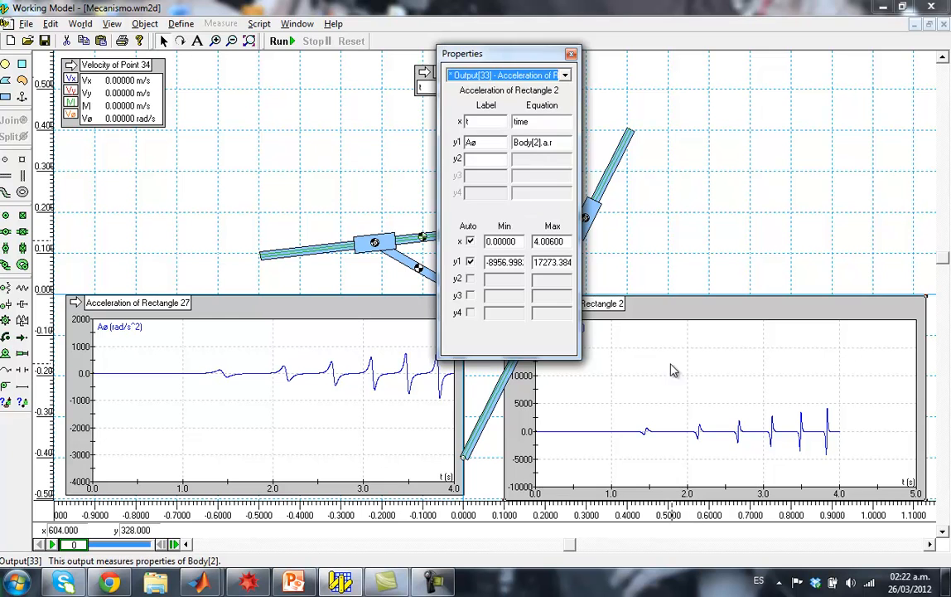
pyautogui.click(564, 244)
pyautogui.write('4')
pyautogui.press('Return')
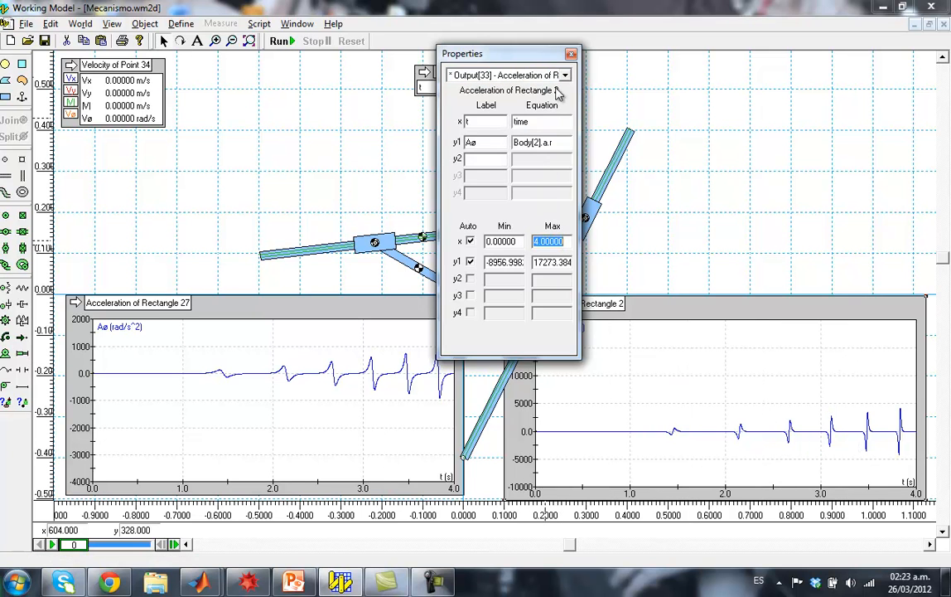
pyautogui.click(571, 55)
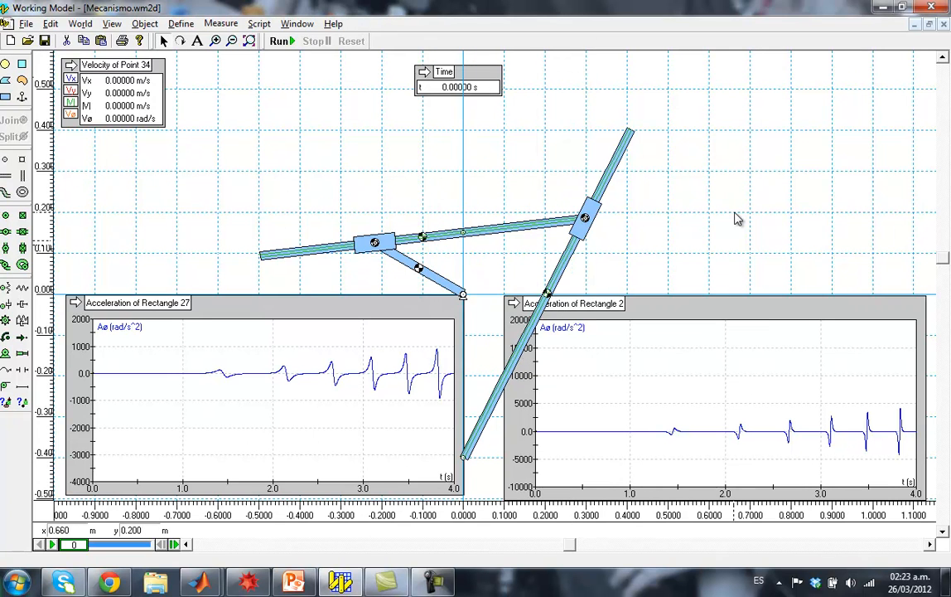
# Switch to the simaceleracion Simulink model and open the theta3pp scope to view its acceleration curve
pyautogui.scroll(-5, 738, 219)
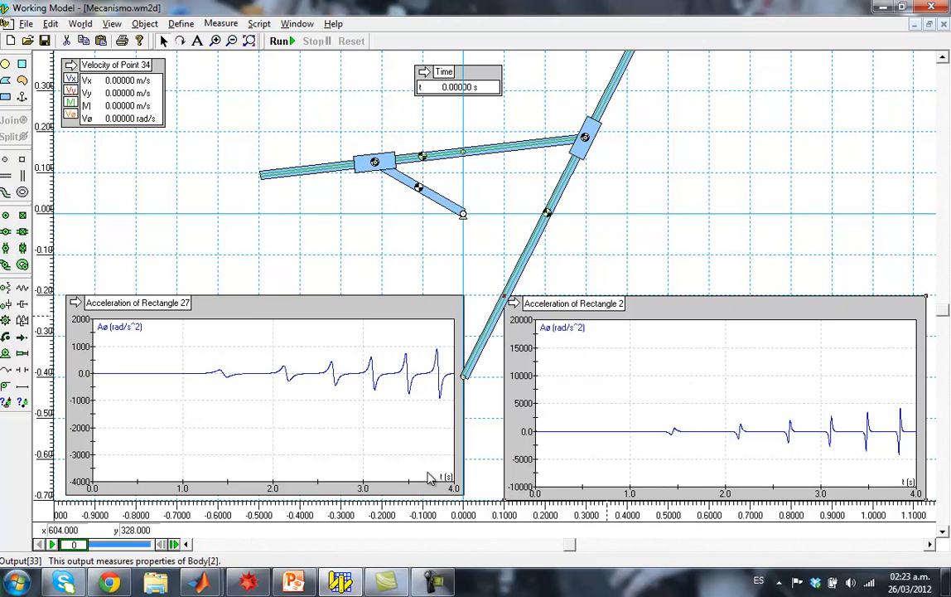
pyautogui.moveTo(199, 582)
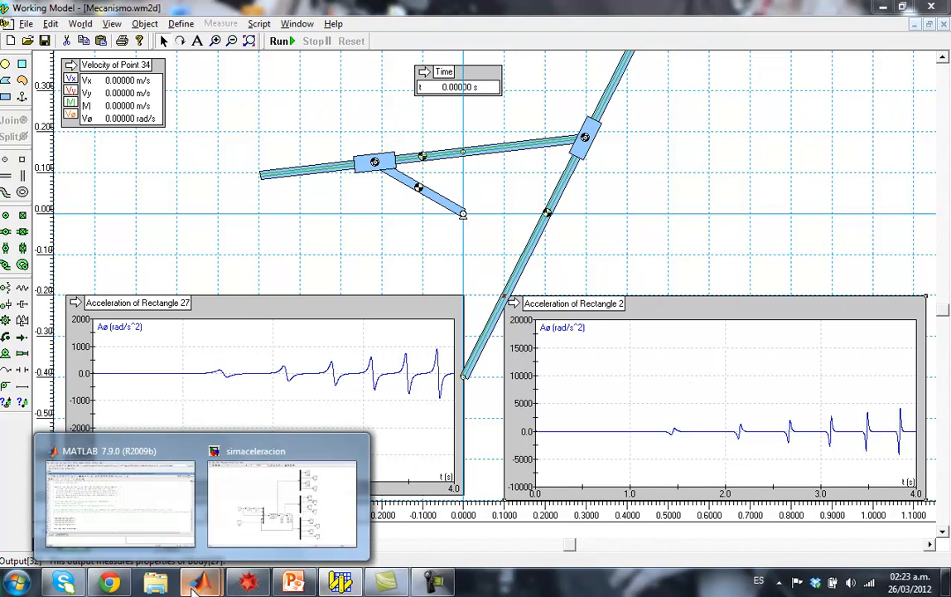
pyautogui.click(278, 500)
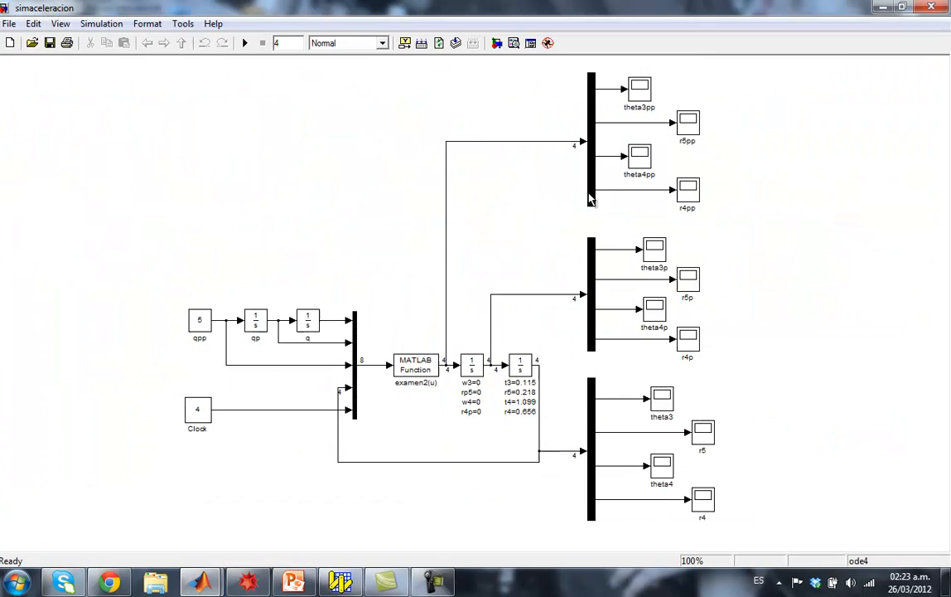
pyautogui.doubleClick(638, 89)
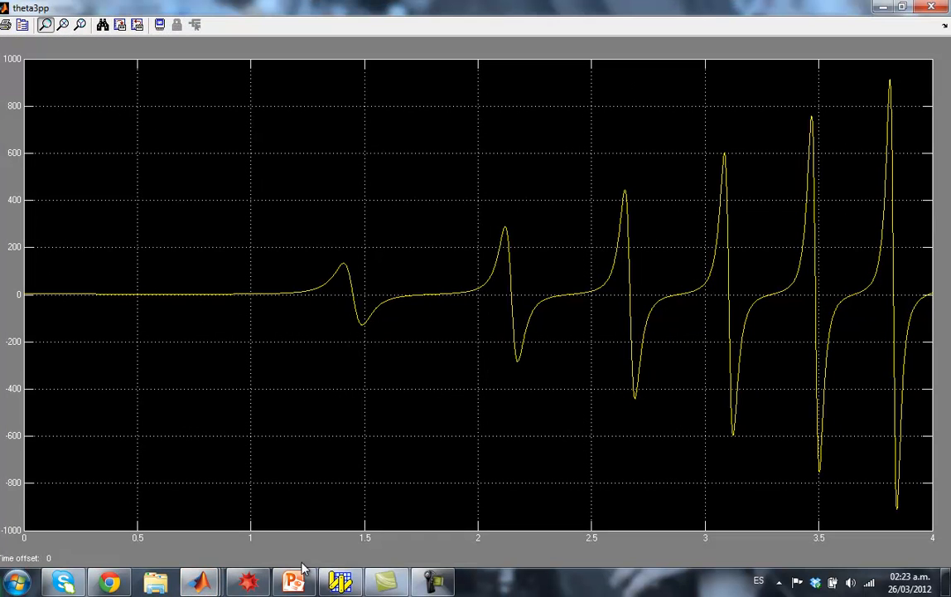
# Return to Working Model, widen the Rectangle 27 acceleration graph across the workspace, and place it below the crank pivot
pyautogui.click(339, 582)
pyautogui.moveTo(363, 314); pyautogui.dragTo(362, 71)
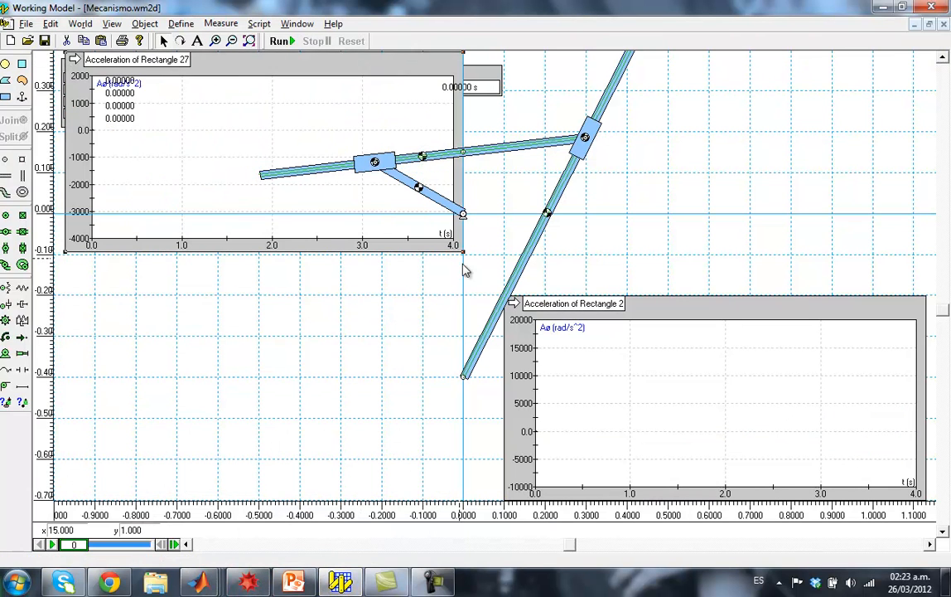
pyautogui.moveTo(464, 259); pyautogui.dragTo(924, 296)
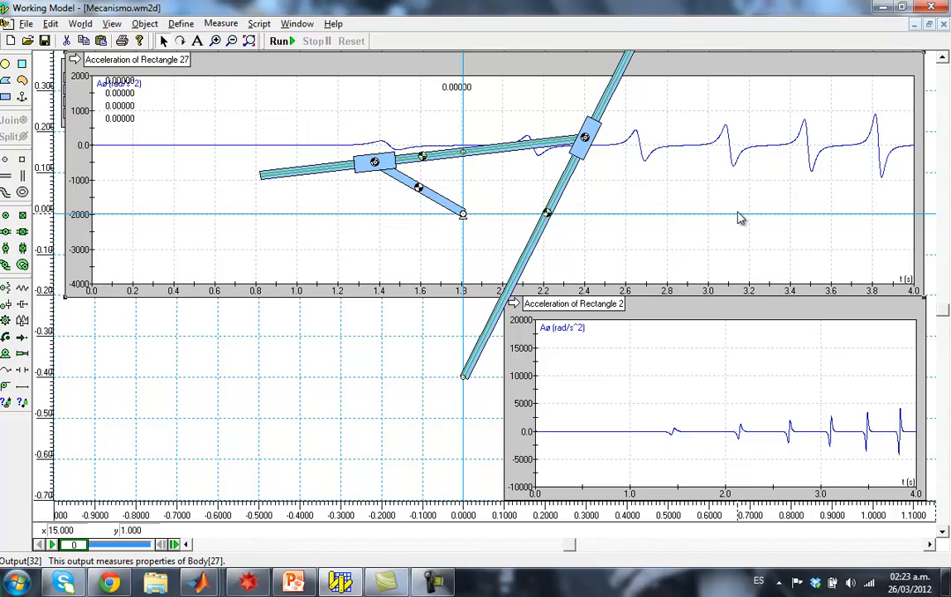
pyautogui.moveTo(739, 71); pyautogui.dragTo(733, 266)
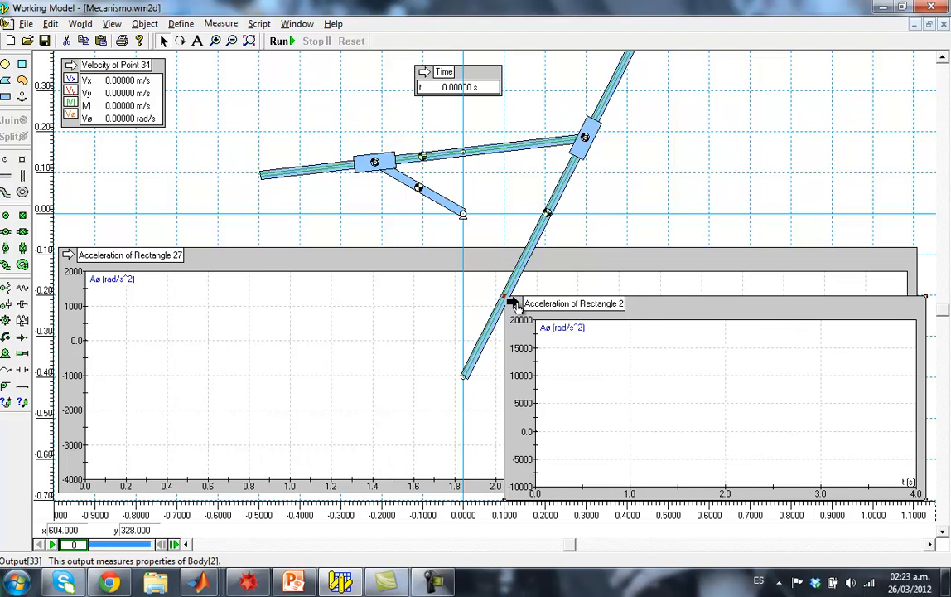
# Switch the Rectangle 2 acceleration output to a bar display beside the velocity meter and stretch the Rectangle 27 graph slightly wider
pyautogui.click(513, 304)
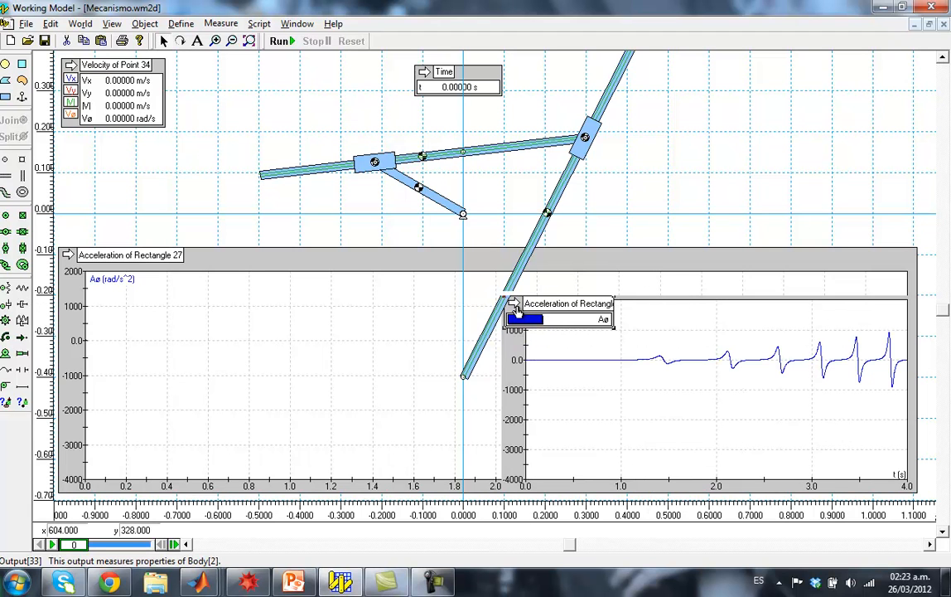
pyautogui.moveTo(535, 306); pyautogui.dragTo(209, 68)
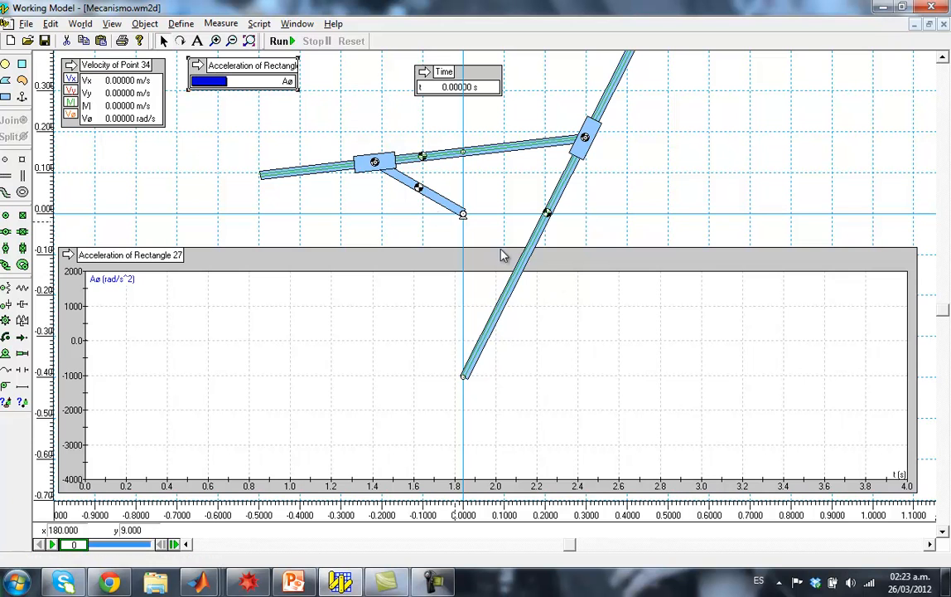
pyautogui.moveTo(917, 249); pyautogui.dragTo(932, 261)
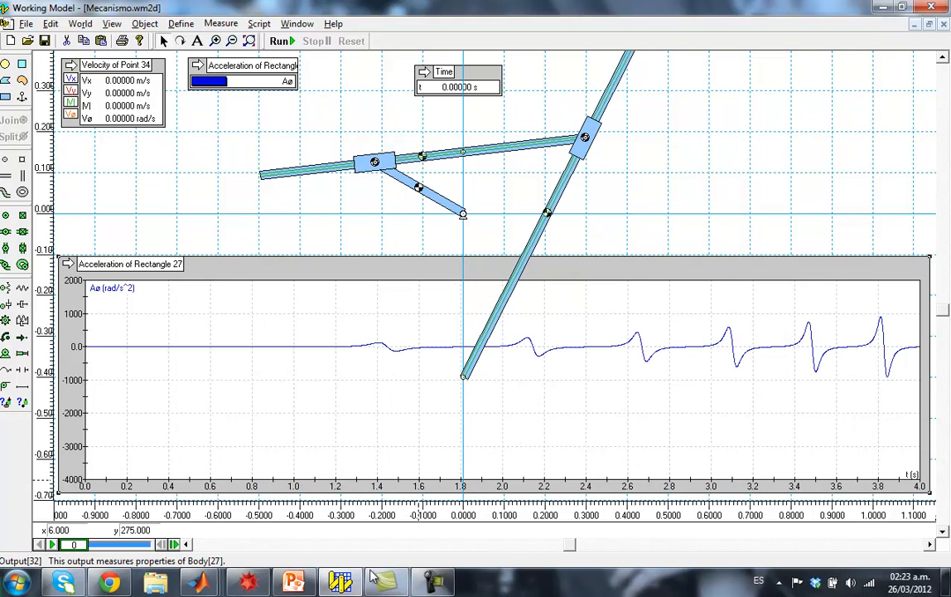
# Compare the theta3pp scope with the Rectangle 27 acceleration graph by placing the scope above it, and close the scope
pyautogui.moveTo(249, 586)
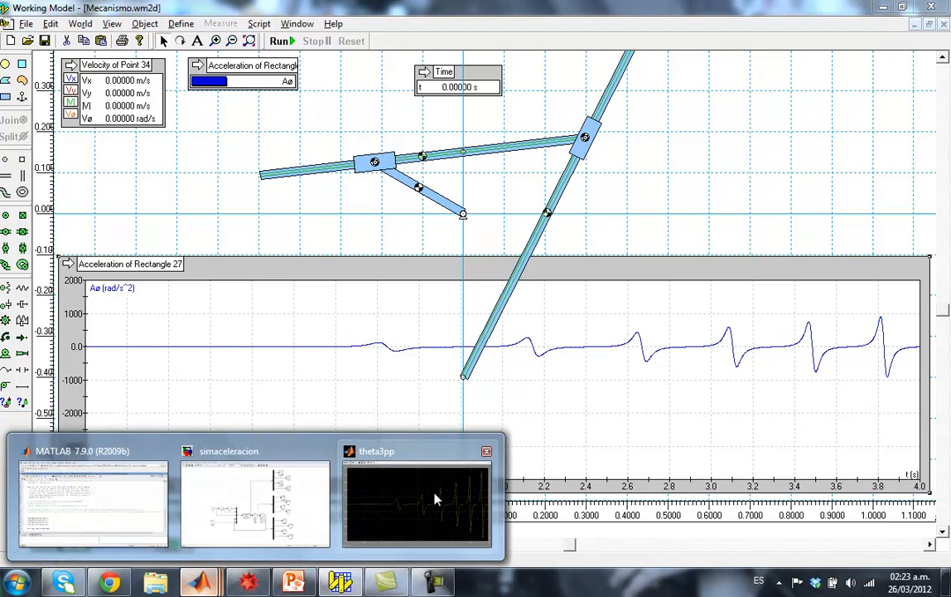
pyautogui.click(435, 497)
pyautogui.click(907, 10)
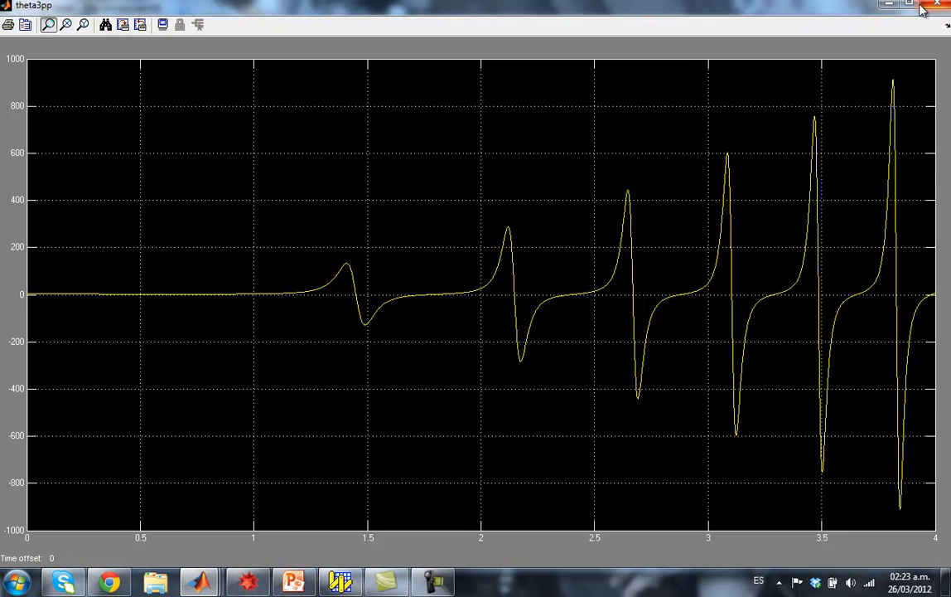
pyautogui.moveTo(844, 6); pyautogui.dragTo(892, 36)
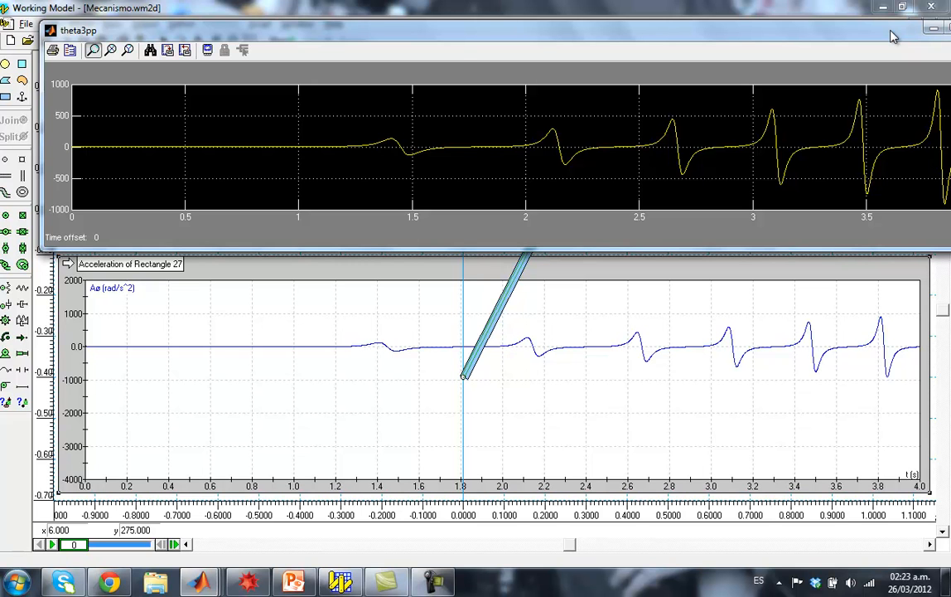
pyautogui.moveTo(893, 37); pyautogui.dragTo(843, 40)
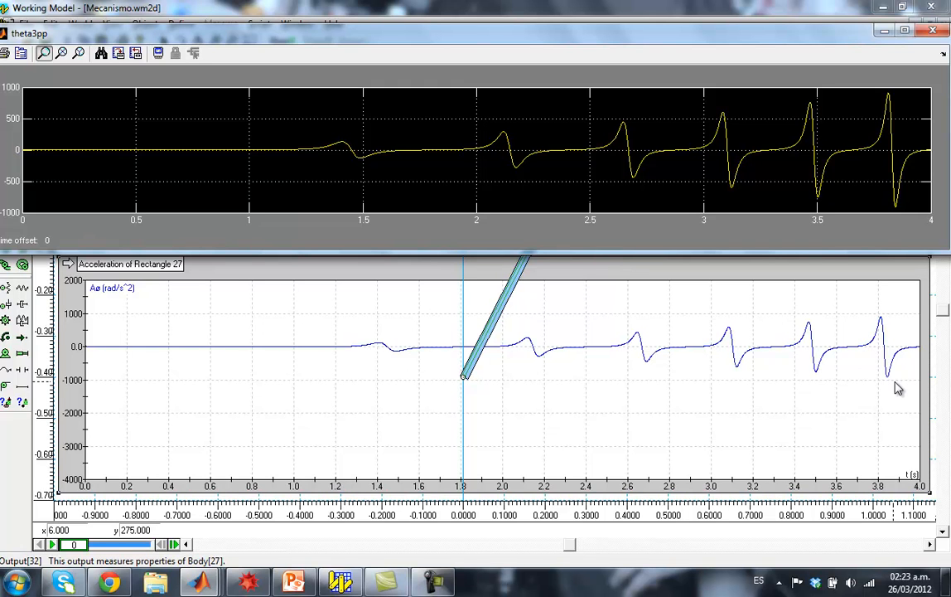
pyautogui.click(933, 32)
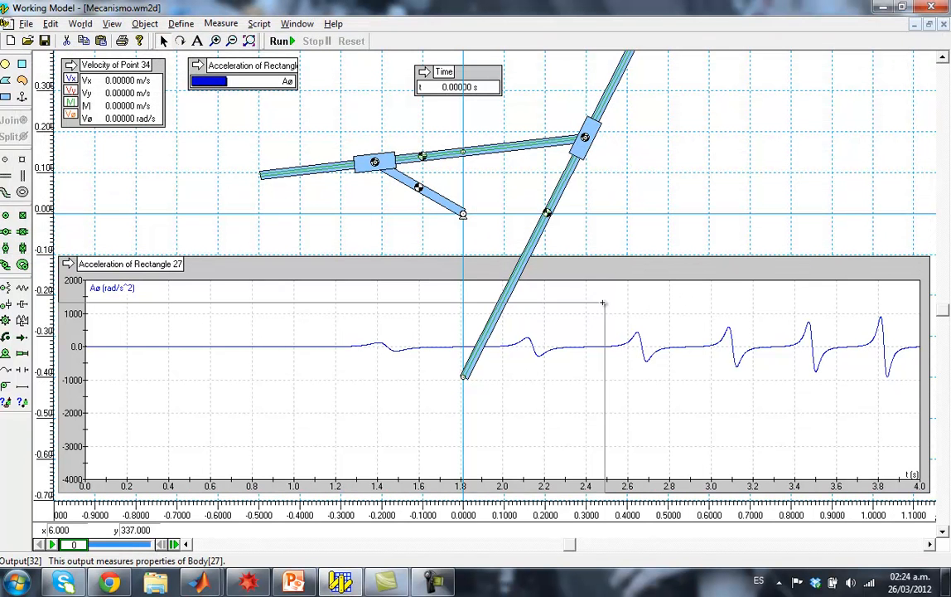
# Narrow the Rectangle 27 graph to half width, return the Rectangle 2 output to graph display, and enlarge it alongside
pyautogui.moveTo(462, 255); pyautogui.dragTo(464, 257)
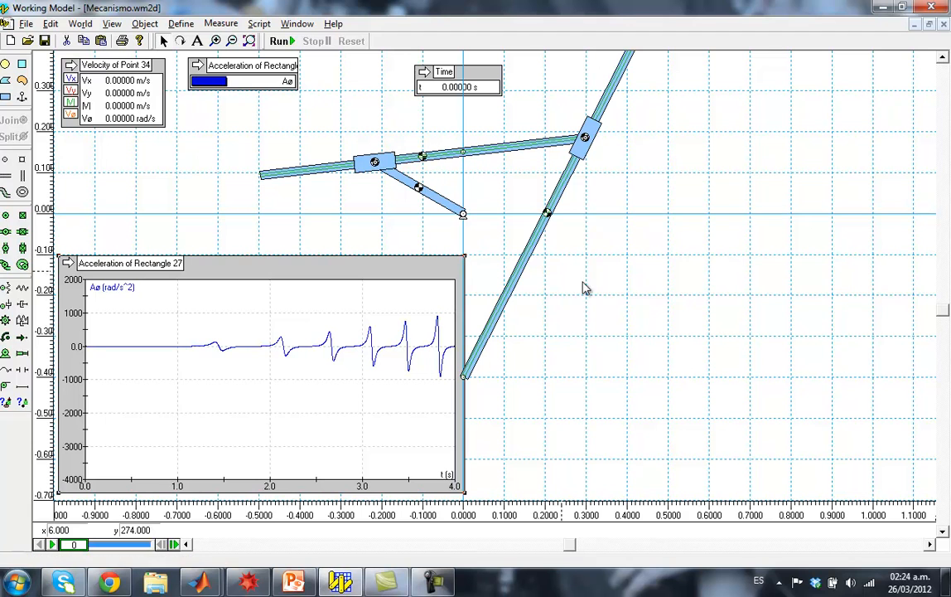
pyautogui.click(197, 67)
pyautogui.click(197, 66)
pyautogui.moveTo(337, 65); pyautogui.dragTo(677, 233)
pyautogui.moveTo(509, 427); pyautogui.dragTo(509, 494)
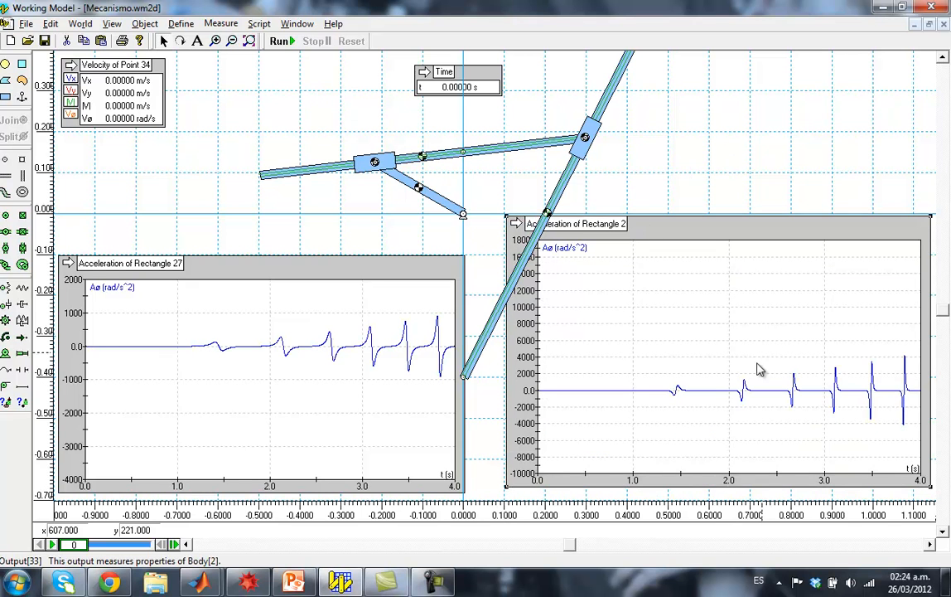
# Set the Rectangle 2 acceleration graph's y1 axis range to a minimum of -5000 and a maximum of 5000
pyautogui.doubleClick(729, 416)
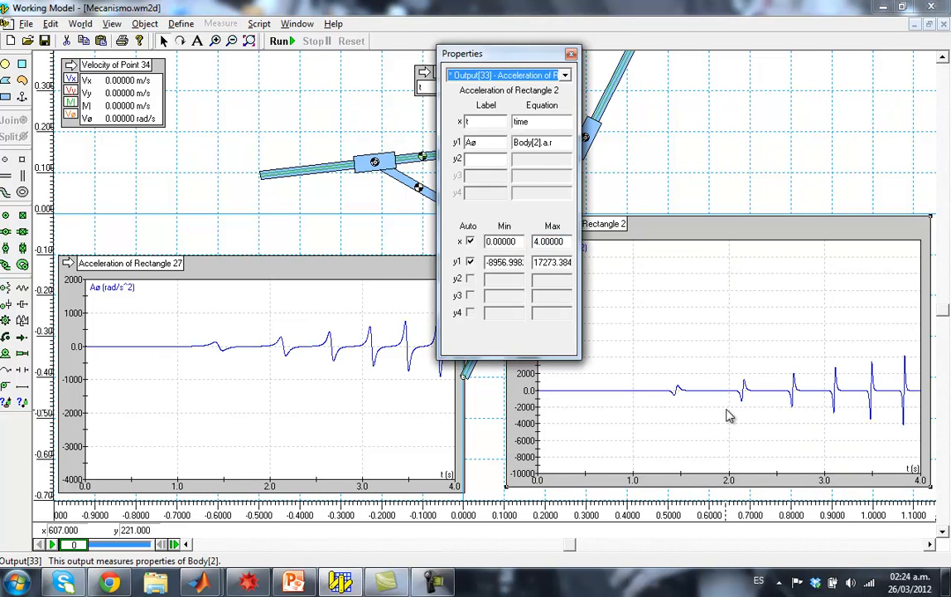
pyautogui.moveTo(524, 52); pyautogui.dragTo(384, 77)
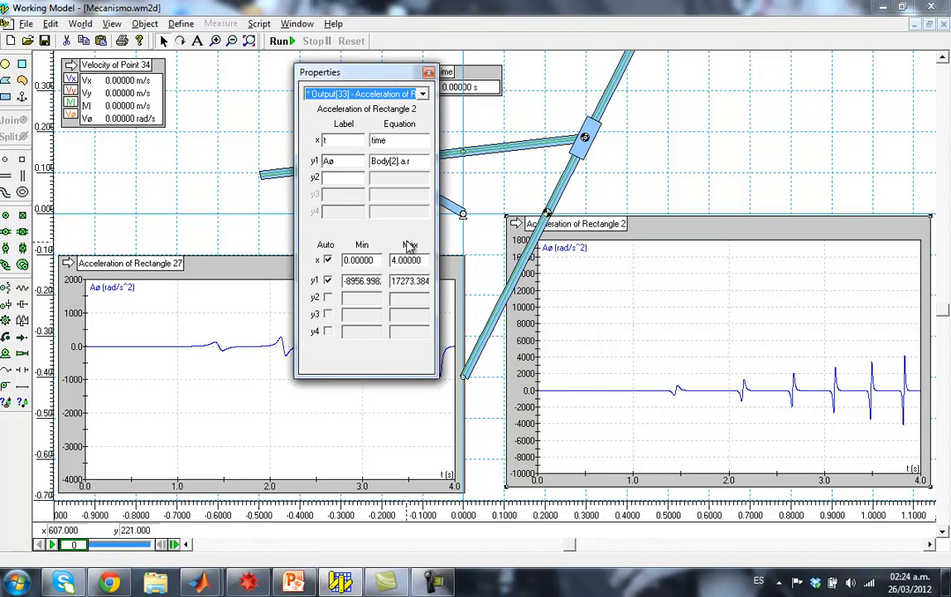
pyautogui.doubleClick(405, 283)
pyautogui.write('5')
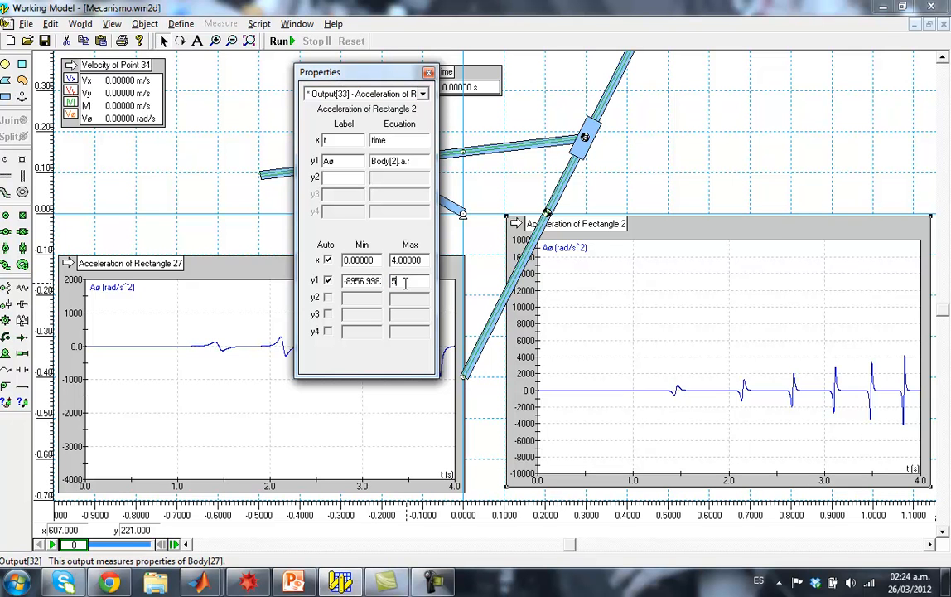
pyautogui.write('000')
pyautogui.doubleClick(378, 280)
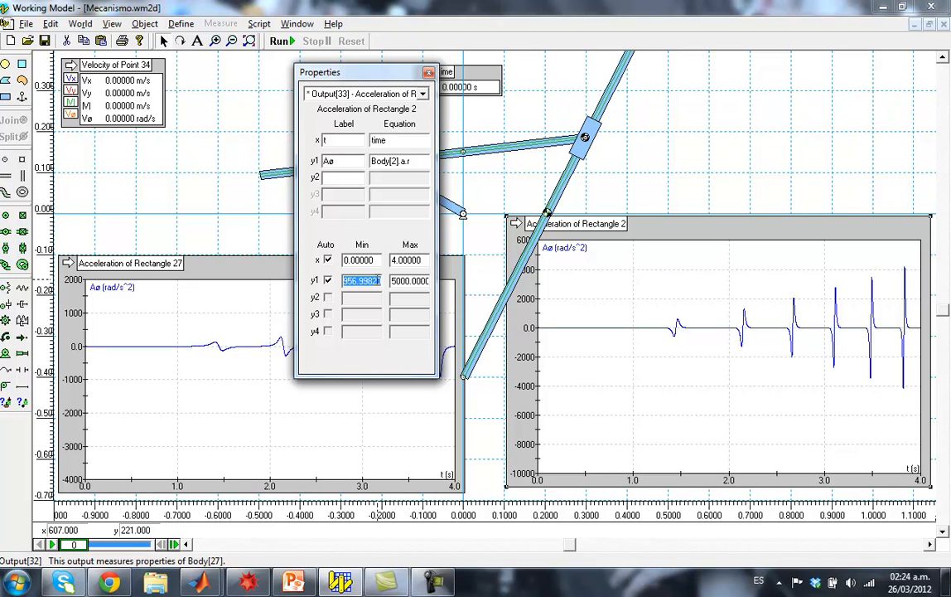
pyautogui.press('BackSpace')
pyautogui.press('Return')
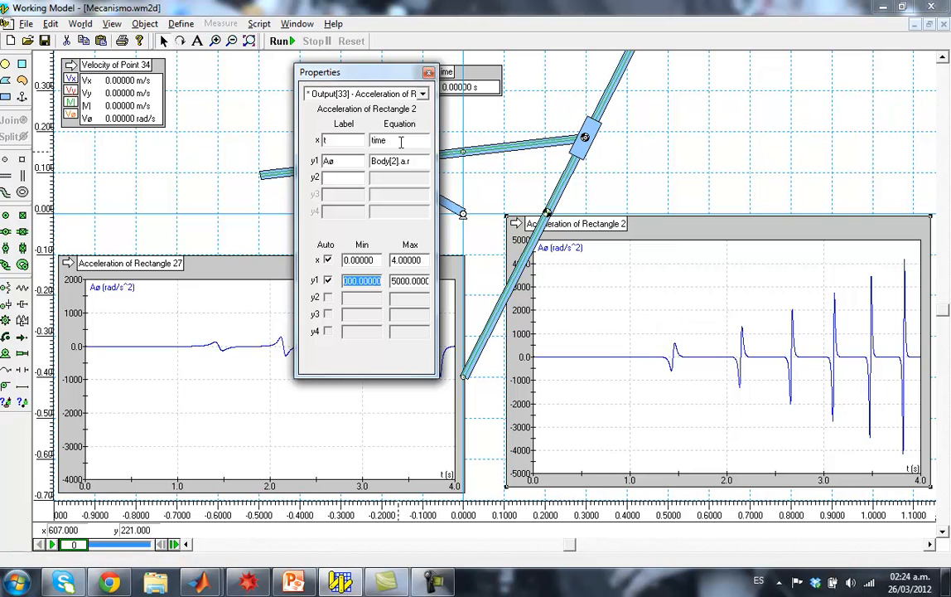
pyautogui.click(428, 72)
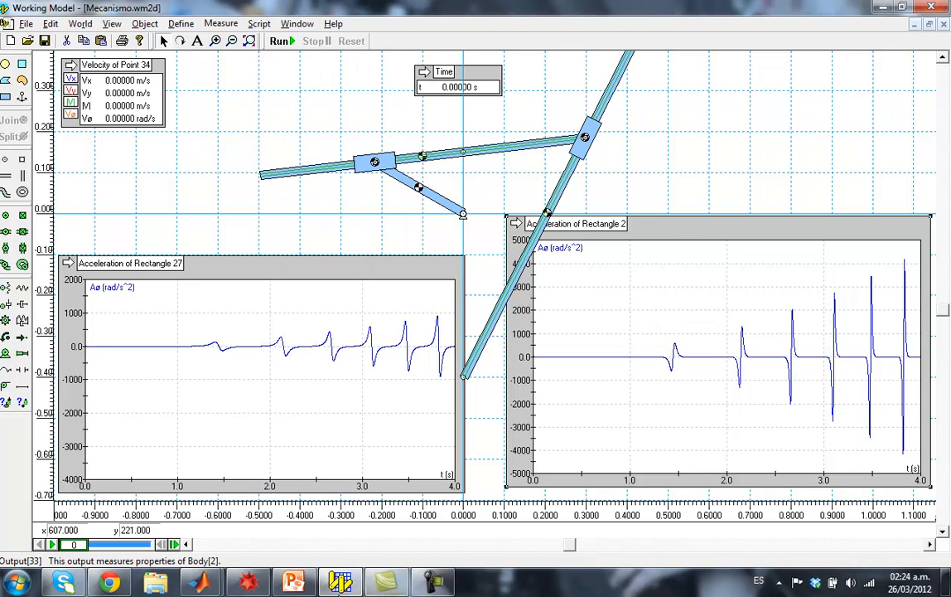
# Switch to the simaceleracion model in Simulink, open the theta4pp scope, and restore it to a smaller window
pyautogui.moveTo(204, 586)
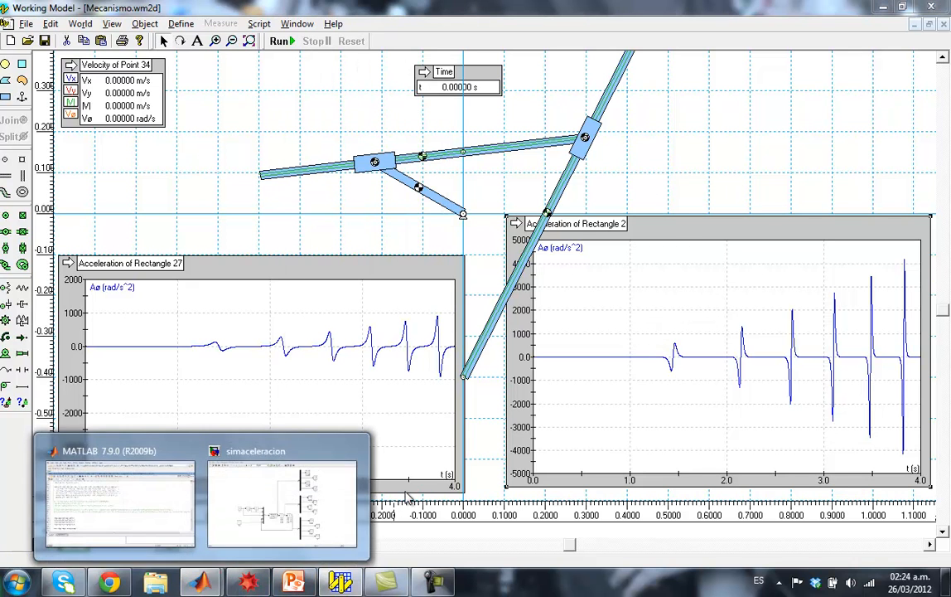
pyautogui.click(333, 476)
pyautogui.doubleClick(643, 154)
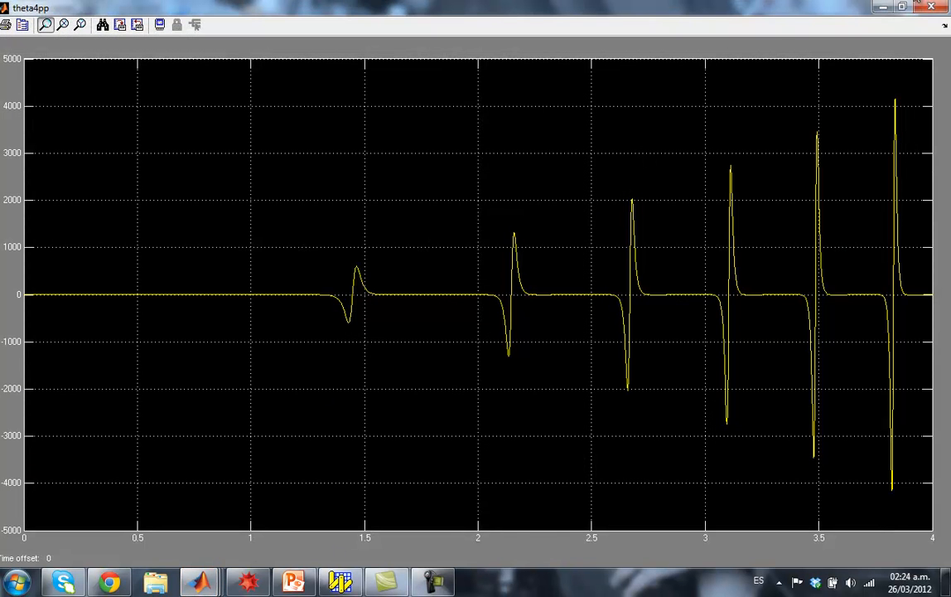
pyautogui.click(907, 8)
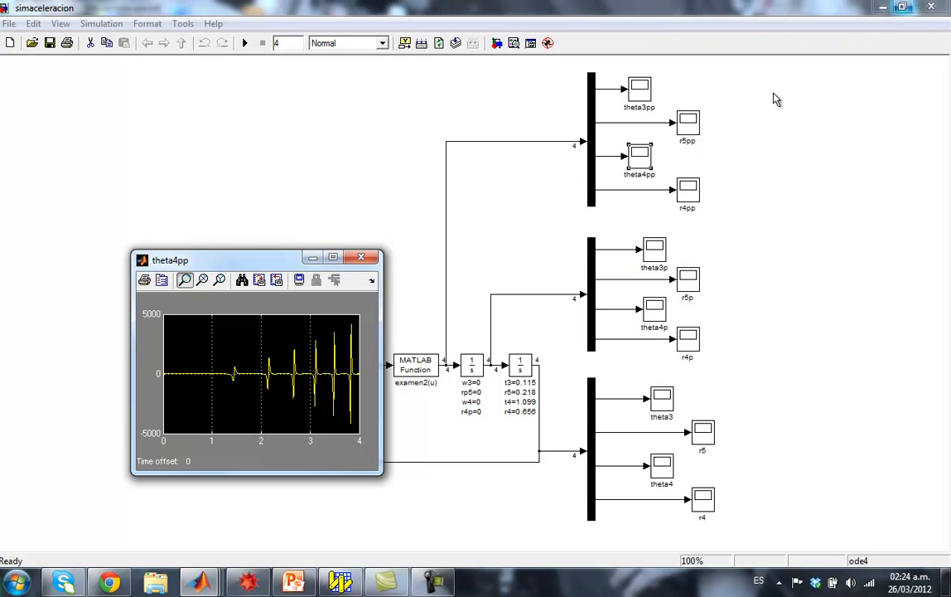
# Compare the theta4pp scope with Working Model's Rectangle 2 acceleration graph by placing and enlarging the scope beside it
pyautogui.click(339, 583)
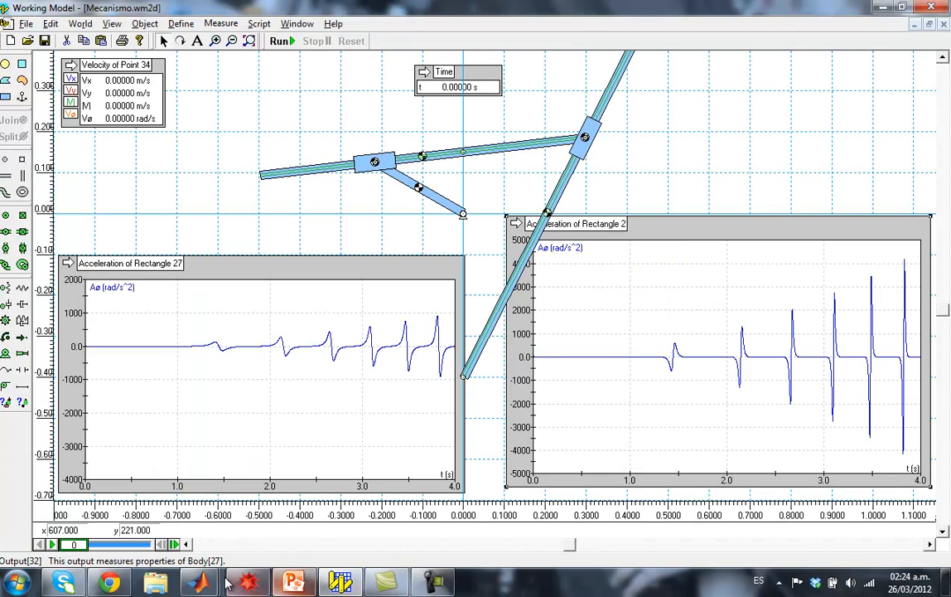
pyautogui.click(382, 505)
pyautogui.moveTo(286, 260); pyautogui.dragTo(225, 223)
pyautogui.moveTo(323, 381); pyautogui.dragTo(502, 495)
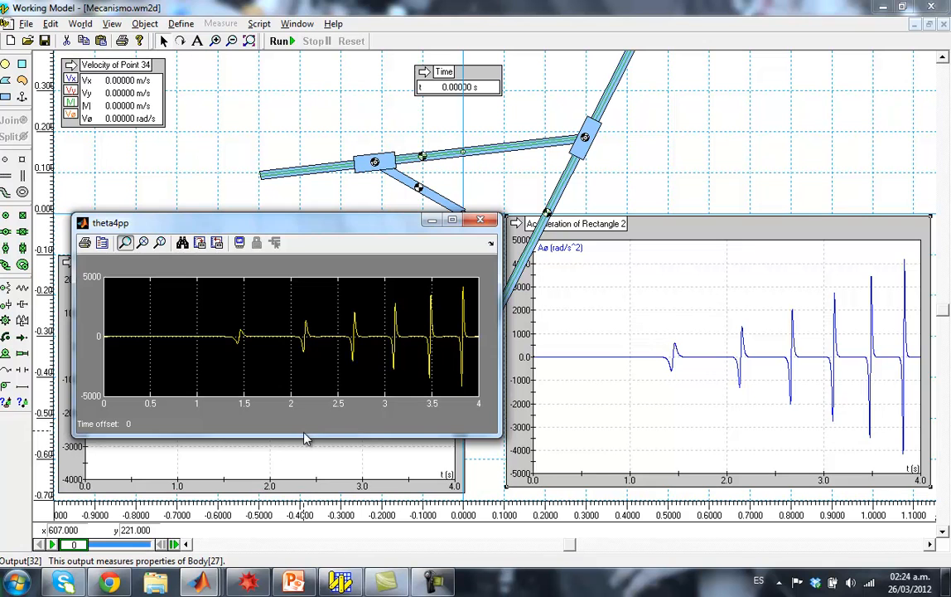
pyautogui.moveTo(307, 438); pyautogui.dragTo(317, 487)
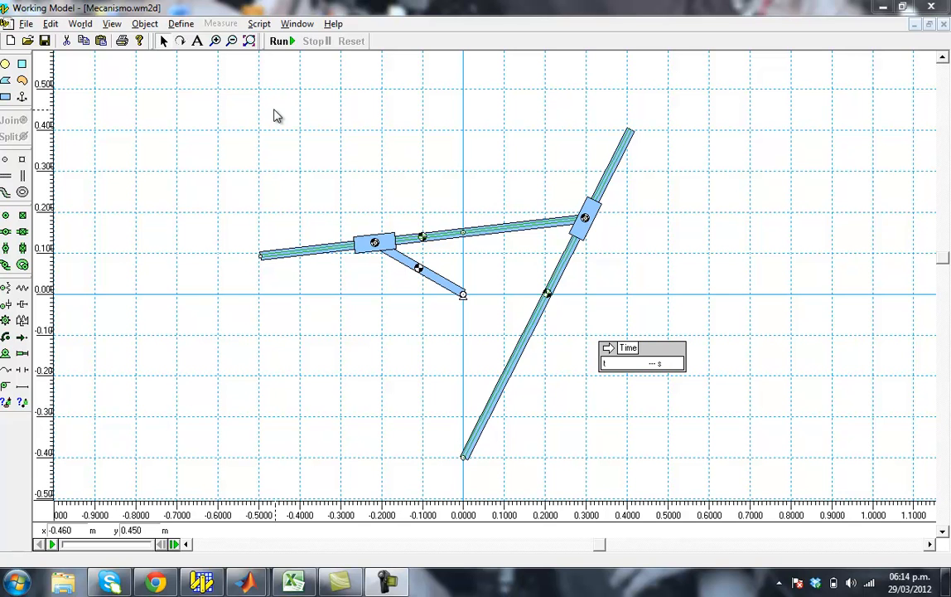
# Move the Time meter above the mechanism and add a rotational acceleration graph for the nearly horizontal bar, placed clear of the linkage
pyautogui.click(671, 352)
pyautogui.moveTo(671, 352); pyautogui.dragTo(491, 64)
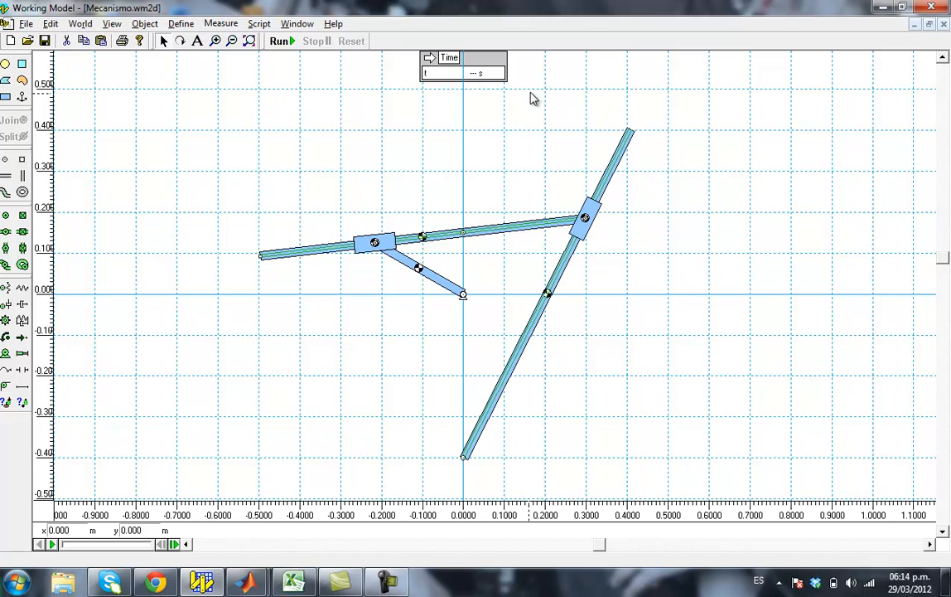
pyautogui.click(215, 41)
pyautogui.click(346, 279)
pyautogui.click(164, 41)
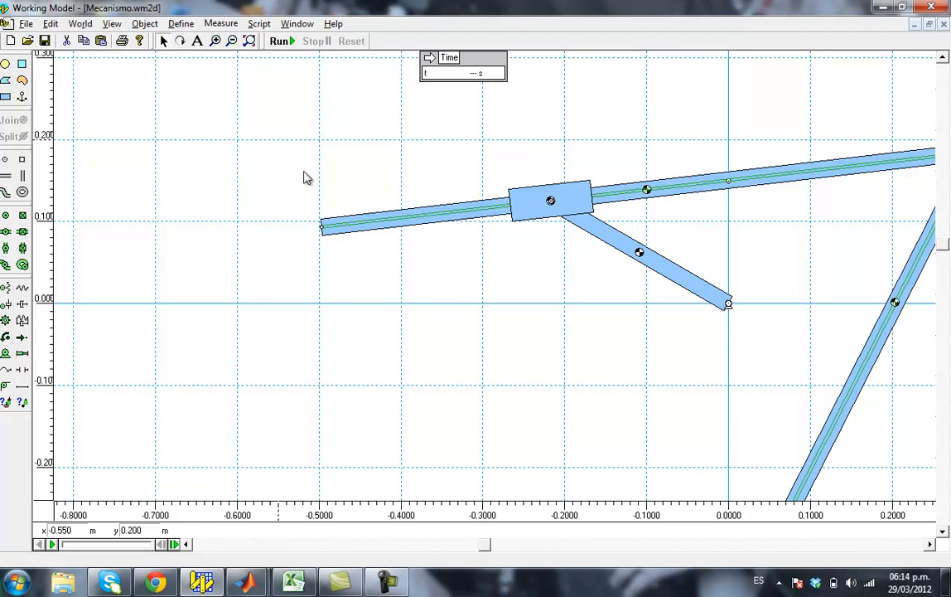
pyautogui.click(405, 216)
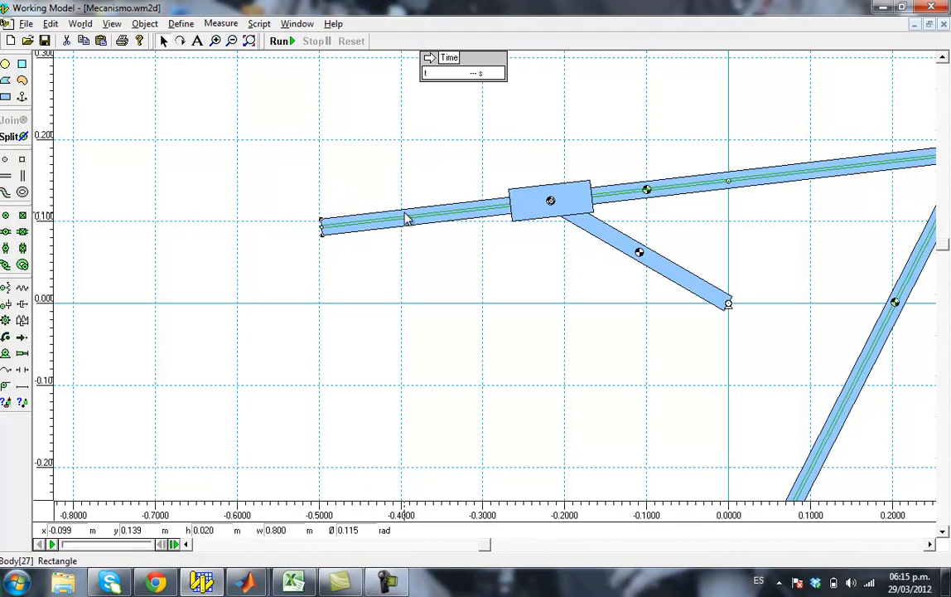
pyautogui.click(220, 24)
pyautogui.moveTo(300, 98)
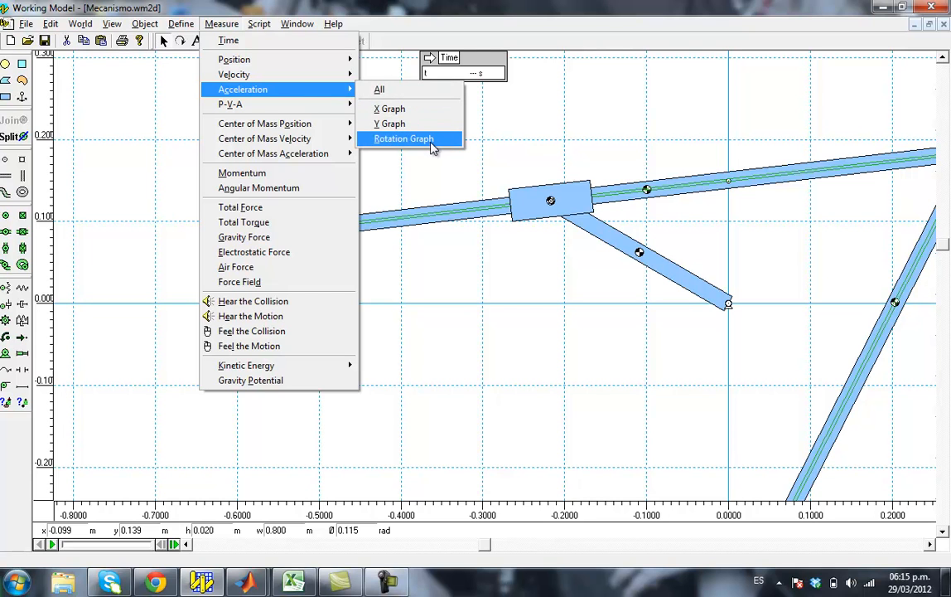
pyautogui.click(430, 145)
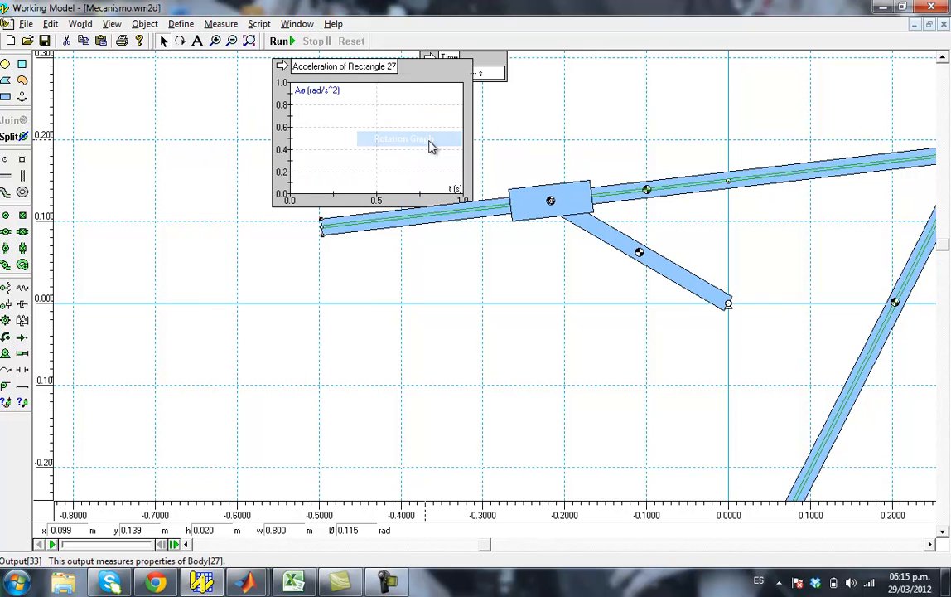
pyautogui.moveTo(410, 89); pyautogui.dragTo(219, 76)
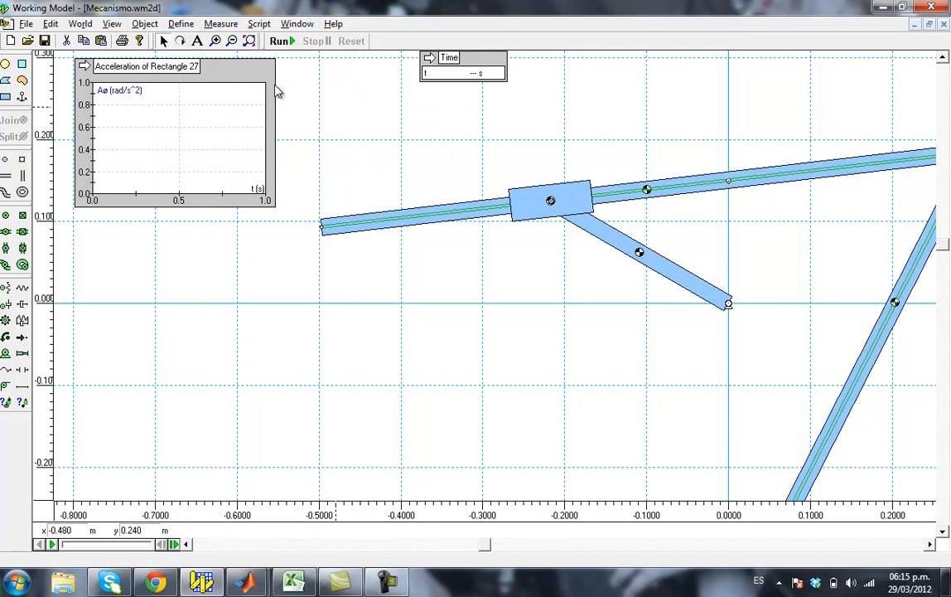
# Add a rotational acceleration graph for the steep bar, Rectangle 2
pyautogui.click(232, 41)
pyautogui.click(215, 40)
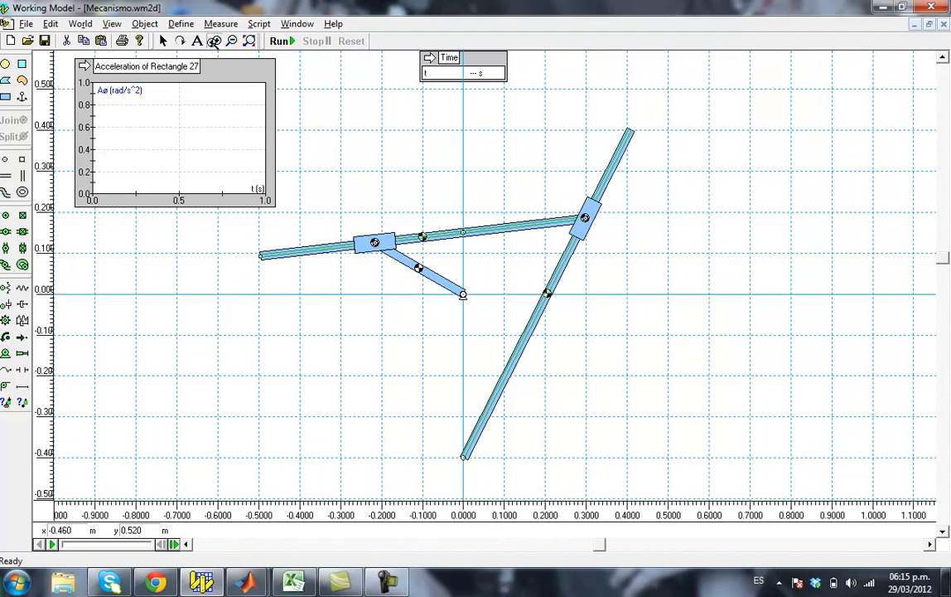
pyautogui.click(617, 166)
pyautogui.click(546, 232)
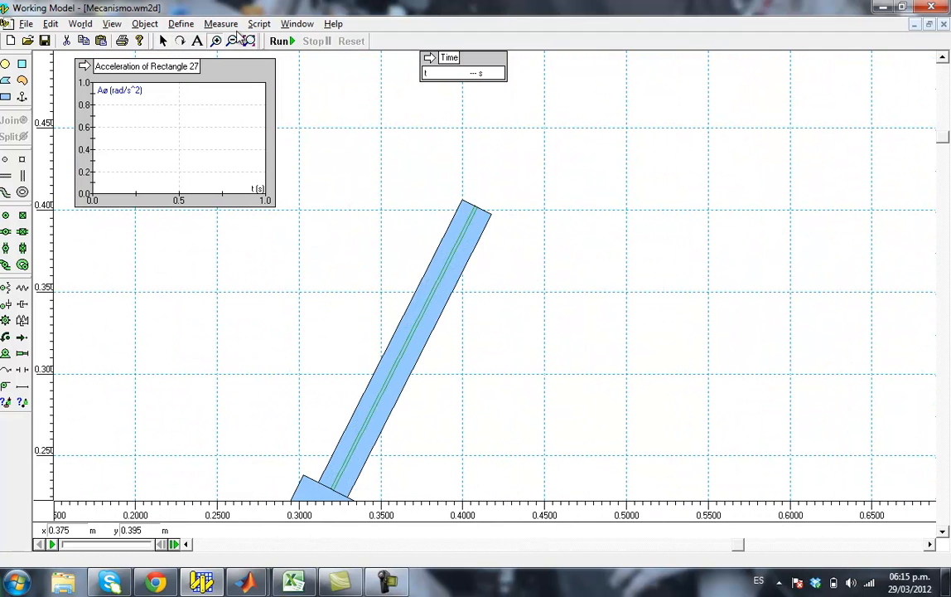
pyautogui.click(479, 238)
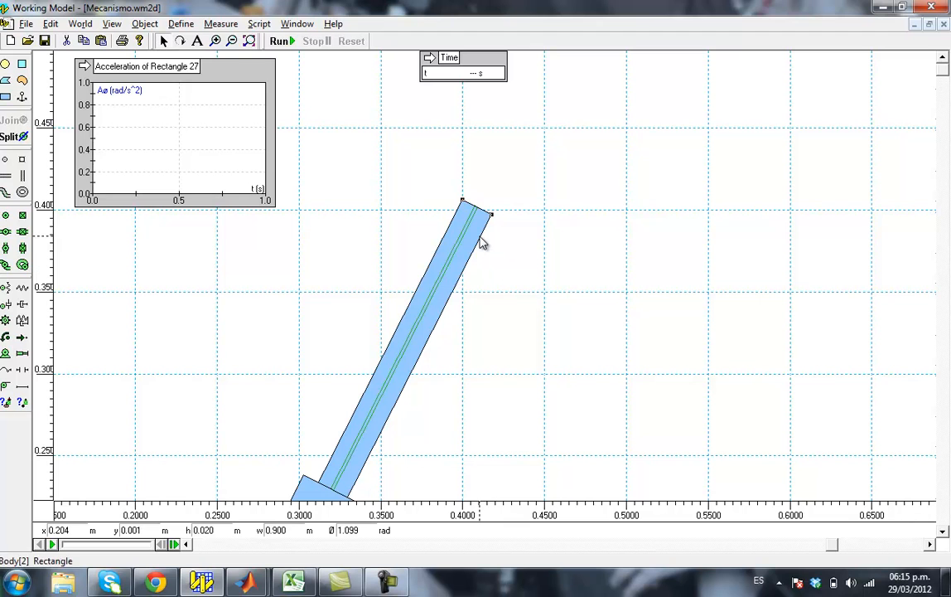
pyautogui.click(221, 23)
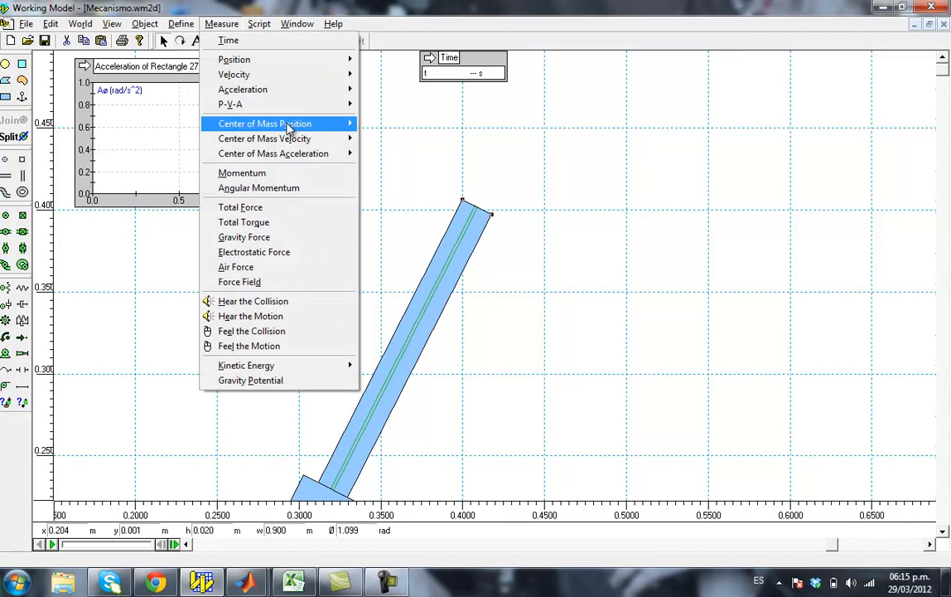
pyautogui.moveTo(318, 90)
pyautogui.click(421, 140)
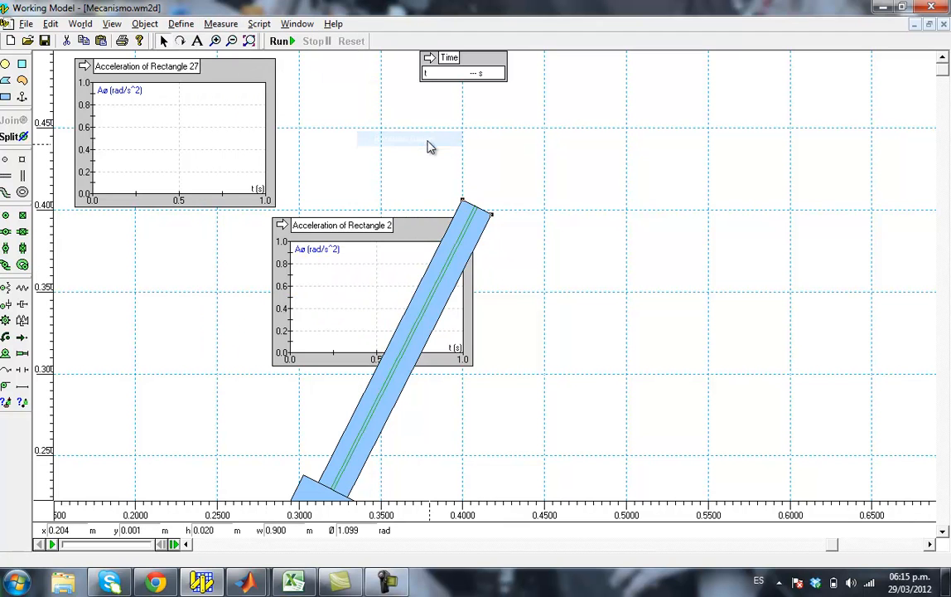
# Enlarge both acceleration graphs side by side above the horizontal axis, meeting at the vertical axis, and move the Time meter below them
pyautogui.click(249, 40)
pyautogui.moveTo(454, 227); pyautogui.dragTo(892, 66)
pyautogui.moveTo(718, 207); pyautogui.dragTo(504, 293)
pyautogui.moveTo(198, 69); pyautogui.dragTo(182, 67)
pyautogui.moveTo(261, 206); pyautogui.dragTo(419, 294)
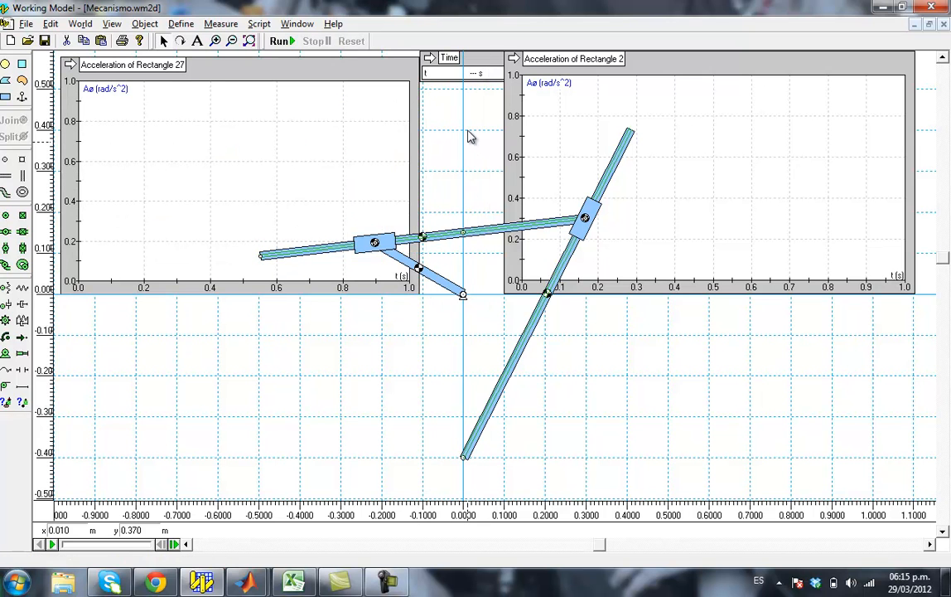
pyautogui.moveTo(480, 68); pyautogui.dragTo(384, 418)
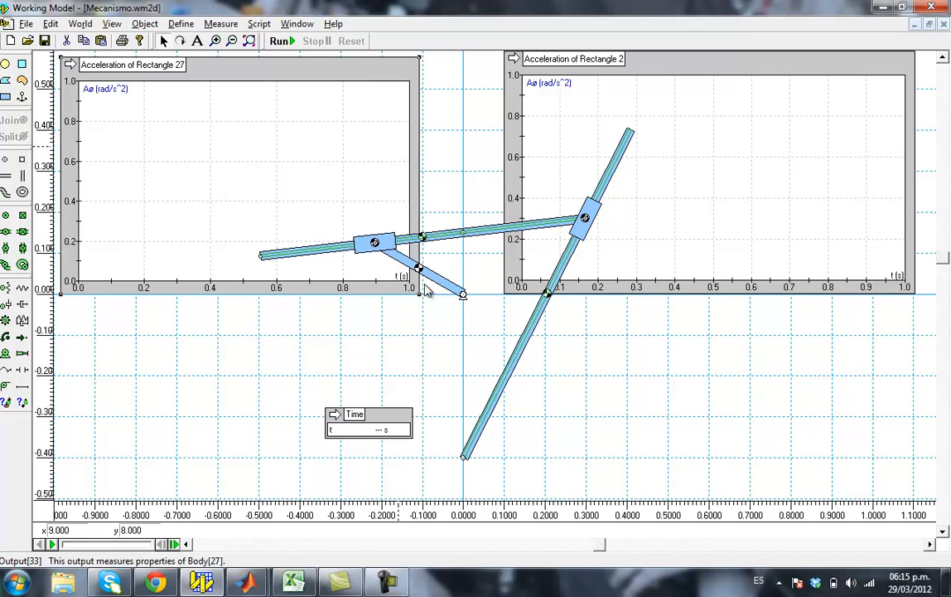
pyautogui.moveTo(420, 295); pyautogui.dragTo(466, 303)
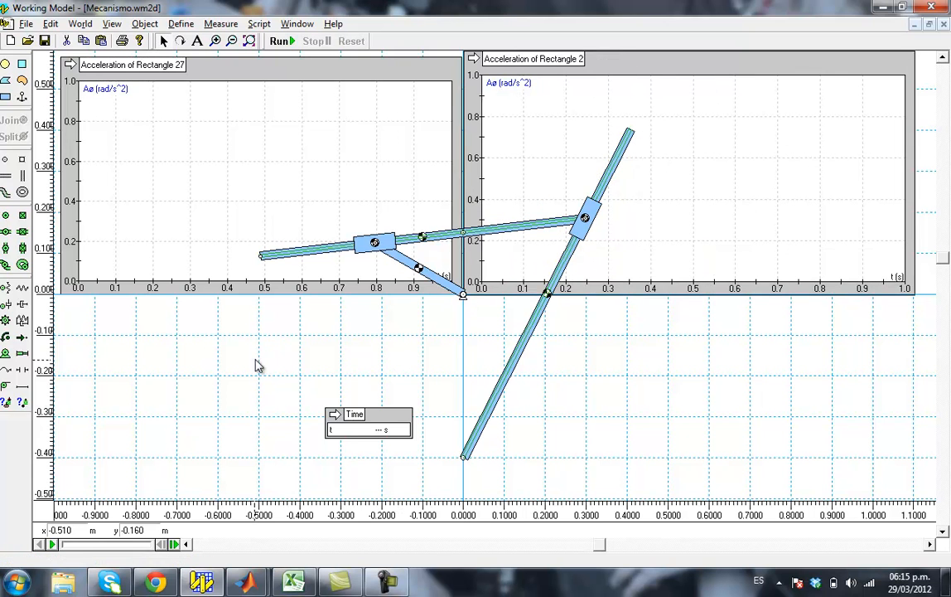
# Check the simulation's pause condition in Pause Control and accept it without edits
pyautogui.click(50, 23)
pyautogui.moveTo(81, 23)
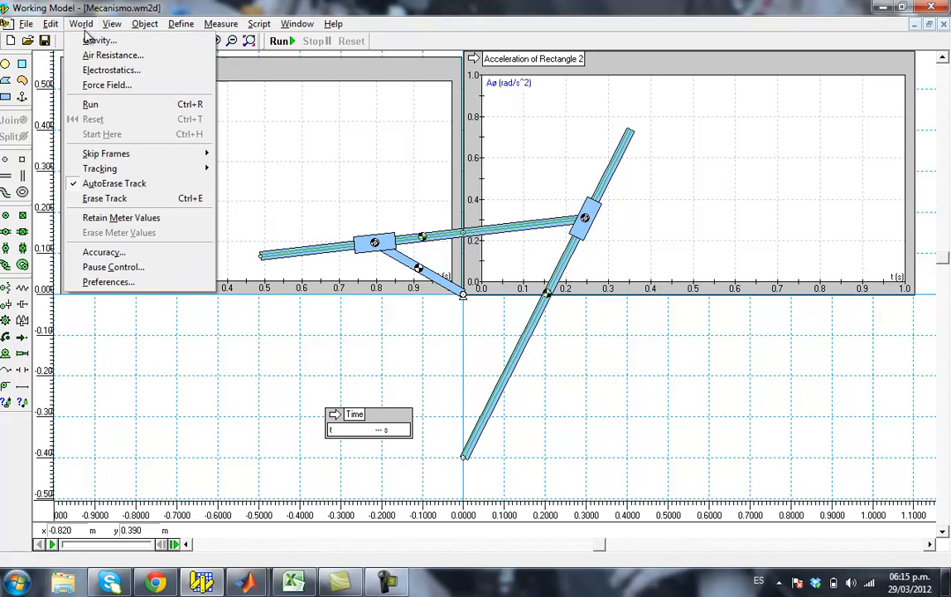
pyautogui.click(126, 266)
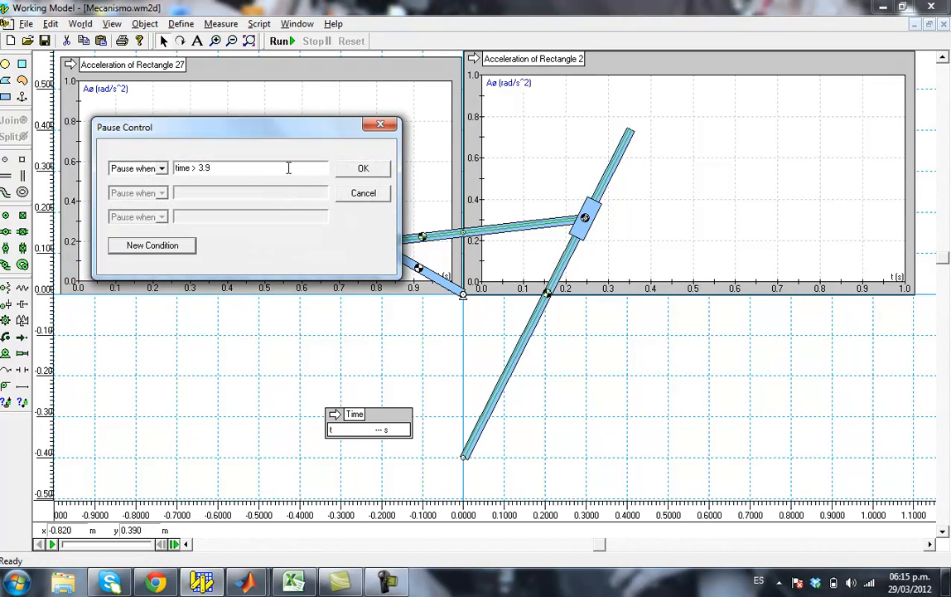
pyautogui.click(252, 168)
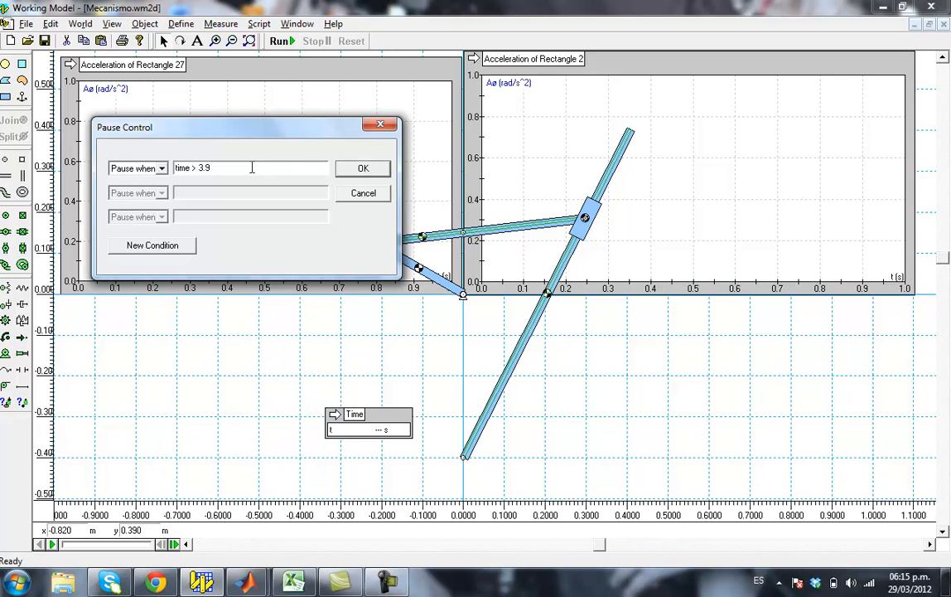
pyautogui.click(358, 173)
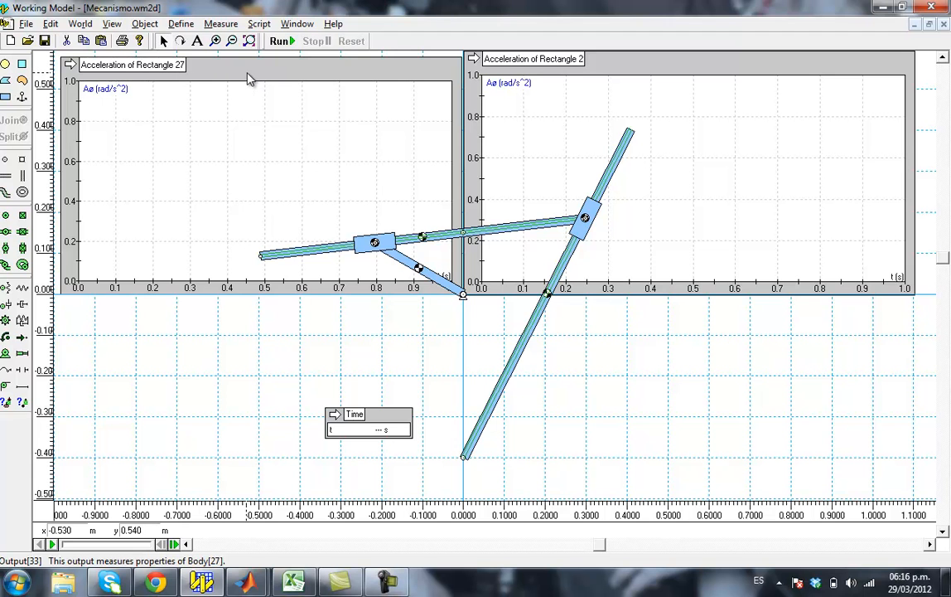
# Export the meter data for frames 0 to 100 as t3pp.dta in the SIMULINK folder, replacing the existing file
pyautogui.click(28, 20)
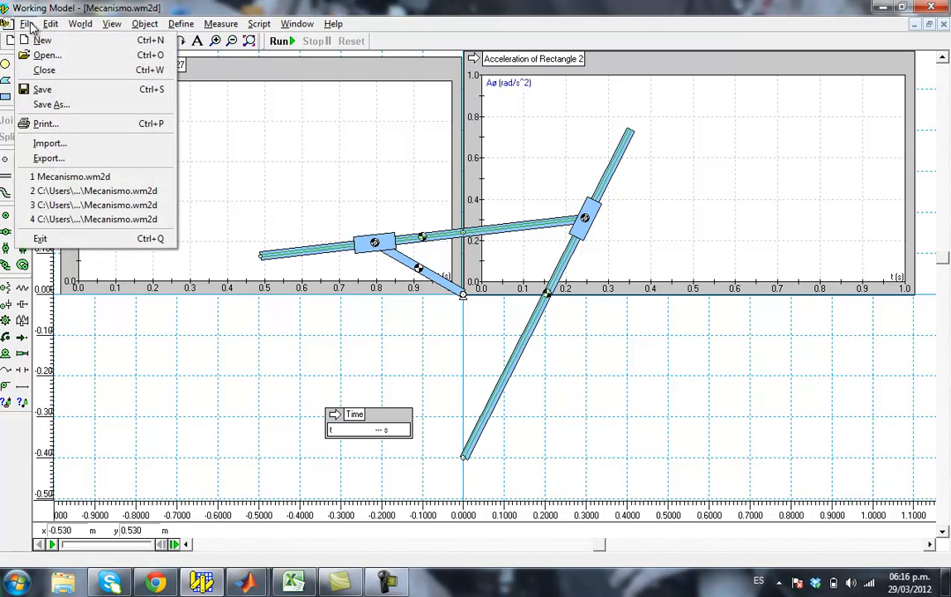
pyautogui.click(69, 157)
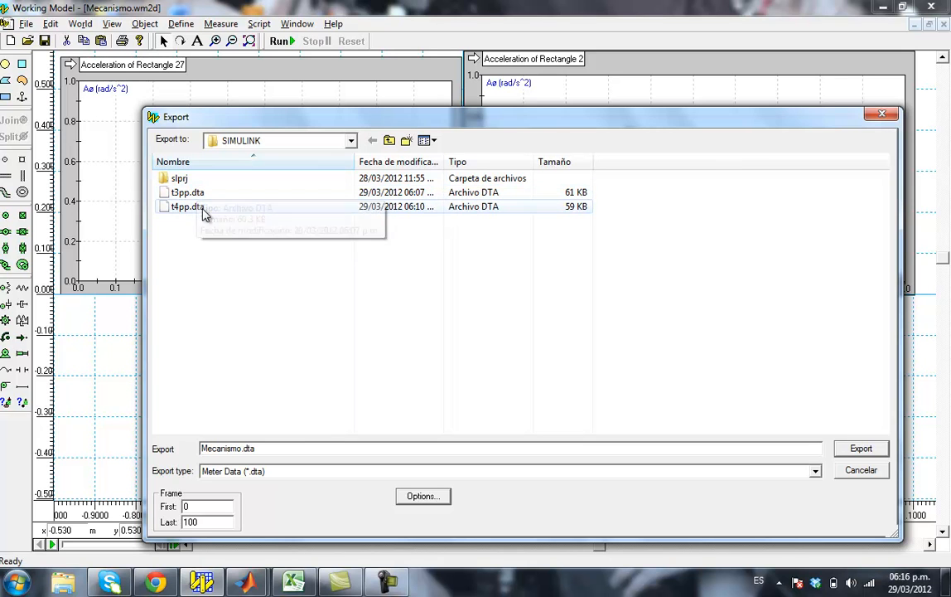
pyautogui.click(285, 447)
pyautogui.doubleClick(285, 447)
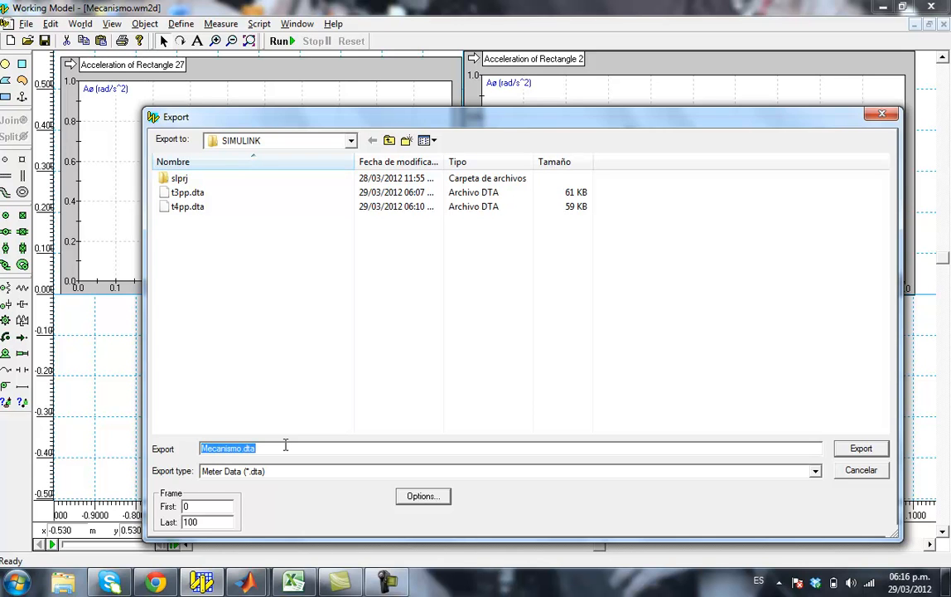
pyautogui.write('t3pp')
pyautogui.press('Down')
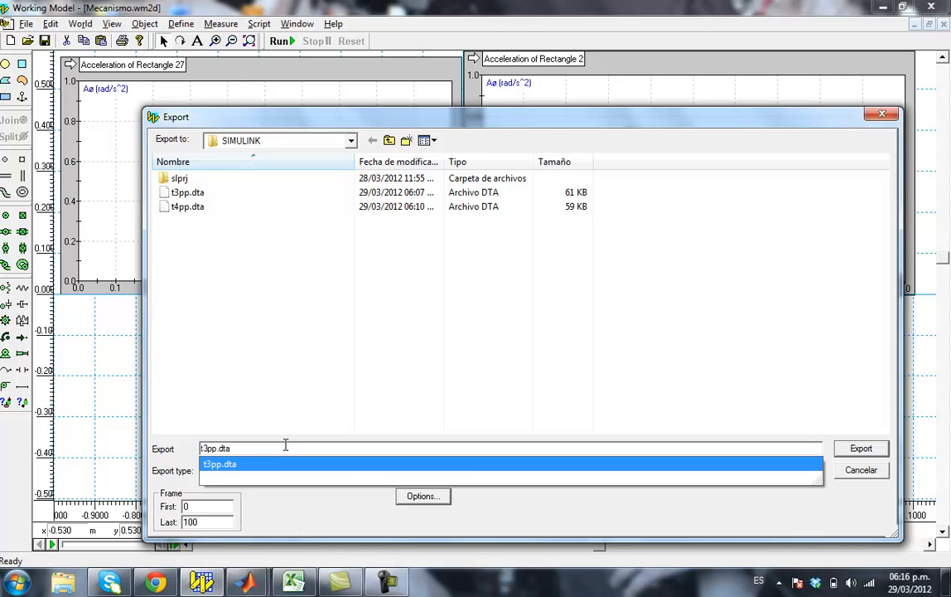
pyautogui.press('Return')
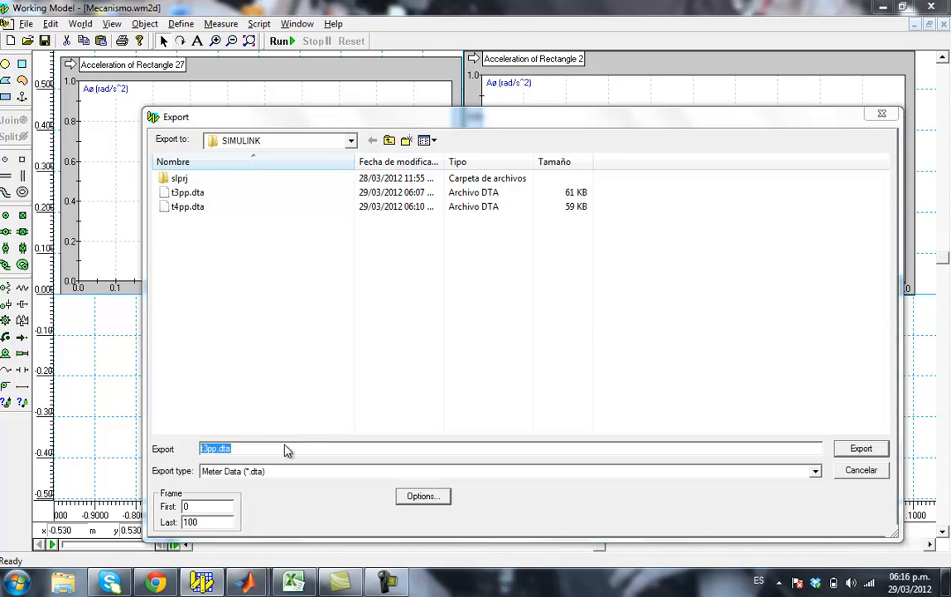
pyautogui.press('Return')
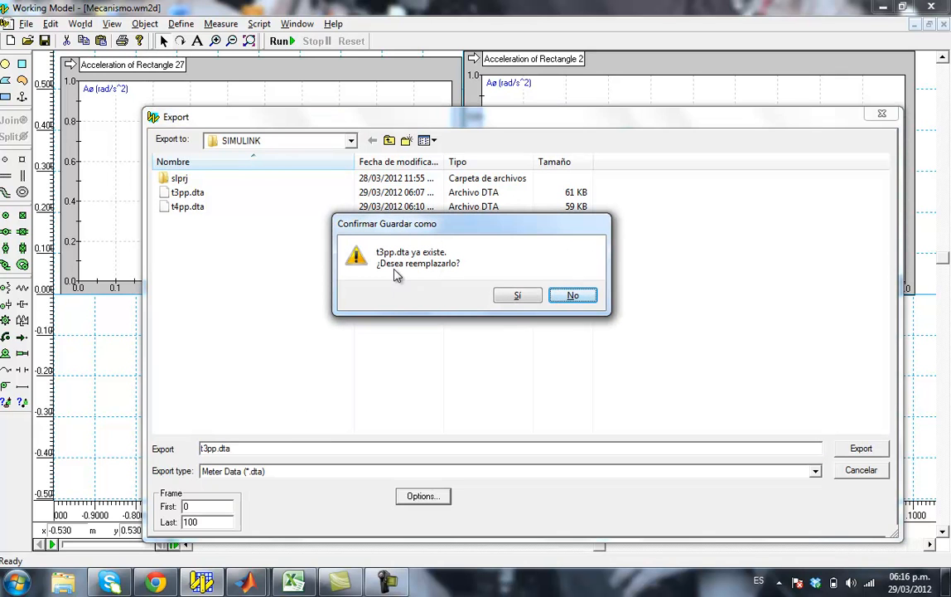
pyautogui.click(515, 297)
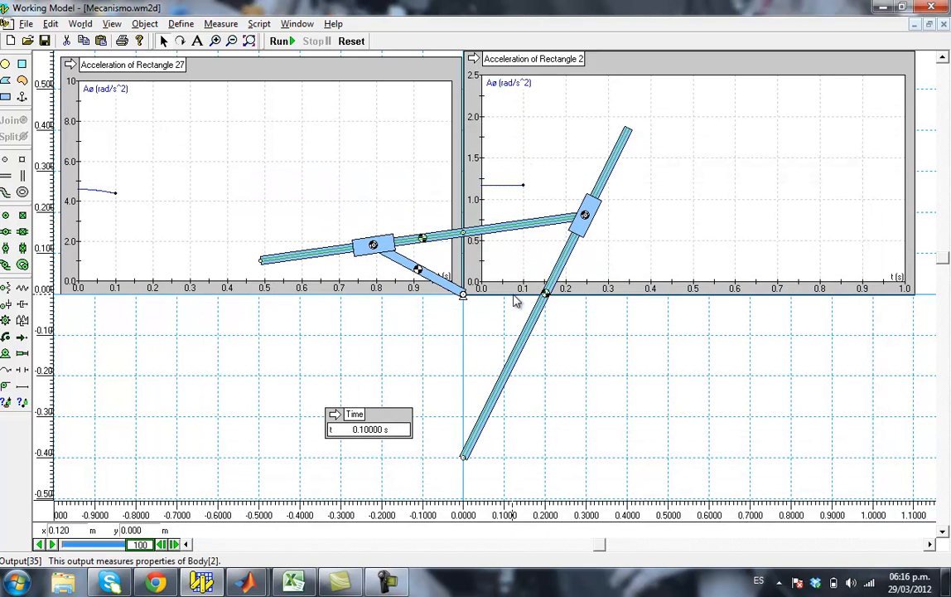
# Reset the simulation and export the meter data for frames 0 to 3900 as t3pp.dta, overwriting the existing file
pyautogui.click(349, 42)
pyautogui.click(51, 23)
pyautogui.moveTo(27, 23)
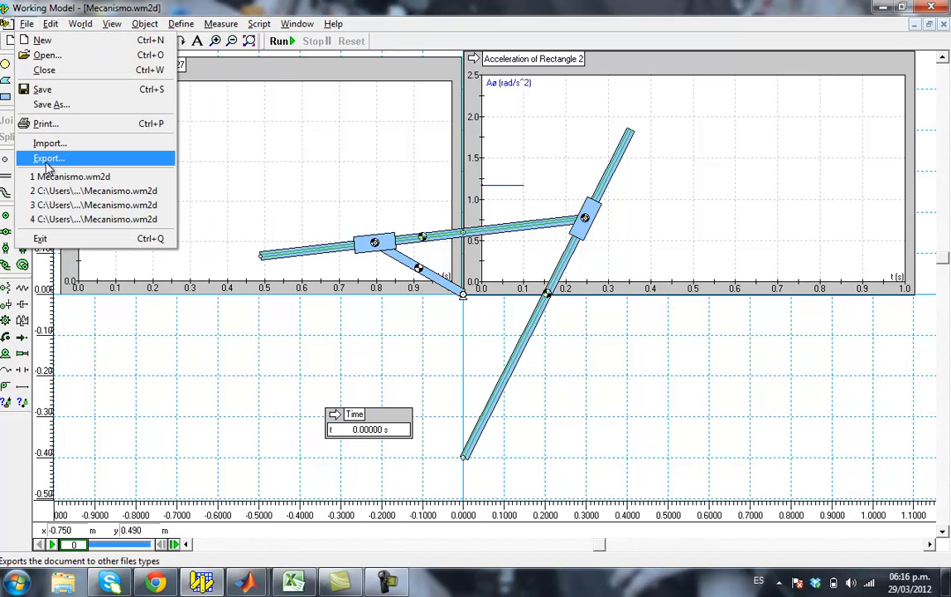
pyautogui.click(55, 160)
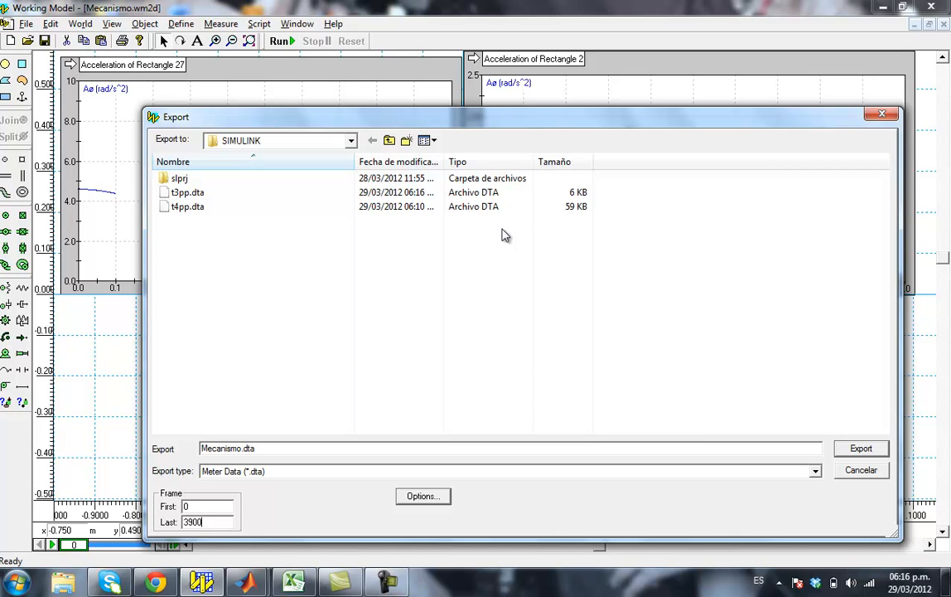
pyautogui.moveTo(498, 126); pyautogui.dragTo(491, 95)
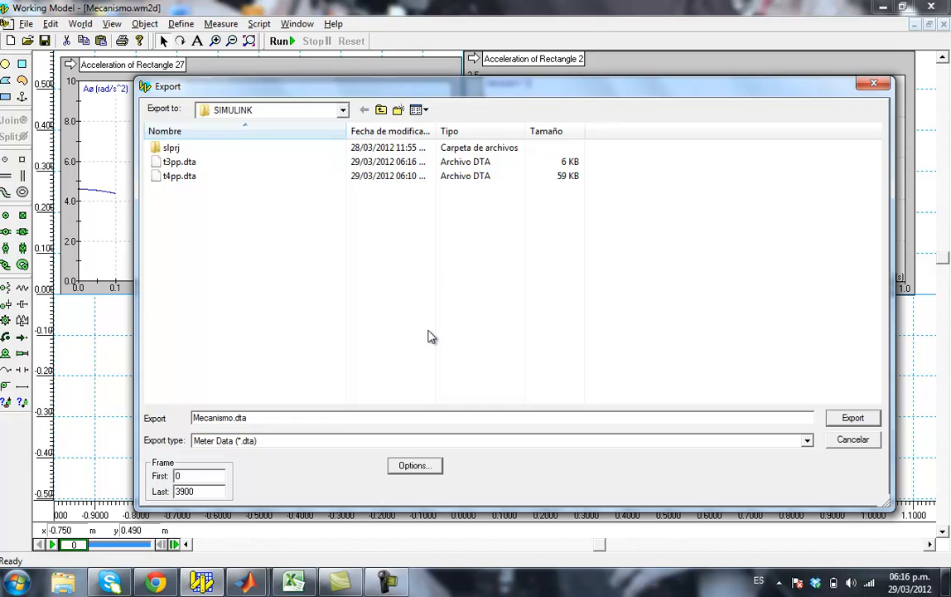
pyautogui.doubleClick(333, 417)
pyautogui.write('t3p')
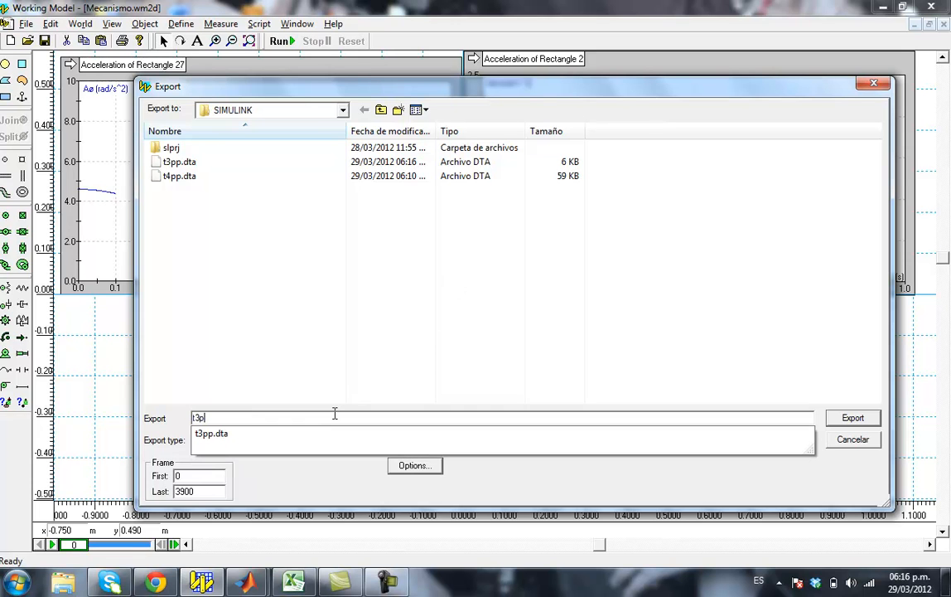
pyautogui.write('p')
pyautogui.click(211, 435)
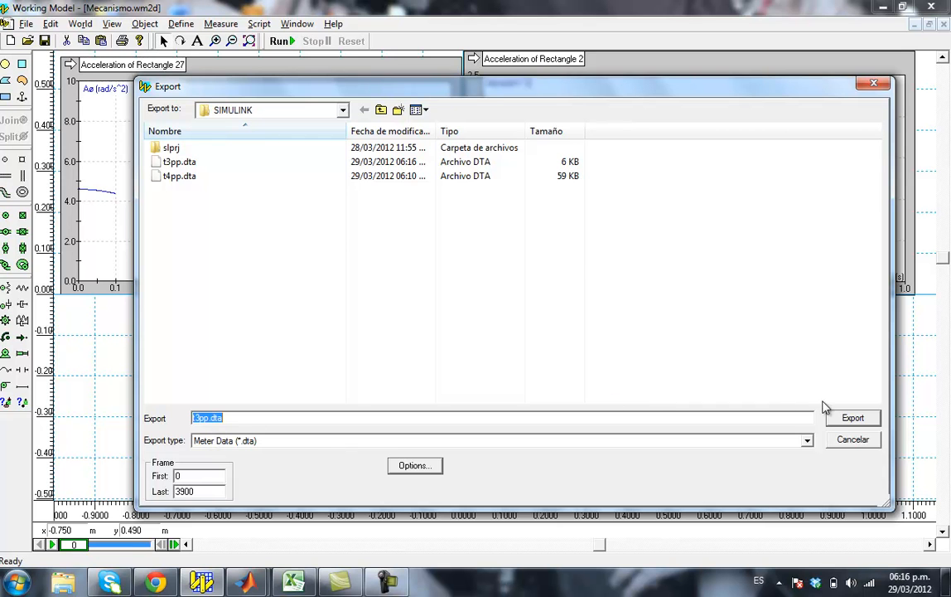
pyautogui.click(840, 422)
pyautogui.click(513, 294)
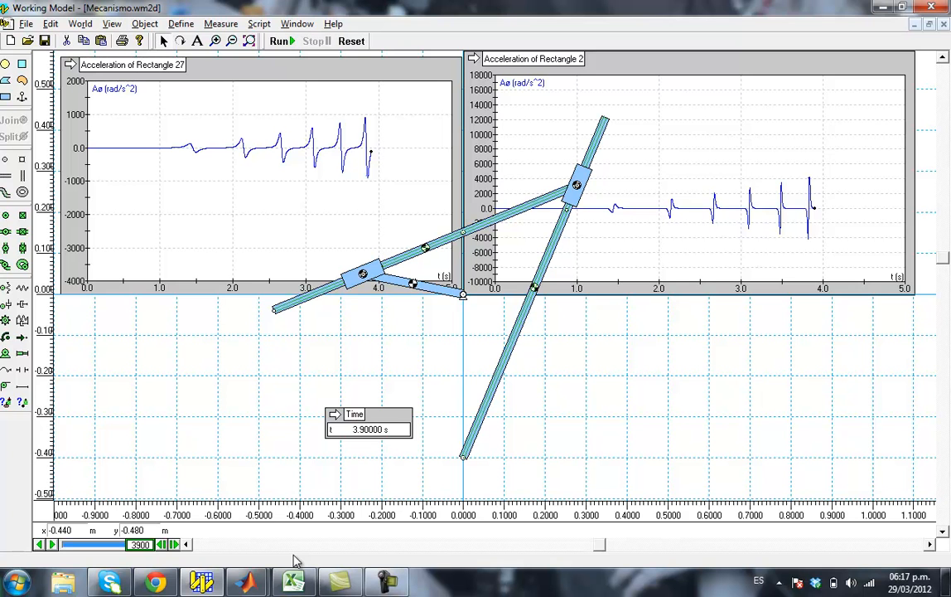
# Switch to Excel and open t3pp.dta from the SIMULINK folder, importing it as tab-delimited text
pyautogui.click(293, 582)
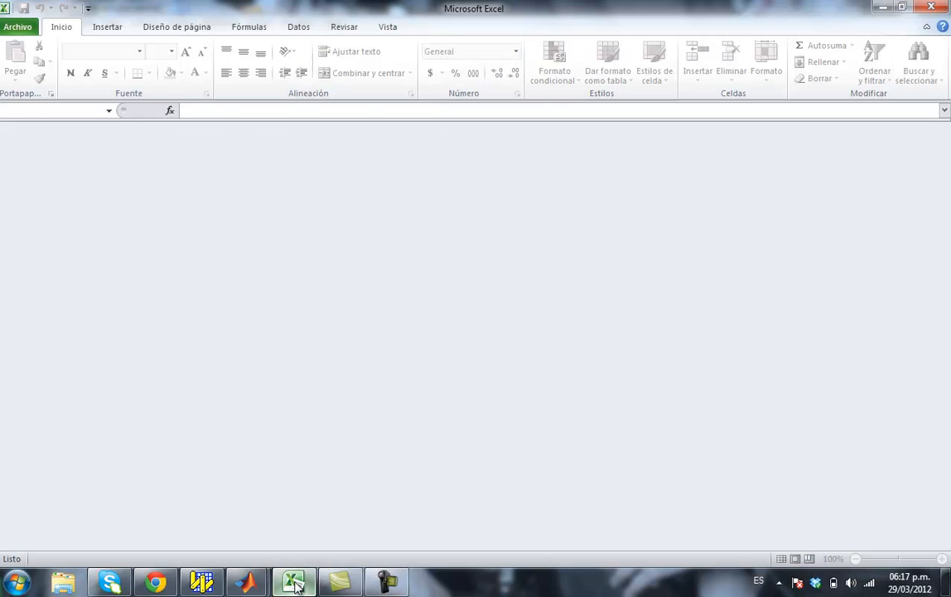
pyautogui.click(25, 25)
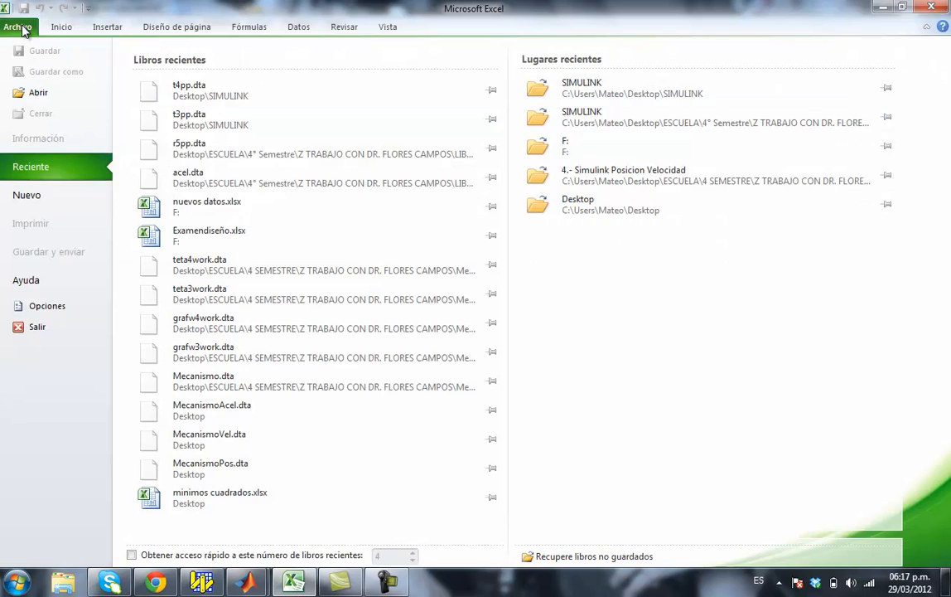
pyautogui.click(34, 90)
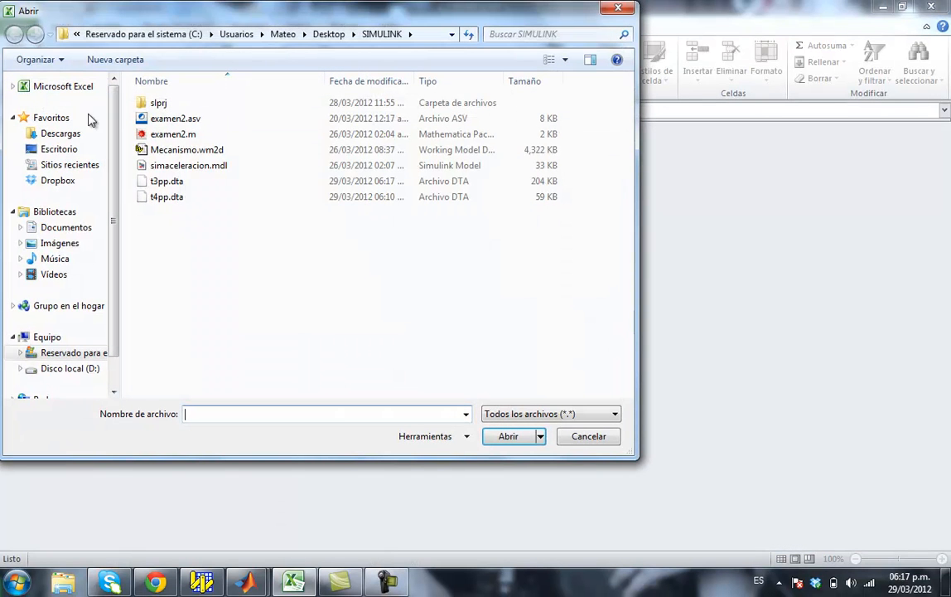
pyautogui.doubleClick(161, 182)
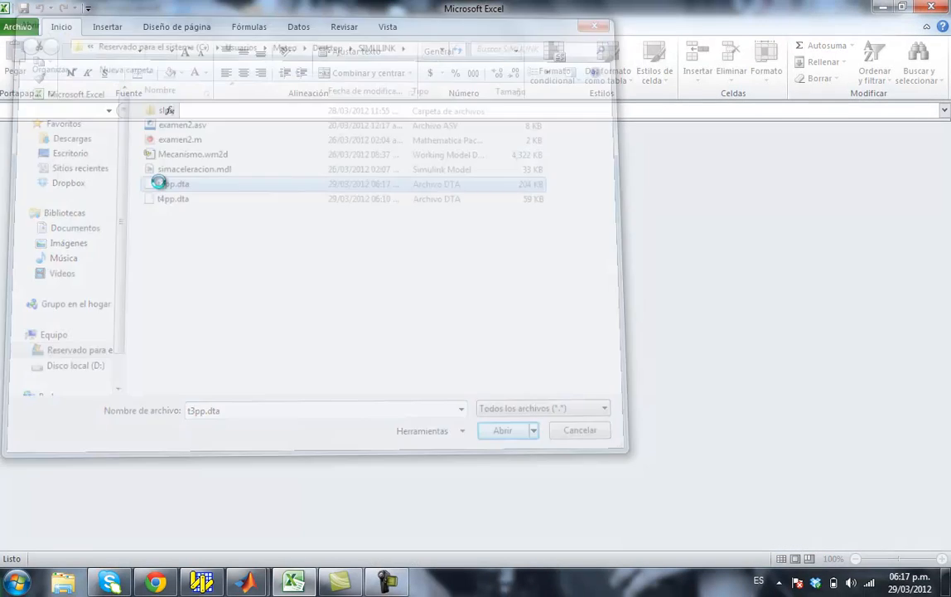
pyautogui.click(846, 496)
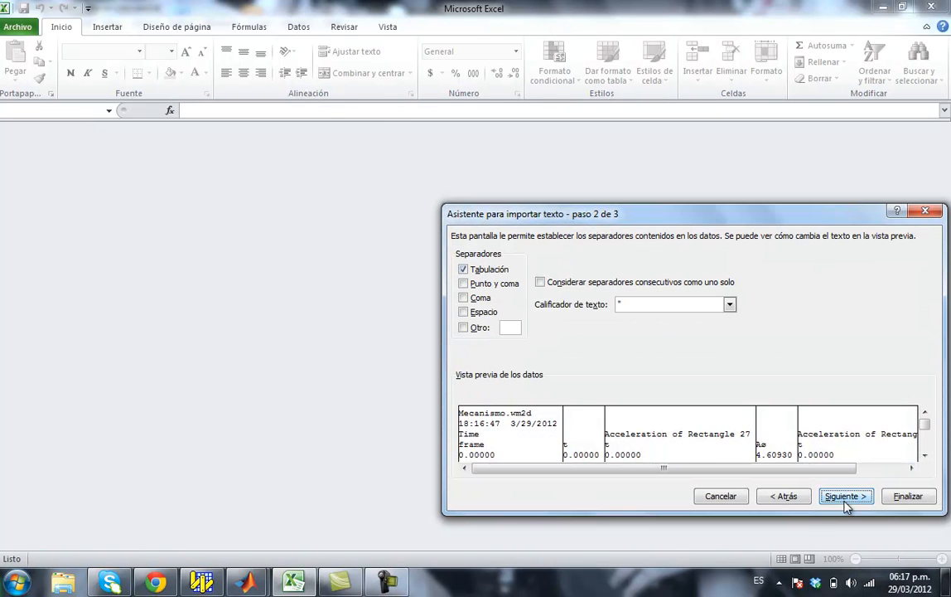
pyautogui.click(845, 497)
pyautogui.click(907, 497)
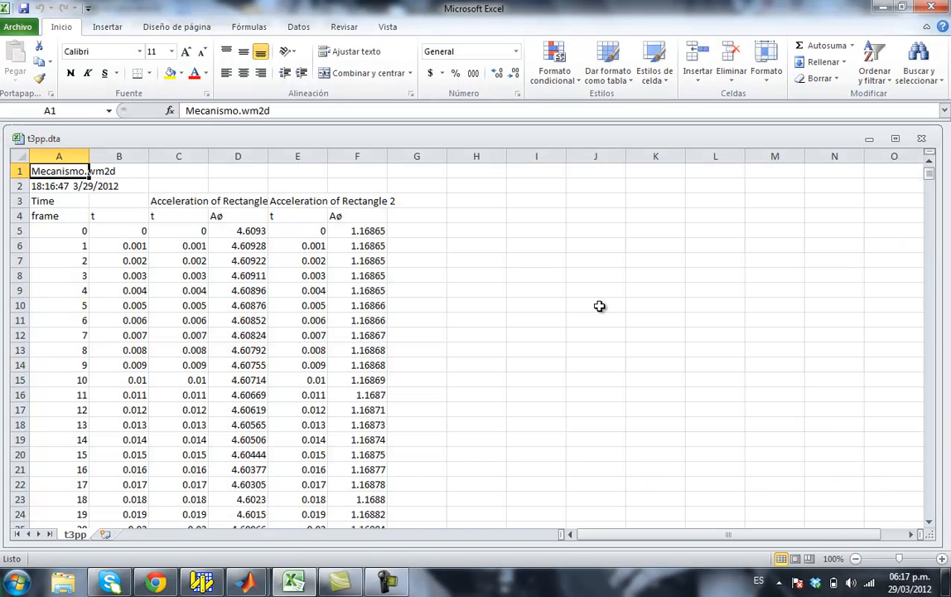
# Clear the Acceleration of Rectangle 2 data in columns E and F and the Time meter data in columns A and B, including their headings
pyautogui.moveTo(317, 195); pyautogui.dragTo(398, 201)
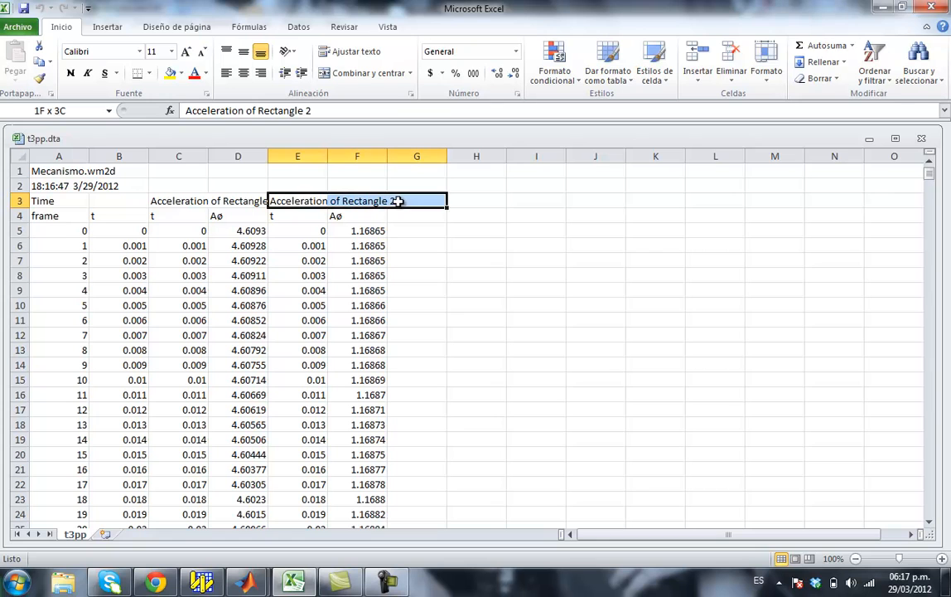
pyautogui.doubleClick(179, 199)
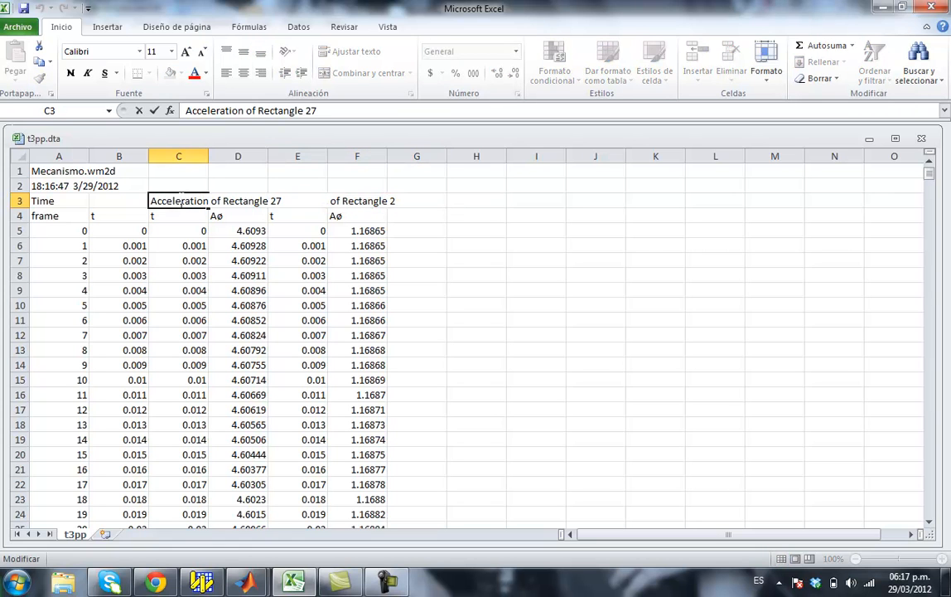
pyautogui.click(509, 232)
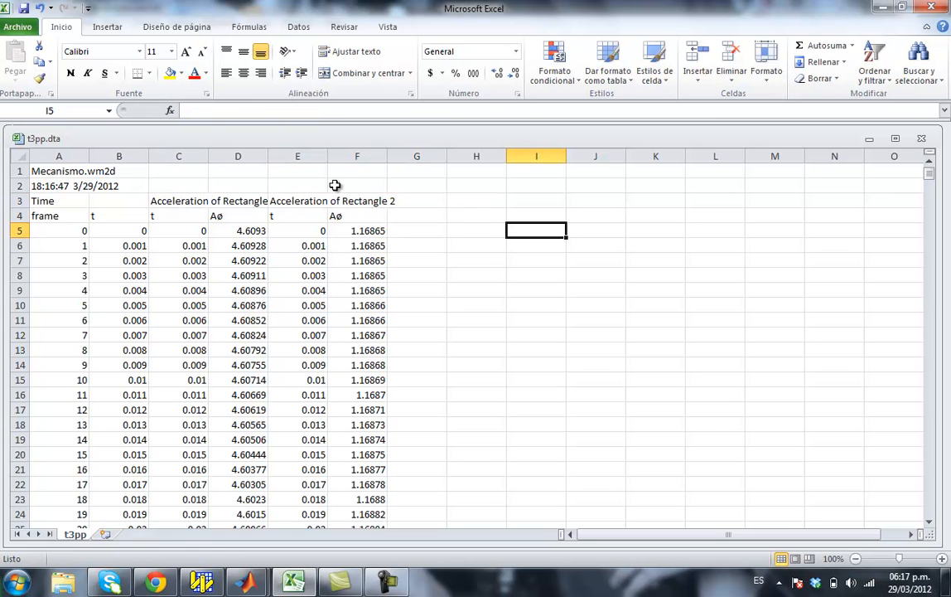
pyautogui.moveTo(294, 199); pyautogui.dragTo(402, 482)
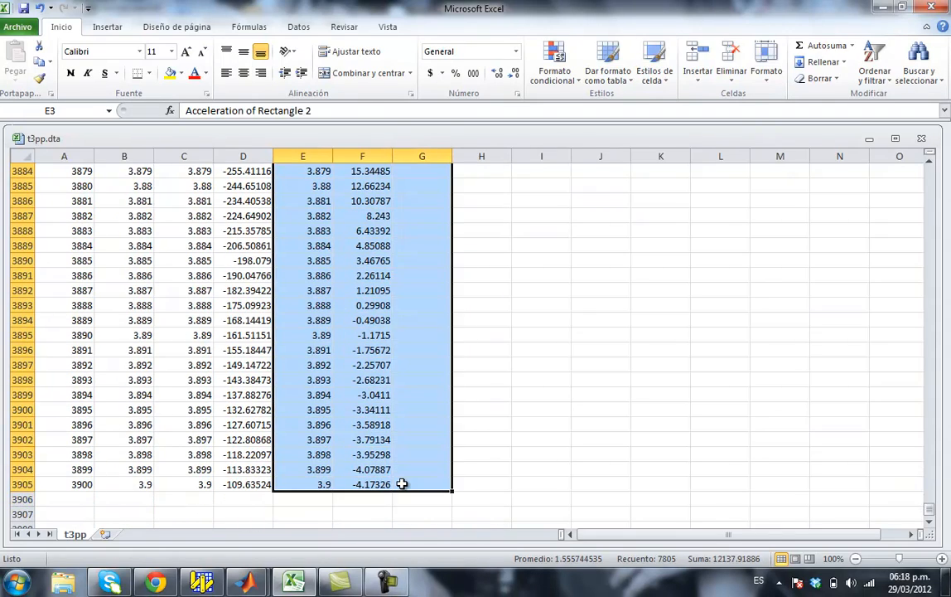
pyautogui.press('Delete')
pyautogui.moveTo(50, 174); pyautogui.dragTo(121, 577)
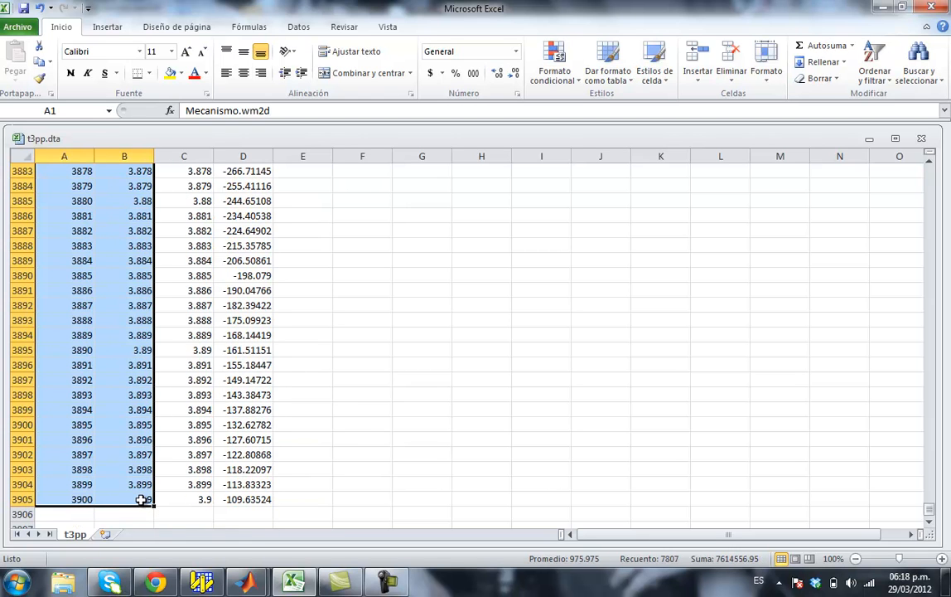
pyautogui.press('Delete')
# Move the Acceleration of Rectangle 27 data with its headings so it starts at cell A1, and save t3pp.dta
pyautogui.click(204, 228)
pyautogui.moveTo(179, 204); pyautogui.dragTo(287, 456)
pyautogui.hotkey('ctrl', 'c')
pyautogui.hotkey('ctrl', 'BackSpace')
pyautogui.click(62, 171)
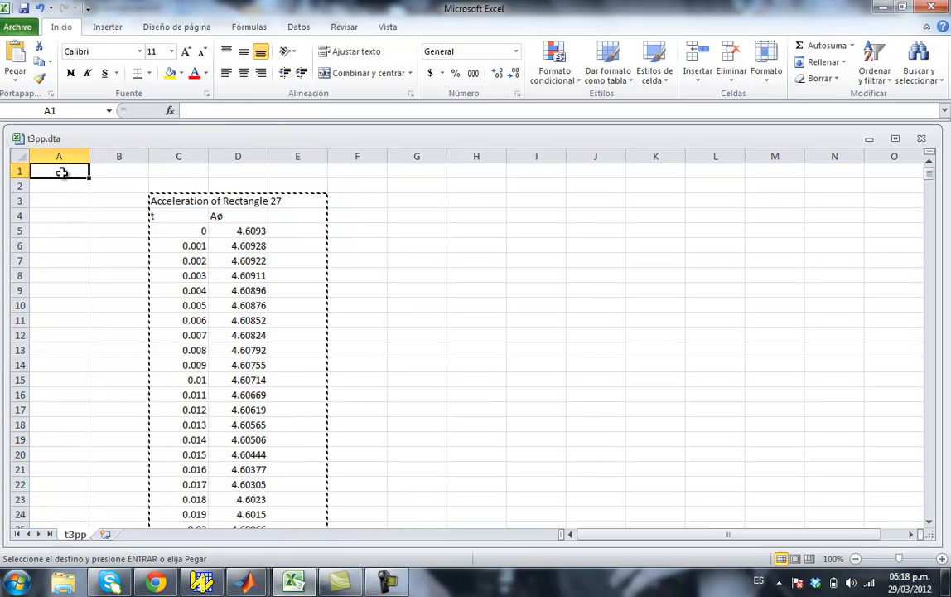
pyautogui.press('Return')
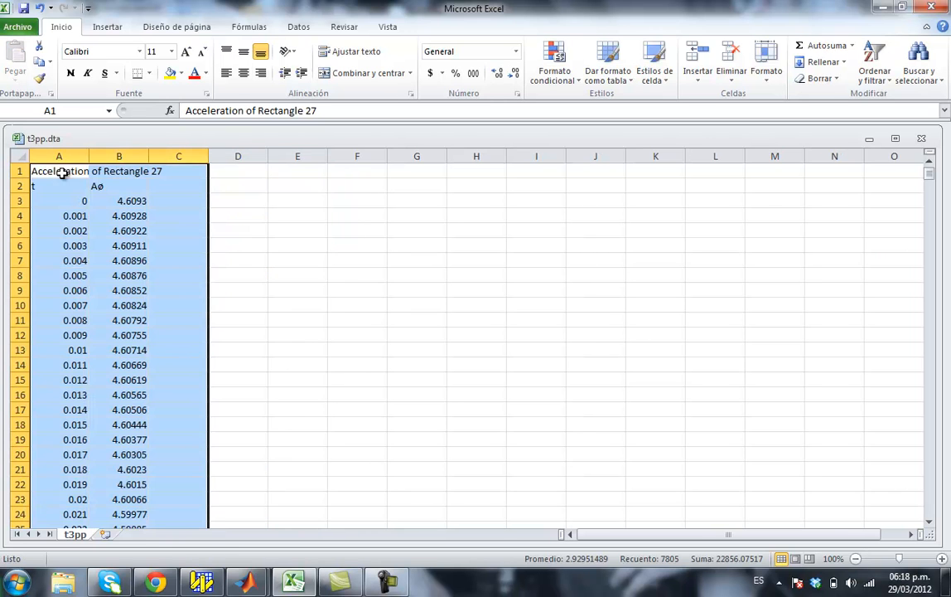
pyautogui.click(24, 10)
pyautogui.click(405, 336)
# Switch to the simaceleracion model in Simulink, open the theta3pp scope and autoscale its plot
pyautogui.click(245, 582)
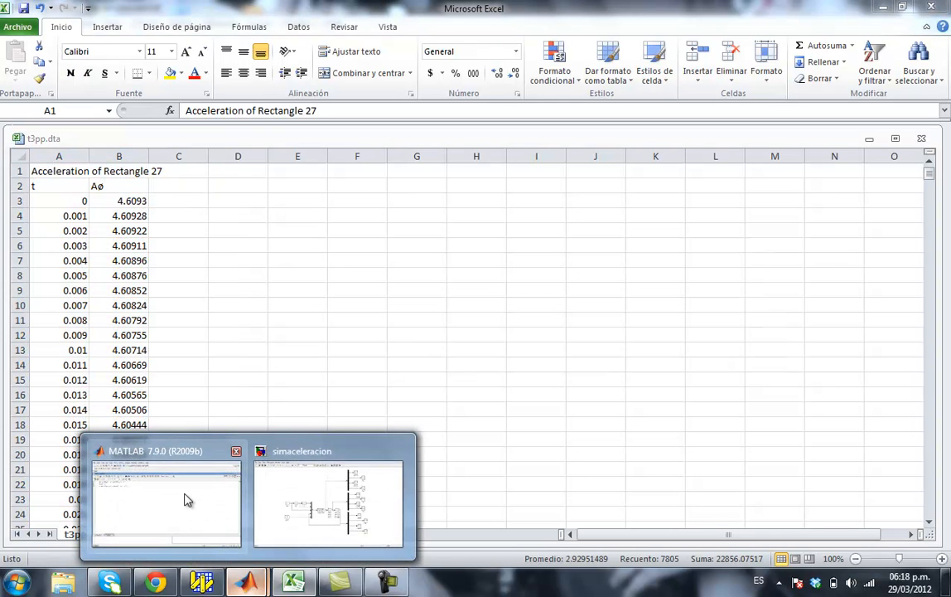
pyautogui.click(352, 499)
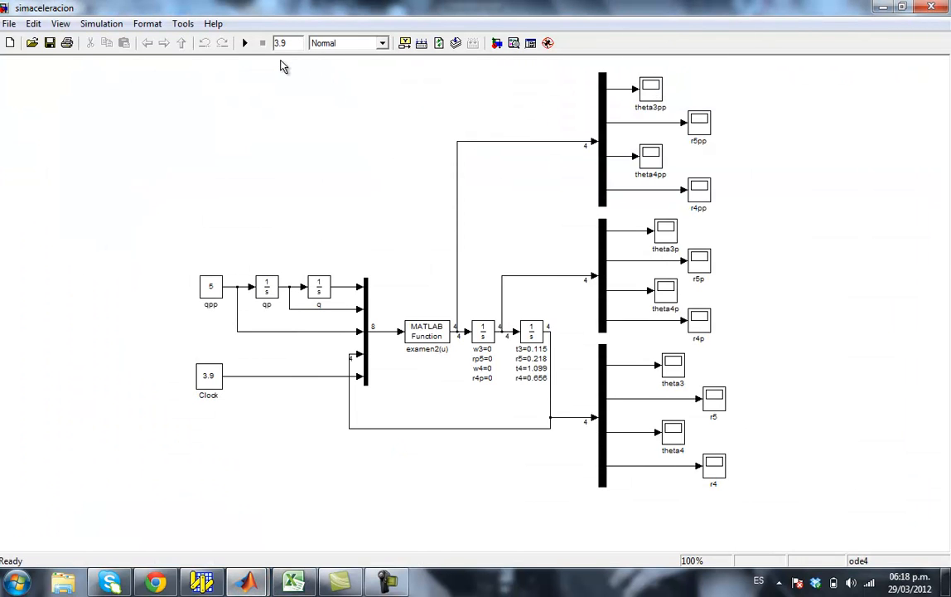
pyautogui.click(326, 73)
pyautogui.doubleClick(651, 89)
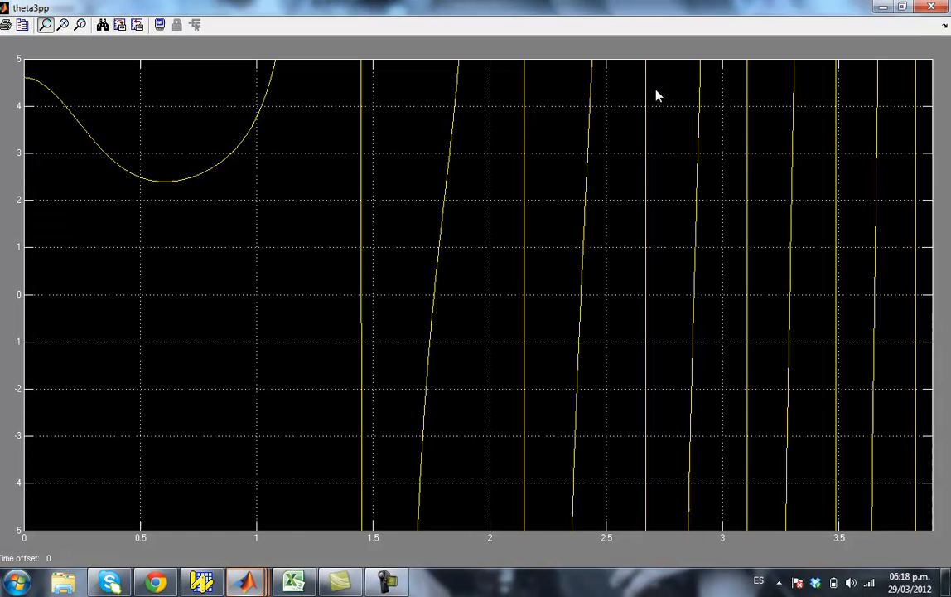
pyautogui.click(103, 25)
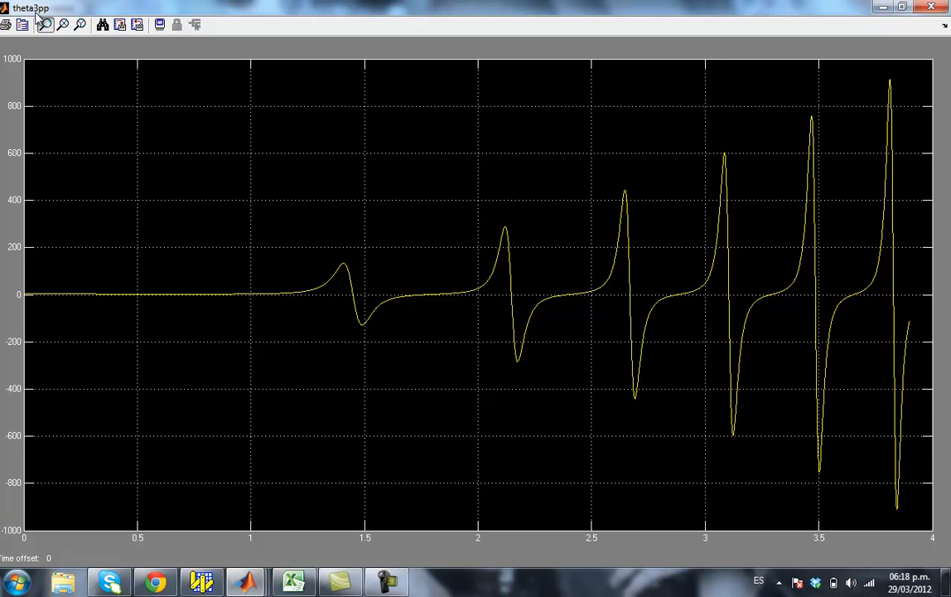
# Set the theta3pp scope to save its data to the workspace as t3pp in Array format, without limiting data points, and close the scope
pyautogui.click(21, 25)
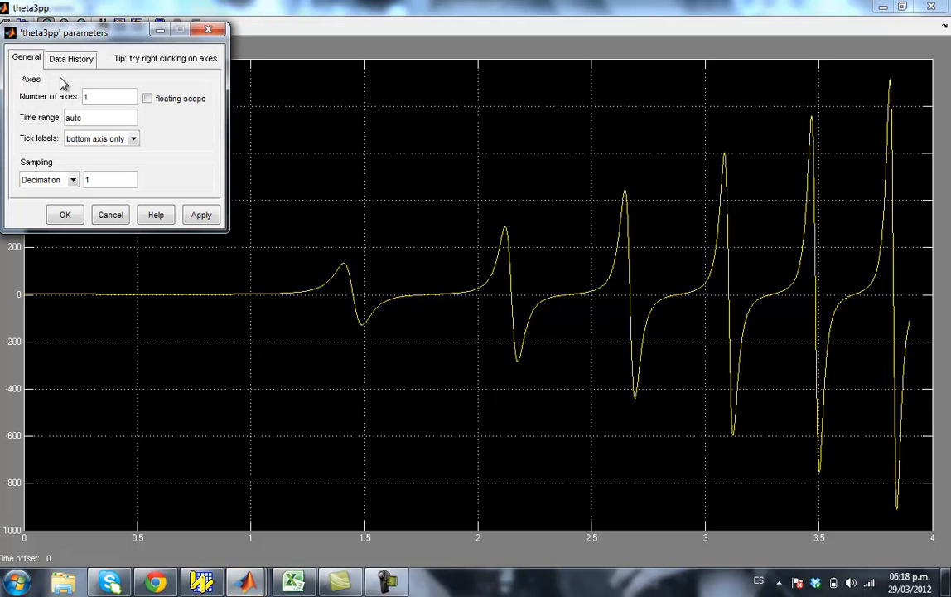
pyautogui.click(72, 63)
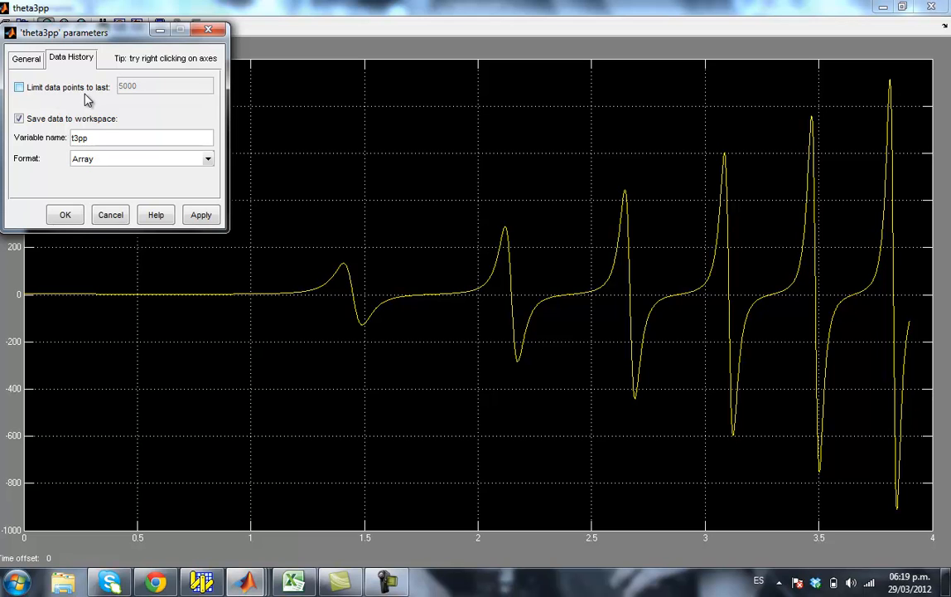
pyautogui.click(25, 90)
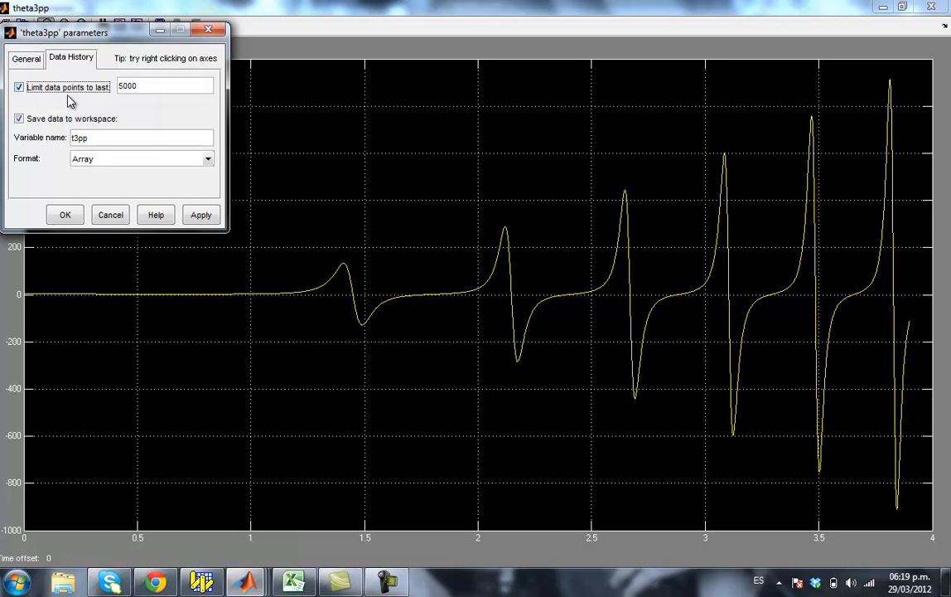
pyautogui.click(38, 91)
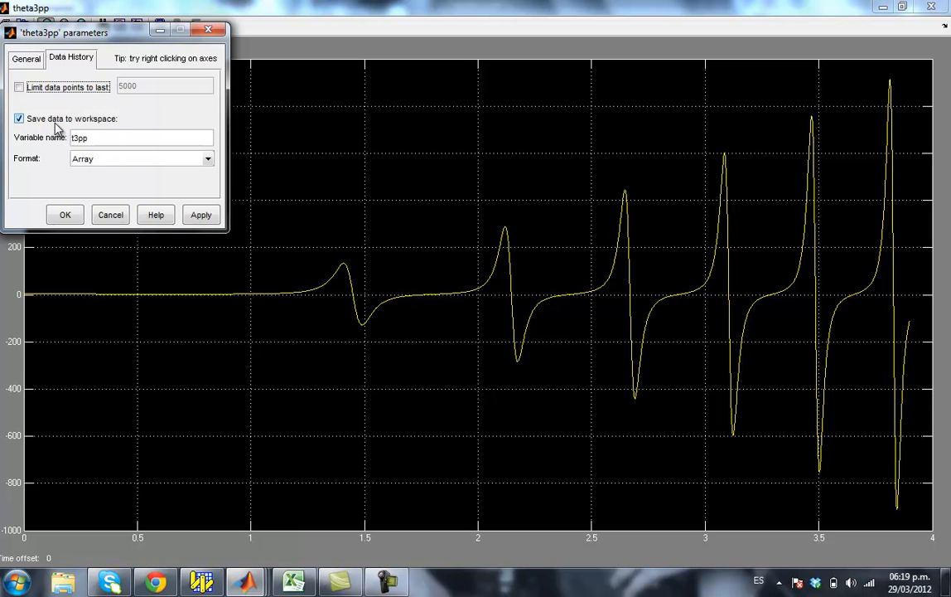
pyautogui.click(103, 138)
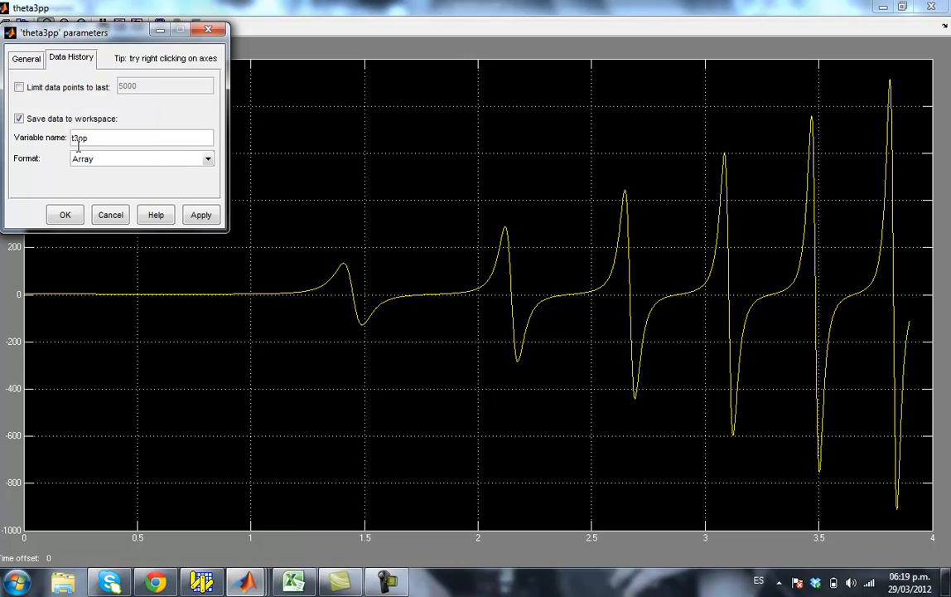
pyautogui.click(207, 161)
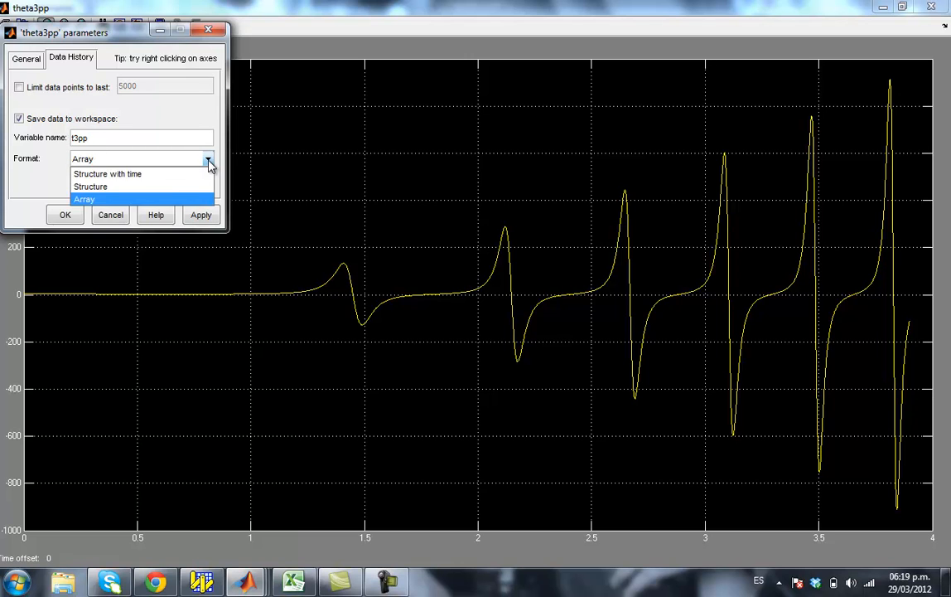
pyautogui.click(94, 199)
pyautogui.click(201, 215)
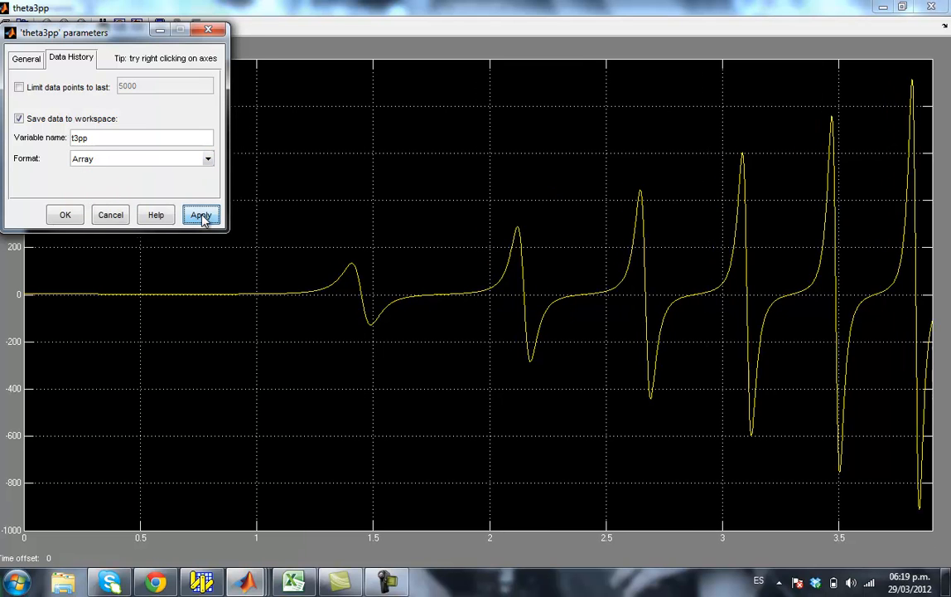
pyautogui.click(65, 213)
pyautogui.click(928, 8)
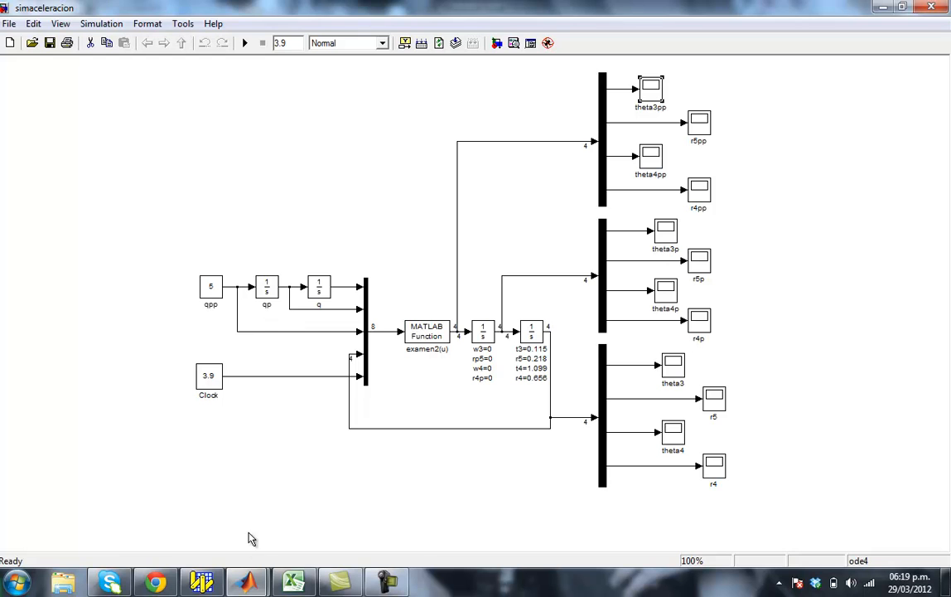
# Switch to the main MATLAB window and clear all workspace variables and the Command Window
pyautogui.moveTo(246, 582)
pyautogui.click(185, 518)
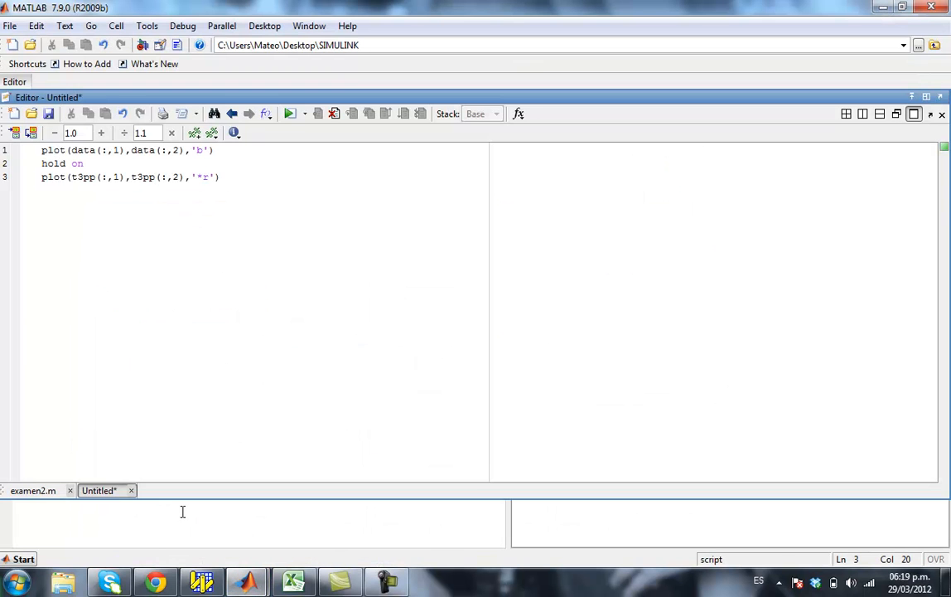
pyautogui.click(15, 81)
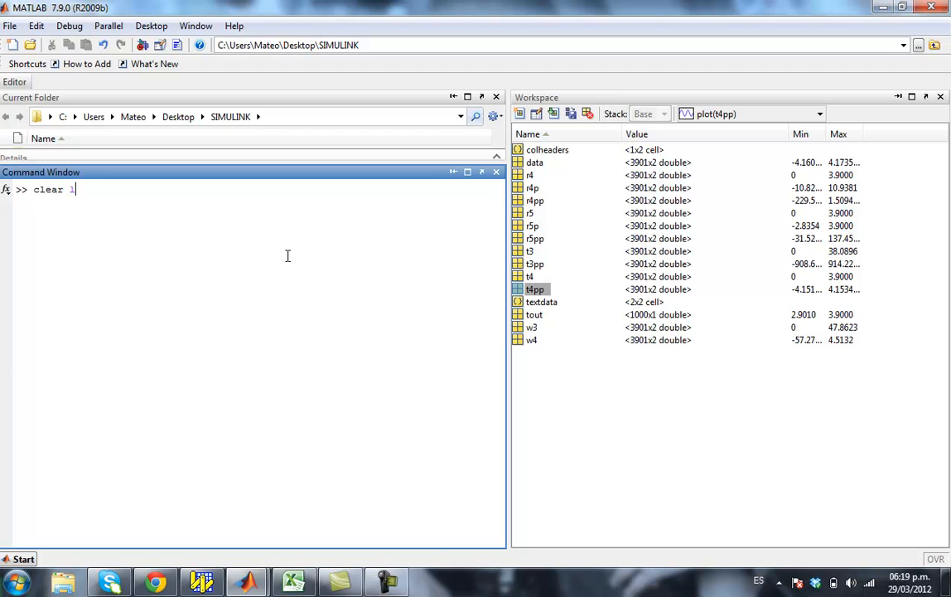
pyautogui.write('lc')
pyautogui.press('Return')
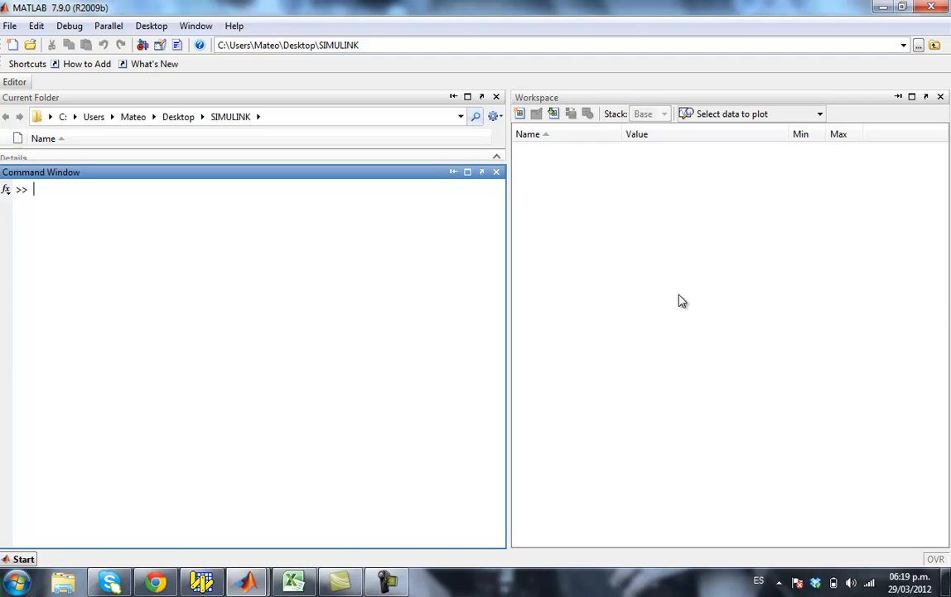
# Import t3pp.dta from the SIMULINK folder into the workspace as tab-separated data, and select the data variable
pyautogui.click(553, 114)
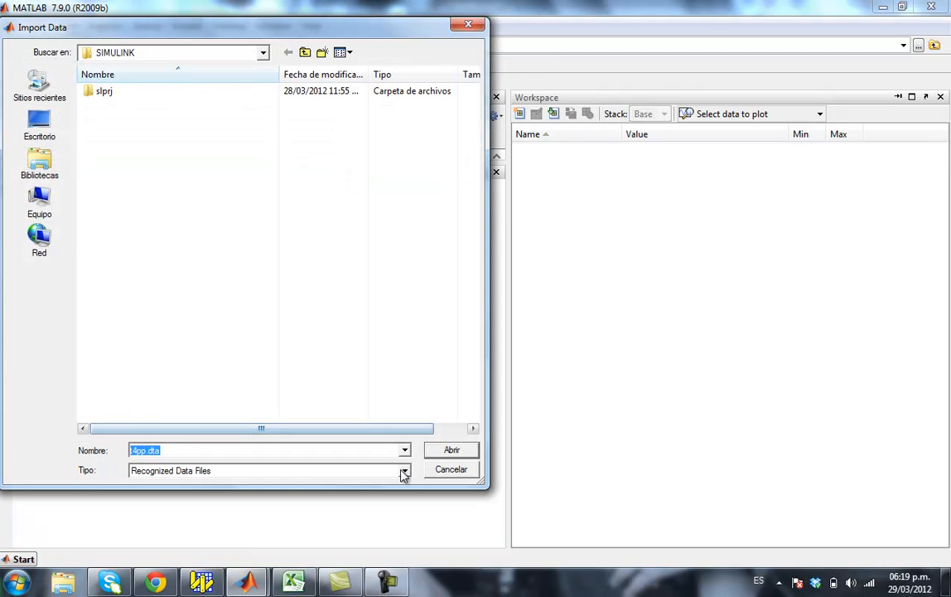
pyautogui.click(402, 470)
pyautogui.click(187, 457)
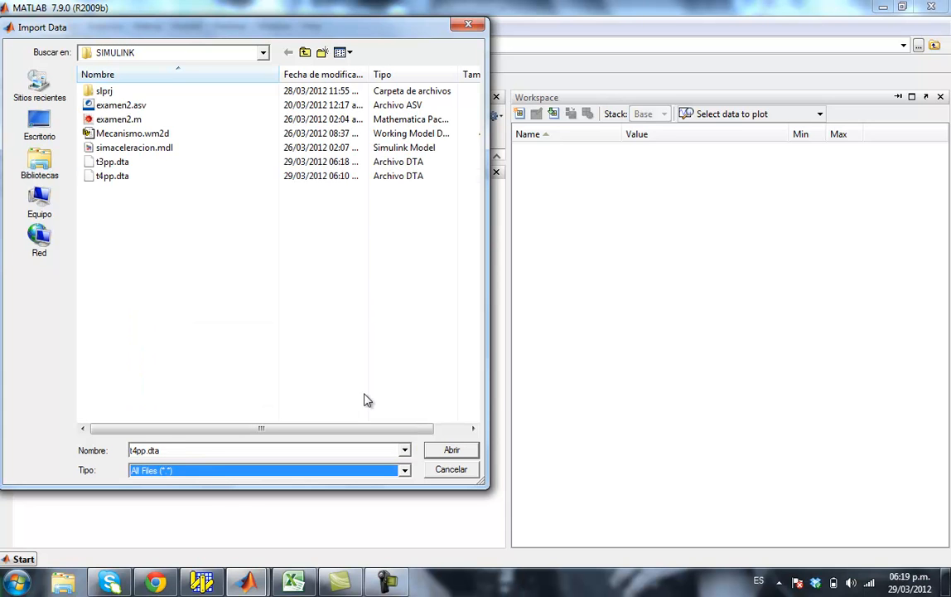
pyautogui.click(125, 165)
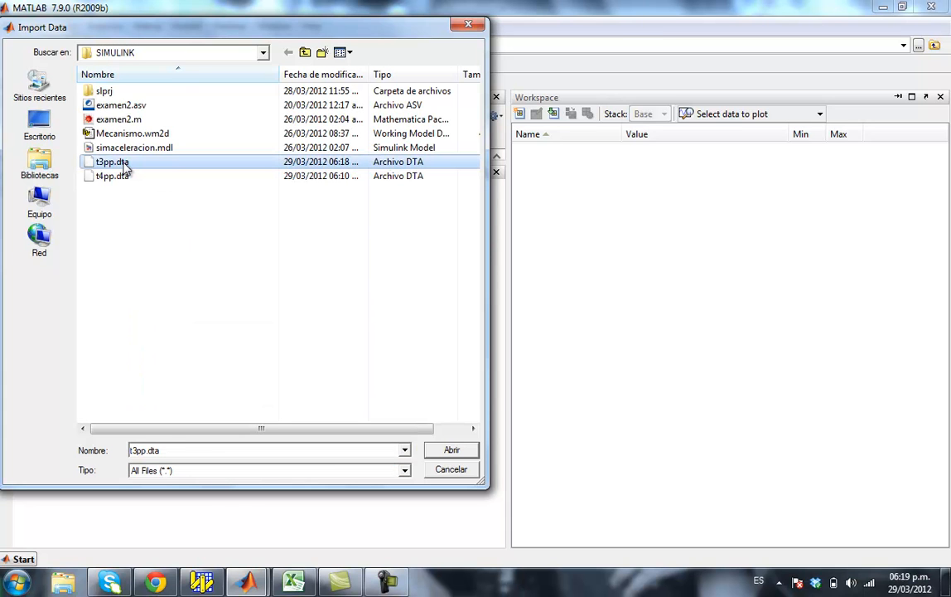
pyautogui.doubleClick(125, 165)
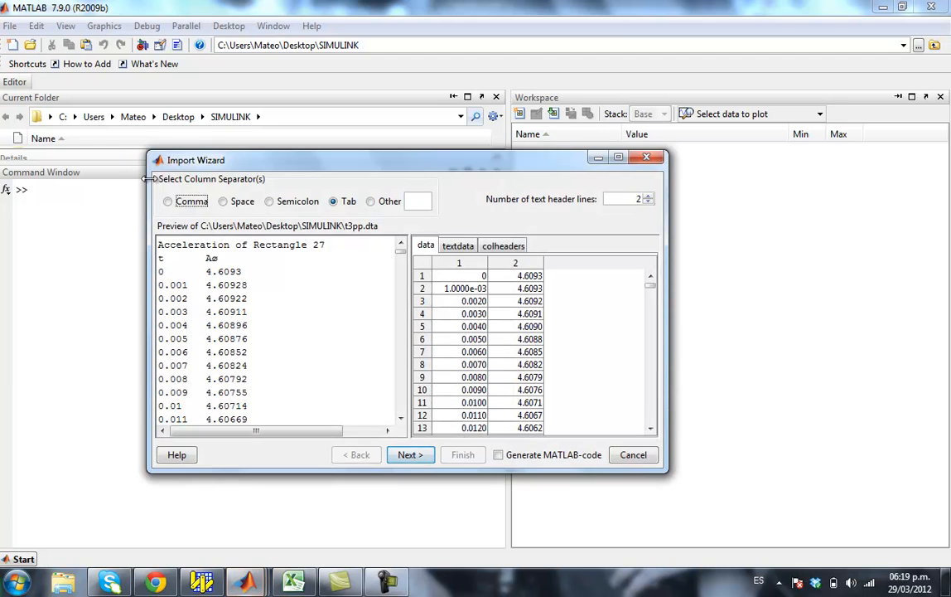
pyautogui.click(410, 454)
pyautogui.click(462, 454)
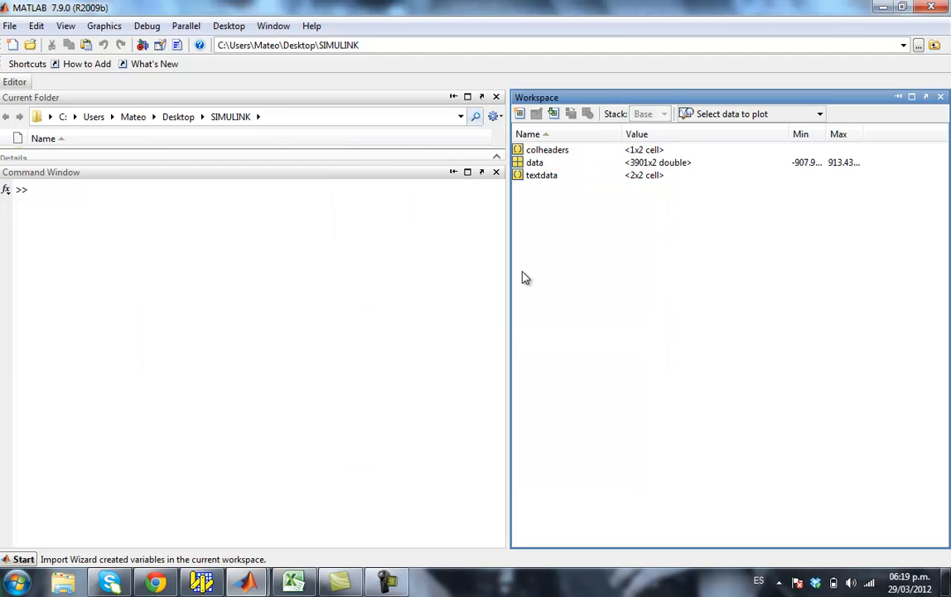
pyautogui.click(537, 164)
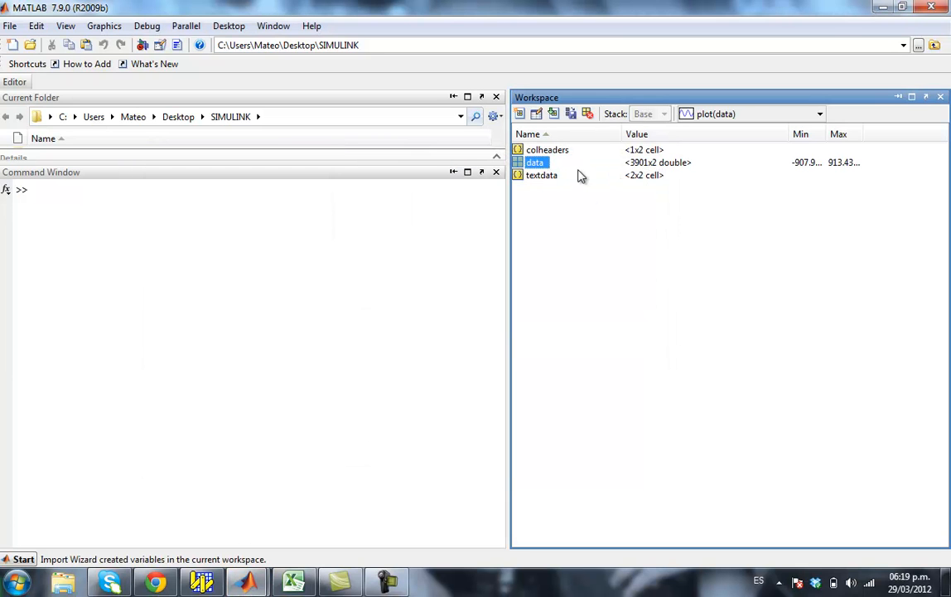
# Run the simaceleracion simulation in Simulink and select the t3pp variable in the MATLAB workspace
pyautogui.click(284, 187)
pyautogui.click(249, 583)
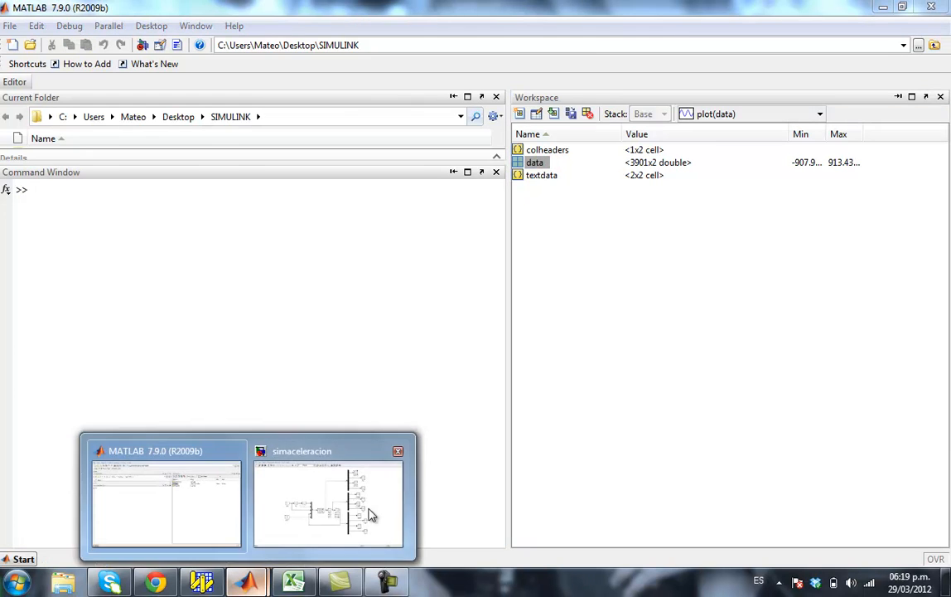
pyautogui.click(371, 510)
pyautogui.click(245, 43)
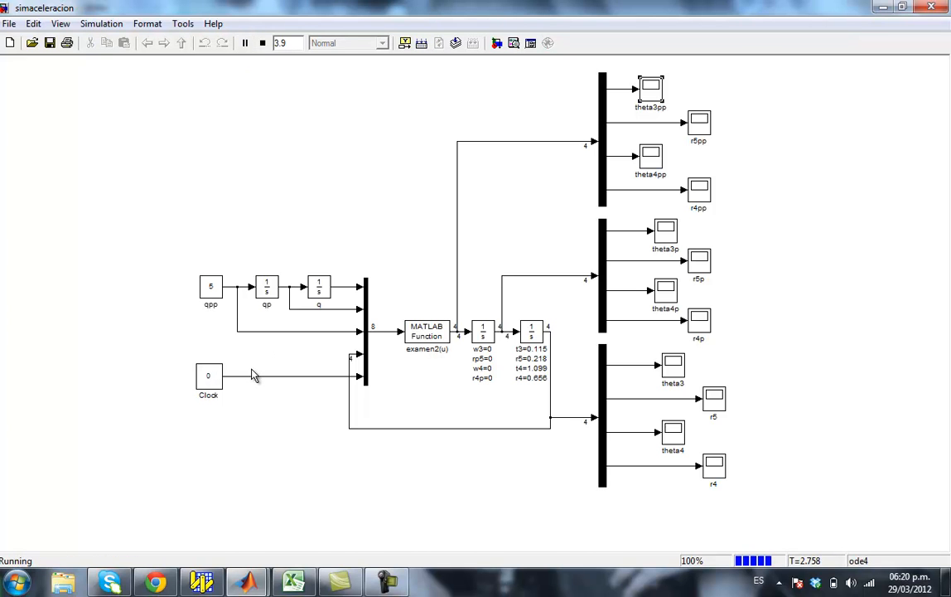
pyautogui.moveTo(253, 587)
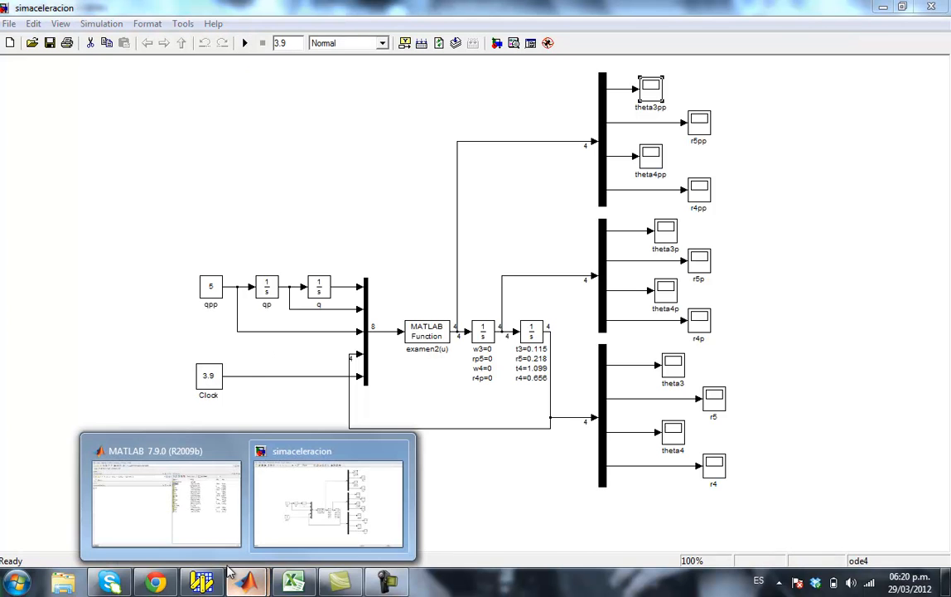
pyautogui.click(166, 497)
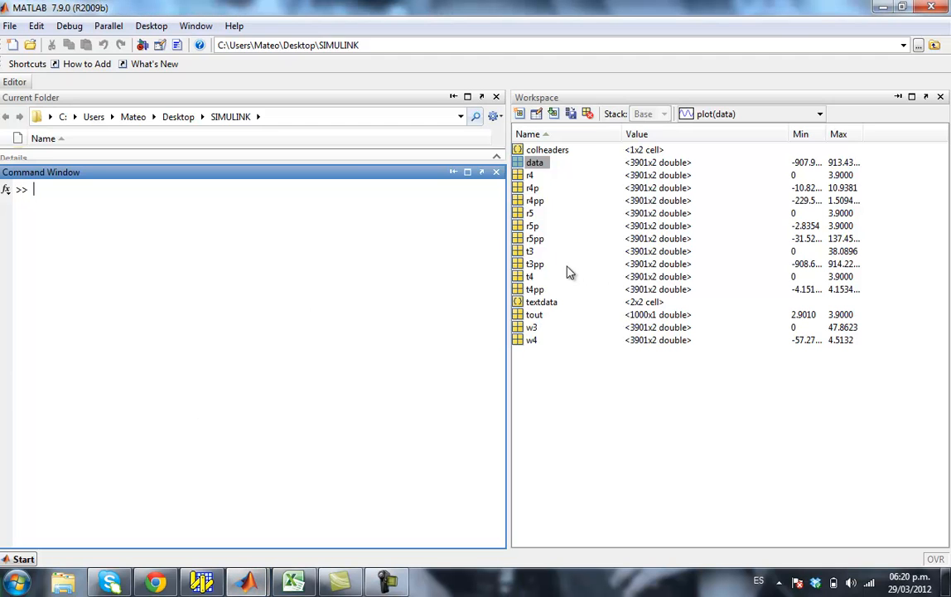
pyautogui.click(540, 267)
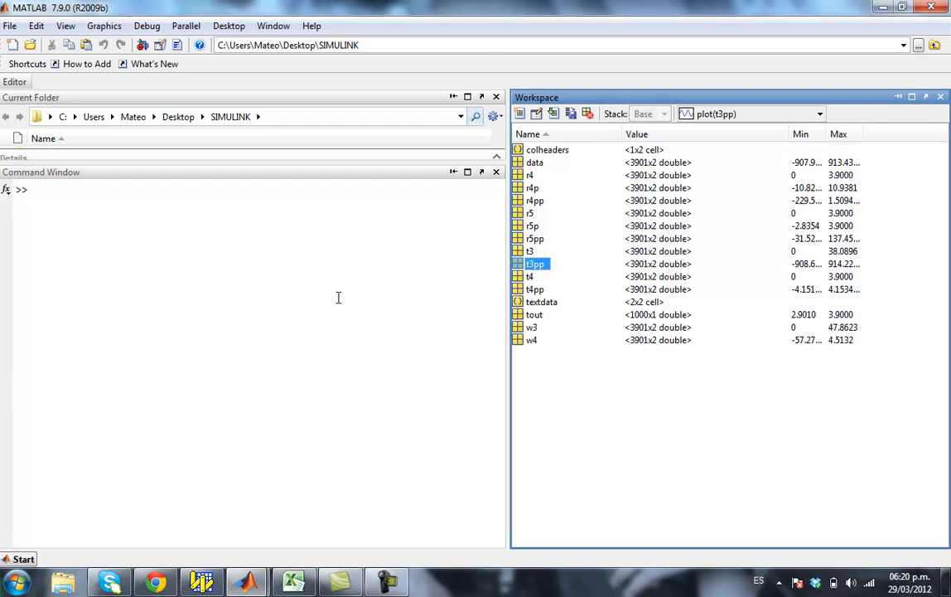
# Open the untitled plotting script and examine the plot command for data, including its column indexes and 'b' line style
pyautogui.click(231, 284)
pyautogui.click(18, 86)
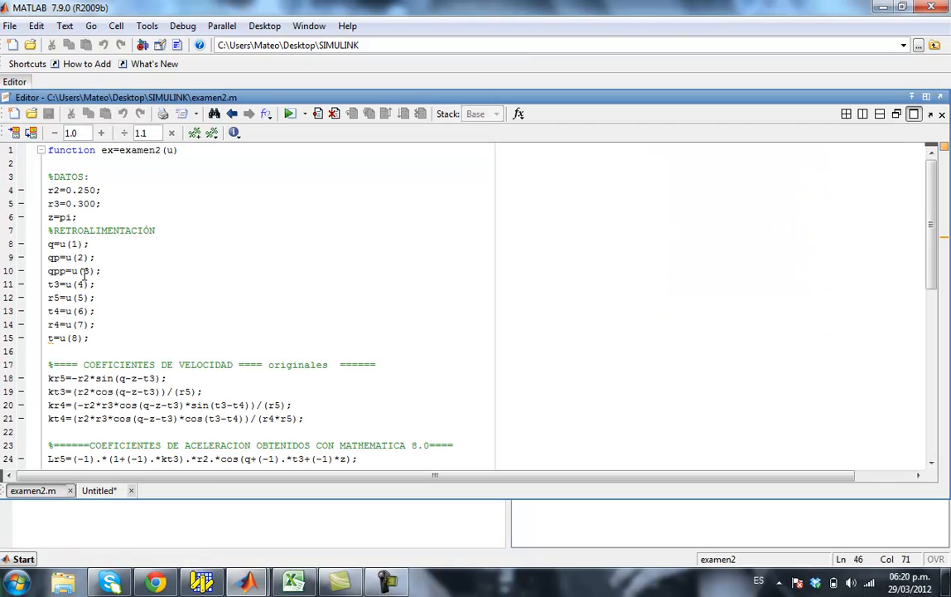
pyautogui.click(104, 490)
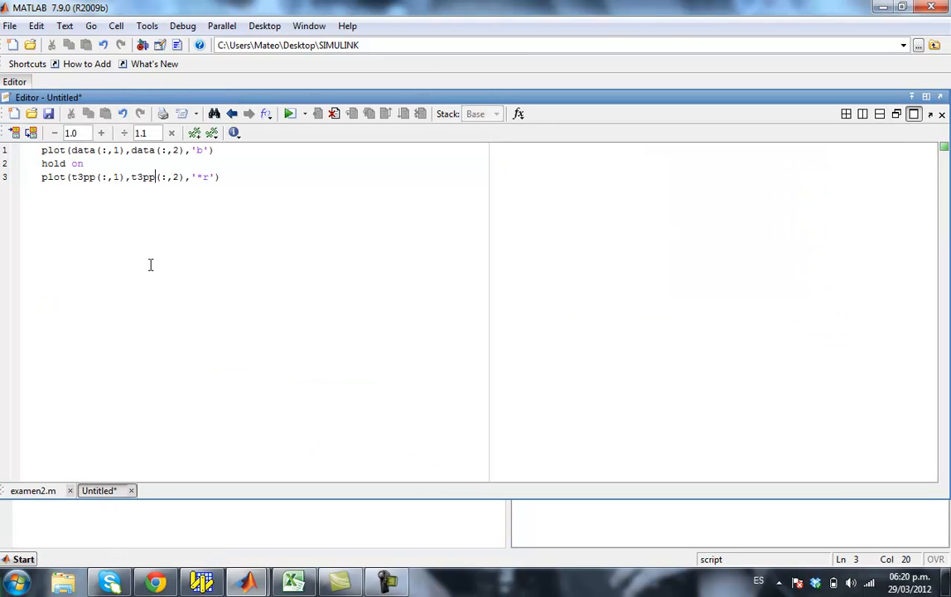
pyautogui.click(243, 178)
pyautogui.moveTo(243, 178); pyautogui.dragTo(30, 153)
pyautogui.click(222, 197)
pyautogui.doubleClick(79, 150)
pyautogui.click(133, 163)
pyautogui.moveTo(128, 150)
pyautogui.mouseDown()
pyautogui.moveTo(136, 163)
pyautogui.moveTo(113, 150)
pyautogui.mouseUp()
pyautogui.click(135, 163)
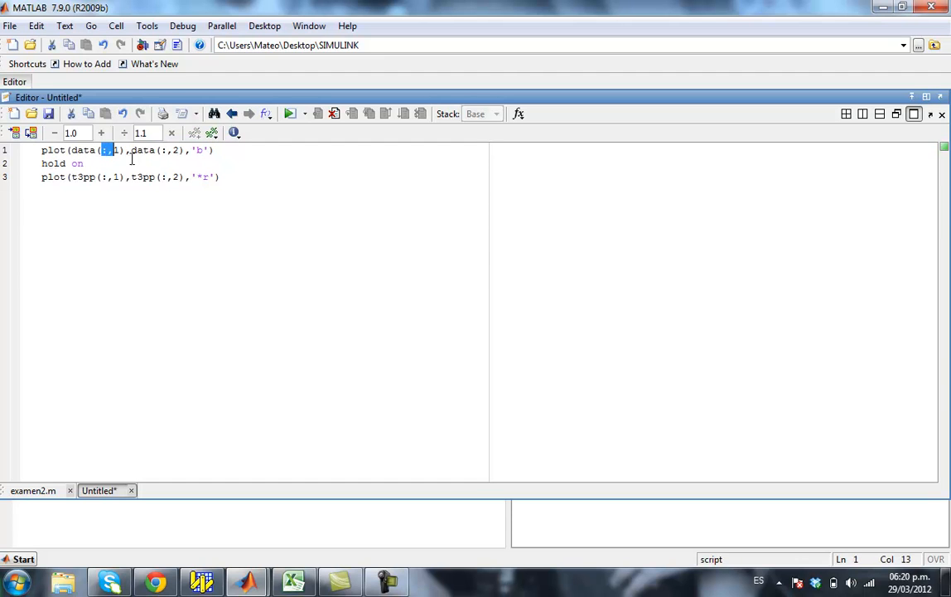
pyautogui.click(179, 151)
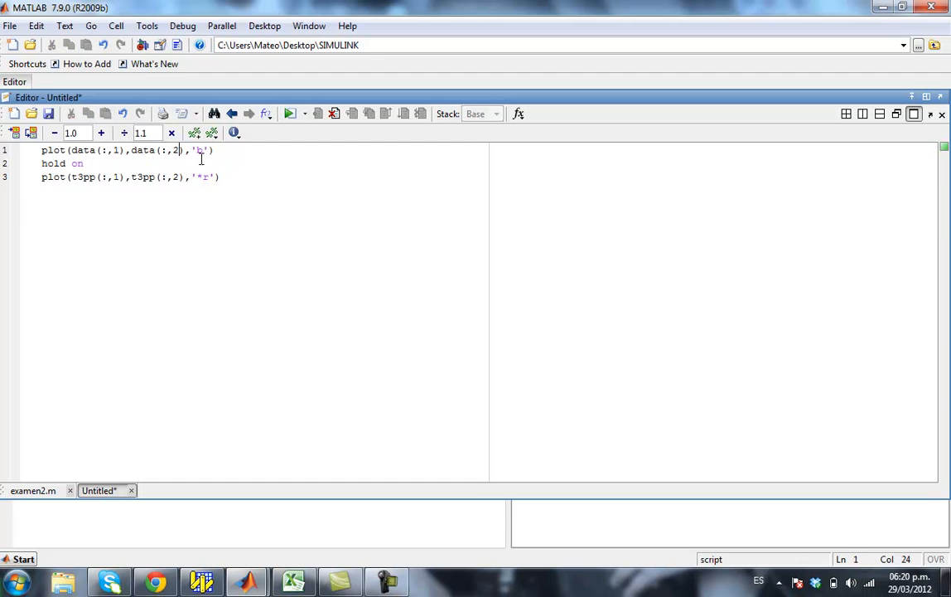
pyautogui.click(203, 151)
pyautogui.moveTo(194, 150); pyautogui.dragTo(213, 151)
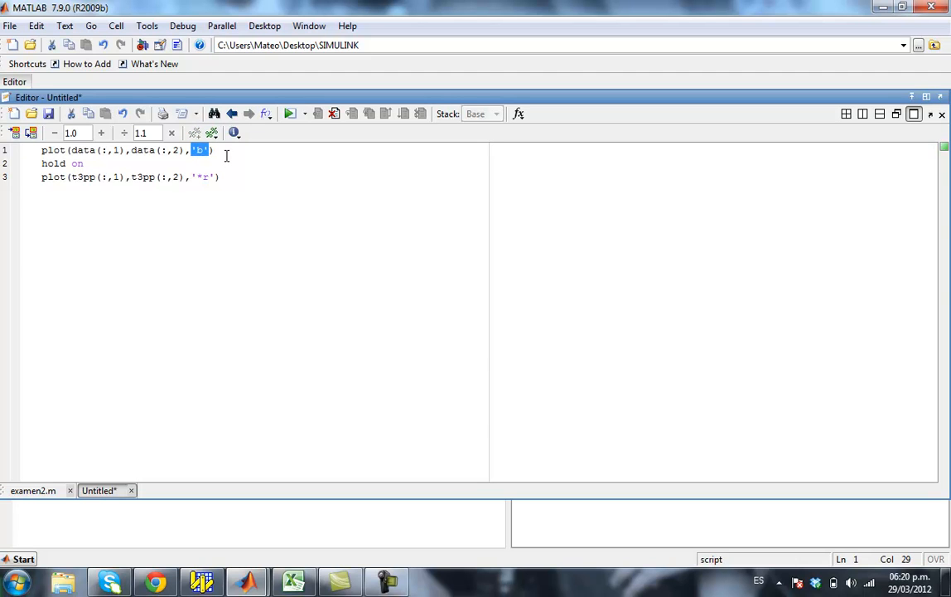
# Examine the script's hold on line and the t3pp plot command with its '*r' marker style
pyautogui.click(38, 166)
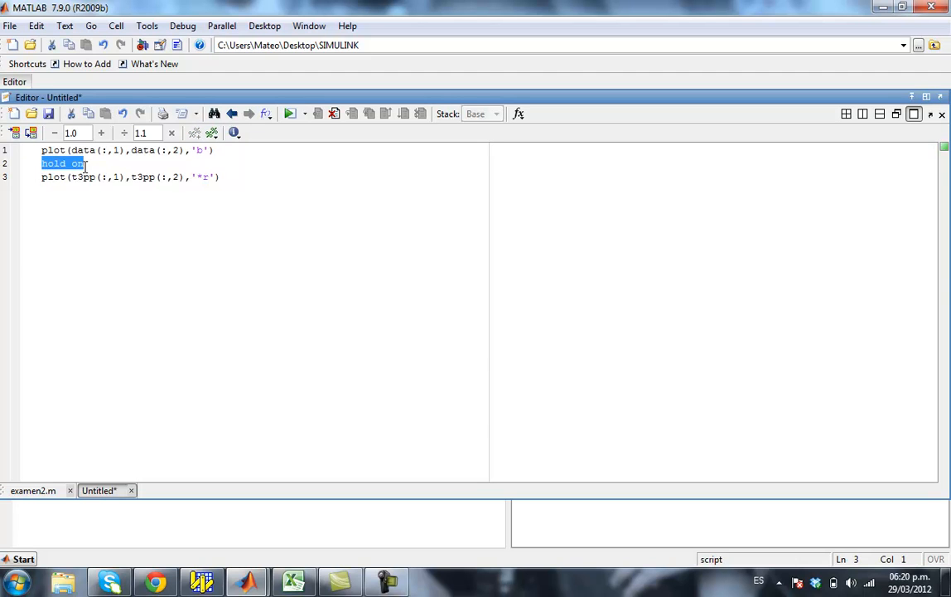
pyautogui.click(225, 167)
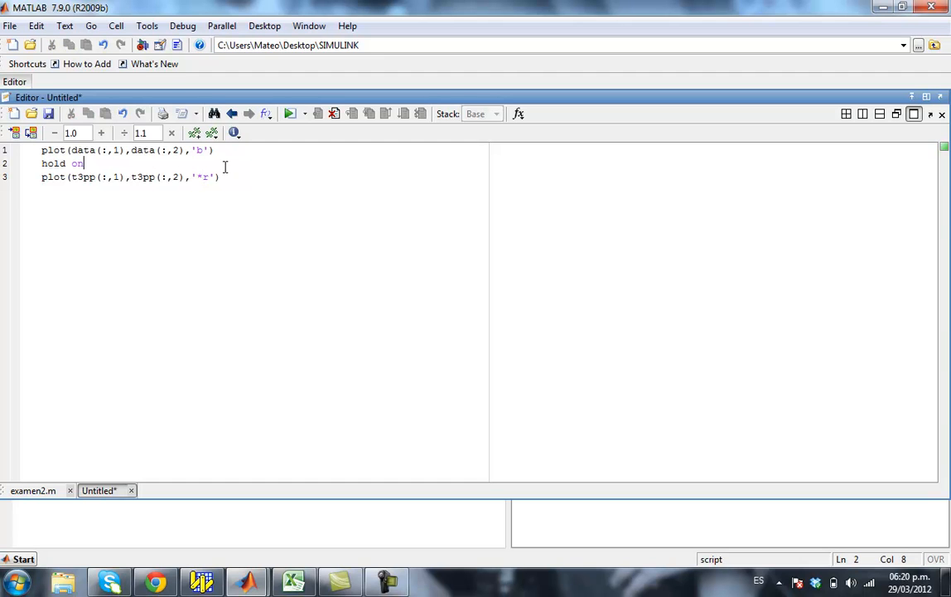
pyautogui.moveTo(228, 176); pyautogui.dragTo(38, 149)
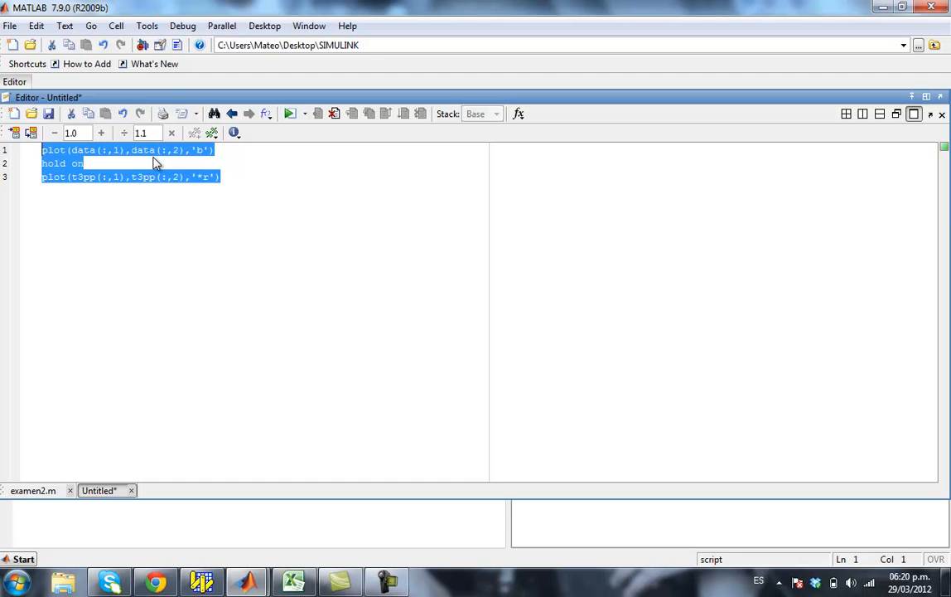
pyautogui.click(232, 164)
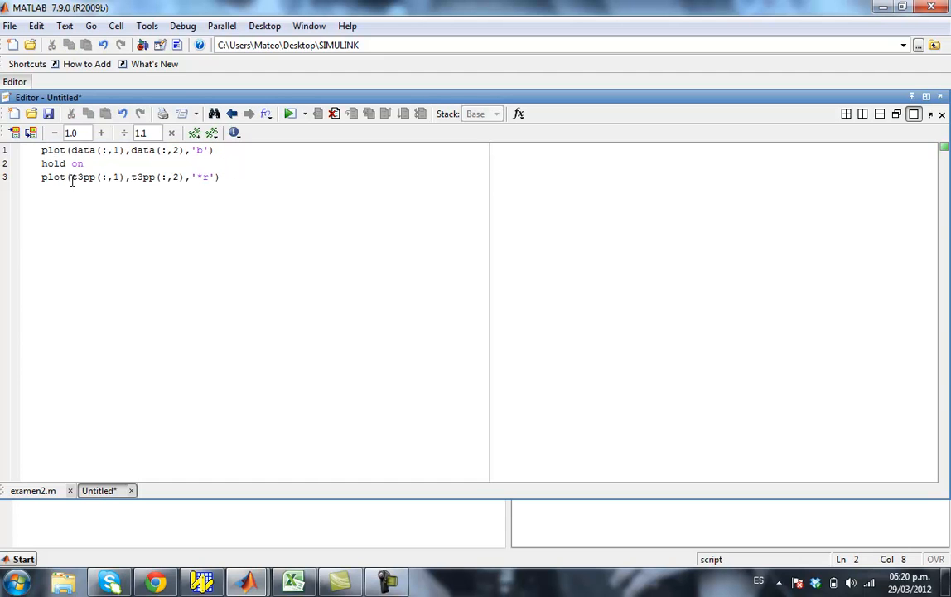
pyautogui.moveTo(71, 178); pyautogui.dragTo(95, 186)
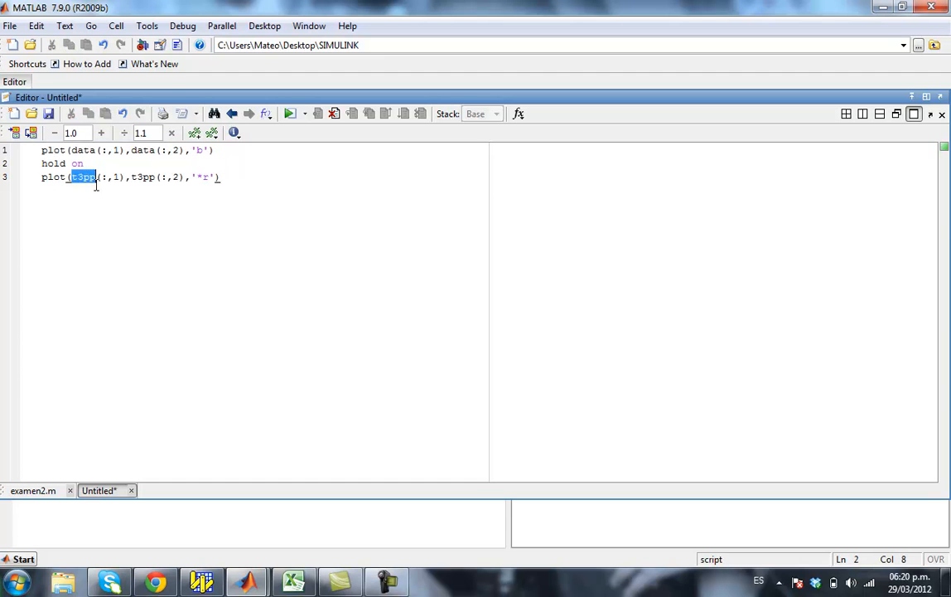
pyautogui.click(157, 191)
pyautogui.moveTo(195, 178); pyautogui.dragTo(209, 181)
pyautogui.click(217, 184)
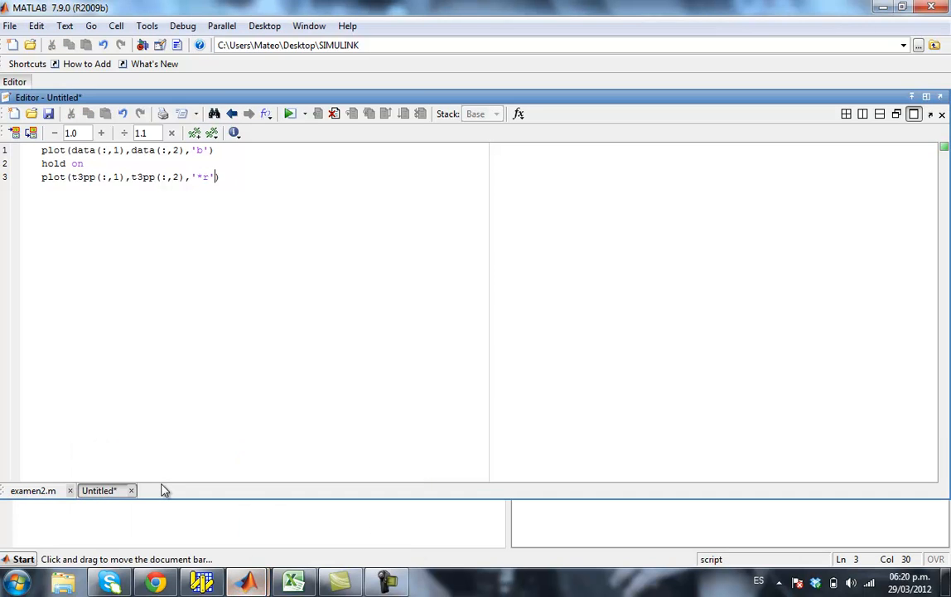
# Open examen2.m and examine the acceleration coefficients obtained with Mathematica 8.0 and the commented-out original derivatives
pyautogui.click(37, 492)
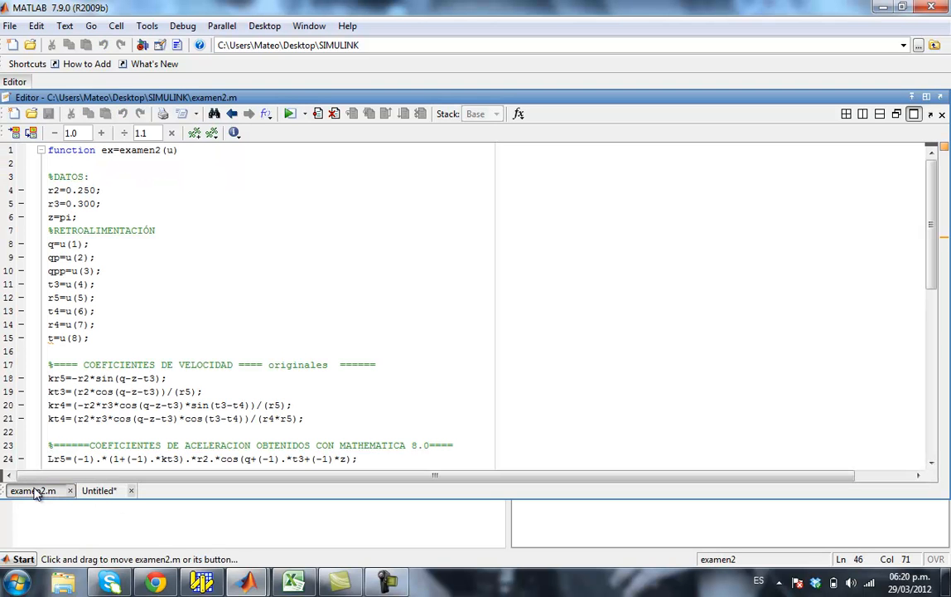
pyautogui.scroll(-7, 262, 270)
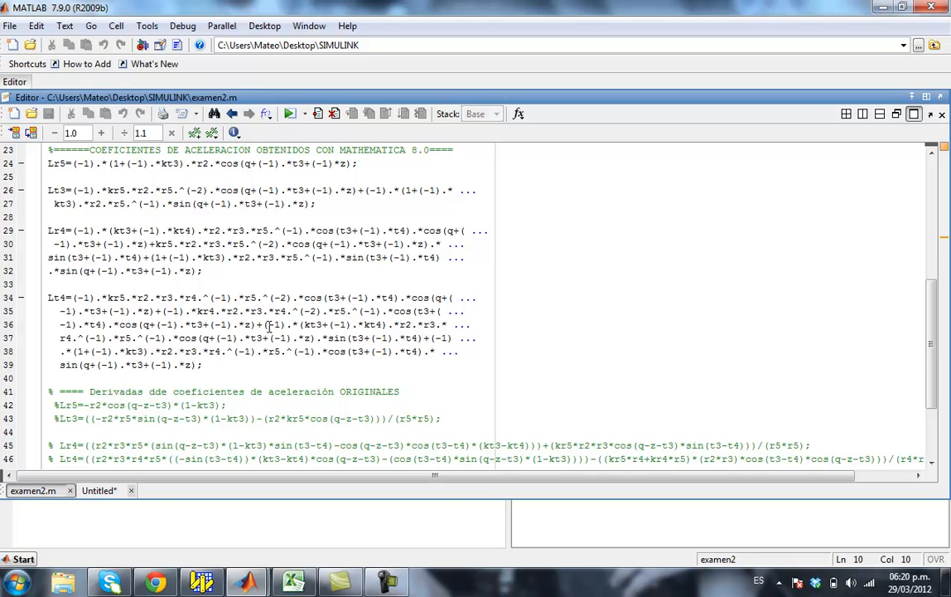
pyautogui.scroll(1, 245, 307)
pyautogui.moveTo(48, 187); pyautogui.dragTo(220, 399)
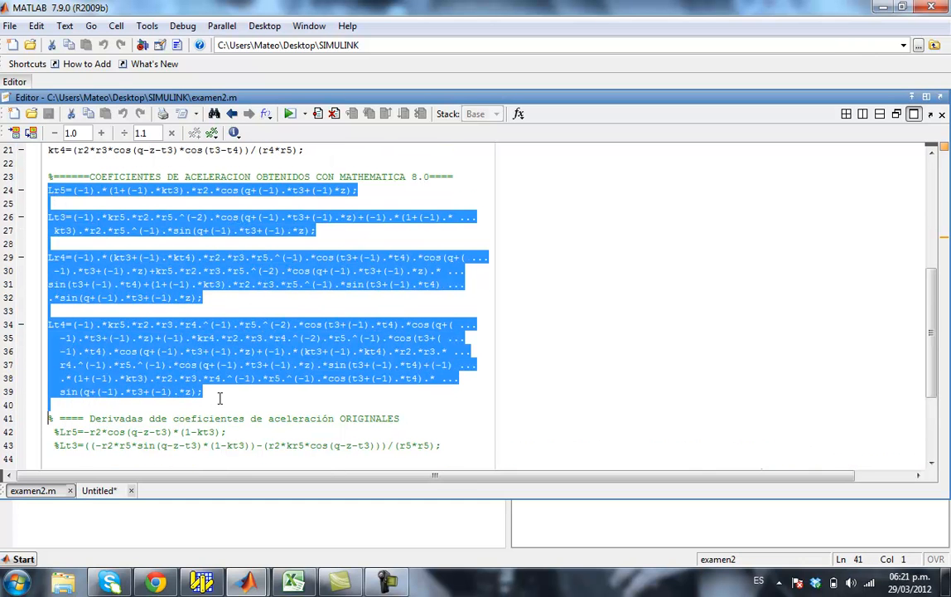
pyautogui.click(234, 395)
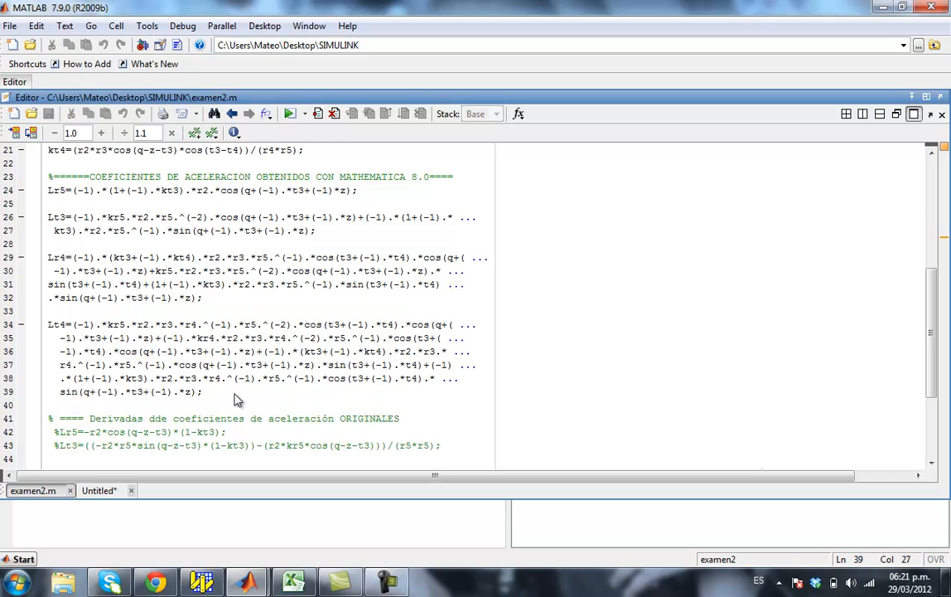
pyautogui.scroll(-4, 236, 401)
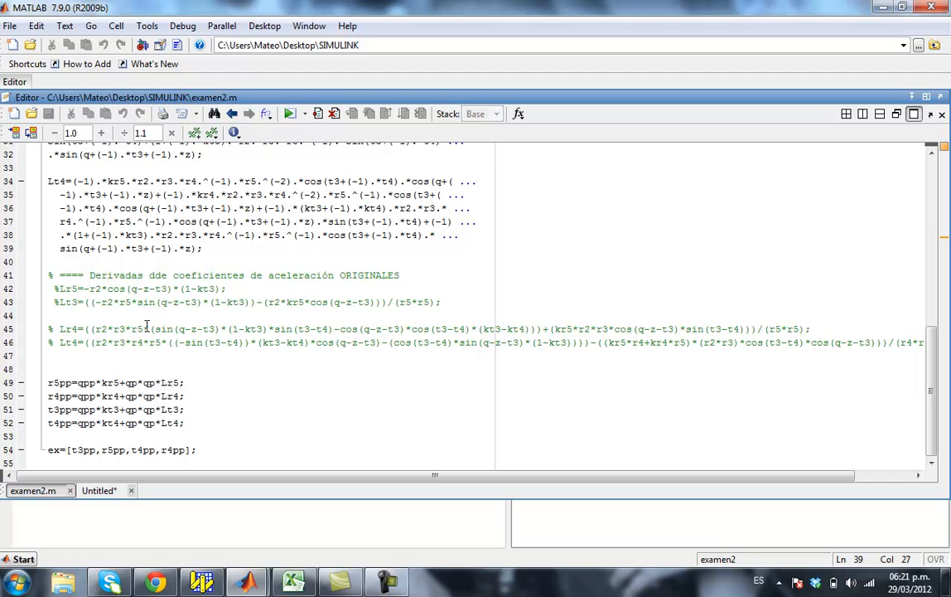
pyautogui.moveTo(57, 284); pyautogui.dragTo(793, 348)
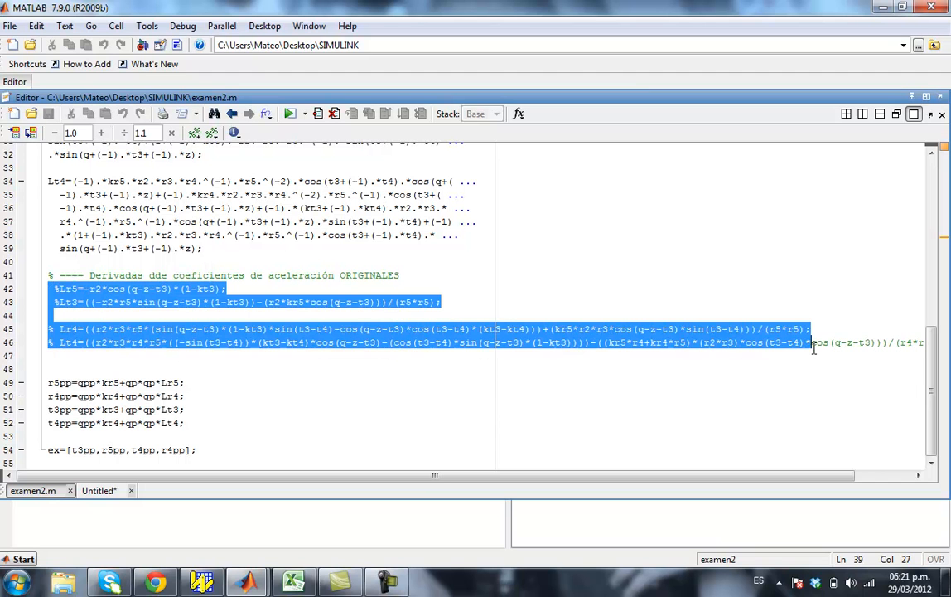
pyautogui.click(401, 329)
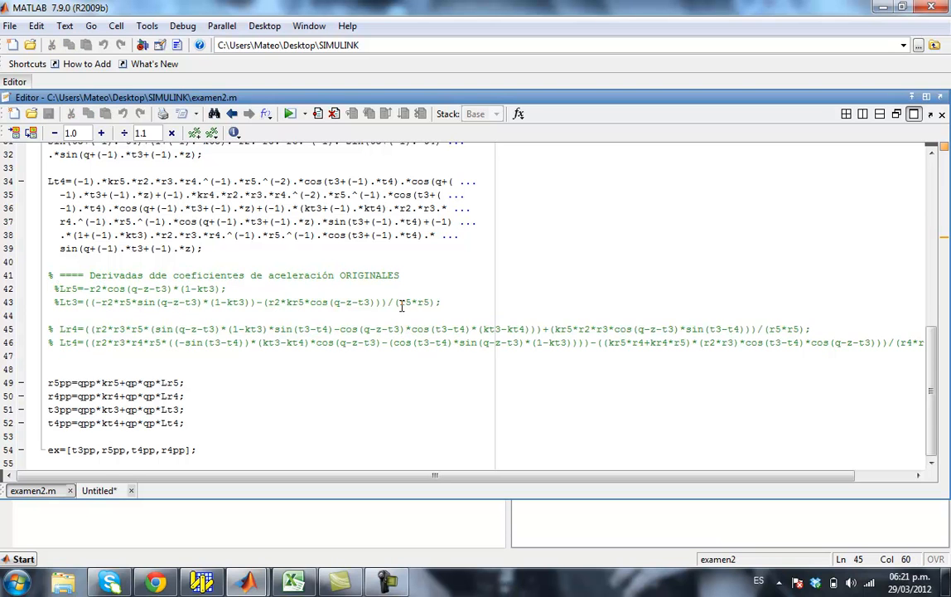
# Review examen2.m from its input data and velocity coefficients through the Lr5, Lt3, Lr4 and Lt4 acceleration coefficients
pyautogui.scroll(2, 402, 305)
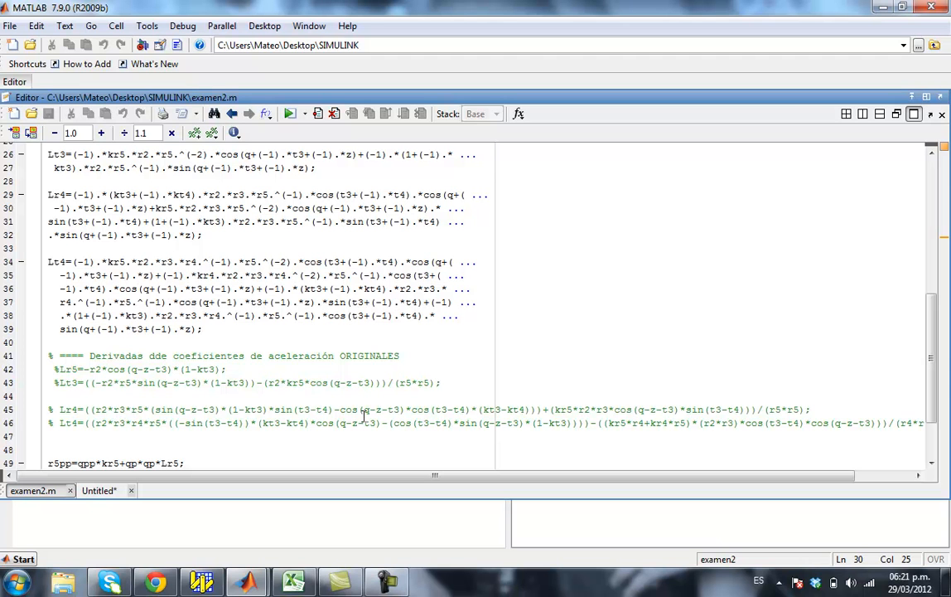
pyautogui.scroll(8, 248, 256)
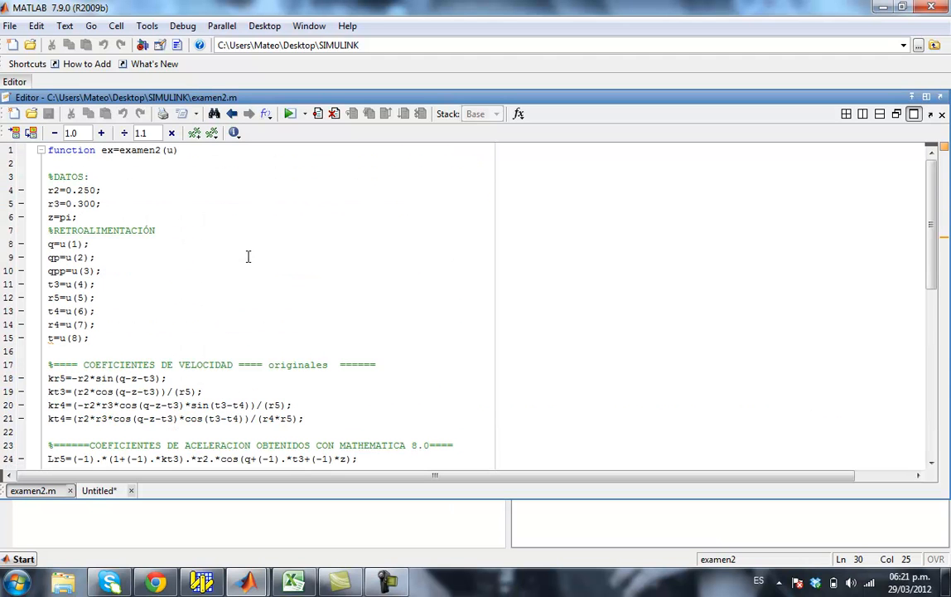
pyautogui.scroll(-9, 248, 256)
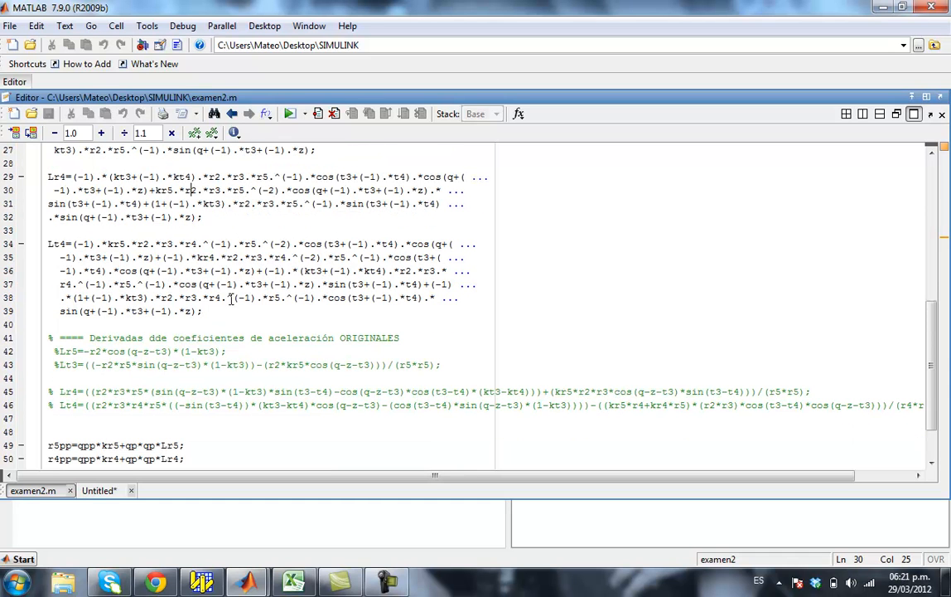
pyautogui.moveTo(252, 310); pyautogui.dragTo(220, 267)
pyautogui.click(216, 255)
pyautogui.scroll(5, 220, 231)
pyautogui.scroll(4, 219, 231)
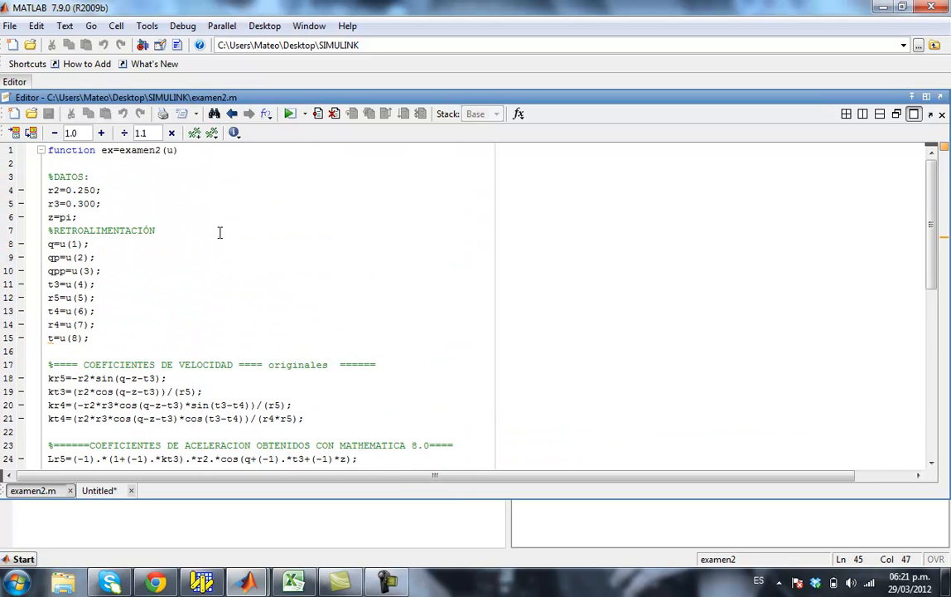
pyautogui.scroll(-2, 220, 231)
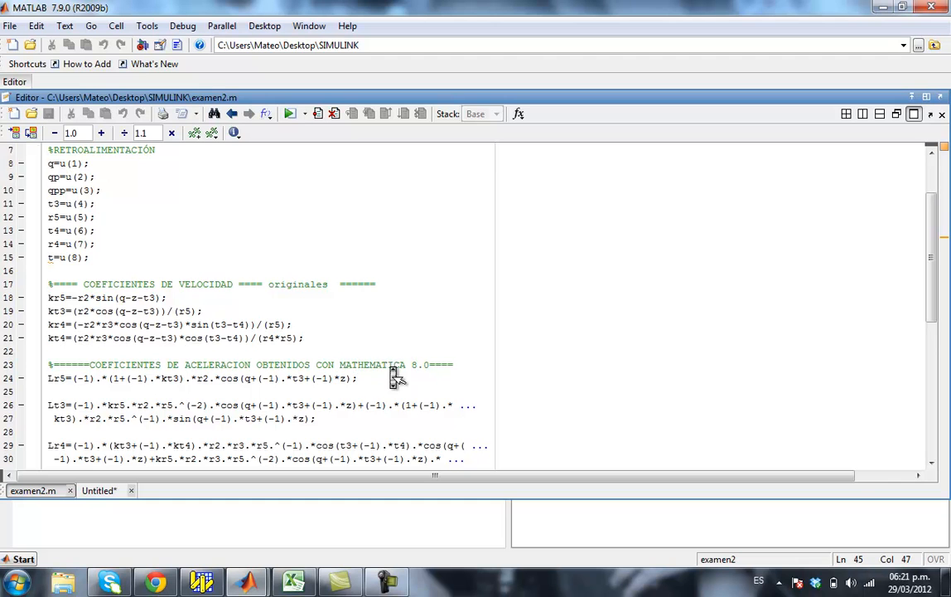
pyautogui.scroll(2, 391, 365)
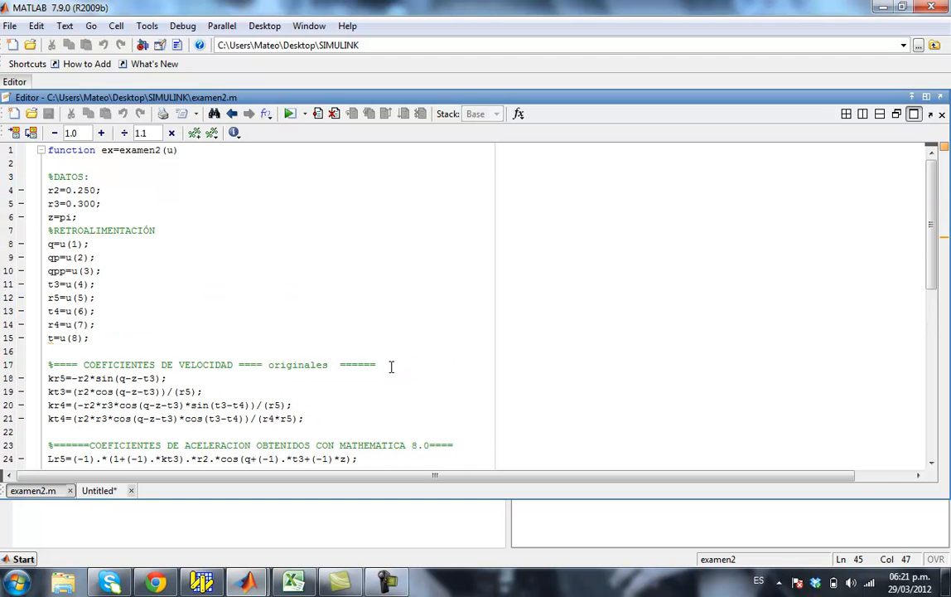
pyautogui.scroll(-4, 392, 365)
pyautogui.scroll(4, 391, 365)
# Copy the three plotting lines for data and t3pp from the untitled script and run them in the Command Window
pyautogui.click(17, 82)
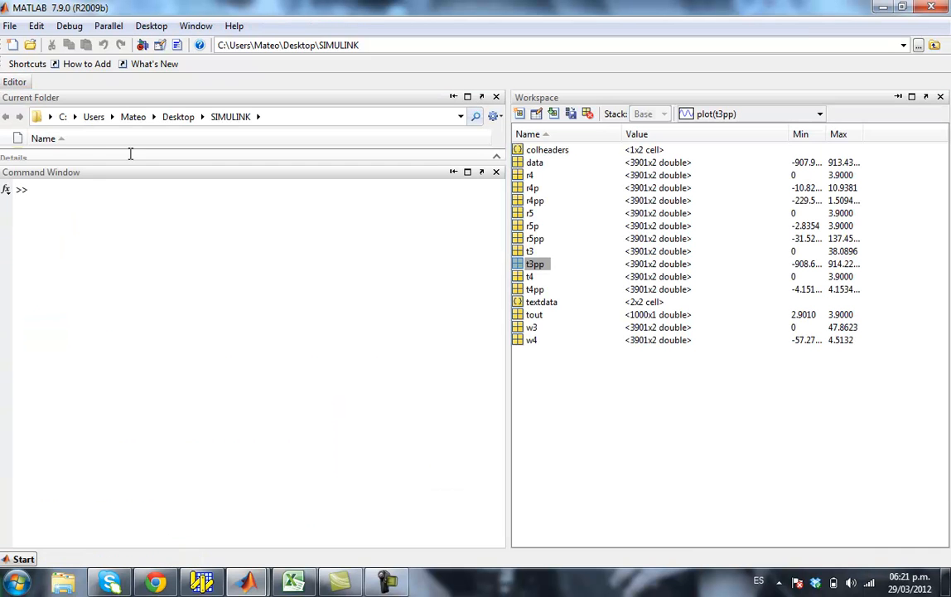
pyautogui.click(131, 204)
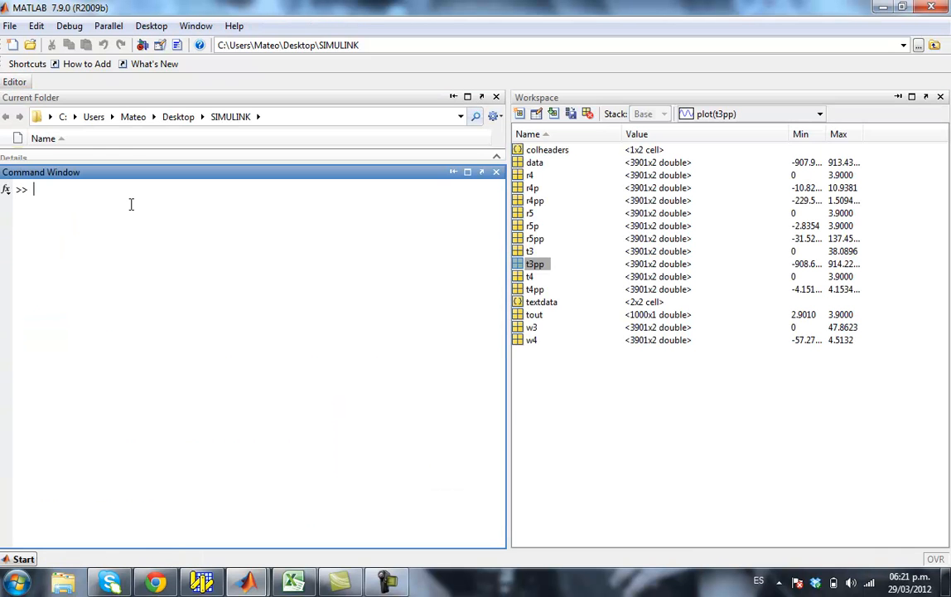
pyautogui.click(17, 82)
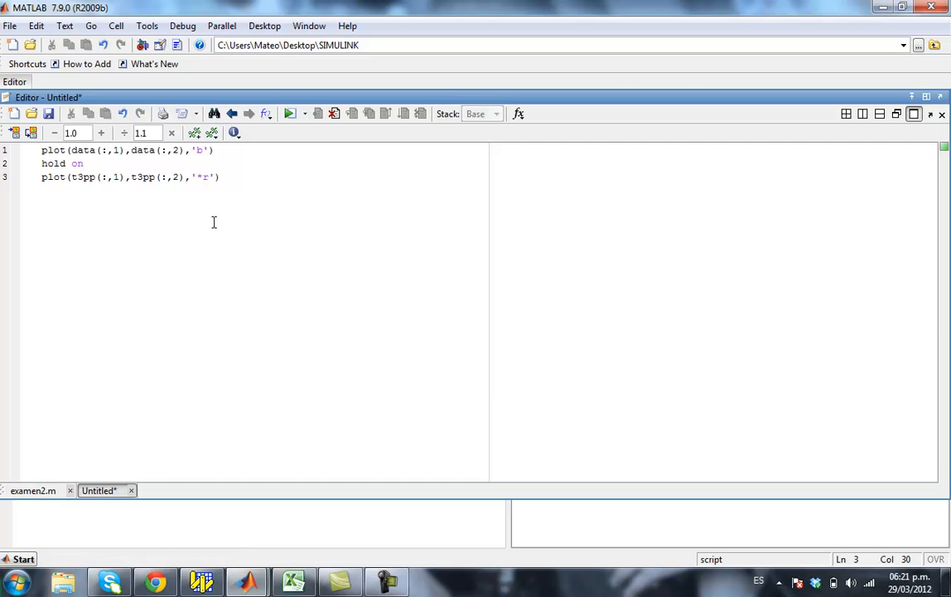
pyautogui.moveTo(224, 177); pyautogui.dragTo(41, 150)
pyautogui.hotkey('ctrl', 'c')
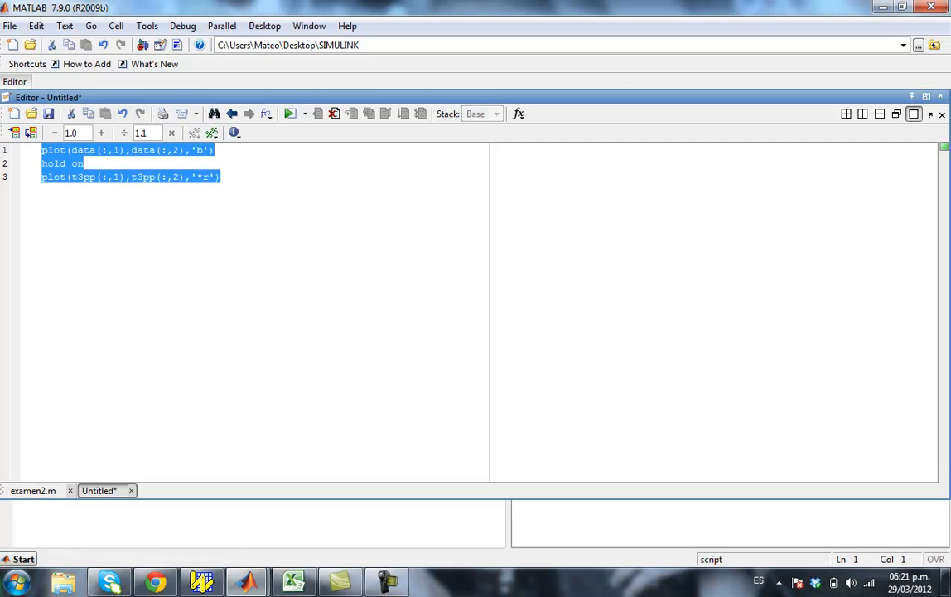
pyautogui.click(14, 82)
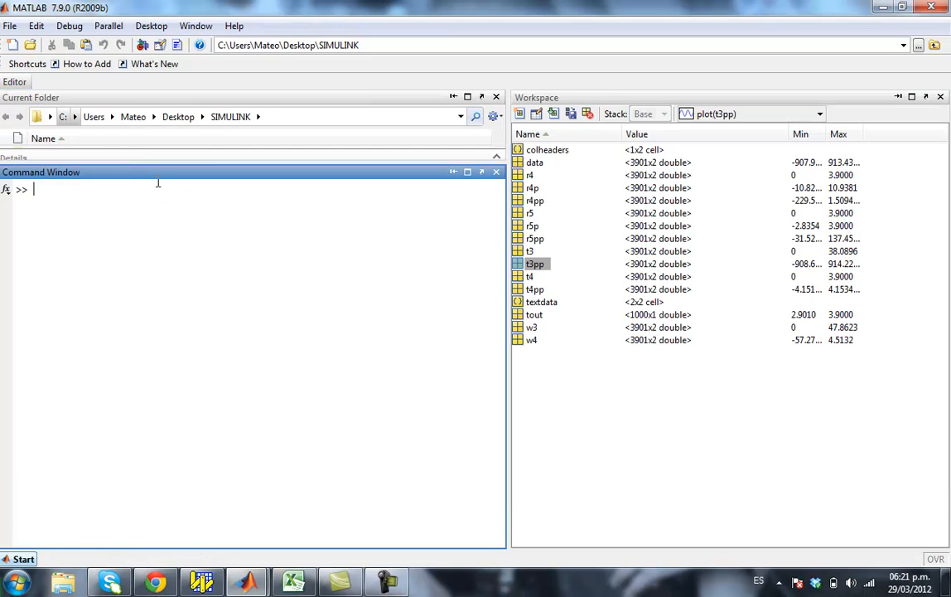
pyautogui.hotkey('ctrl', 'v')
pyautogui.press('Return')
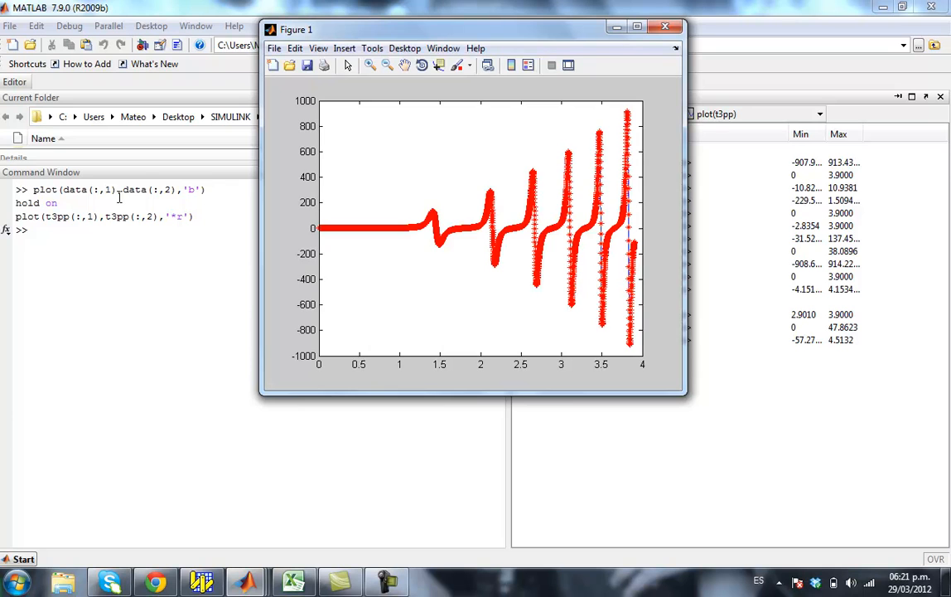
# Maximize Figure 1 and check its curves against the data and t3pp plot commands in the Command Window
pyautogui.click(636, 26)
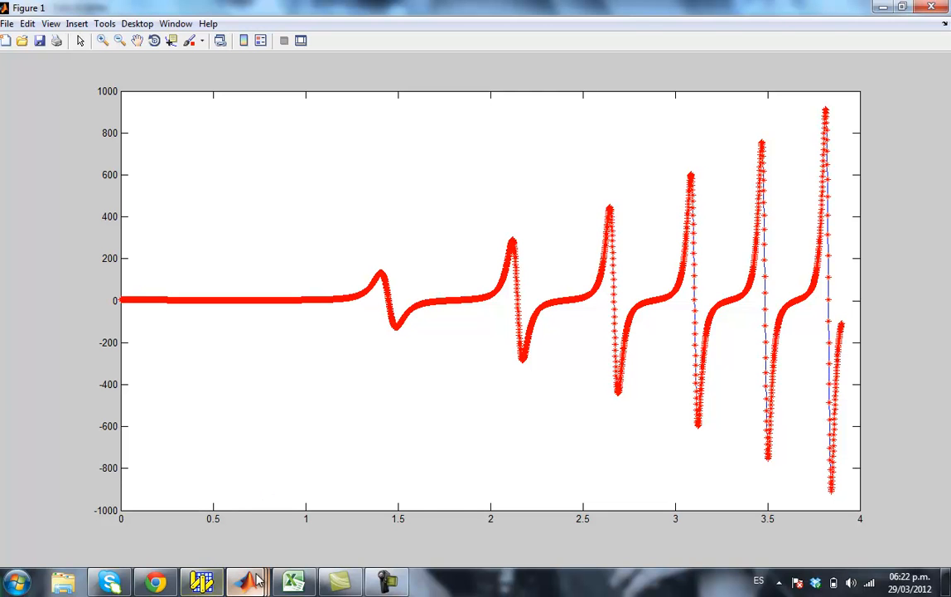
pyautogui.moveTo(255, 580)
pyautogui.moveTo(112, 492)
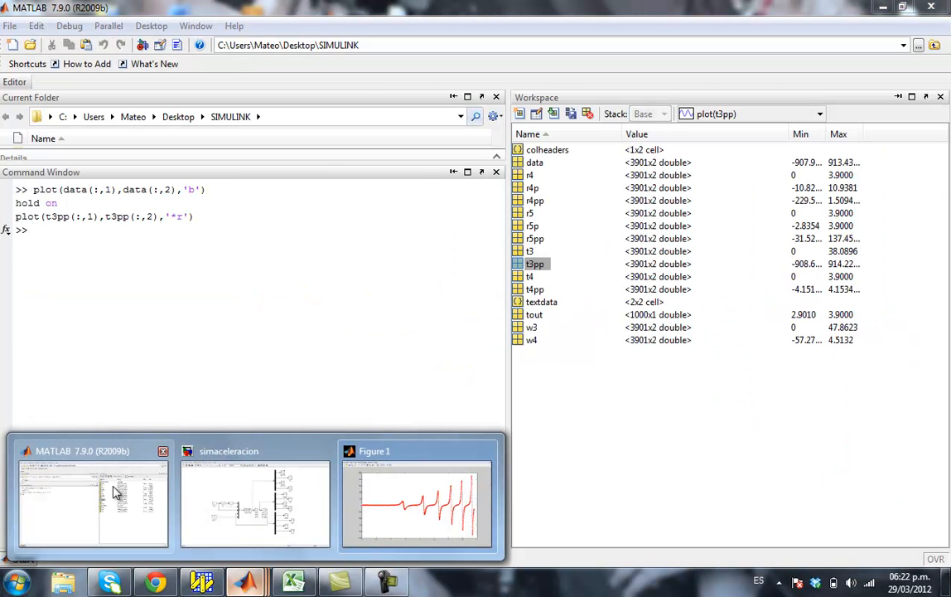
pyautogui.click(95, 439)
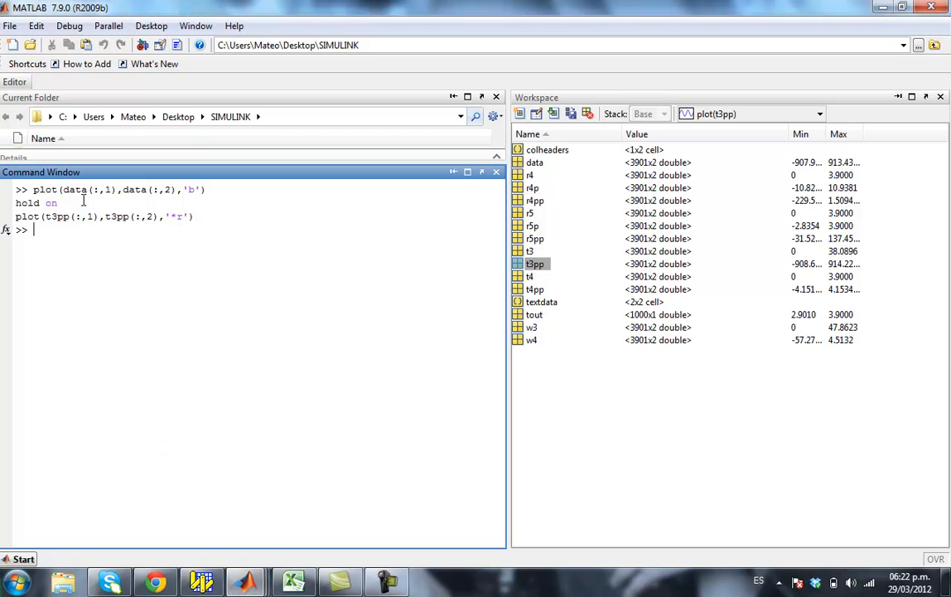
pyautogui.moveTo(63, 189); pyautogui.dragTo(17, 220)
pyautogui.click(195, 216)
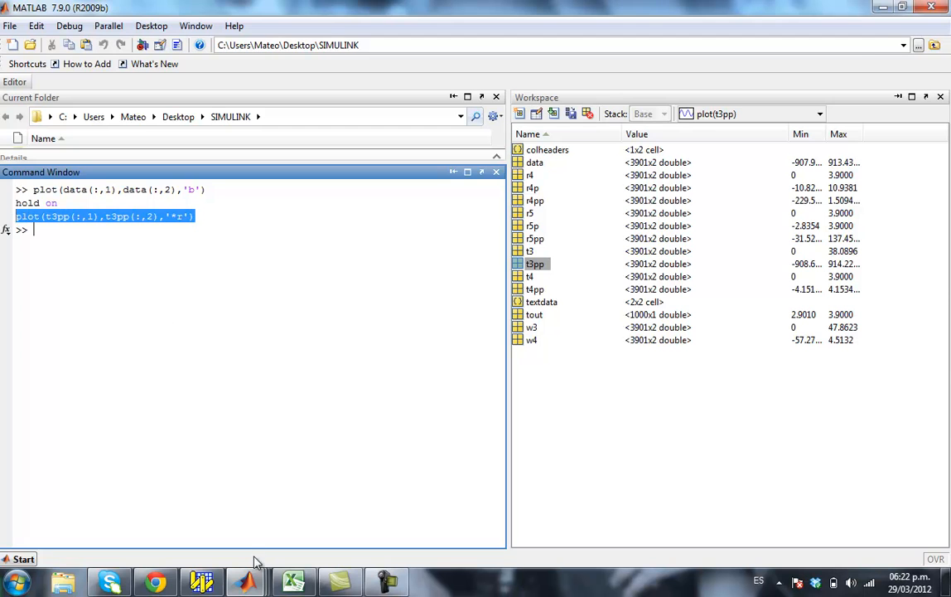
pyautogui.moveTo(247, 580)
pyautogui.click(452, 507)
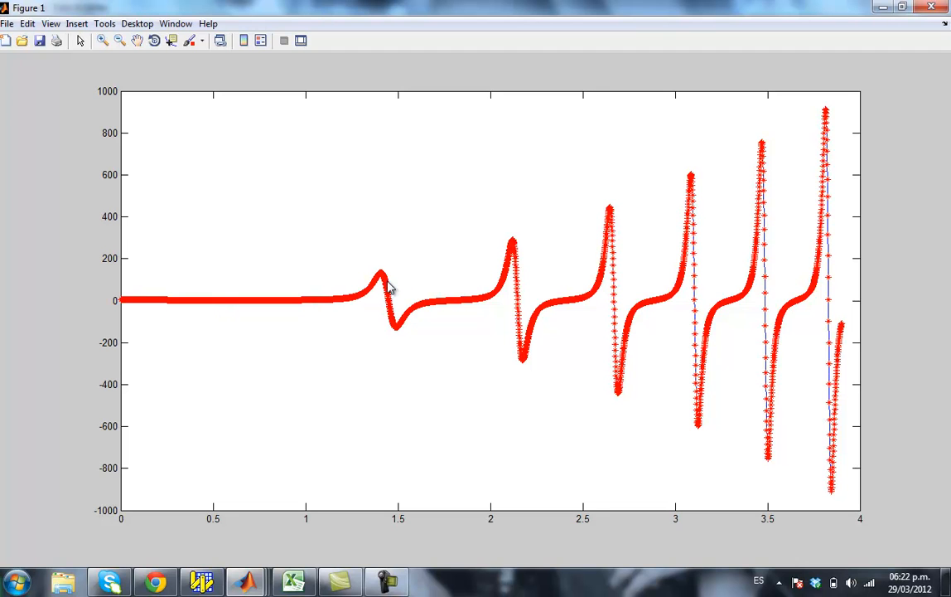
# Zoom in on the flat initial part of the plot around x = 0.6 to compare the blue line with the red markers
pyautogui.click(102, 41)
pyautogui.click(303, 315)
pyautogui.click(387, 287)
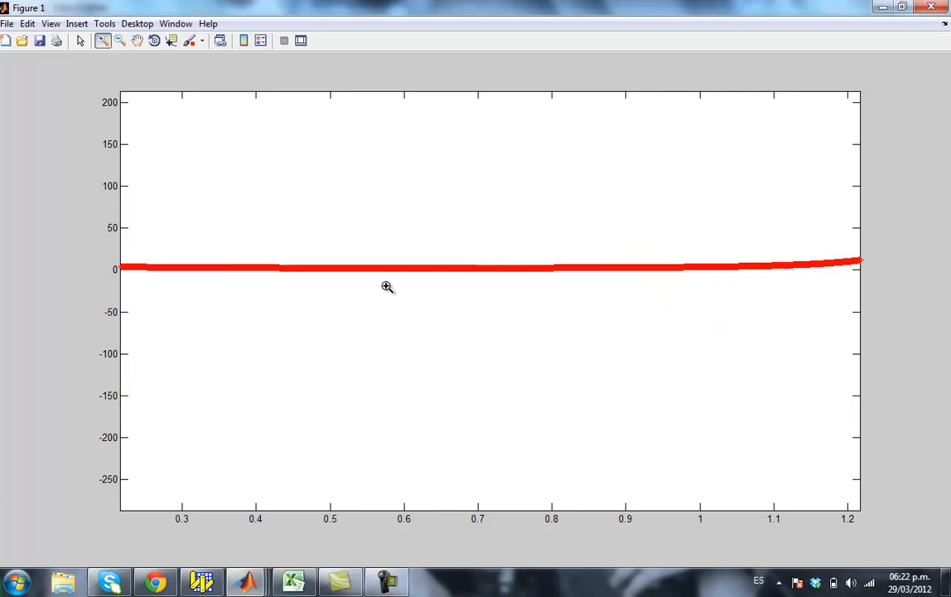
pyautogui.click(435, 270)
pyautogui.click(442, 303)
pyautogui.click(441, 303)
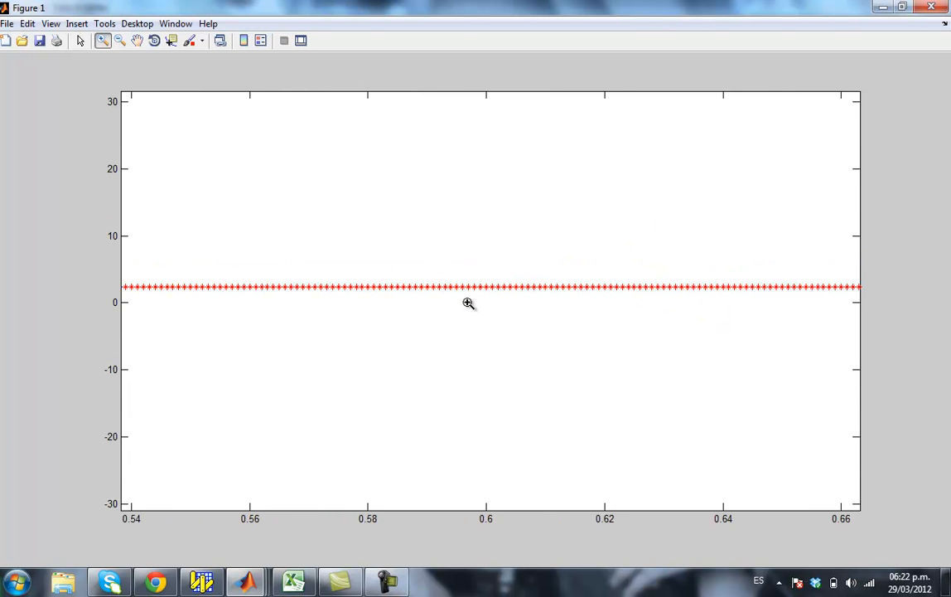
pyautogui.click(504, 303)
pyautogui.click(486, 274)
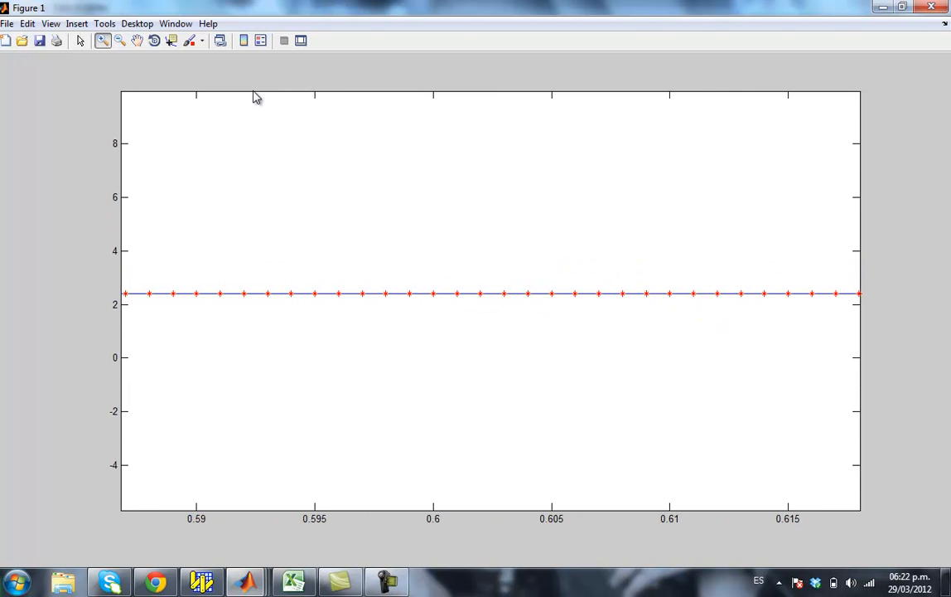
pyautogui.click(79, 41)
pyautogui.click(486, 293)
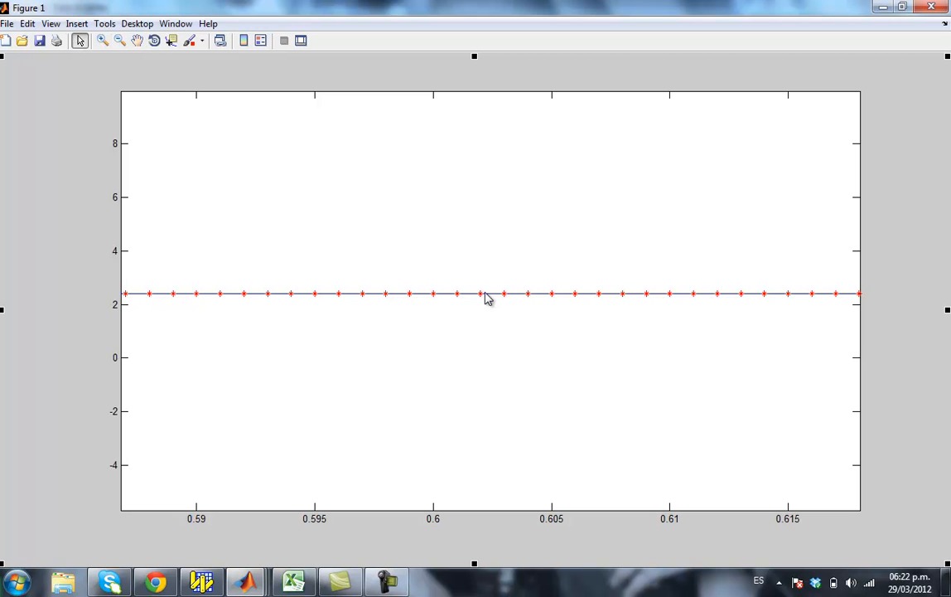
# Restore the full plot range and zoom in on the first valley near x = 1.49 to compare both curves
pyautogui.click(119, 40)
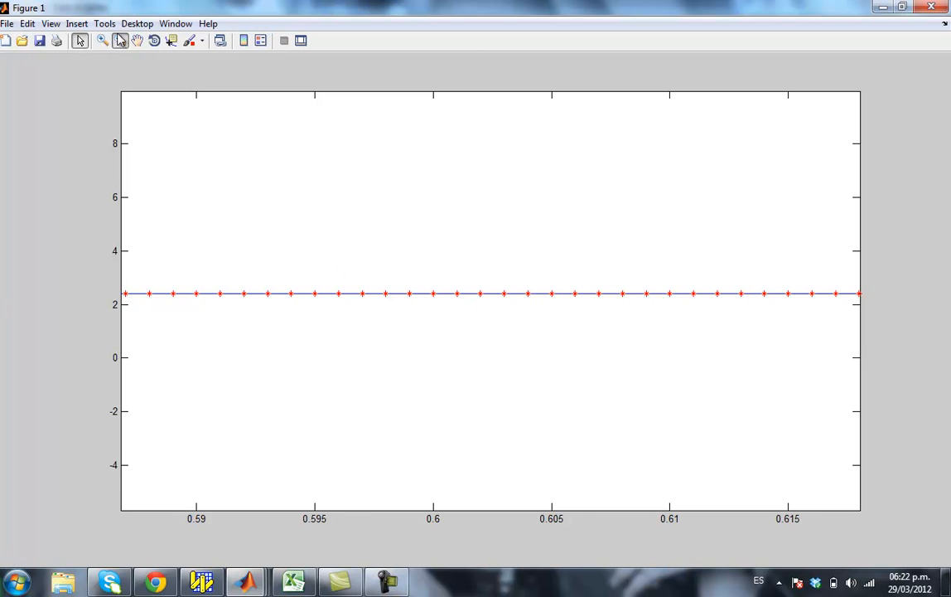
pyautogui.click(690, 306)
pyautogui.click(726, 315)
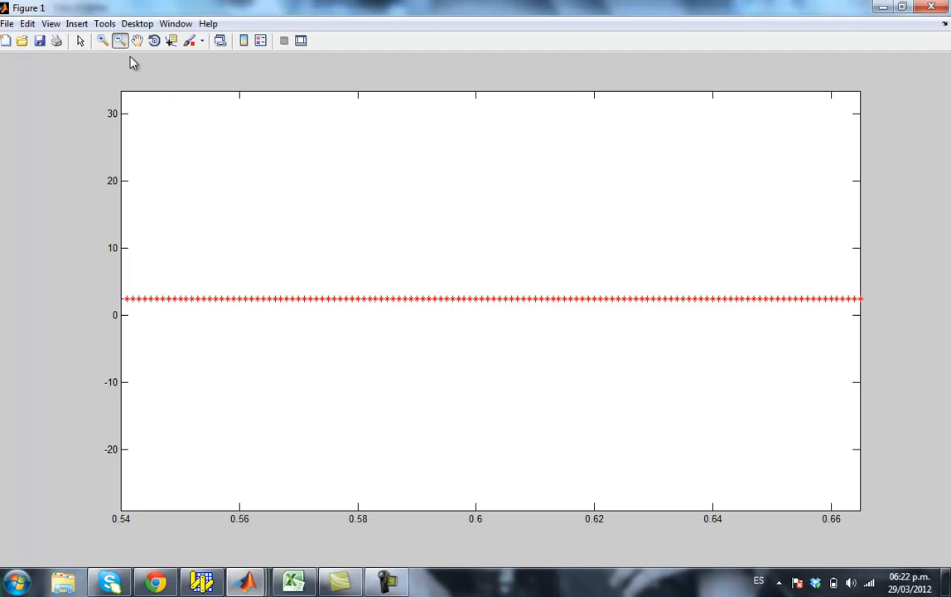
pyautogui.click(466, 340)
pyautogui.click(466, 340)
pyautogui.click(637, 327)
pyautogui.click(637, 328)
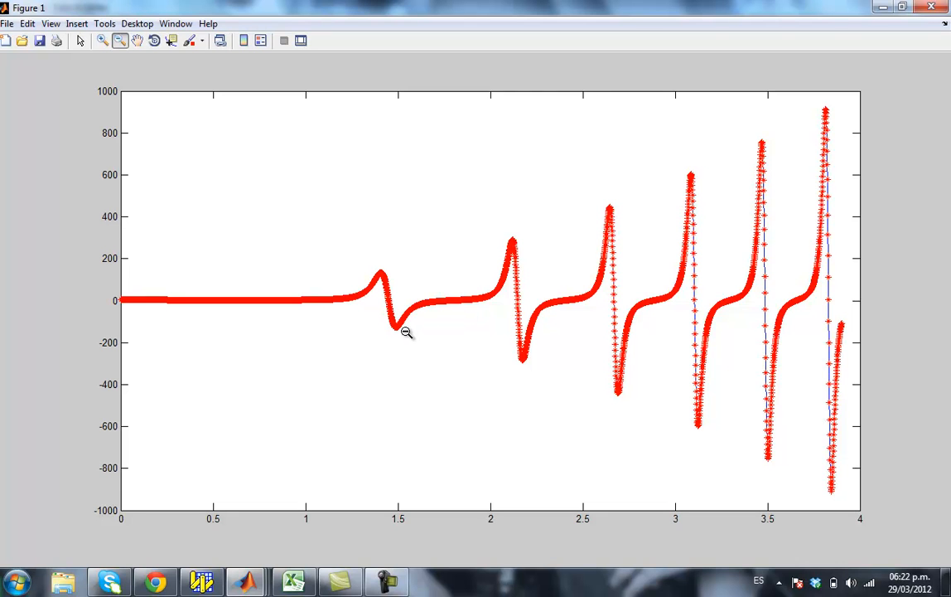
pyautogui.click(104, 39)
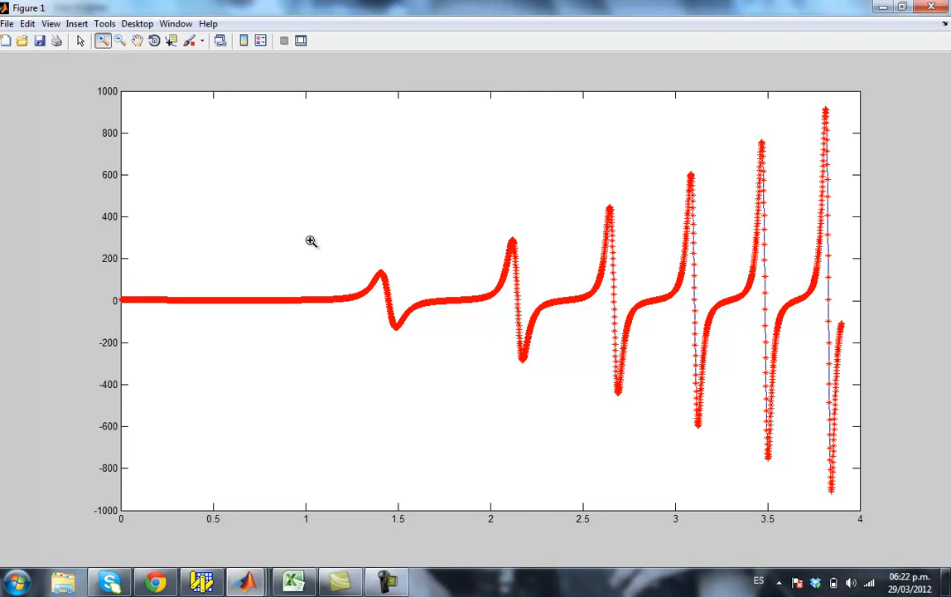
pyautogui.click(402, 318)
pyautogui.click(489, 319)
pyautogui.click(469, 276)
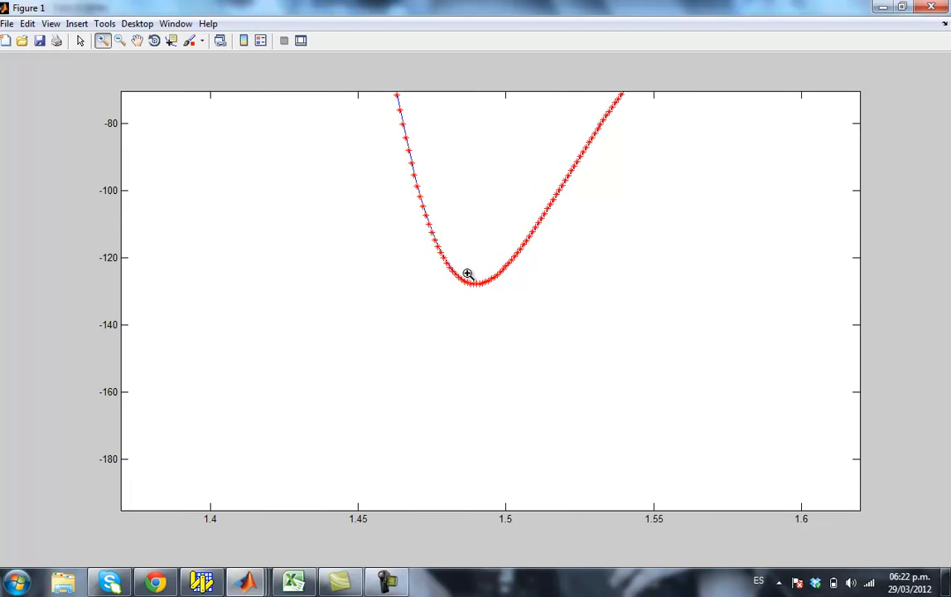
pyautogui.click(412, 272)
pyautogui.click(537, 328)
pyautogui.click(466, 309)
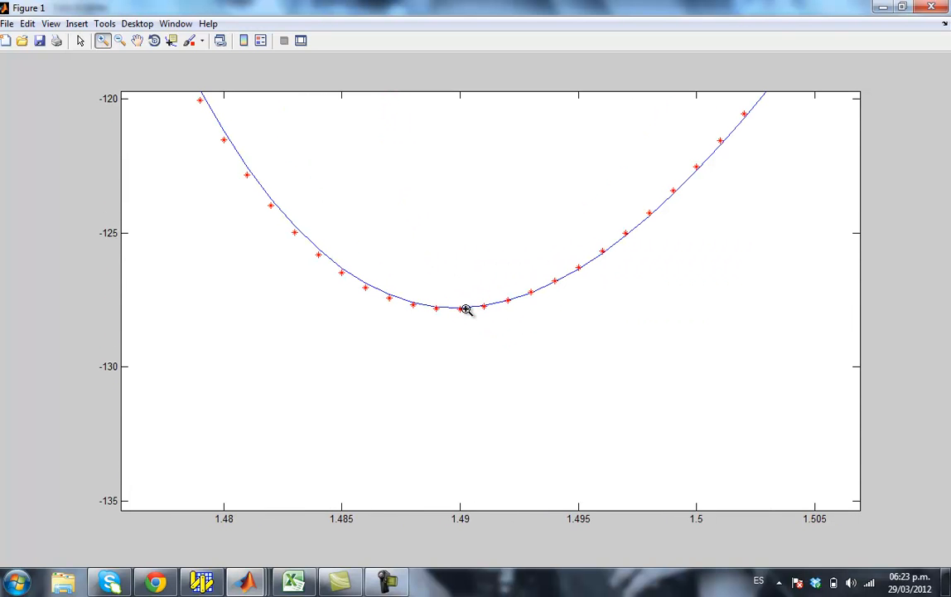
pyautogui.click(80, 41)
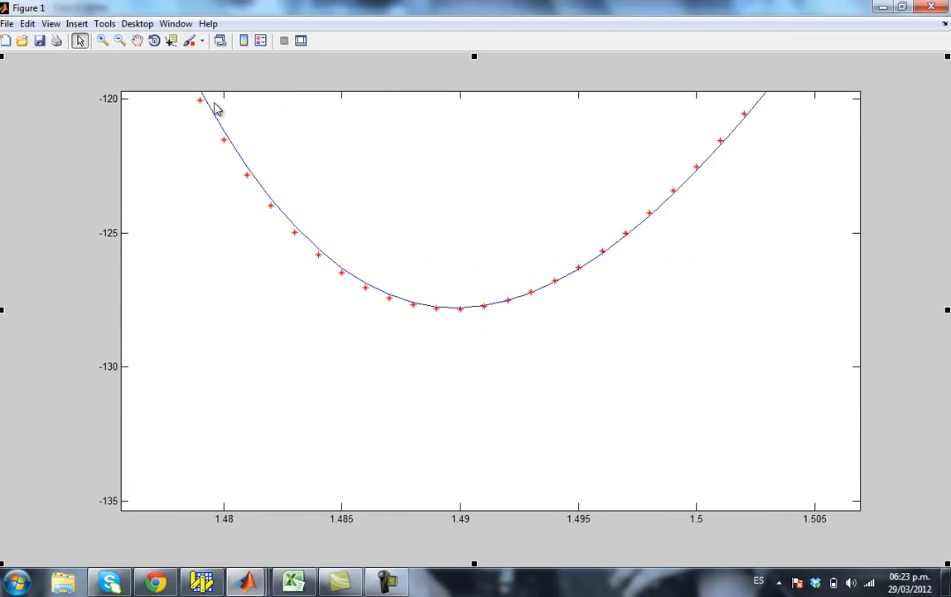
# Pan along the descending curve before the first valley to compare the blue line with the red markers, and restore the full range
pyautogui.click(138, 40)
pyautogui.moveTo(363, 235); pyautogui.dragTo(469, 457)
pyautogui.moveTo(307, 195); pyautogui.dragTo(474, 488)
pyautogui.moveTo(391, 182); pyautogui.dragTo(472, 484)
pyautogui.moveTo(356, 195); pyautogui.dragTo(416, 471)
pyautogui.moveTo(369, 350); pyautogui.dragTo(368, 443)
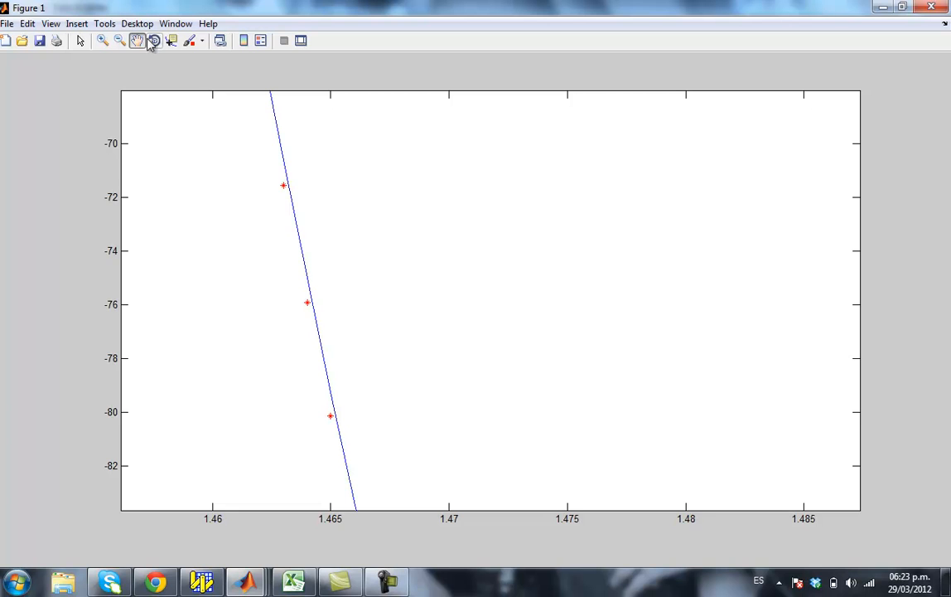
pyautogui.click(119, 40)
pyautogui.click(597, 351)
pyautogui.doubleClick(596, 352)
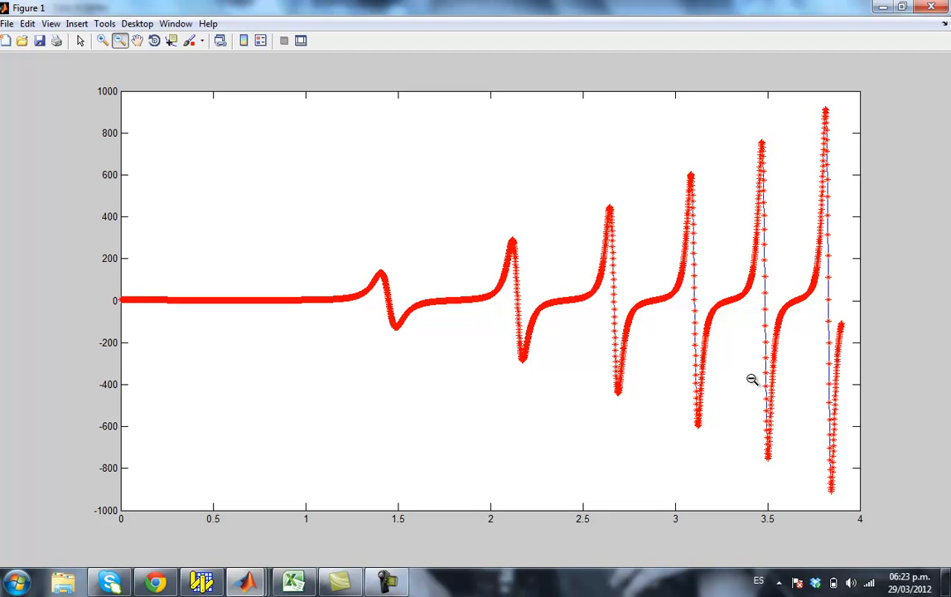
# Leave the figure and clear the Command Window and all workspace variables
pyautogui.click(885, 5)
pyautogui.click(199, 256)
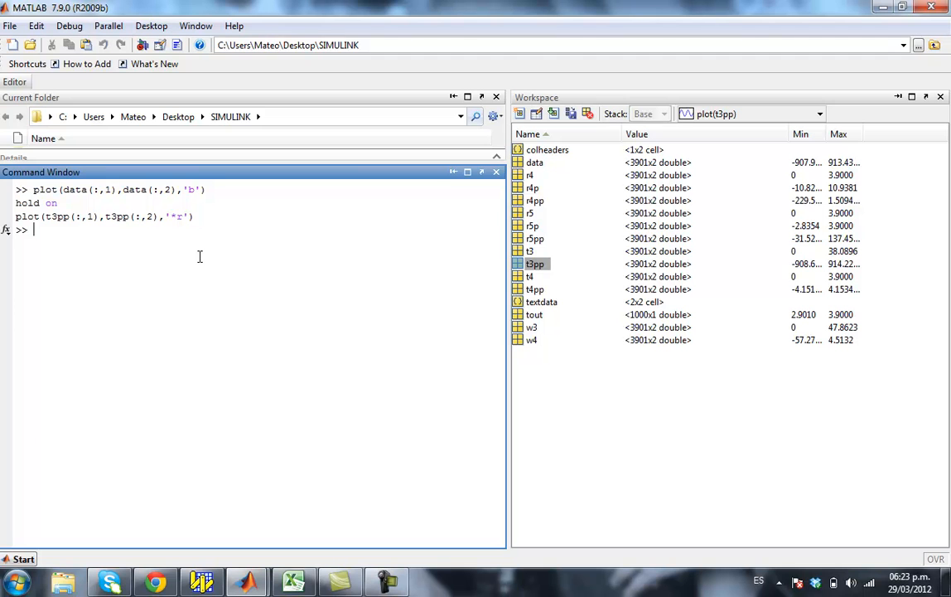
pyautogui.write('clc')
pyautogui.press('Return')
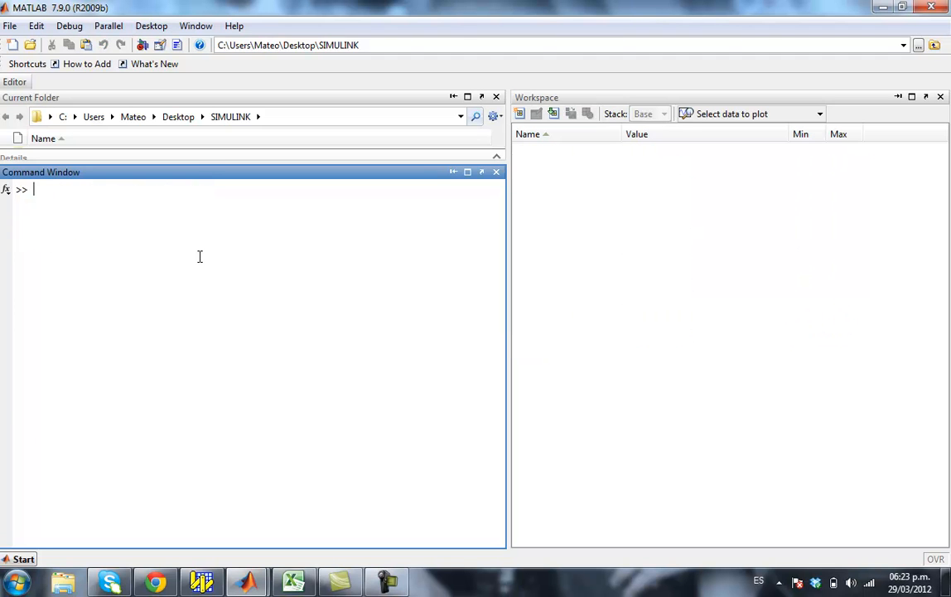
# Switch to Working Model, reset the simulation and export the meter data for frames 0 to 3900, overwriting t4pp.dta in the SIMULINK folder
pyautogui.click(205, 583)
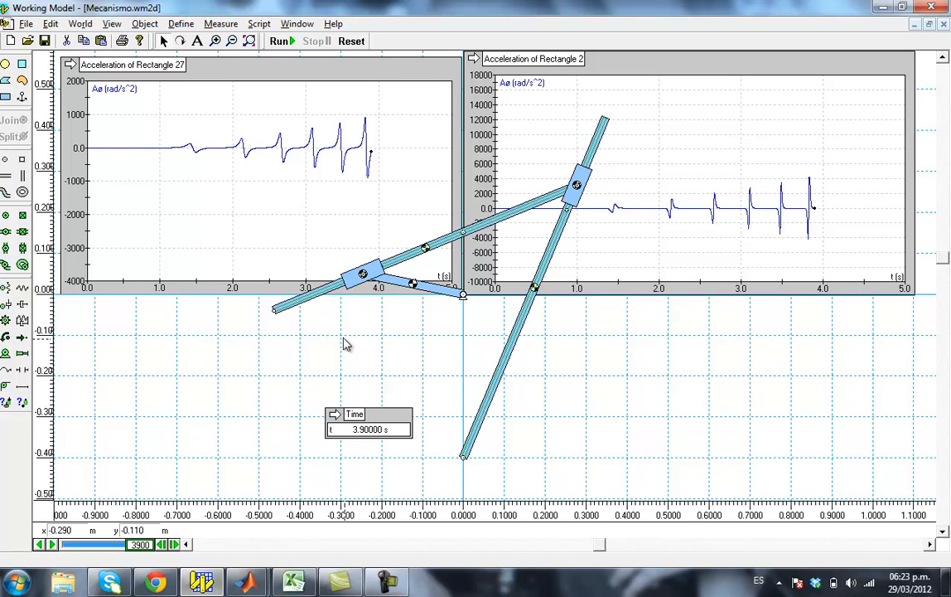
pyautogui.click(348, 41)
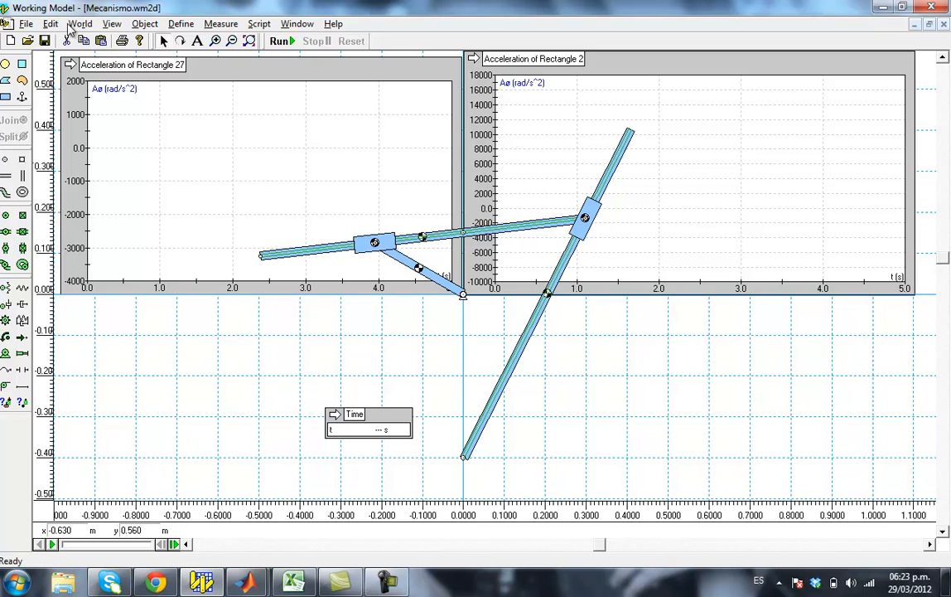
pyautogui.click(27, 24)
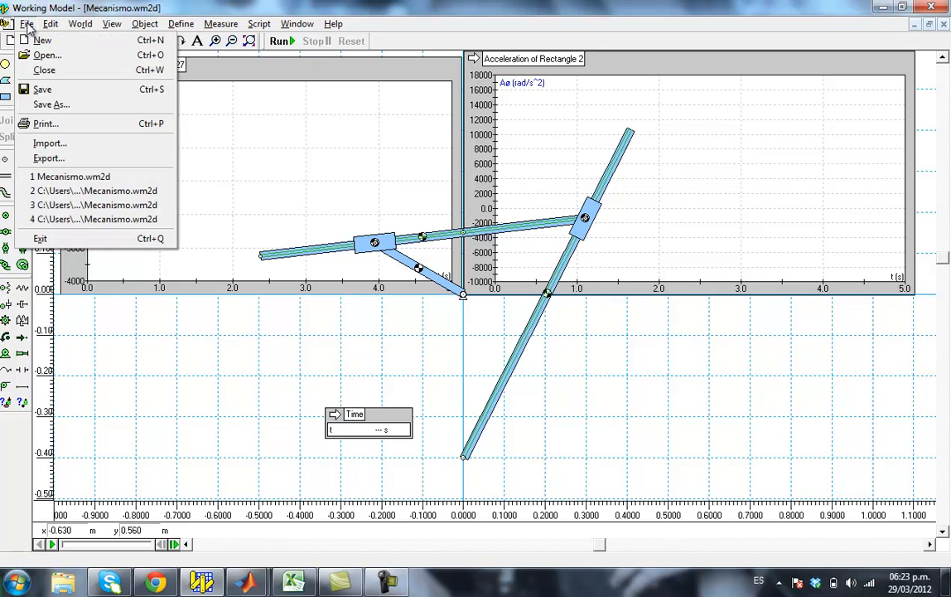
pyautogui.click(55, 156)
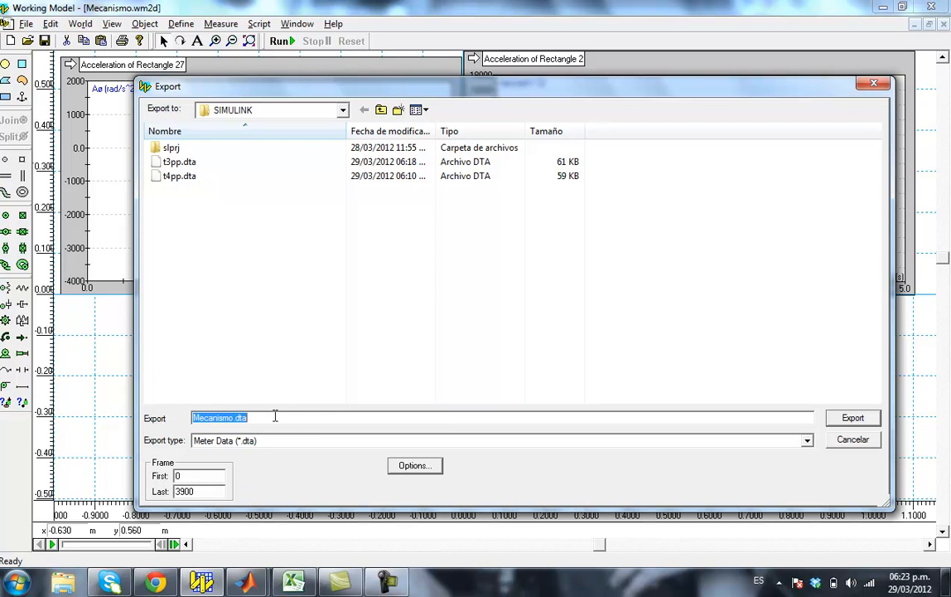
pyautogui.write('t4')
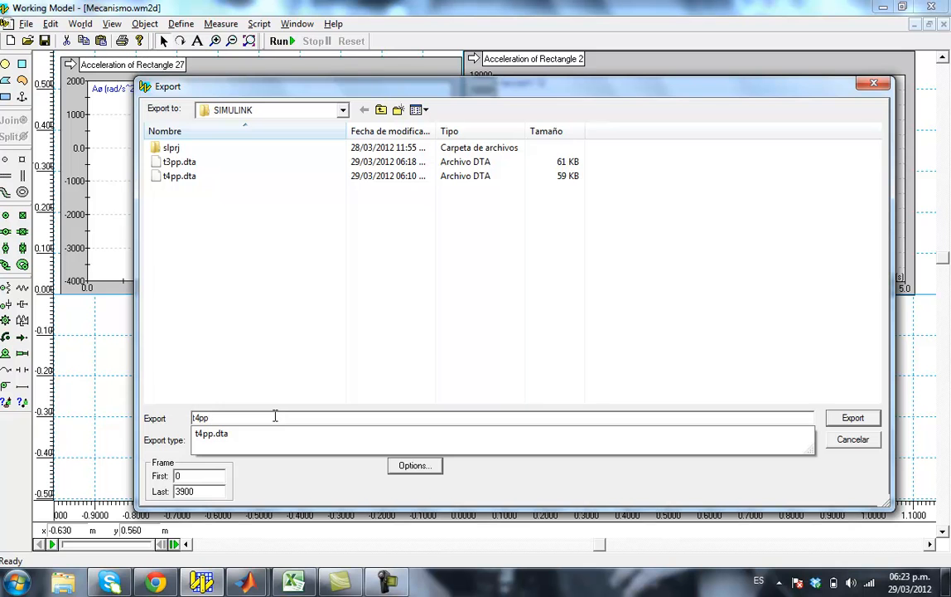
pyautogui.write('pp')
pyautogui.click(237, 438)
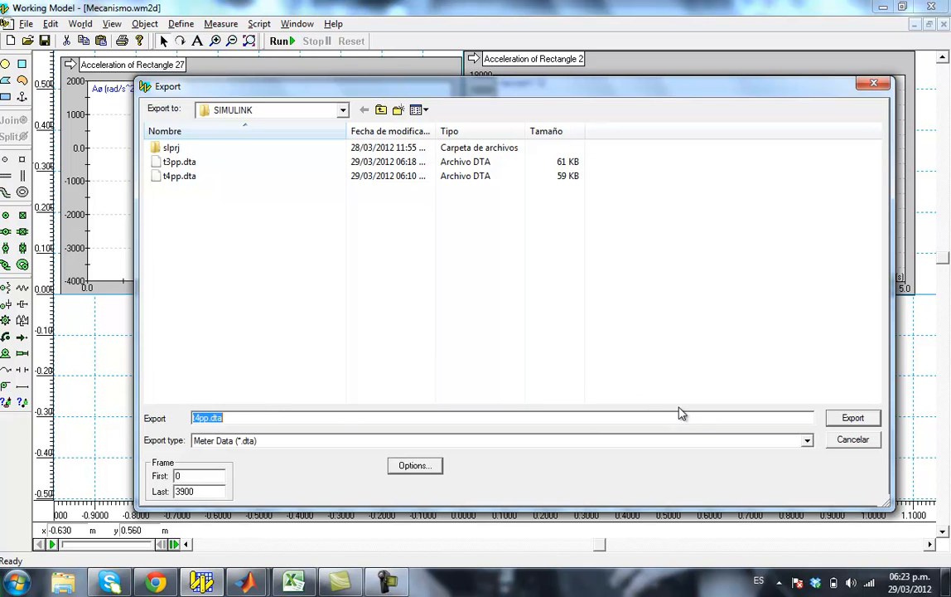
pyautogui.click(854, 418)
pyautogui.click(518, 296)
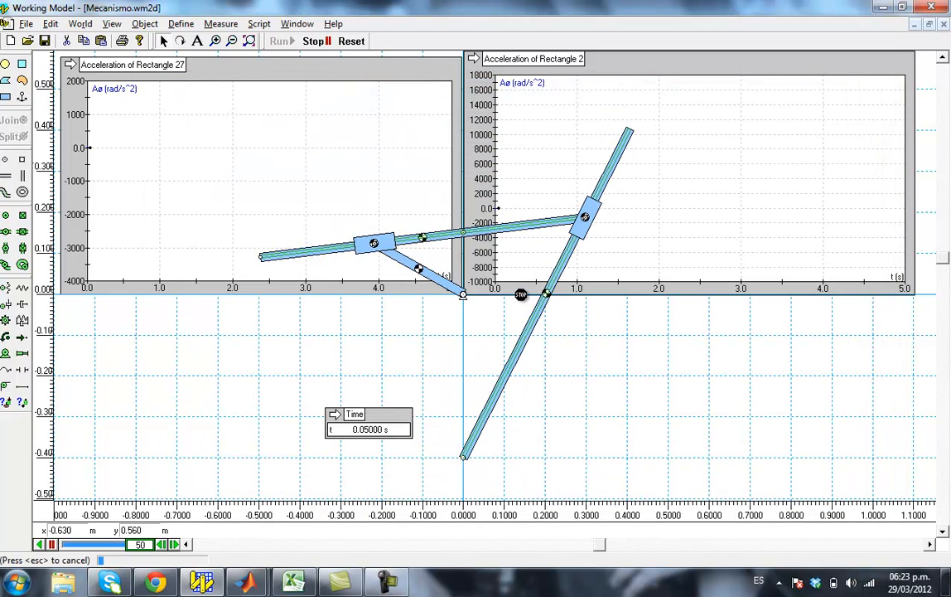
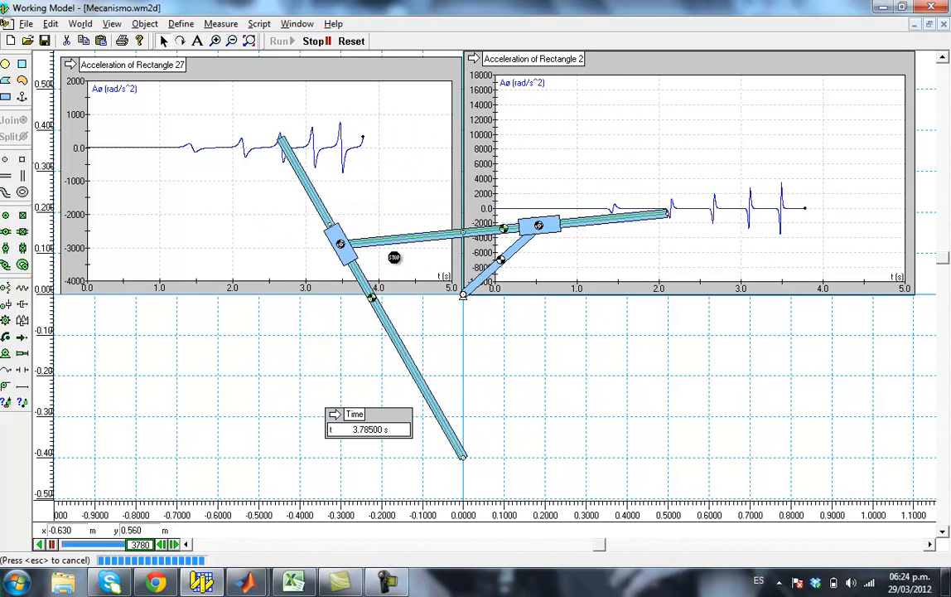
# Switch to Excel and close t3pp.dta, saving its changes and keeping the tab-delimited text format
pyautogui.click(386, 357)
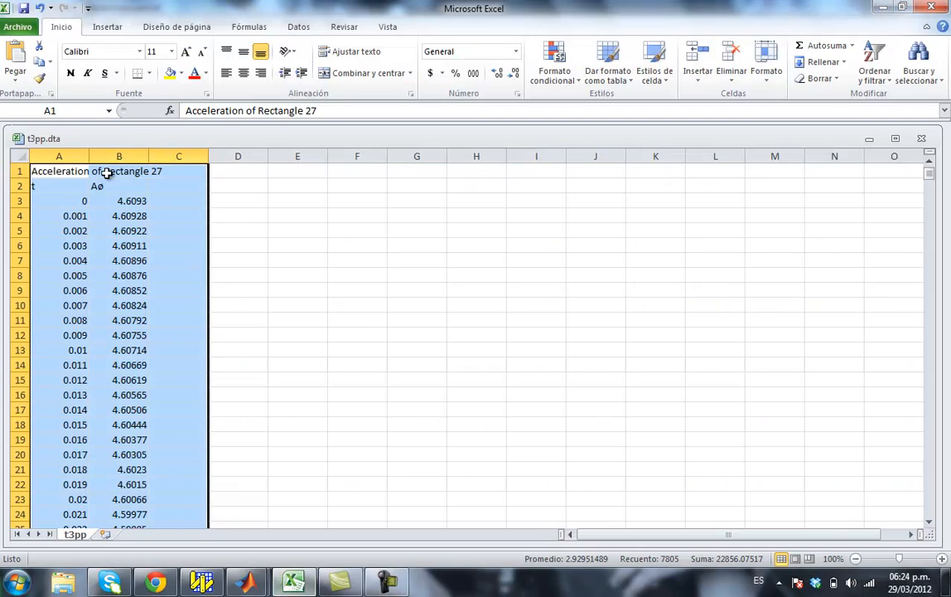
pyautogui.click(18, 26)
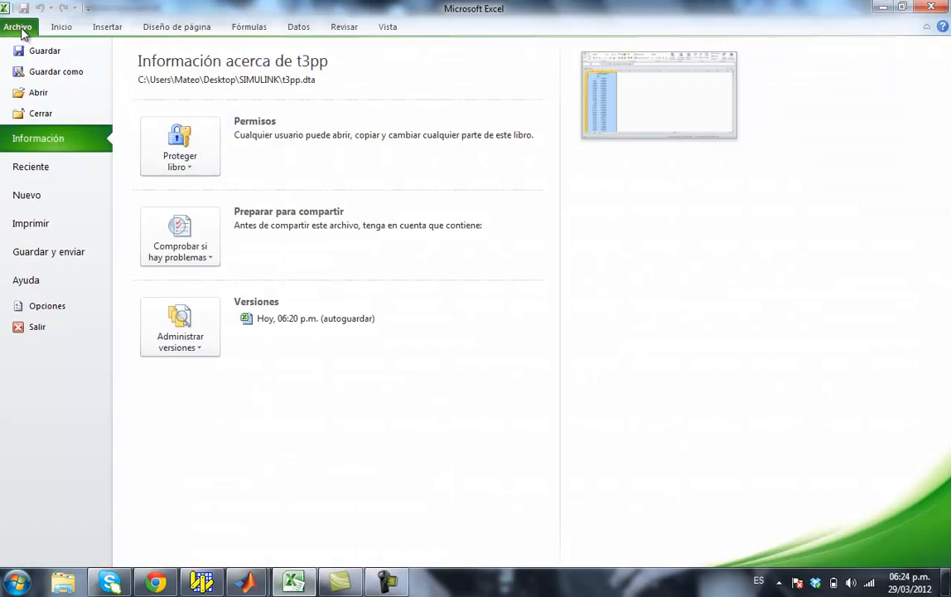
pyautogui.click(41, 114)
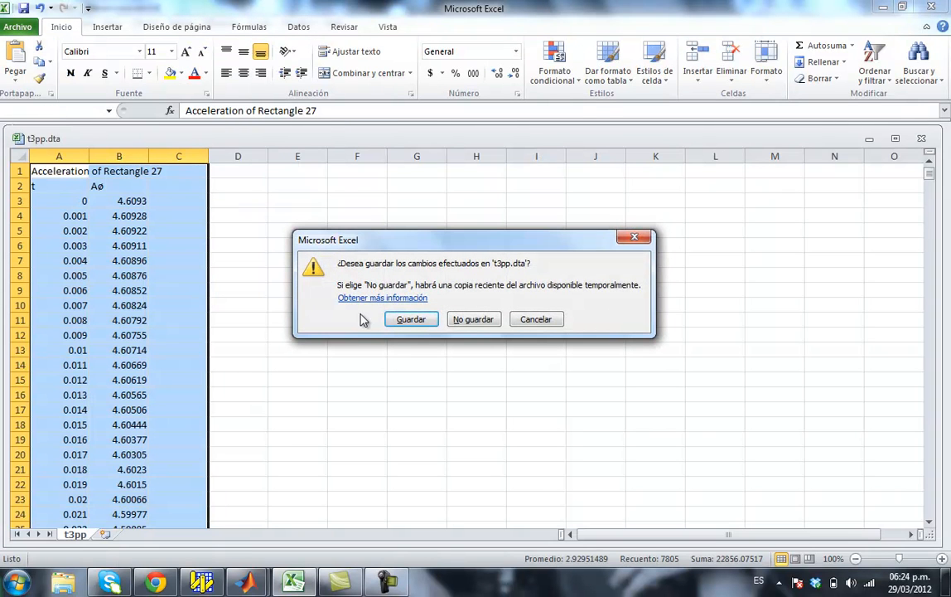
pyautogui.click(410, 321)
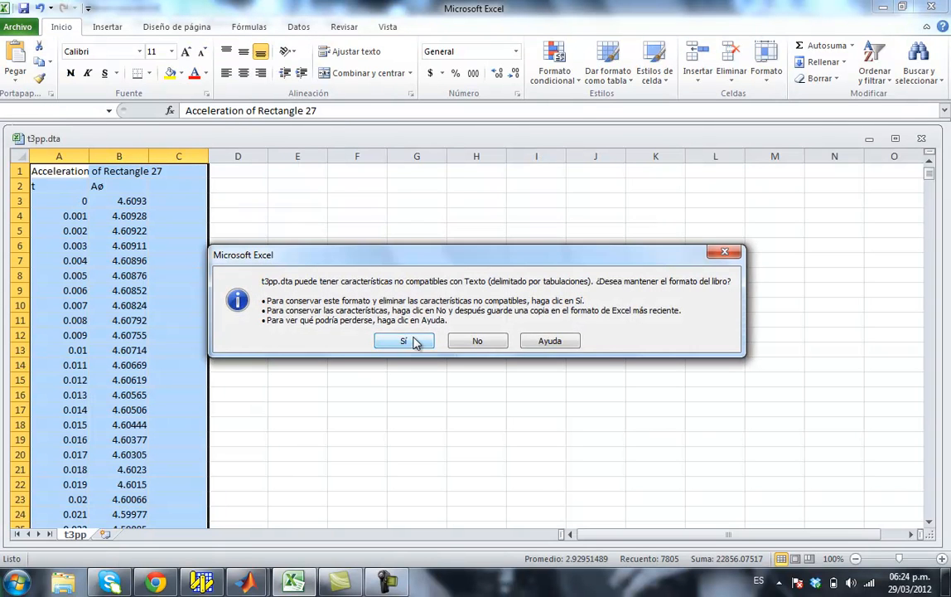
pyautogui.click(404, 340)
# Open t4pp.dta from the SIMULINK folder, importing it as tab-delimited text
pyautogui.click(18, 27)
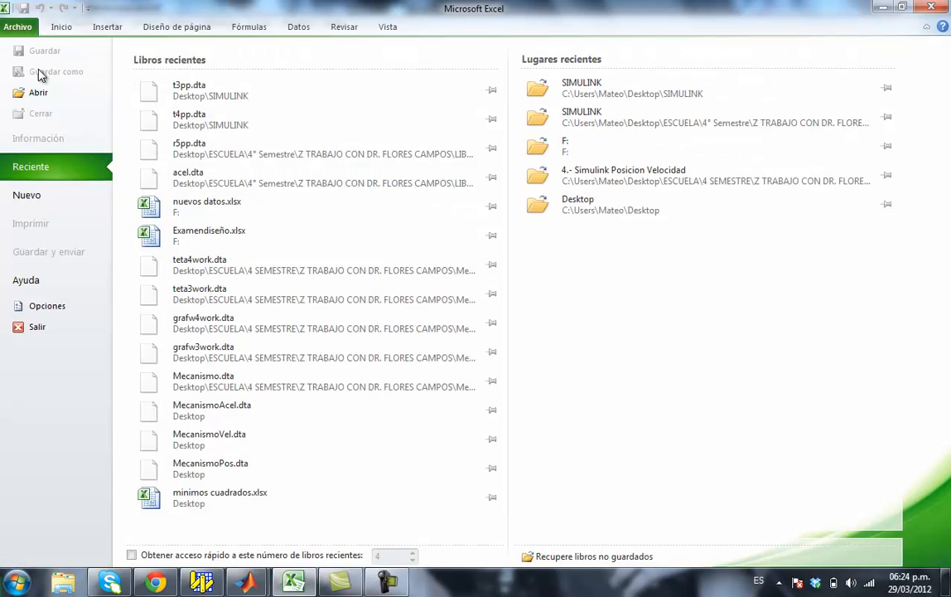
pyautogui.click(40, 93)
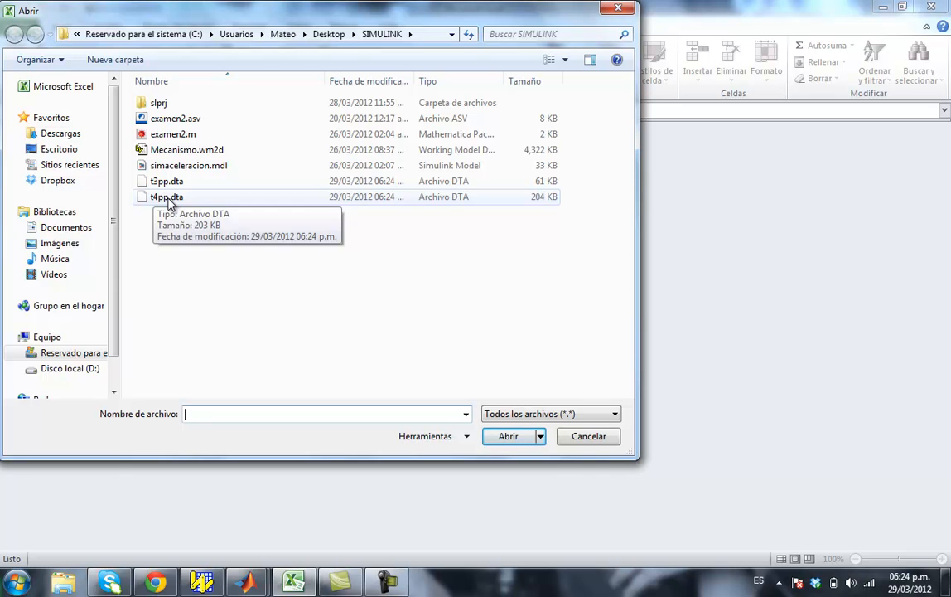
pyautogui.click(169, 199)
pyautogui.click(504, 437)
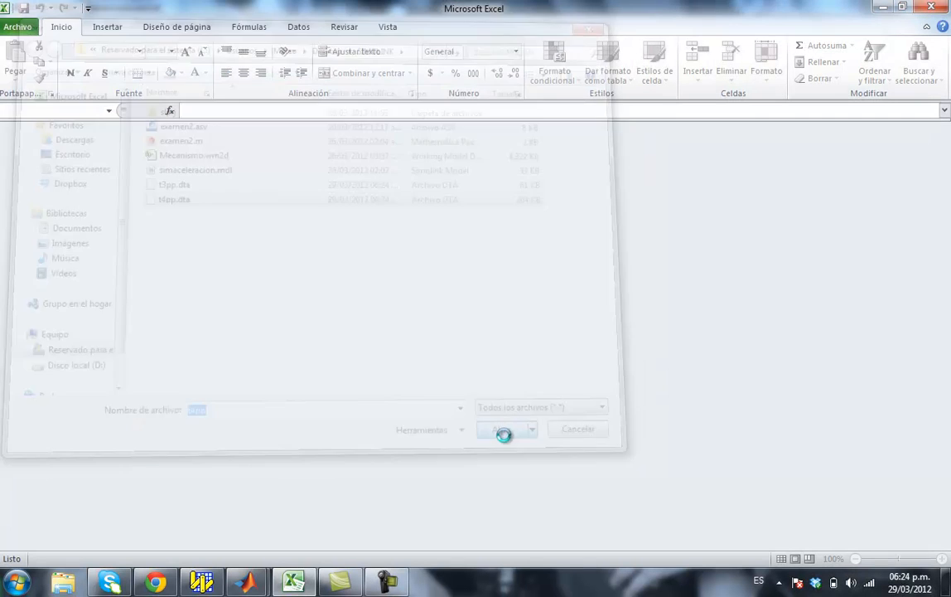
pyautogui.click(845, 497)
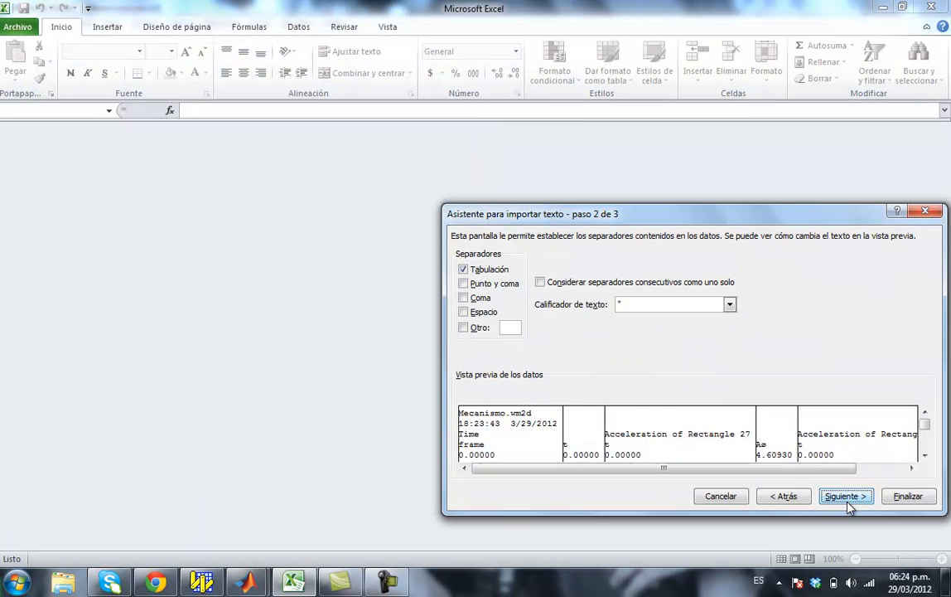
pyautogui.click(847, 497)
pyautogui.click(906, 497)
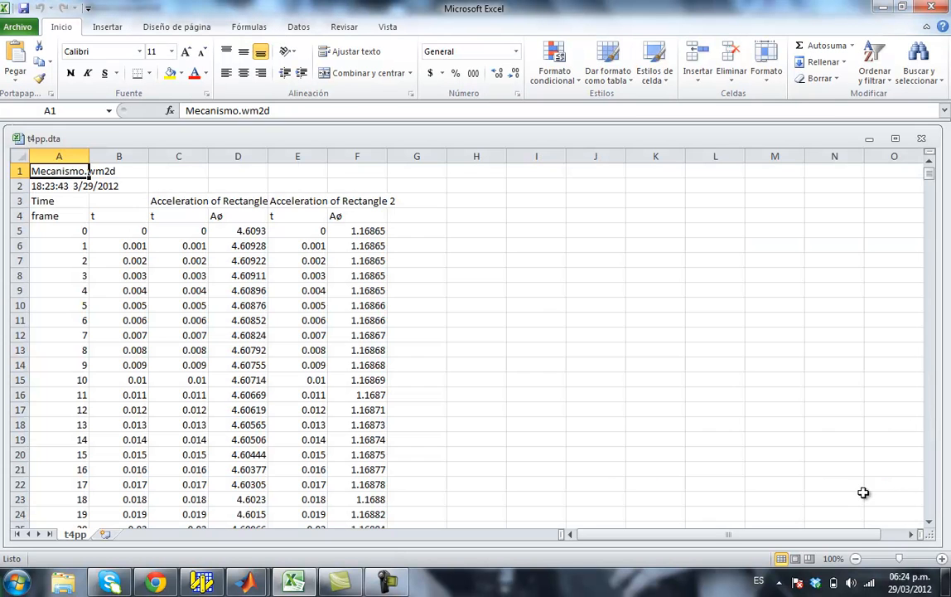
# Clear the contents of A1:D3905, leaving only the Acceleration of Rectangle 2 columns
pyautogui.moveTo(281, 201); pyautogui.dragTo(406, 203)
pyautogui.click(47, 168)
pyautogui.moveTo(47, 169); pyautogui.dragTo(247, 488)
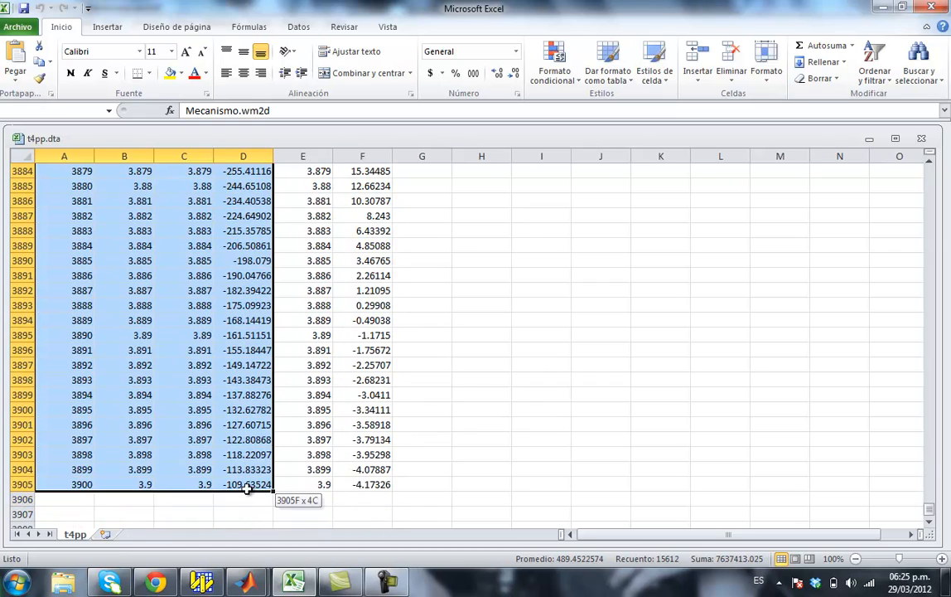
pyautogui.press('Delete')
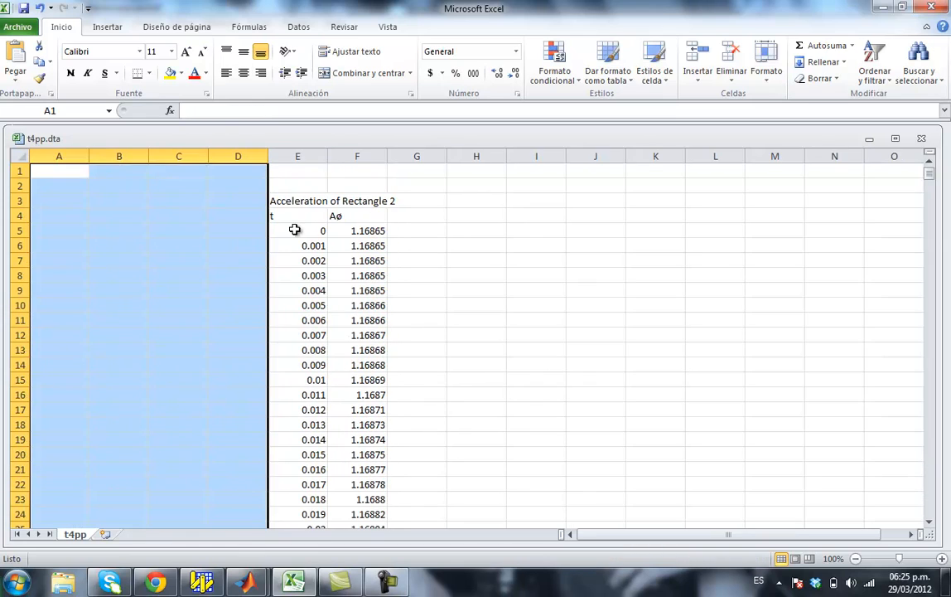
# Move the Acceleration of Rectangle 2 block E3:G3905 to cell A1 and save t4pp.dta in its tab-delimited text format
pyautogui.moveTo(292, 207); pyautogui.dragTo(416, 593)
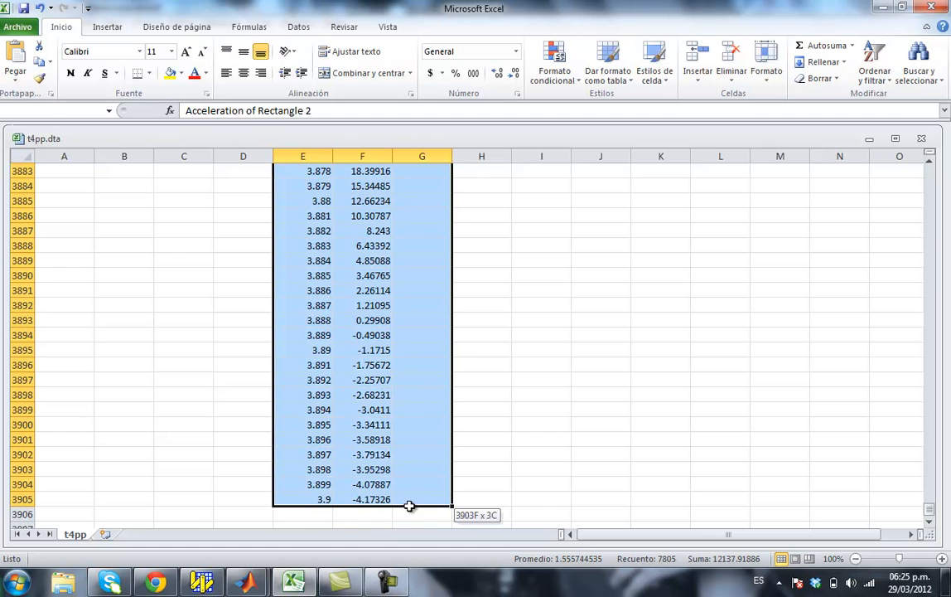
pyautogui.moveTo(406, 498); pyautogui.dragTo(404, 497)
pyautogui.hotkey('ctrl', 'c')
pyautogui.hotkey('ctrl', 'BackSpace')
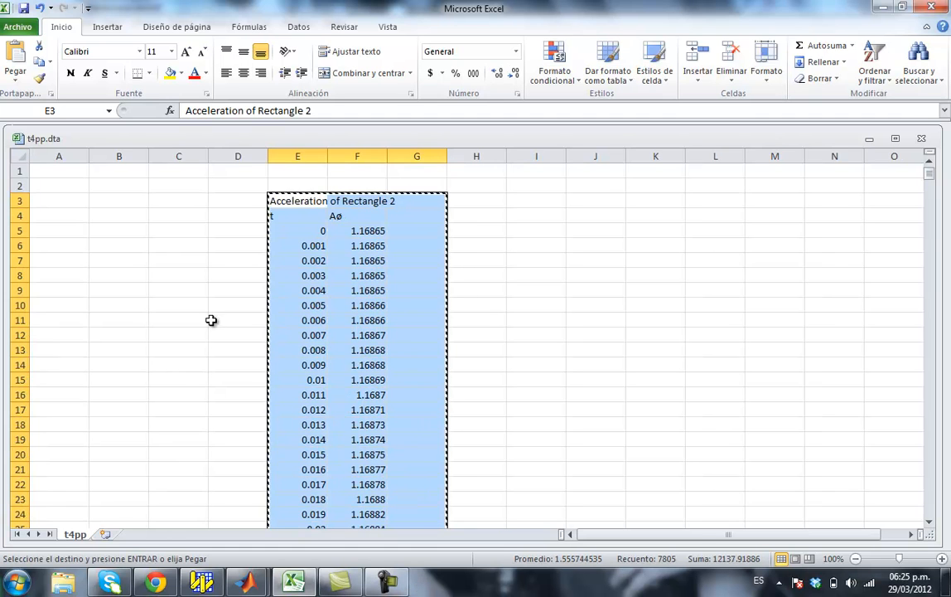
pyautogui.click(71, 171)
pyautogui.hotkey('ctrl', 'v')
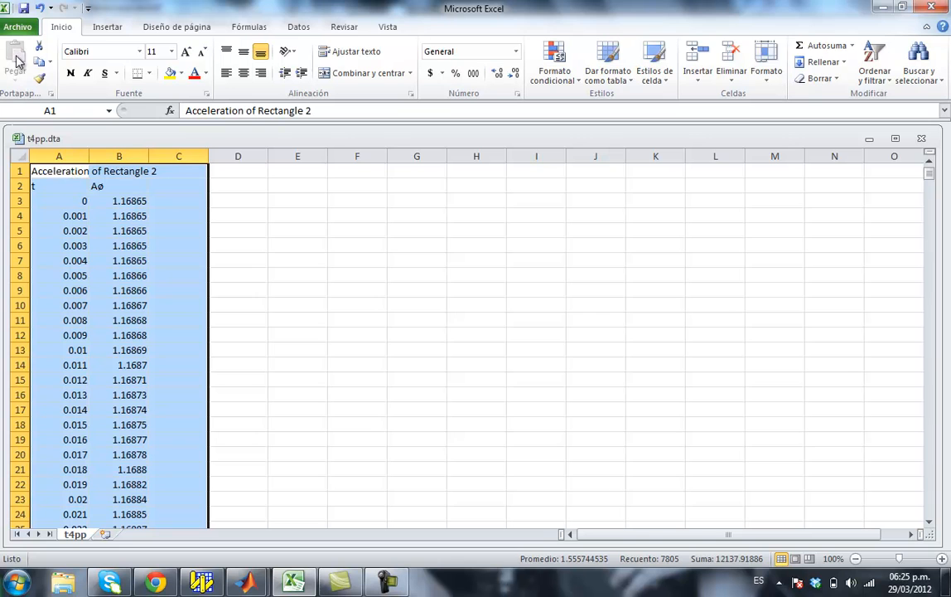
pyautogui.click(23, 8)
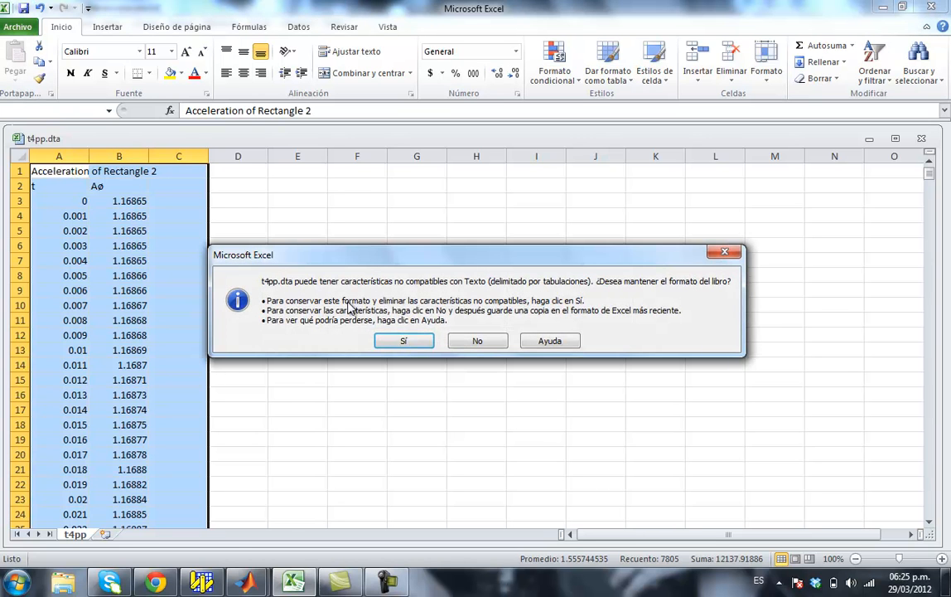
pyautogui.click(405, 340)
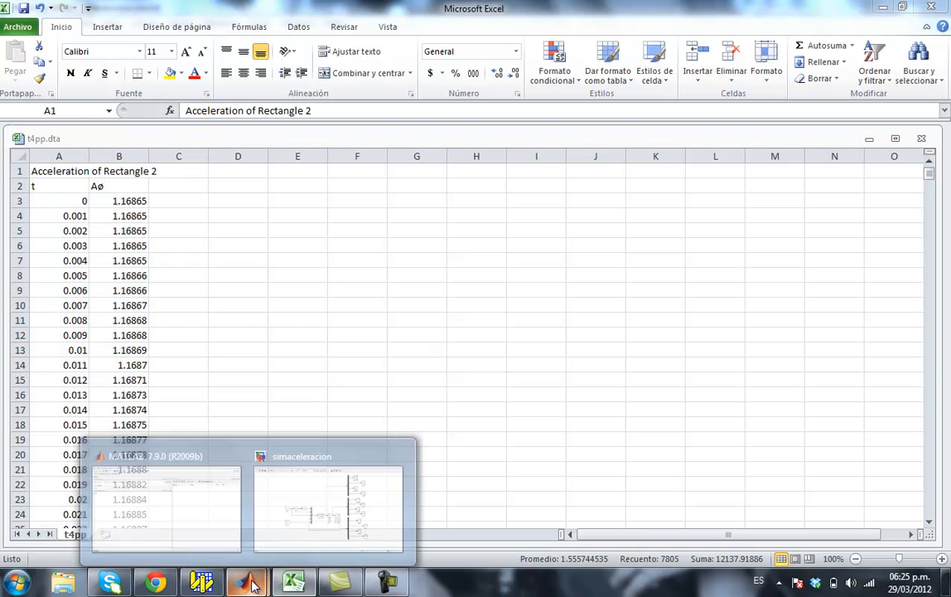
# Switch to MATLAB and import t4pp.dta into the workspace, showing all file types and creating variables matching the preview
pyautogui.click(170, 499)
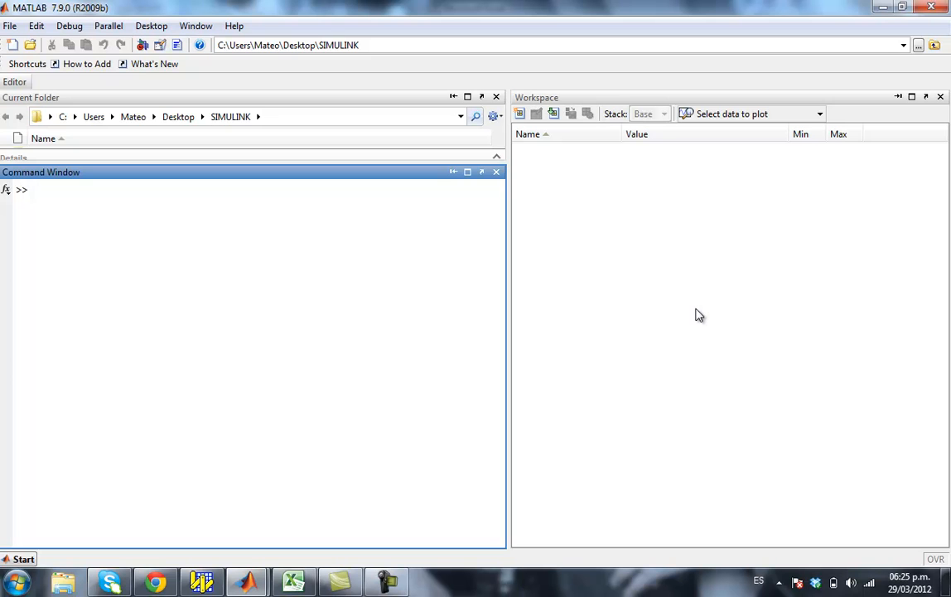
pyautogui.click(554, 114)
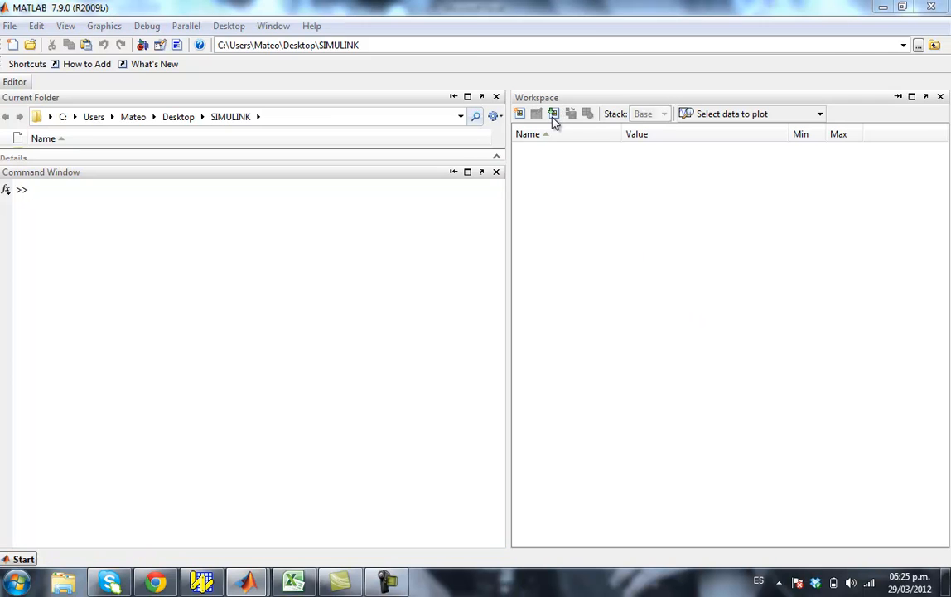
pyautogui.click(404, 469)
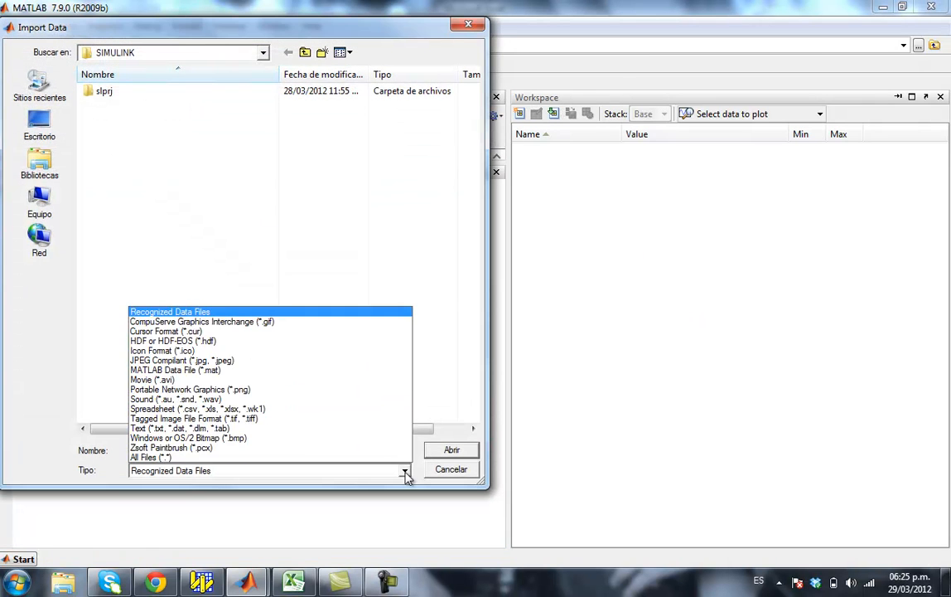
pyautogui.click(199, 456)
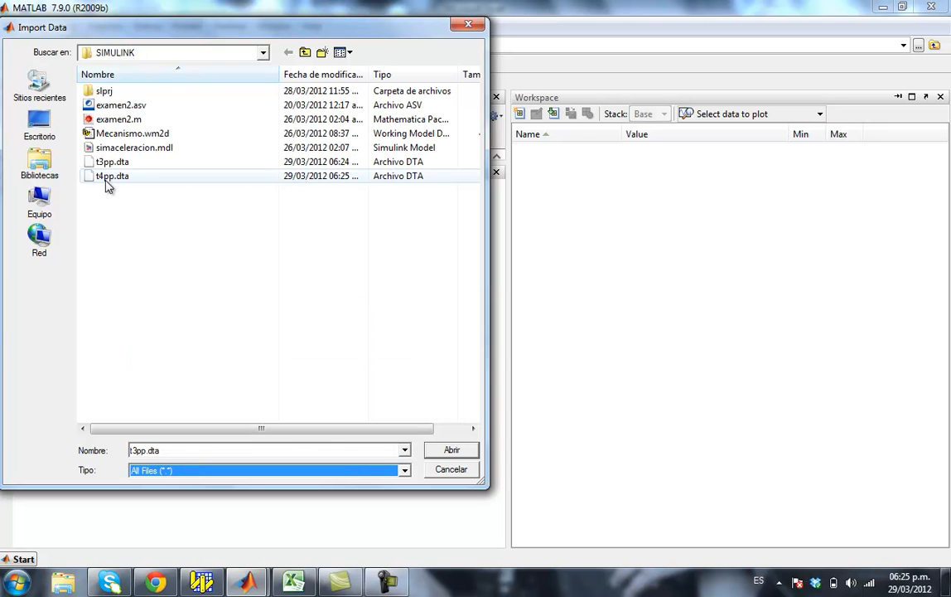
pyautogui.click(107, 181)
pyautogui.click(438, 452)
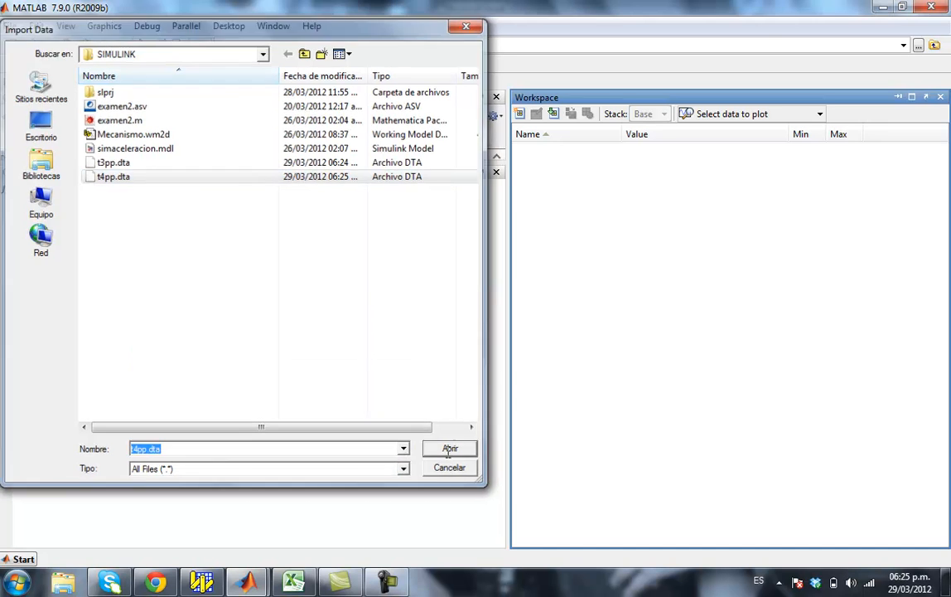
pyautogui.click(410, 454)
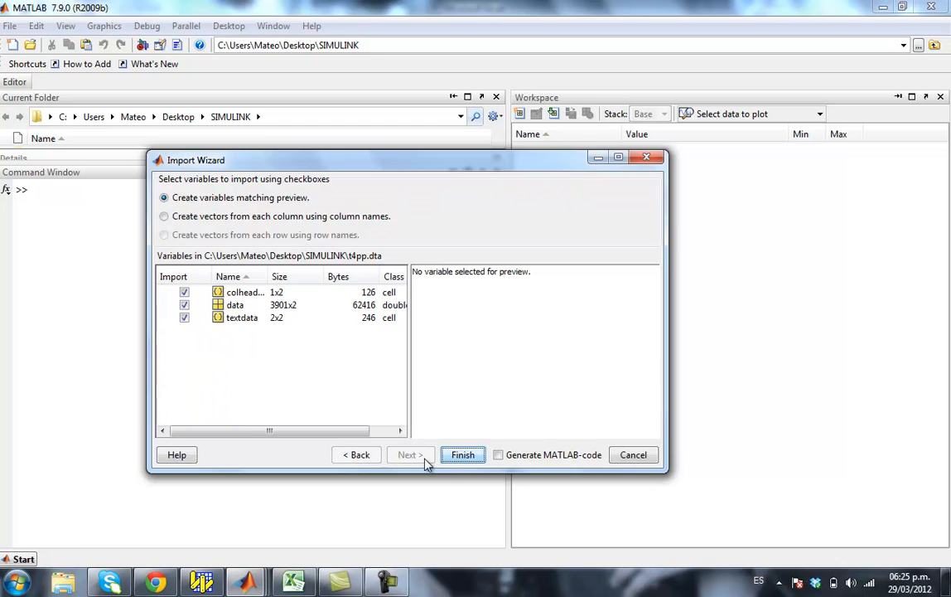
pyautogui.click(462, 454)
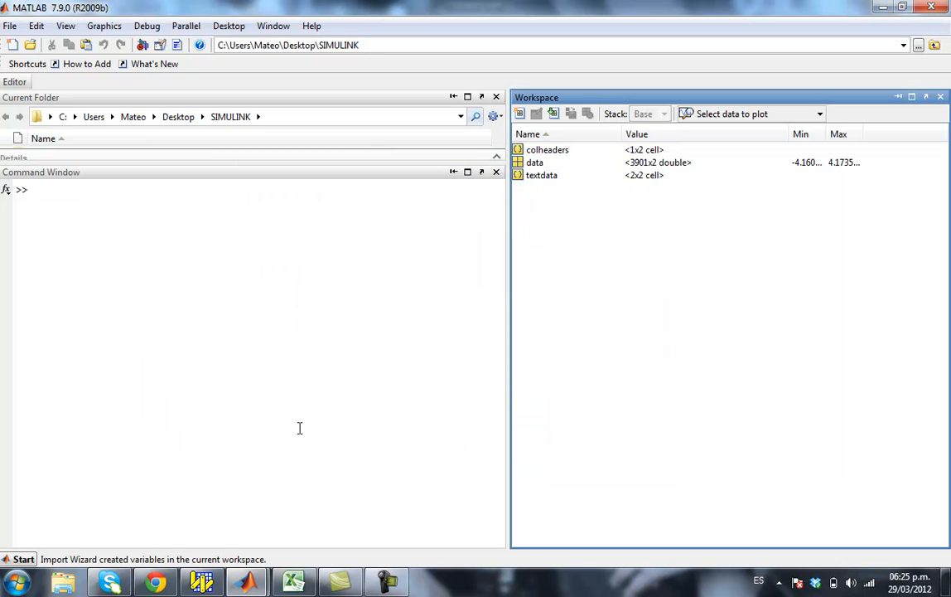
# Set the theta4pp scope in the simaceleracion model to save its data to the workspace as t4pp in Array format
pyautogui.moveTo(266, 583)
pyautogui.click(348, 498)
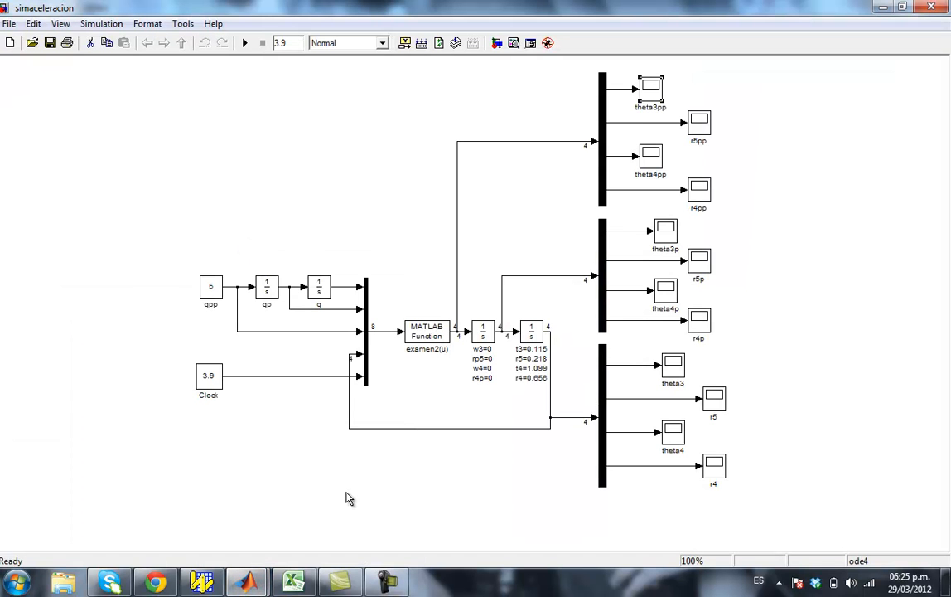
pyautogui.doubleClick(653, 158)
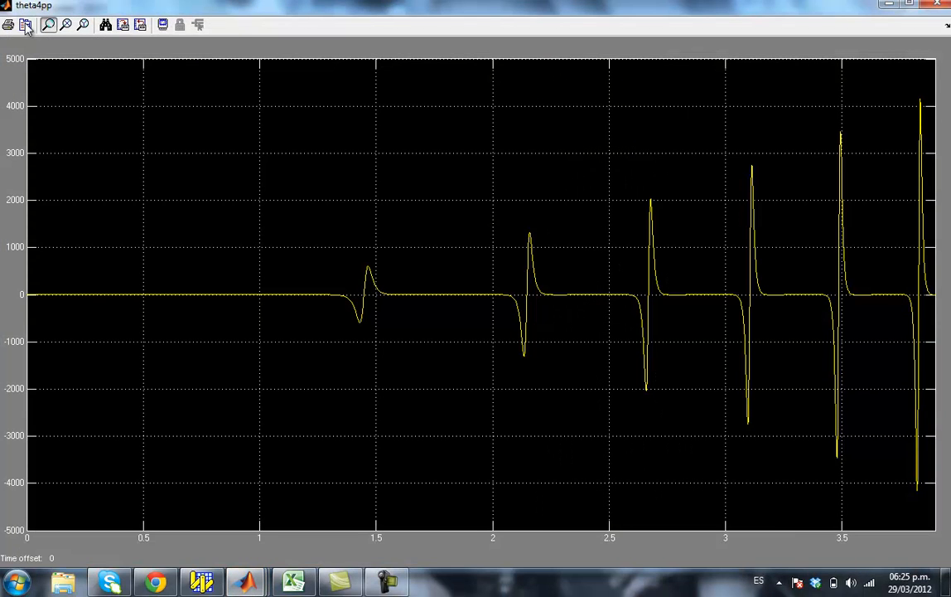
pyautogui.click(26, 25)
pyautogui.click(80, 63)
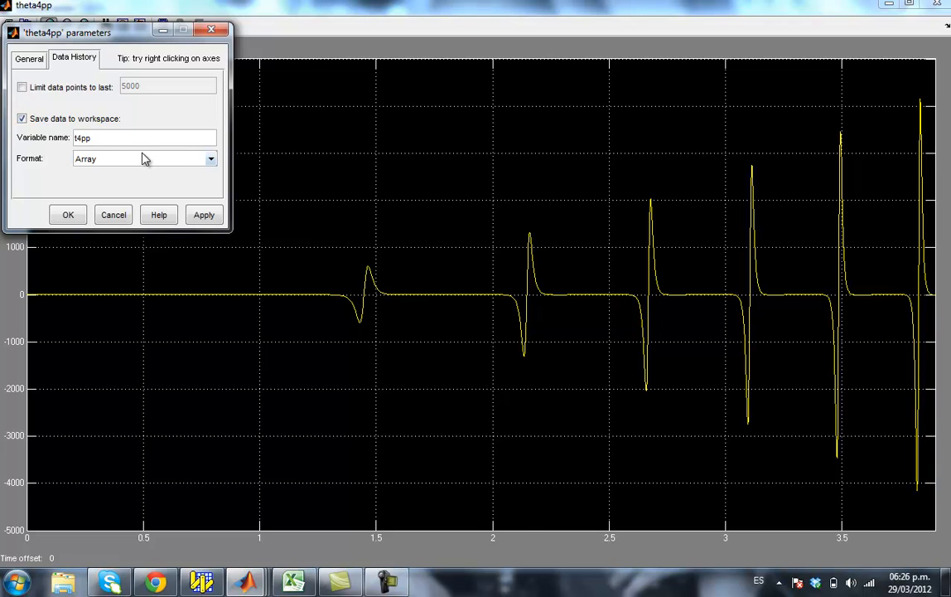
pyautogui.click(212, 159)
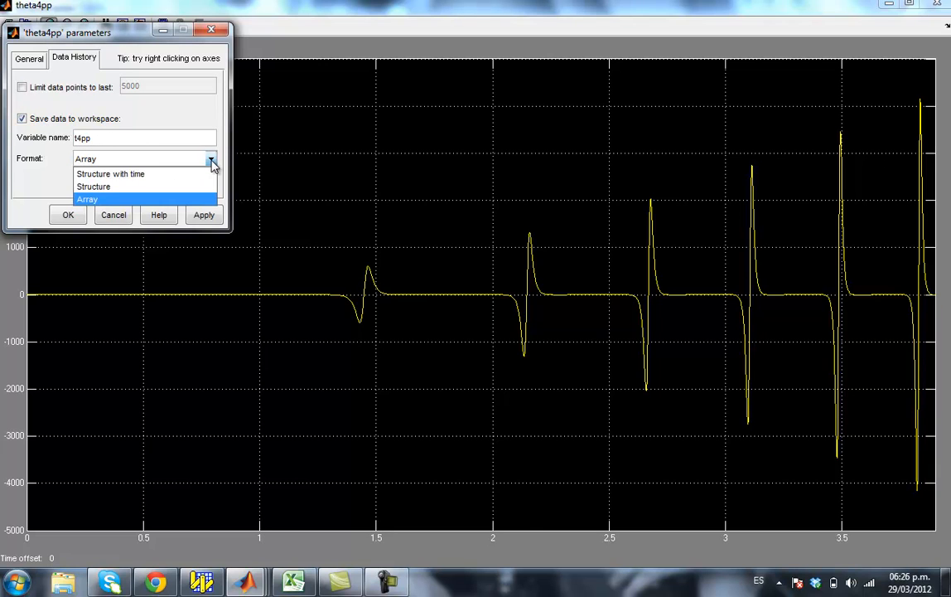
pyautogui.click(114, 202)
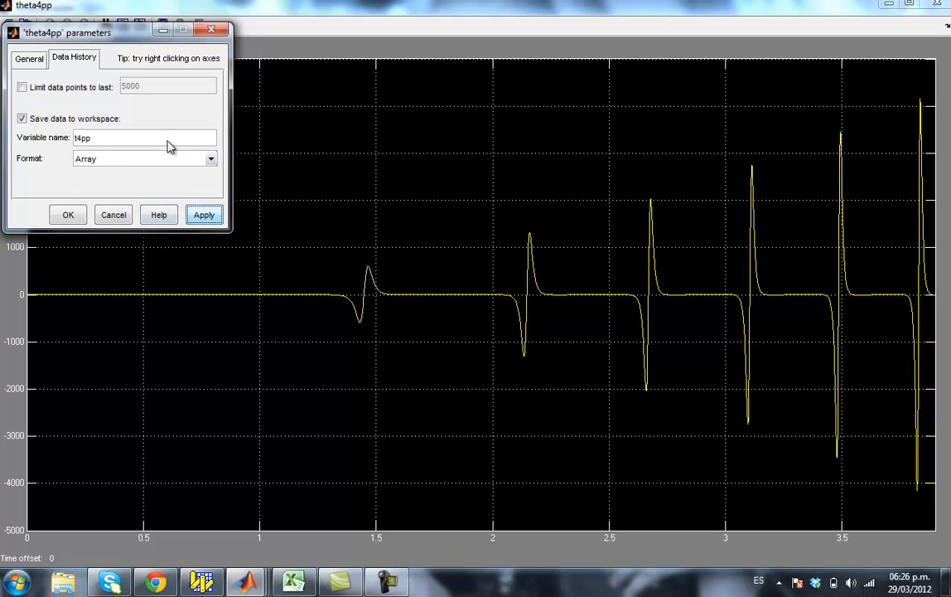
pyautogui.click(211, 30)
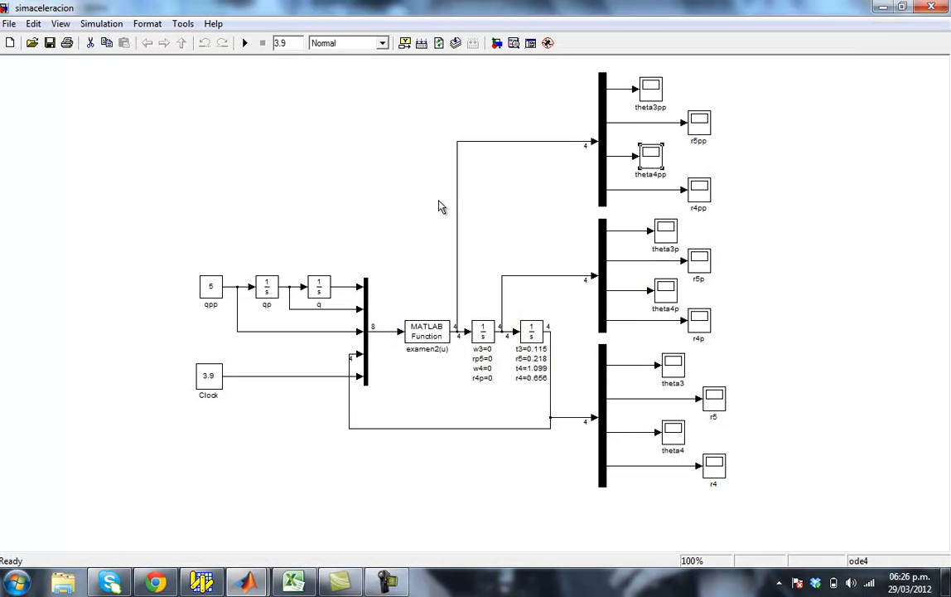
# Run the simaceleracion simulation and select the t4pp variable in the MATLAB workspace
pyautogui.click(249, 43)
pyautogui.moveTo(247, 583)
pyautogui.click(197, 537)
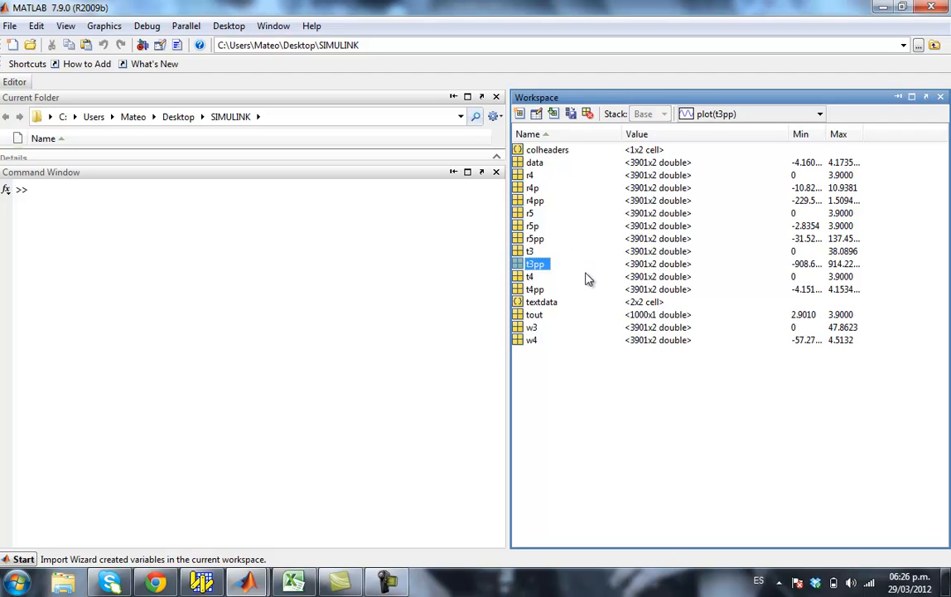
pyautogui.click(536, 290)
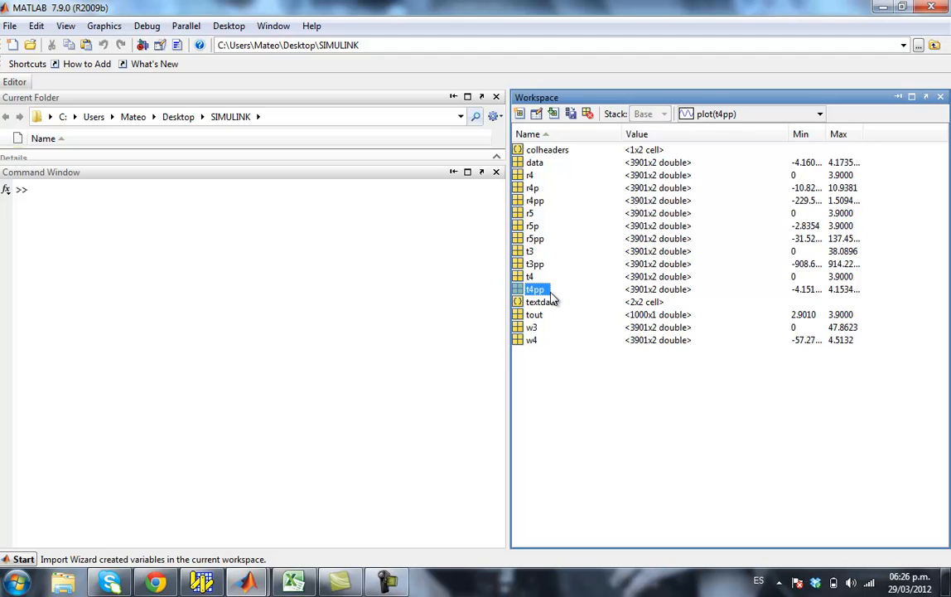
# Edit the third line of the untitled script to plot(t4pp(:,1),t4pp(:,2),'*r')
pyautogui.click(14, 82)
pyautogui.click(210, 248)
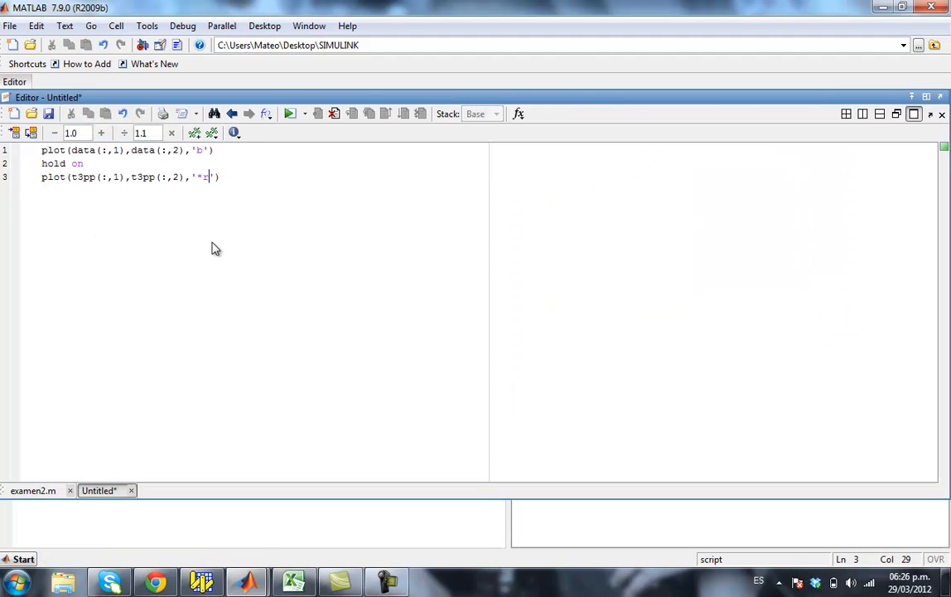
pyautogui.click(78, 177)
pyautogui.press('BackSpace')
pyautogui.write('4')
pyautogui.click(144, 177)
pyautogui.press('BackSpace')
pyautogui.write('4')
pyautogui.click(218, 178)
pyautogui.tripleClick(41, 150)
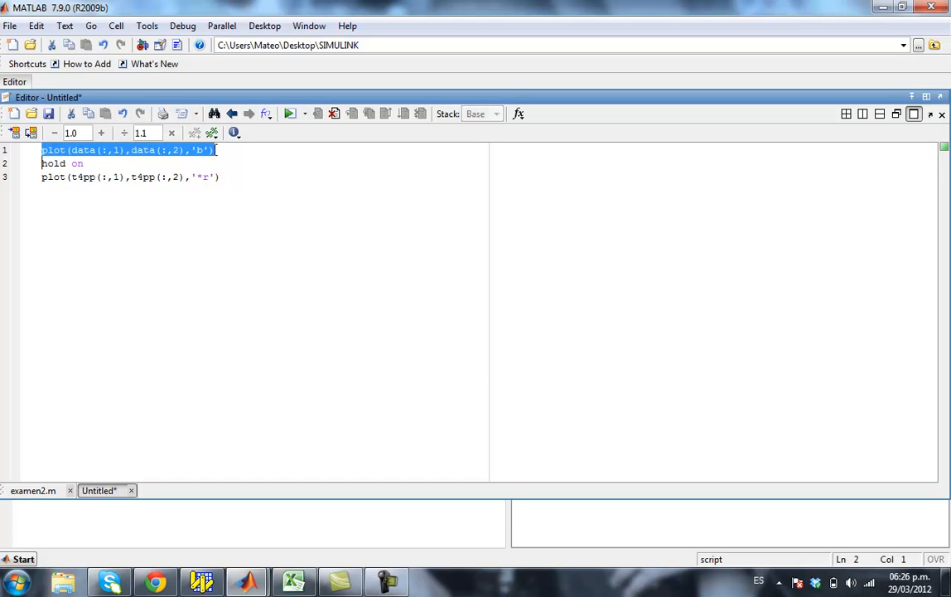
pyautogui.click(205, 152)
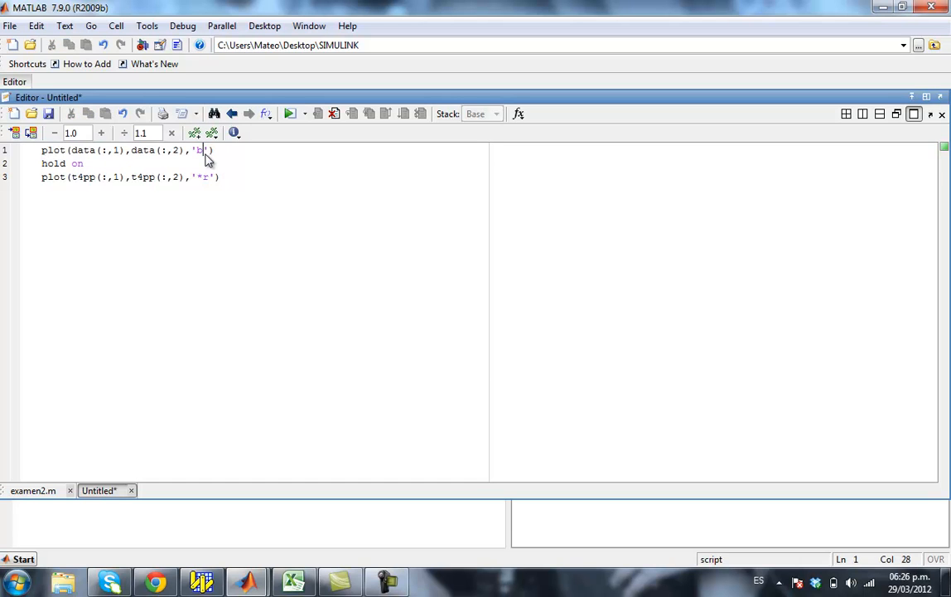
# Copy the script's three plotting lines and run them at the command prompt to overlay data and t4pp
pyautogui.moveTo(221, 176); pyautogui.dragTo(41, 180)
pyautogui.click(206, 177)
pyautogui.moveTo(218, 176); pyautogui.dragTo(17, 149)
pyautogui.hotkey('ctrl', 'c')
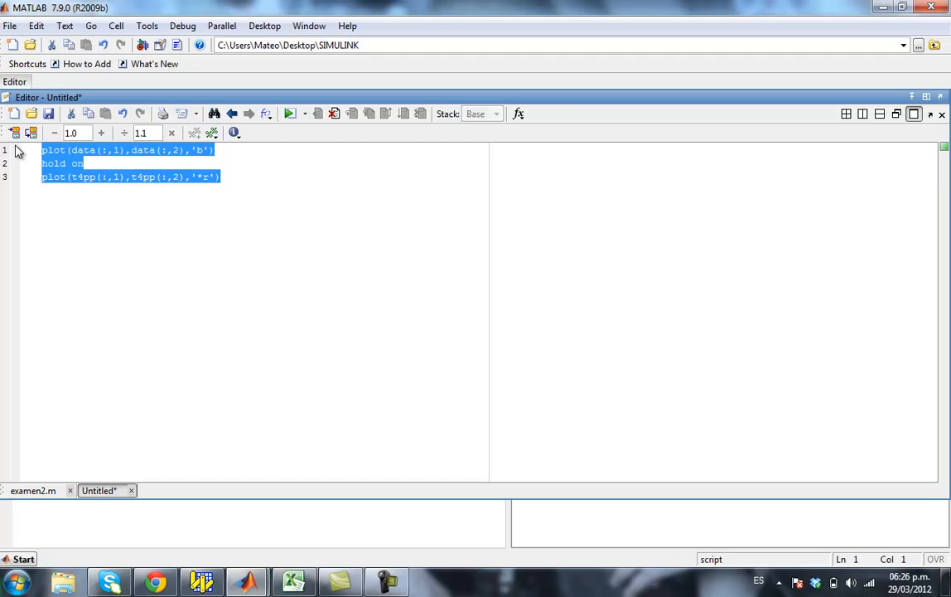
pyautogui.click(15, 84)
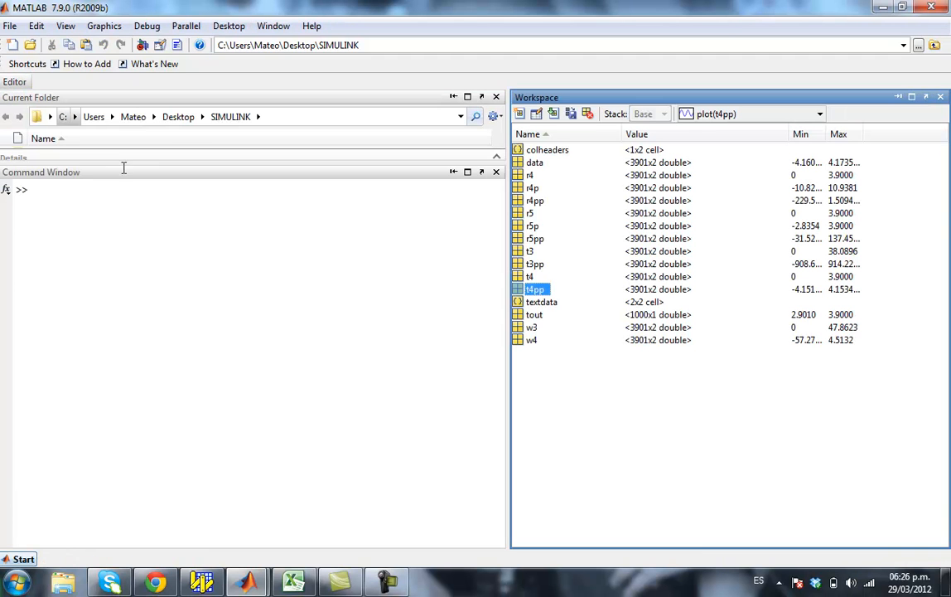
pyautogui.click(82, 208)
pyautogui.hotkey('ctrl', 'v')
pyautogui.press('Return')
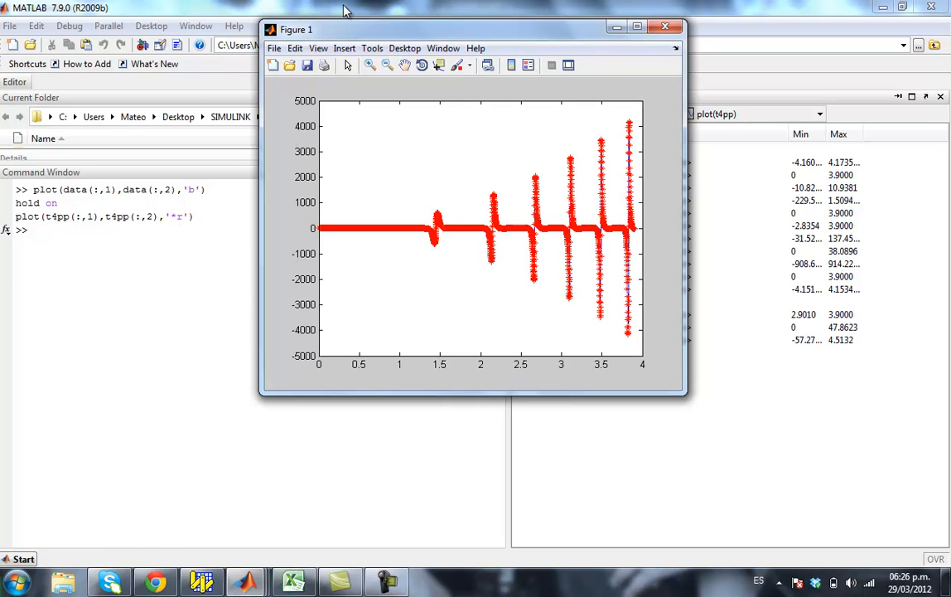
# Maximize the figure and examine how closely both curves match around the first negative peak near 1.43 s
pyautogui.doubleClick(488, 33)
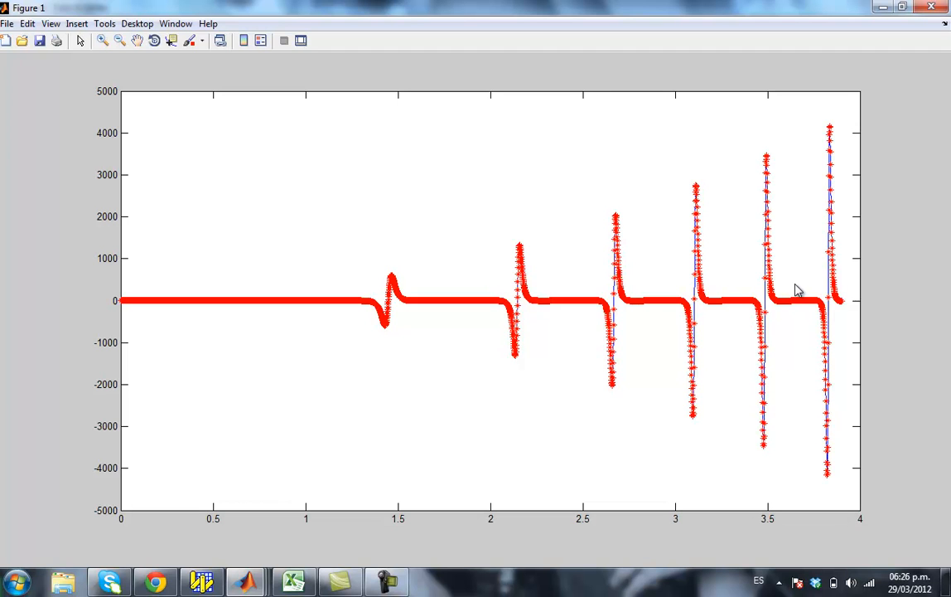
pyautogui.click(102, 39)
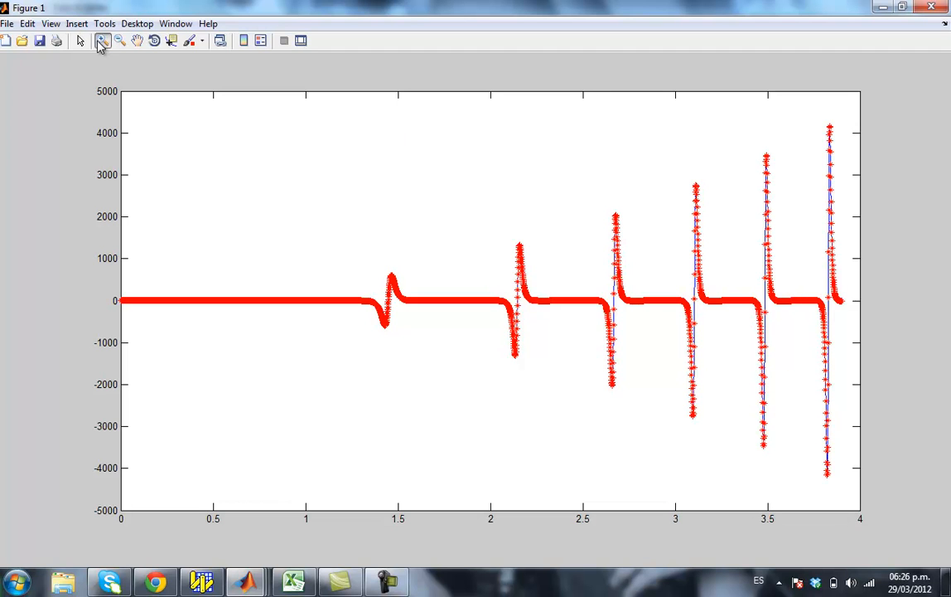
pyautogui.click(393, 296)
pyautogui.click(457, 316)
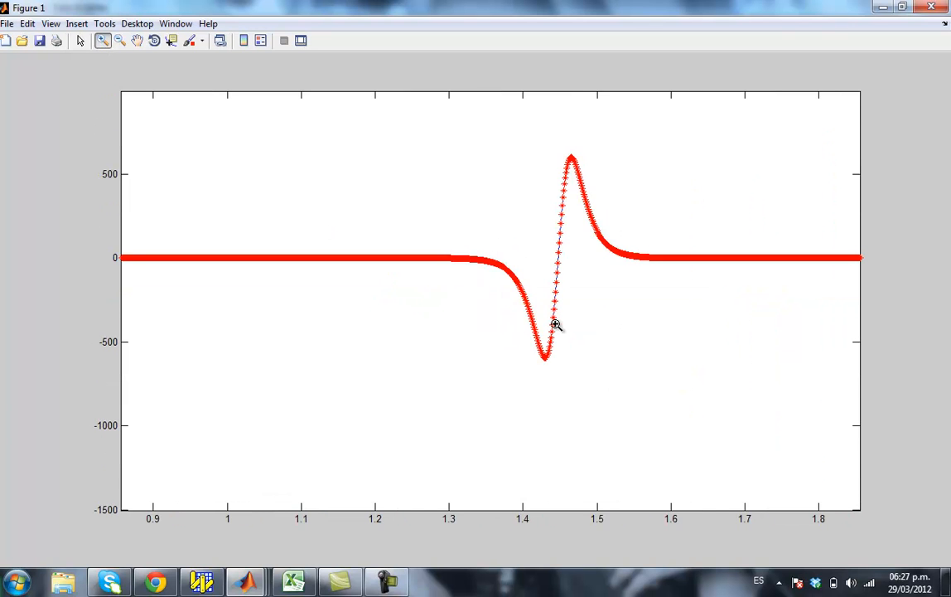
pyautogui.click(555, 325)
pyautogui.click(480, 335)
pyautogui.click(453, 318)
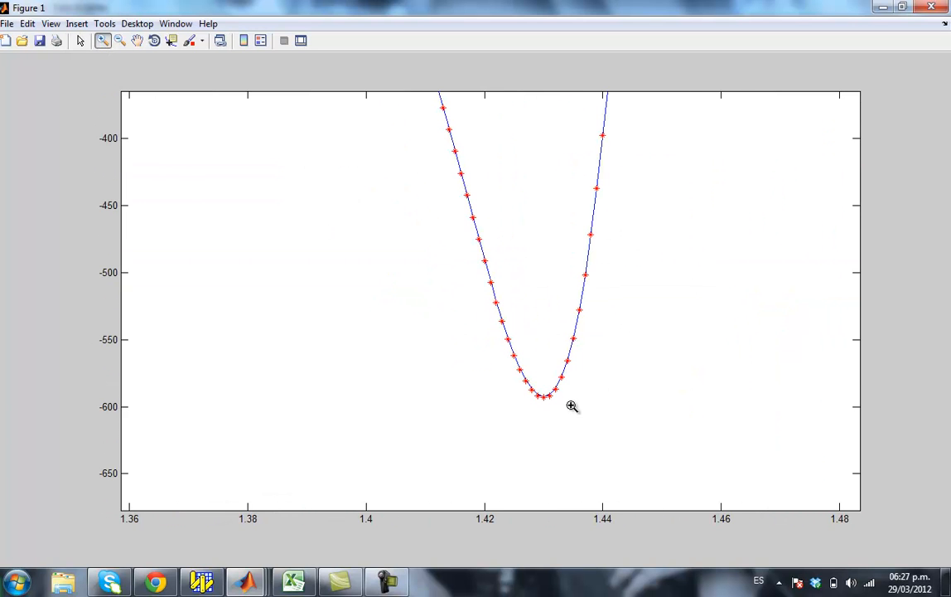
pyautogui.click(549, 344)
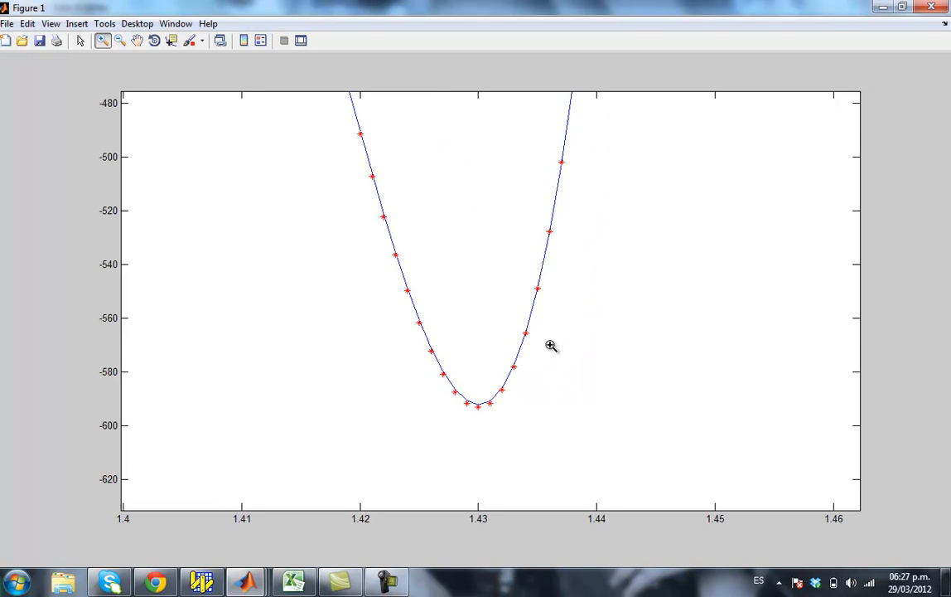
pyautogui.click(79, 40)
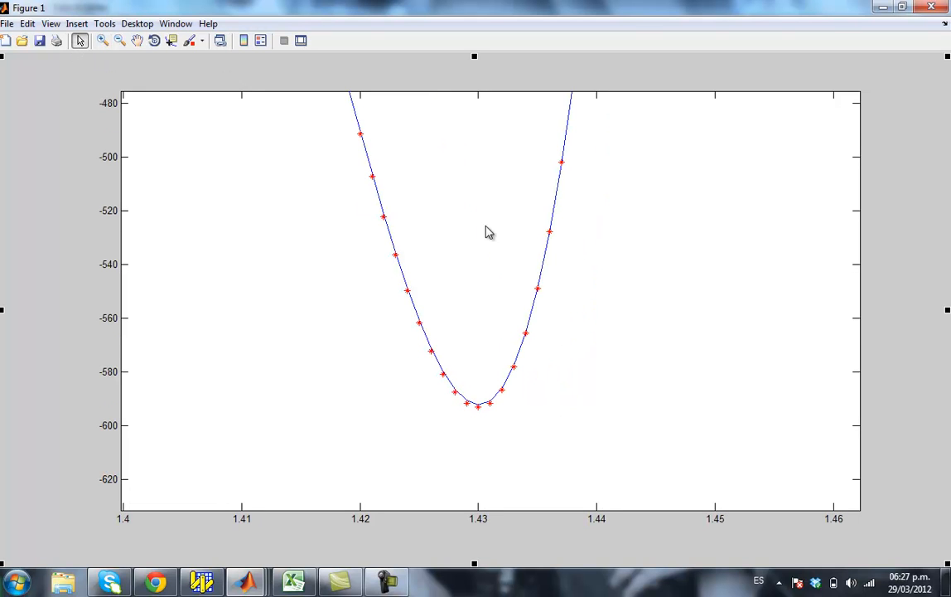
pyautogui.click(119, 41)
pyautogui.click(486, 223)
pyautogui.click(556, 196)
pyautogui.click(555, 196)
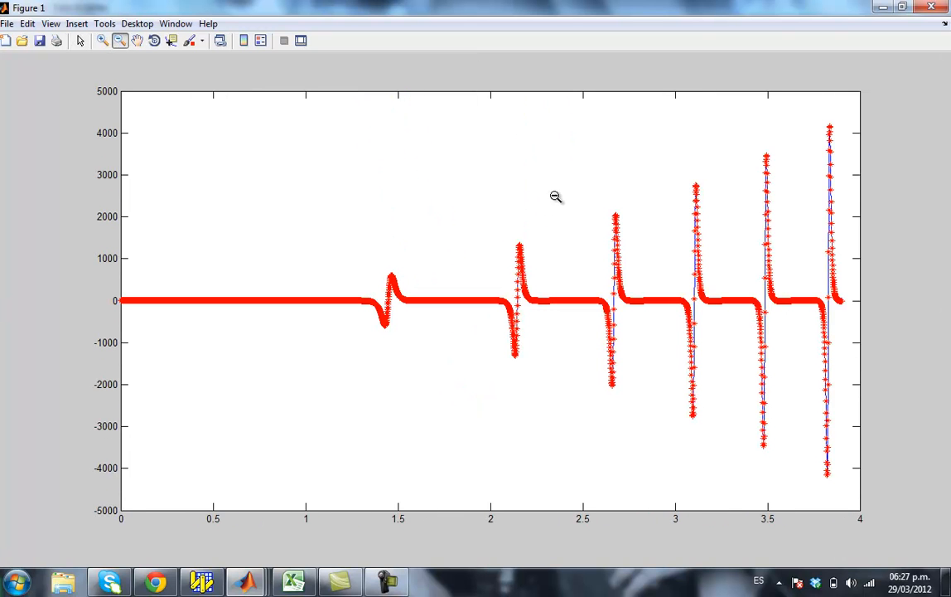
pyautogui.click(81, 42)
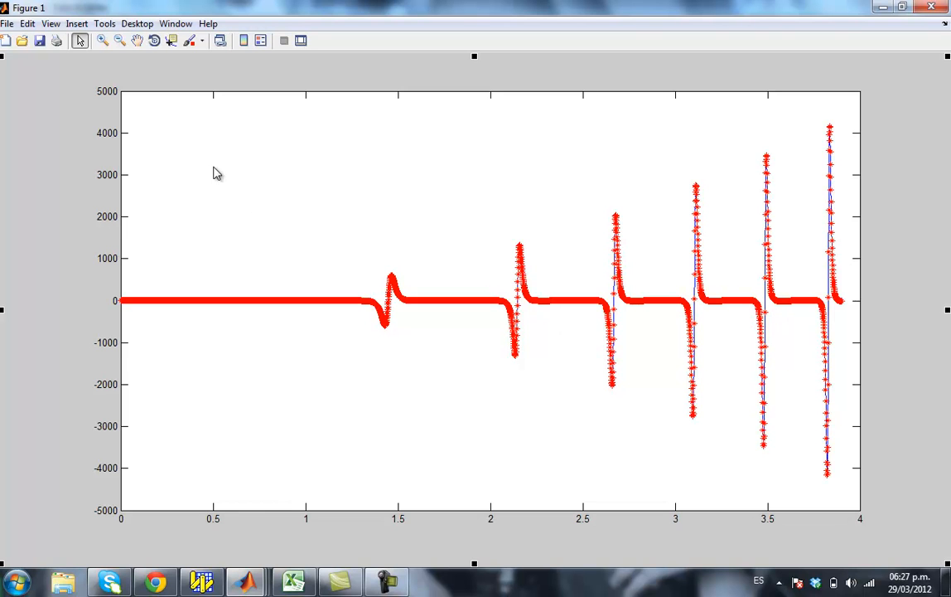
# Examine the overlap of both curves along the flat stretch around 3.2 s, returning to the full plot
pyautogui.click(103, 41)
pyautogui.click(750, 282)
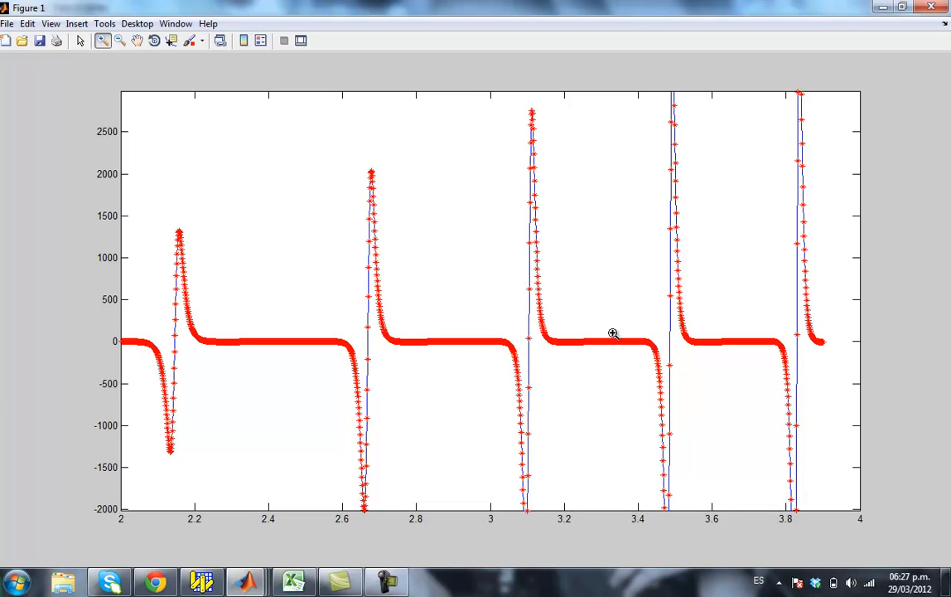
pyautogui.click(570, 342)
pyautogui.click(492, 294)
pyautogui.click(488, 314)
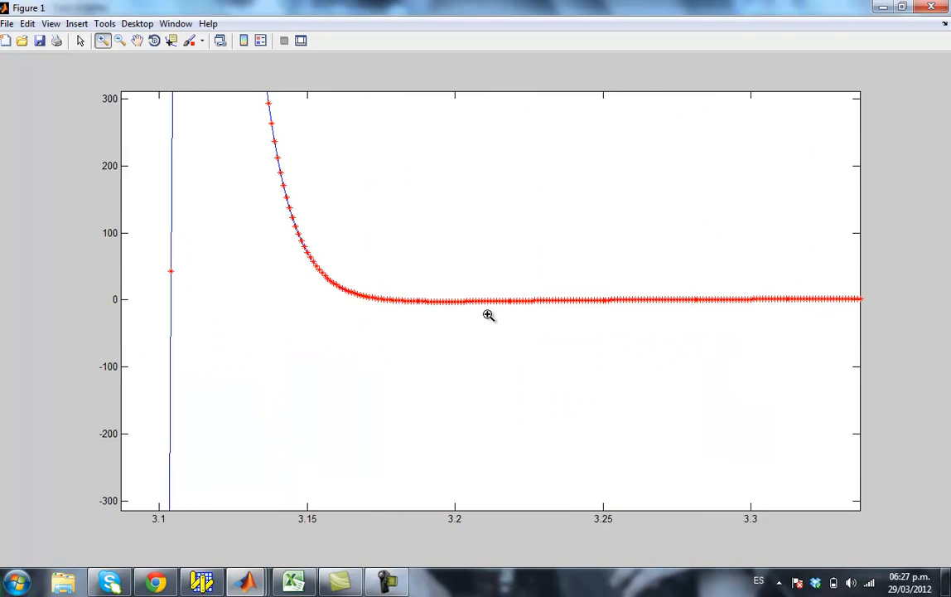
pyautogui.click(488, 314)
pyautogui.click(524, 298)
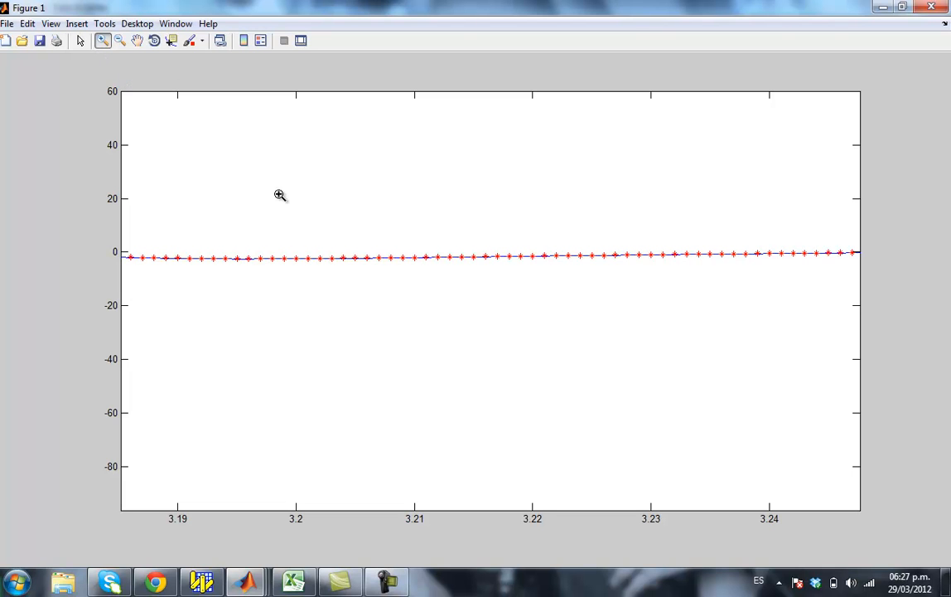
pyautogui.click(119, 39)
pyautogui.click(284, 185)
pyautogui.click(404, 292)
pyautogui.click(442, 269)
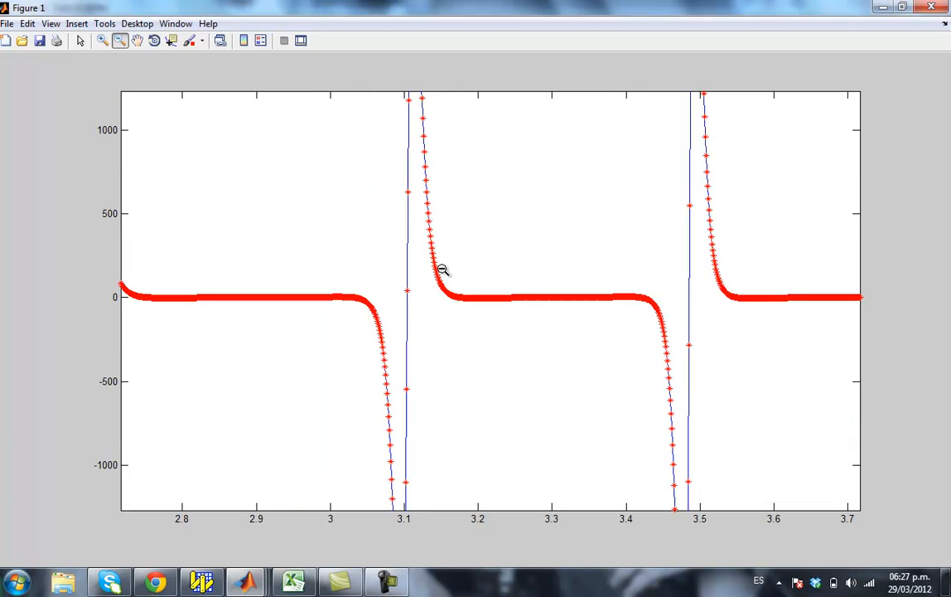
pyautogui.click(476, 263)
pyautogui.click(489, 260)
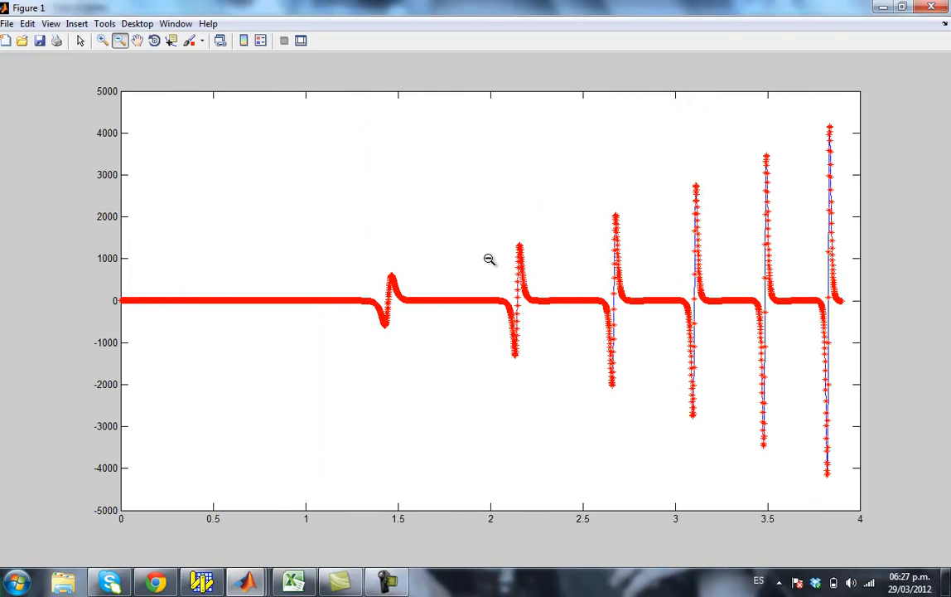
pyautogui.click(80, 40)
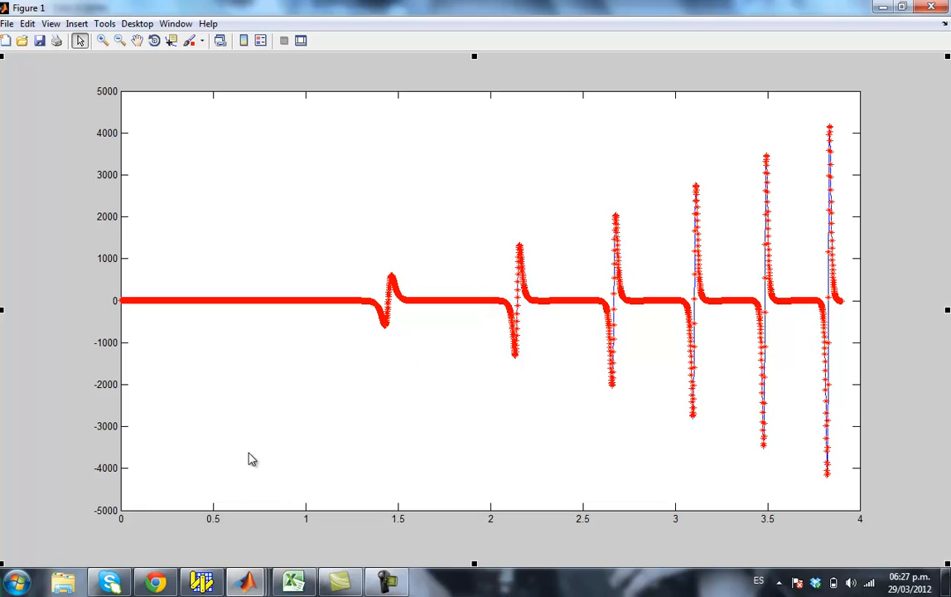
# Open examen2.m in the MATLAB editor and review its velocity and acceleration coefficient equations
pyautogui.moveTo(249, 580)
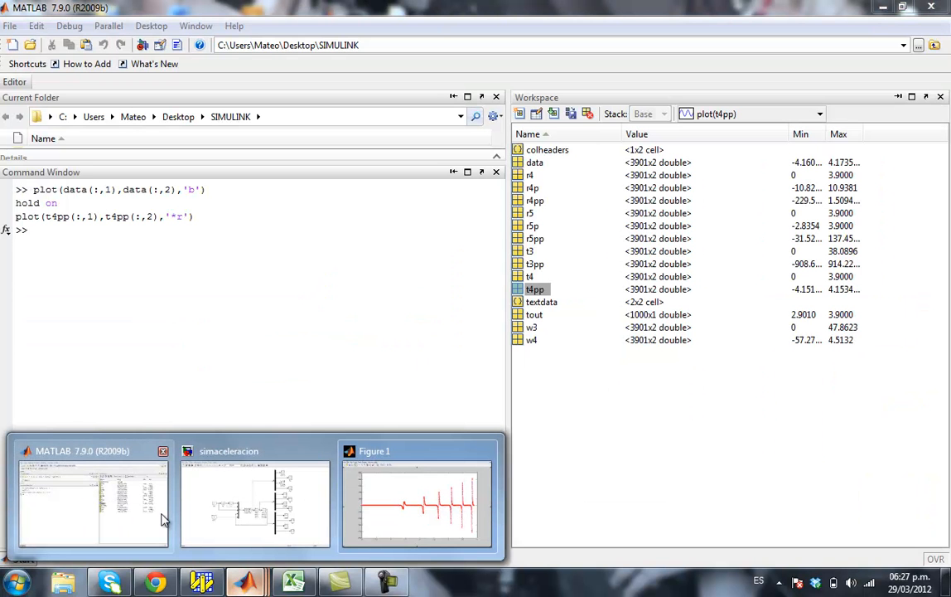
pyautogui.click(163, 519)
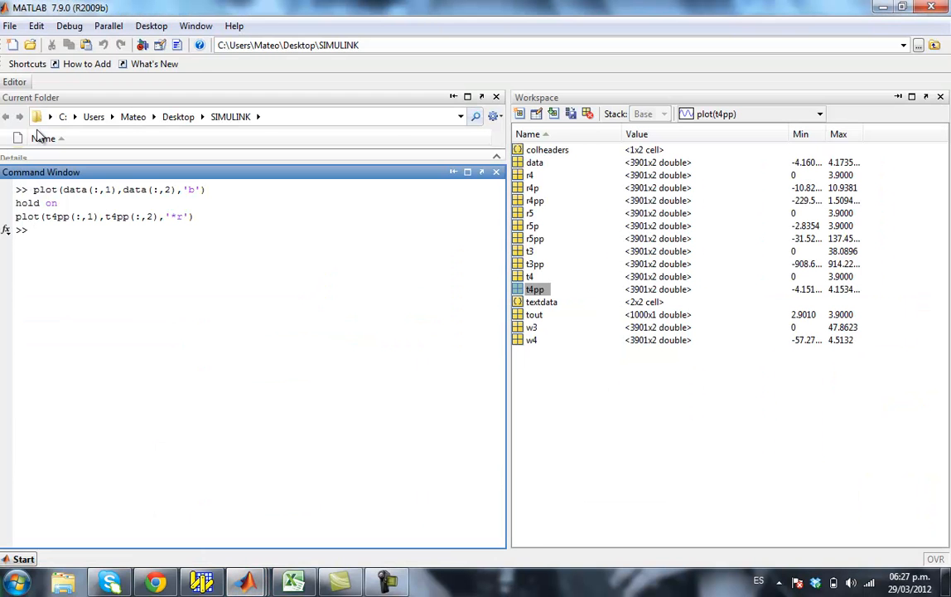
pyautogui.click(15, 81)
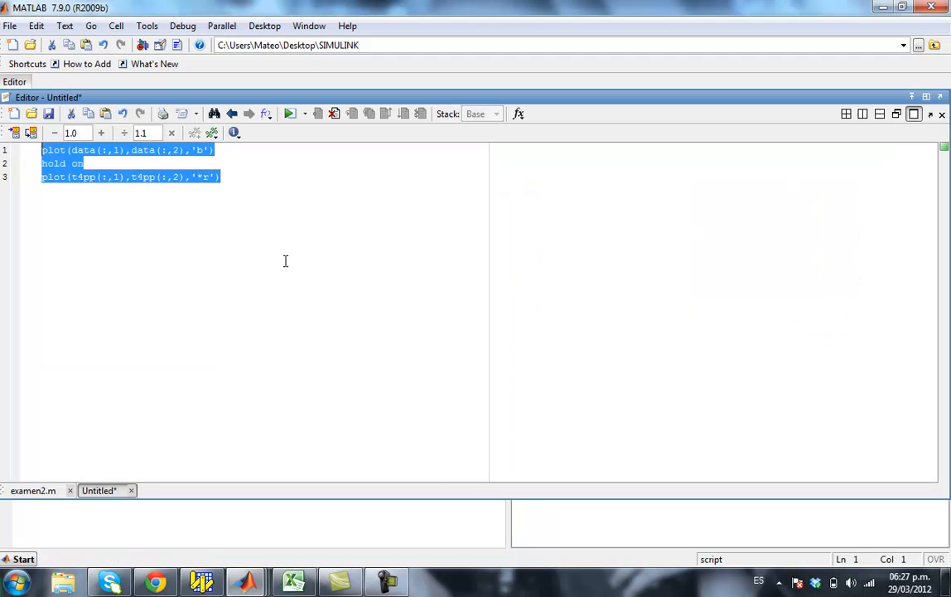
pyautogui.click(51, 490)
pyautogui.click(222, 374)
pyautogui.scroll(-1, 227, 406)
pyautogui.scroll(-2, 227, 409)
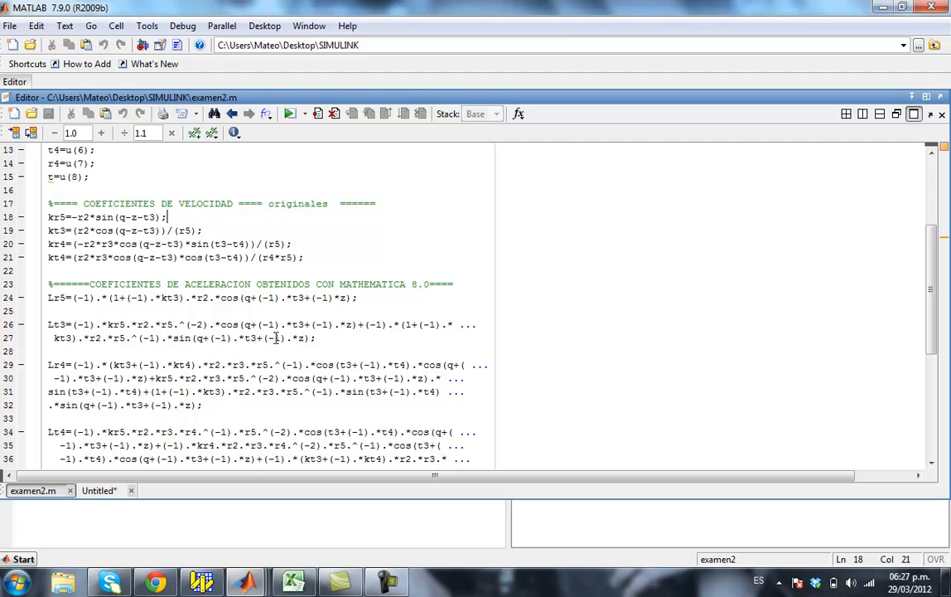
pyautogui.scroll(-2, 277, 356)
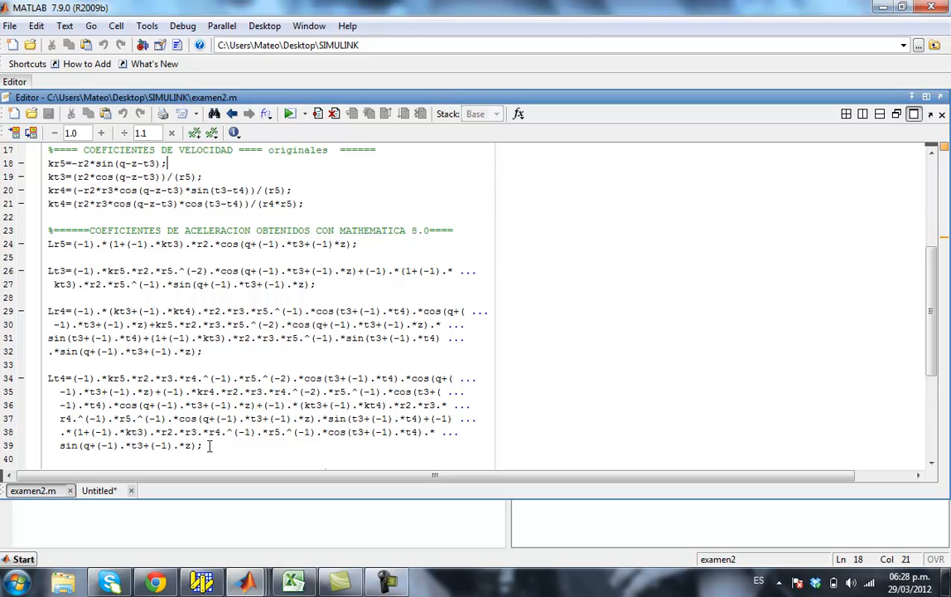
# Switch to Working Model and reset the Mecanismo.wm2d simulation to its start
pyautogui.click(203, 582)
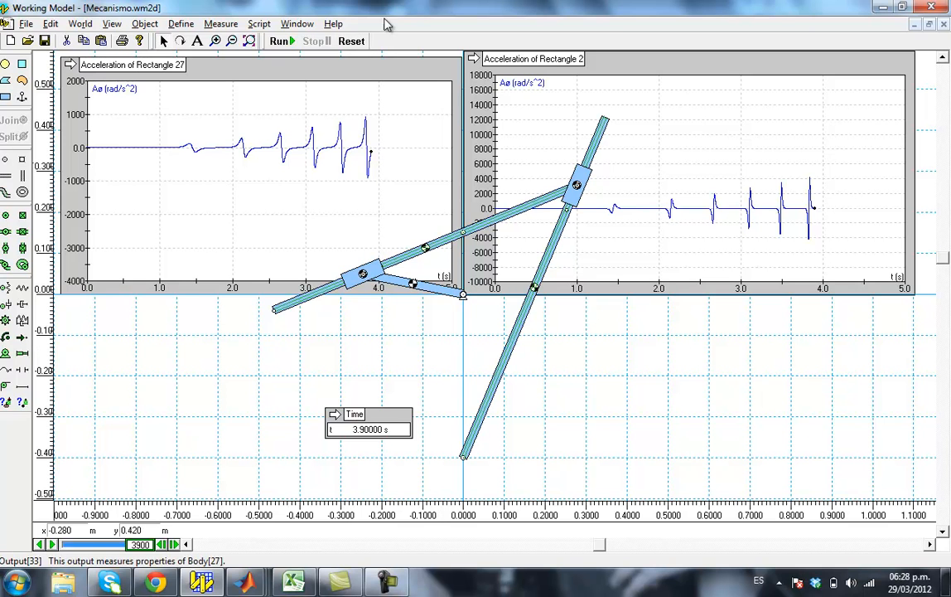
pyautogui.click(351, 40)
pyautogui.moveTo(246, 582)
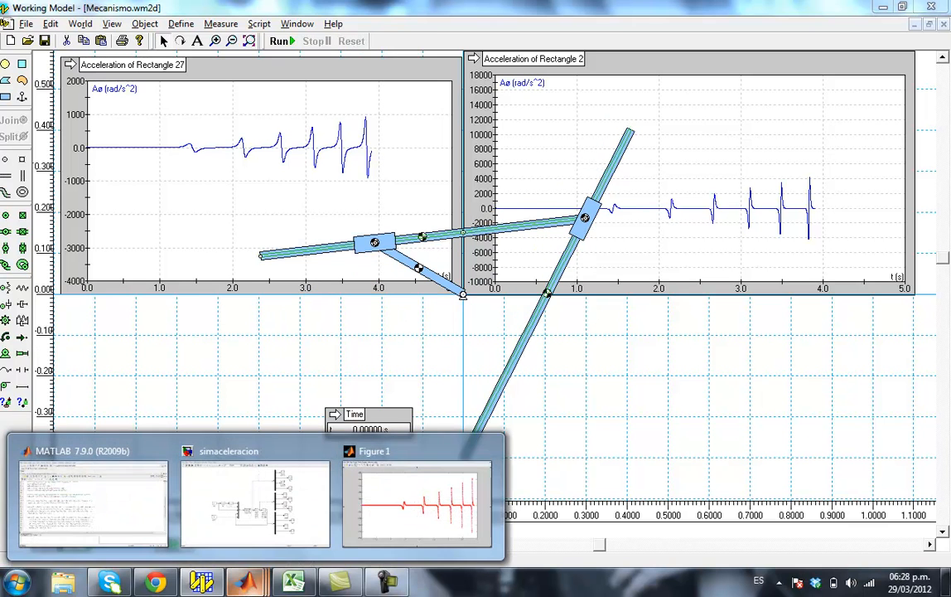
# Examine the acceleration, velocity and position scopes in the simaceleracion Simulink model, returning to the mechanism in Working Model
pyautogui.click(280, 501)
pyautogui.click(700, 122)
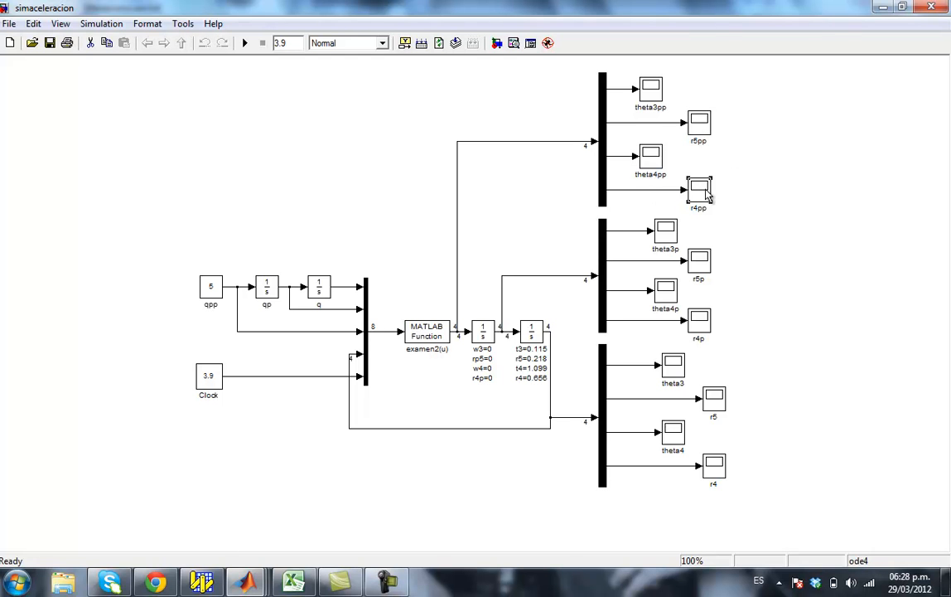
pyautogui.click(202, 582)
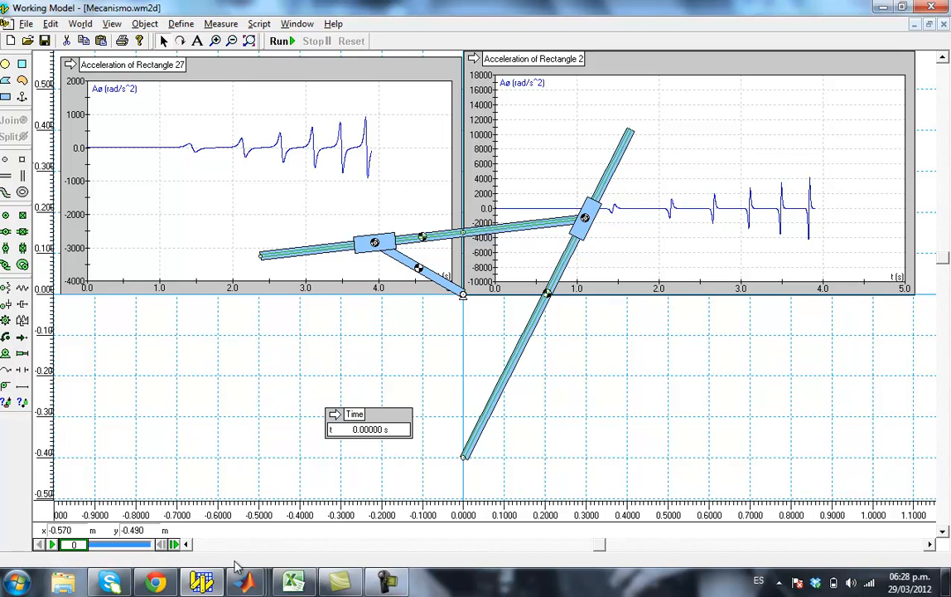
# Switch to examen2.m in MATLAB and review the Lt3, Lr4 and Lt4 acceleration coefficient equations obtained with Mathematica
pyautogui.moveTo(246, 580)
pyautogui.moveTo(128, 502)
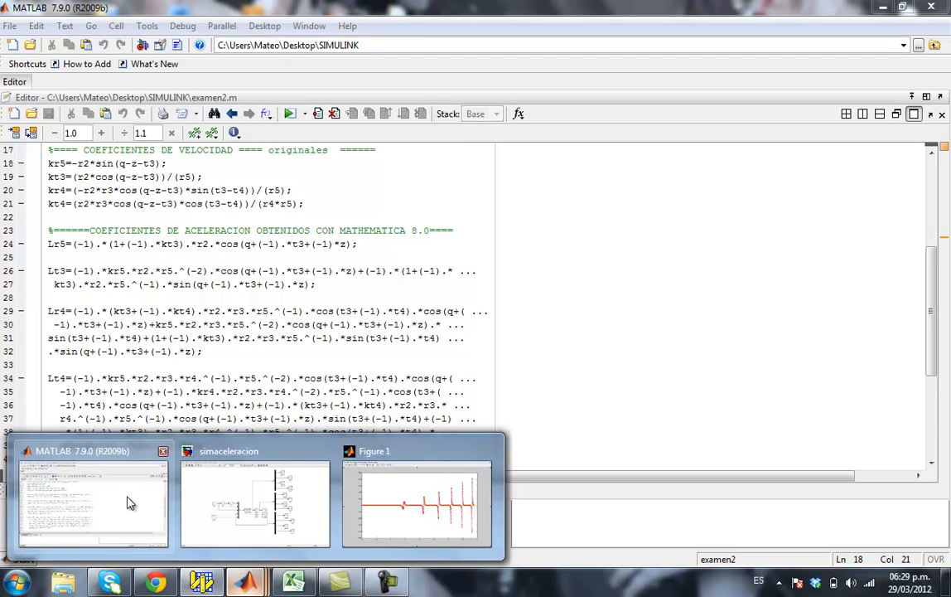
pyautogui.click(128, 502)
pyautogui.scroll(-1, 287, 342)
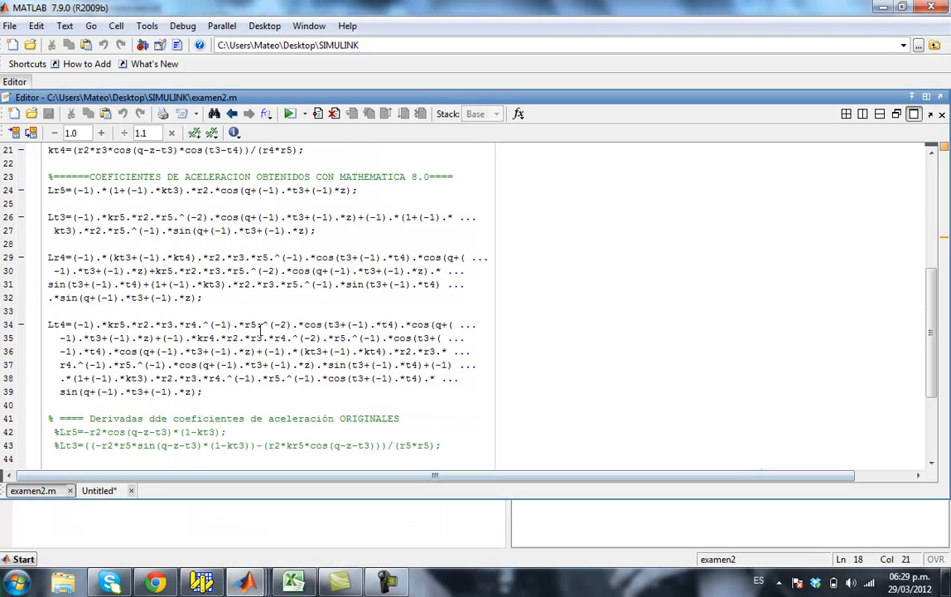
pyautogui.moveTo(207, 391); pyautogui.dragTo(108, 203)
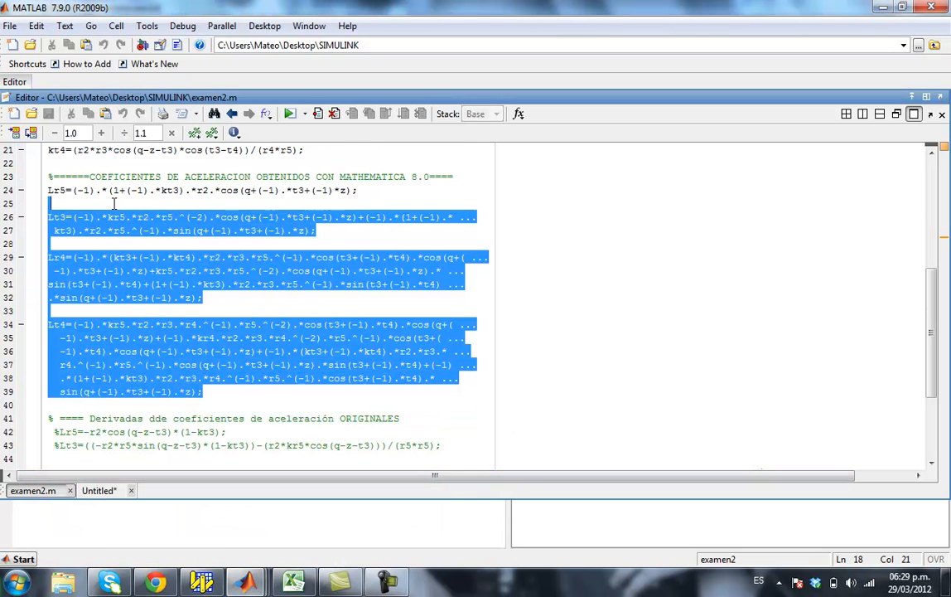
pyautogui.click(212, 309)
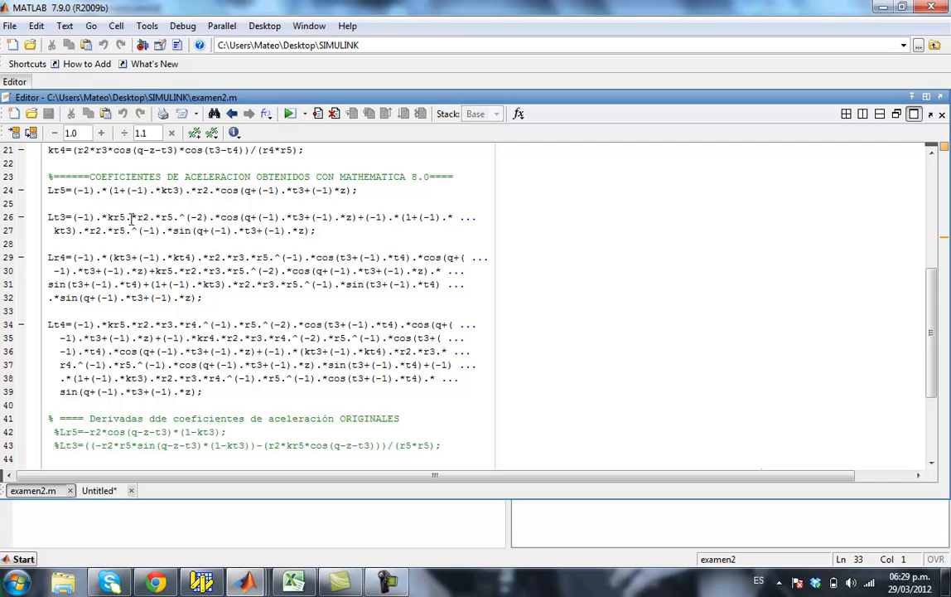
# Examine the kr5 and kr4 velocity coefficients, the commented original derivatives and the final acceleration expressions in examen2.m
pyautogui.scroll(3, 99, 217)
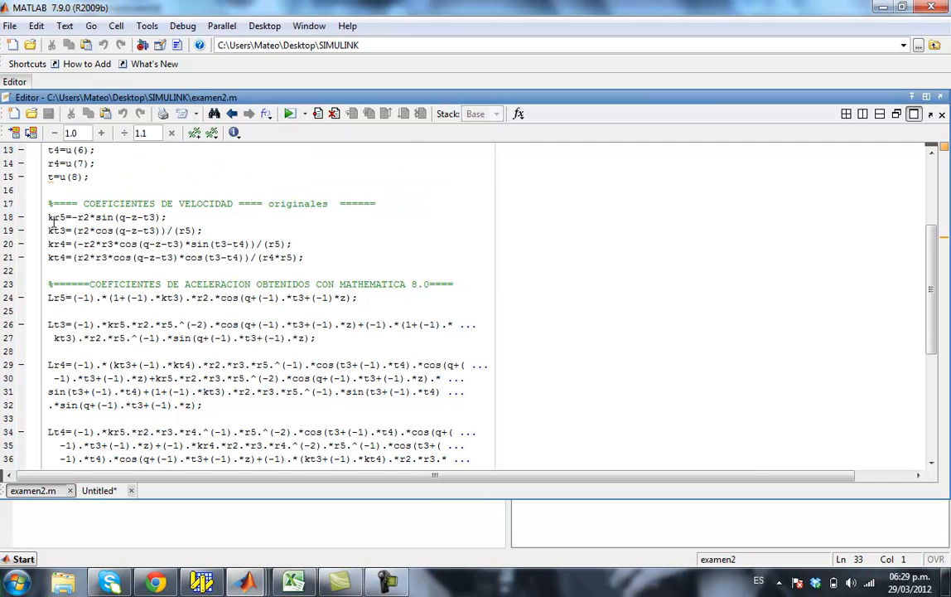
pyautogui.moveTo(50, 217); pyautogui.dragTo(97, 217)
pyautogui.click(53, 243)
pyautogui.scroll(-2, 209, 243)
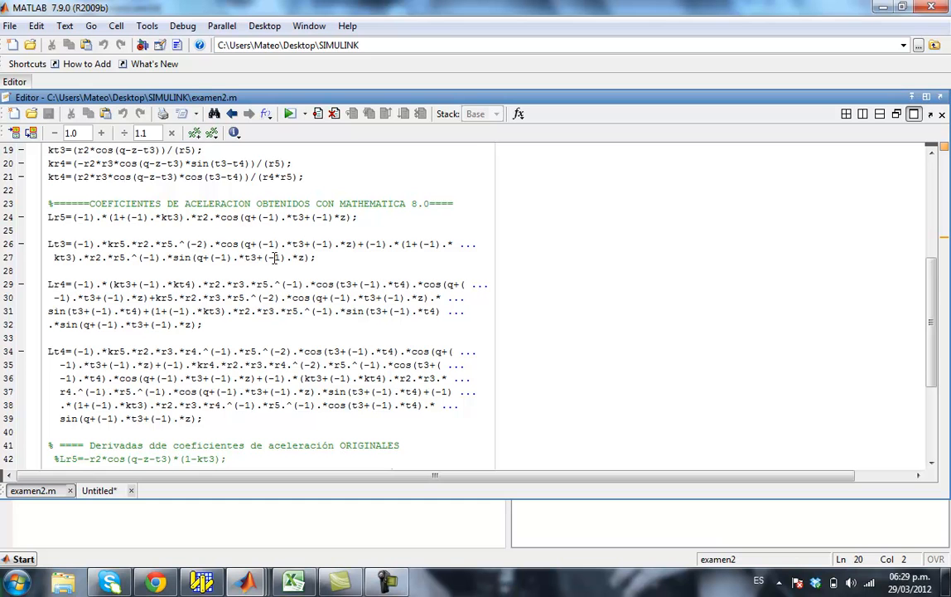
pyautogui.scroll(-5, 275, 258)
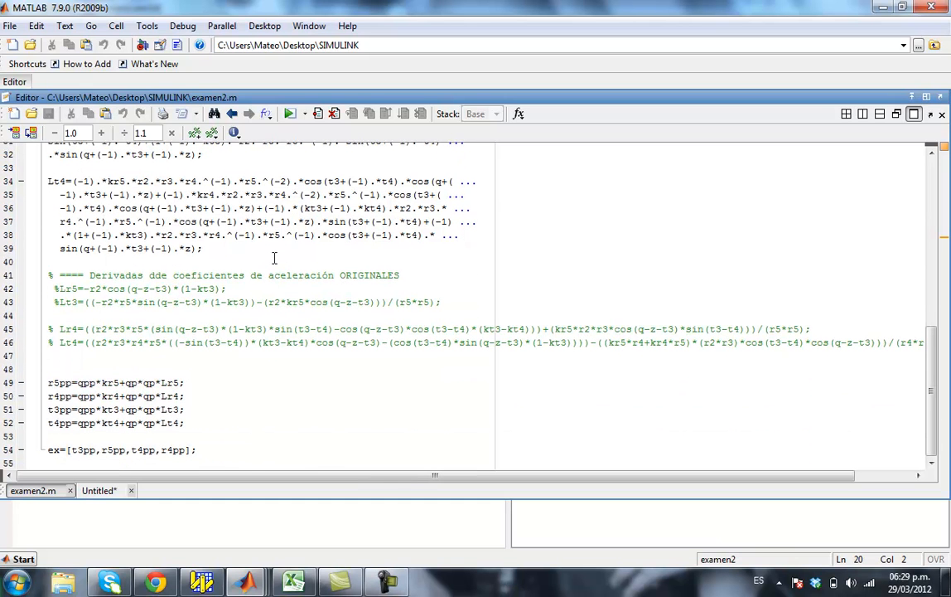
pyautogui.scroll(3, 275, 258)
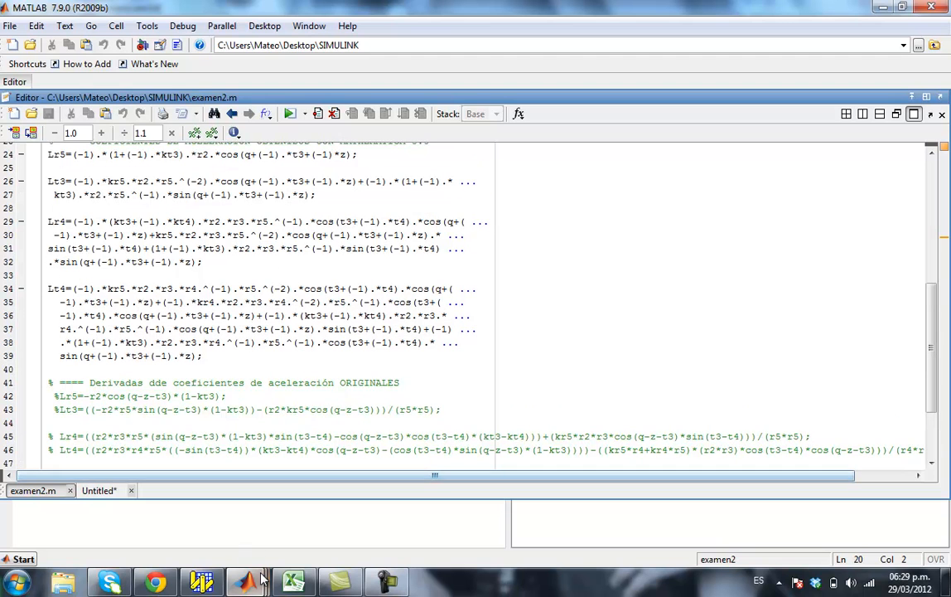
# Preview the simaceleracion model and return to examen2.m to review the full block of acceleration coefficients from Lr5 to Lt4
pyautogui.moveTo(257, 507)
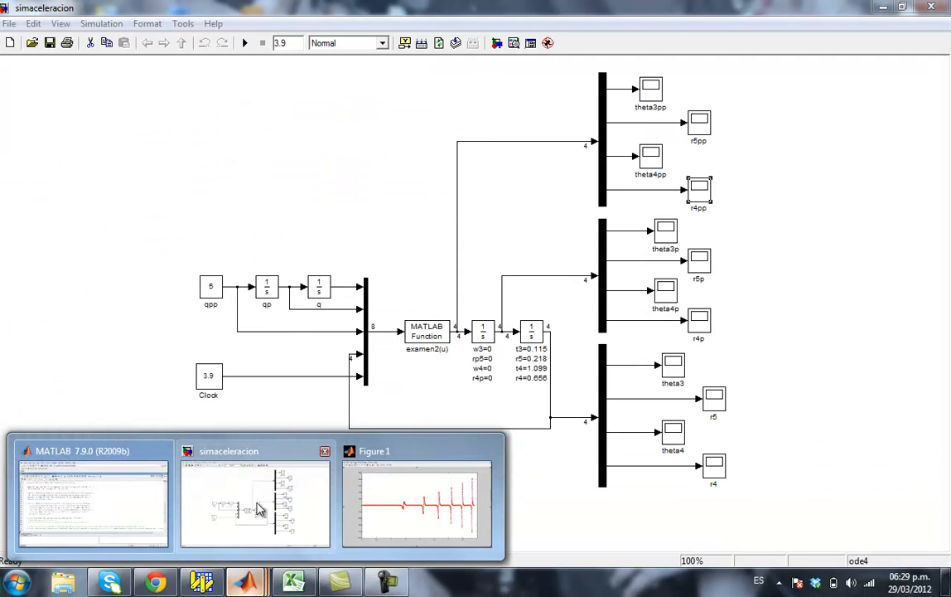
pyautogui.moveTo(132, 492)
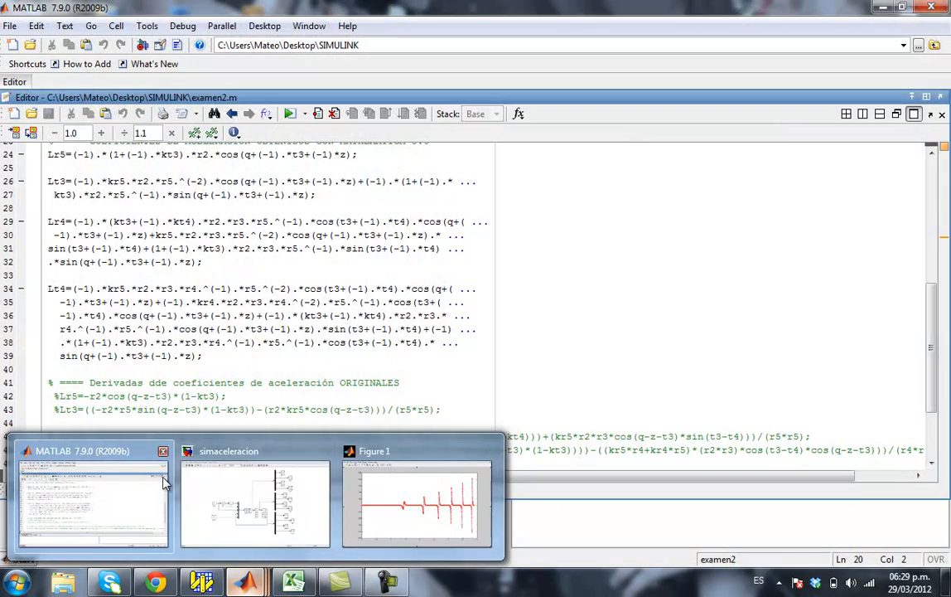
pyautogui.click(124, 490)
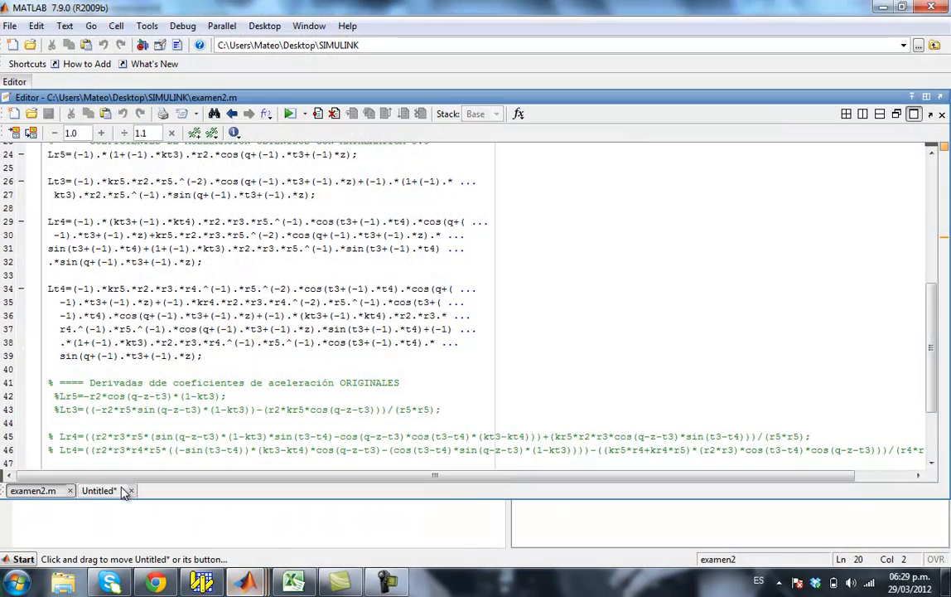
pyautogui.scroll(3, 166, 272)
pyautogui.scroll(-1, 166, 271)
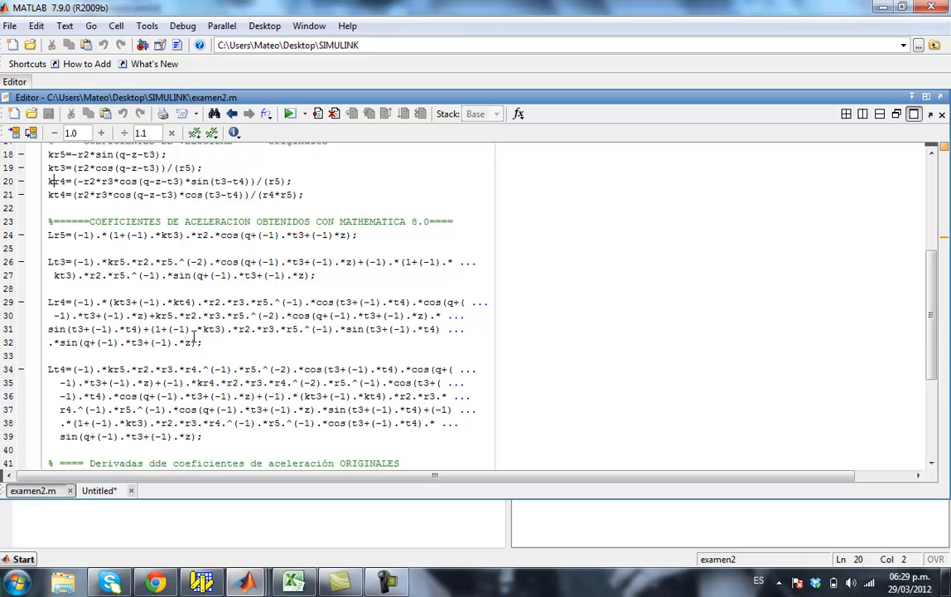
pyautogui.click(213, 441)
pyautogui.moveTo(214, 441); pyautogui.dragTo(48, 236)
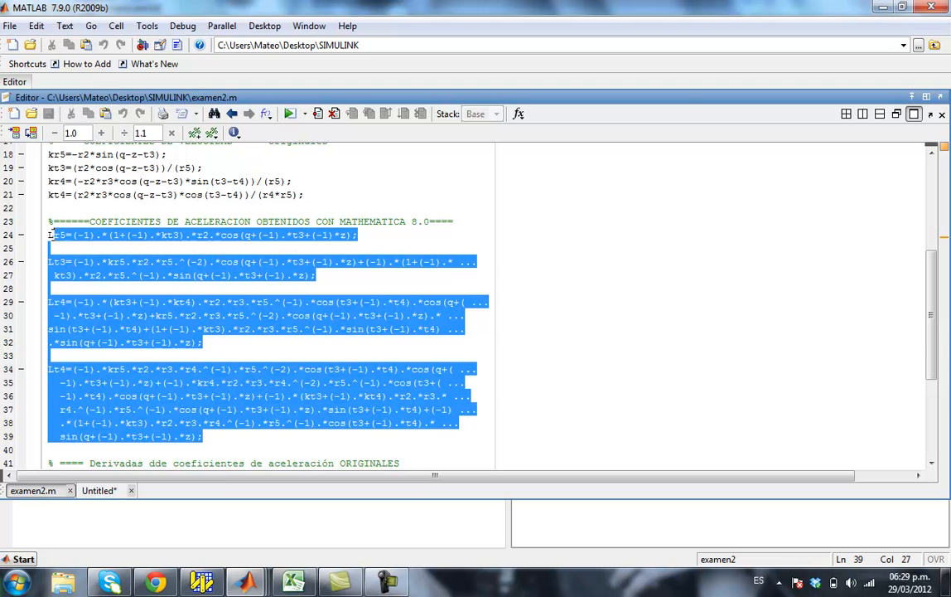
pyautogui.click(249, 342)
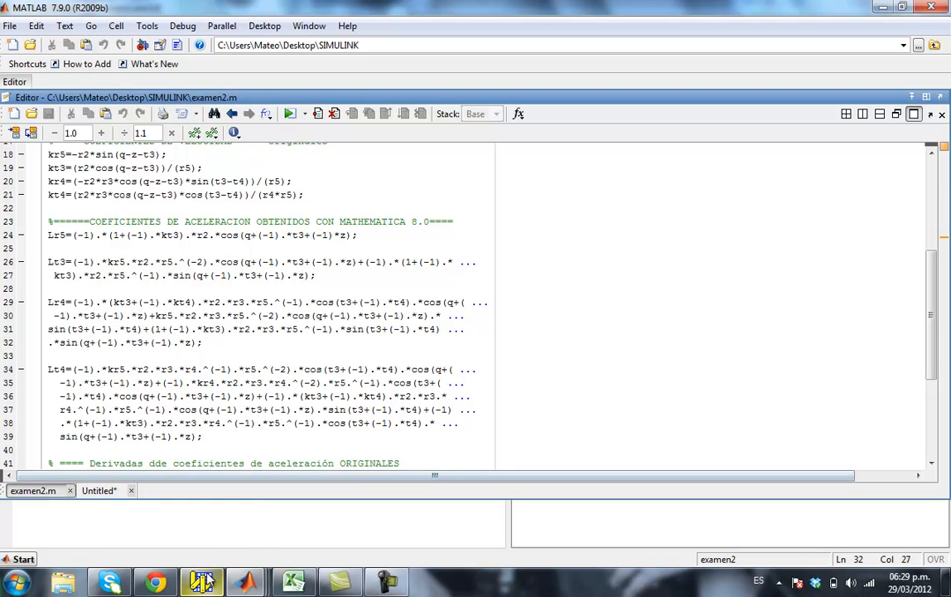
# Bring up Figure 1 with the acceleration comparison plot and close it
pyautogui.moveTo(248, 584)
pyautogui.click(414, 510)
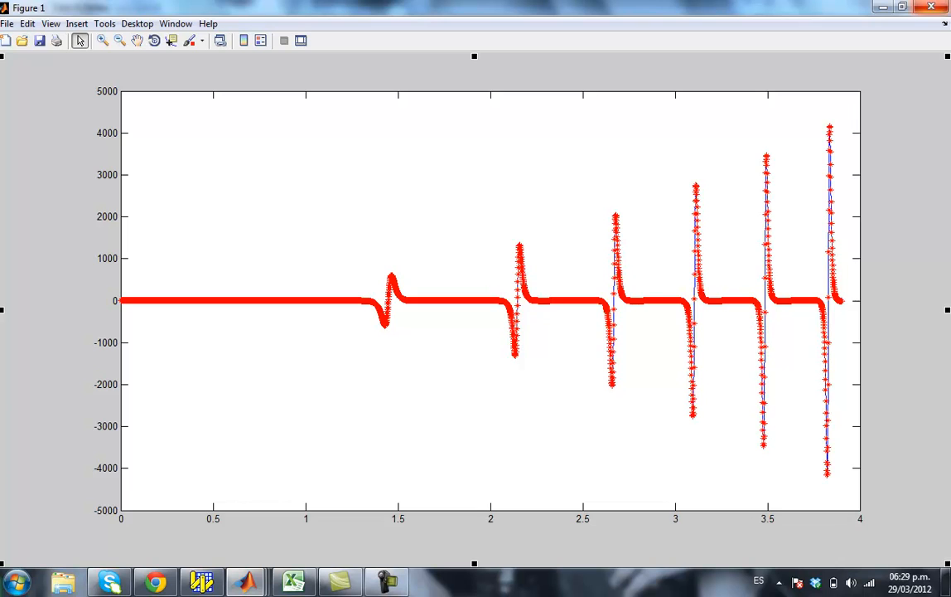
pyautogui.click(934, 6)
# Review examen2.m from its input data through the acceleration coefficient equations, returning to the mechanism in Working Model
pyautogui.scroll(6, 392, 382)
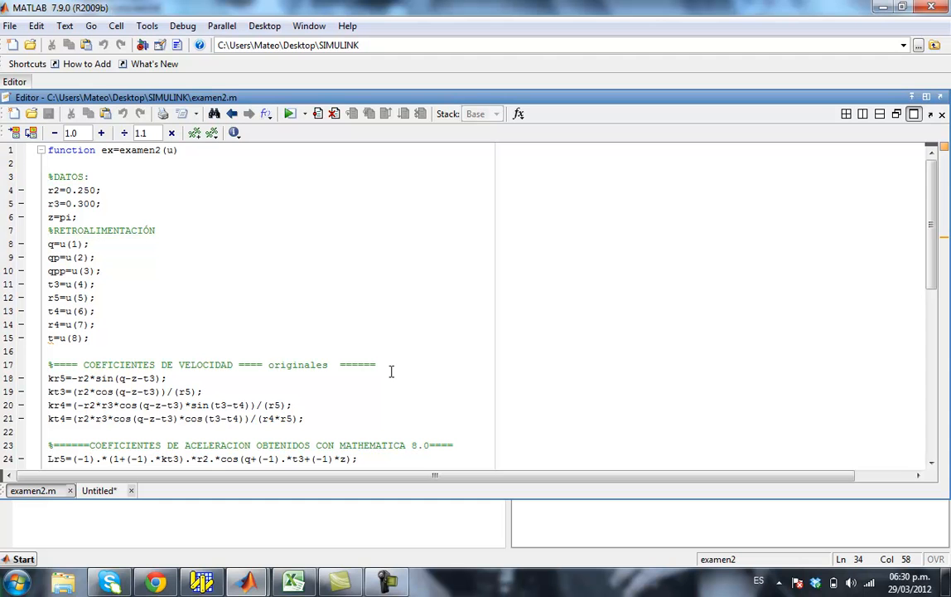
pyautogui.scroll(-5, 391, 372)
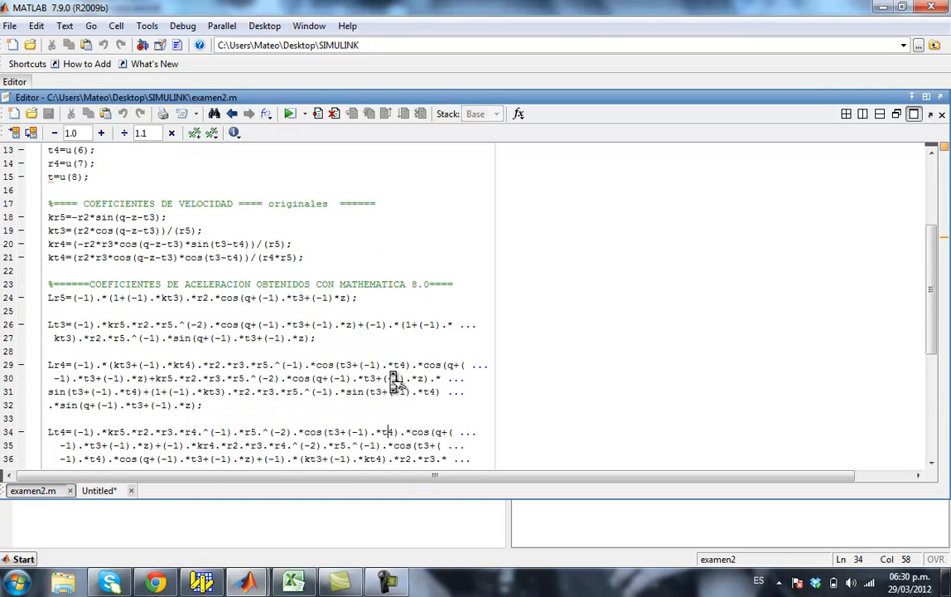
pyautogui.scroll(-2, 391, 373)
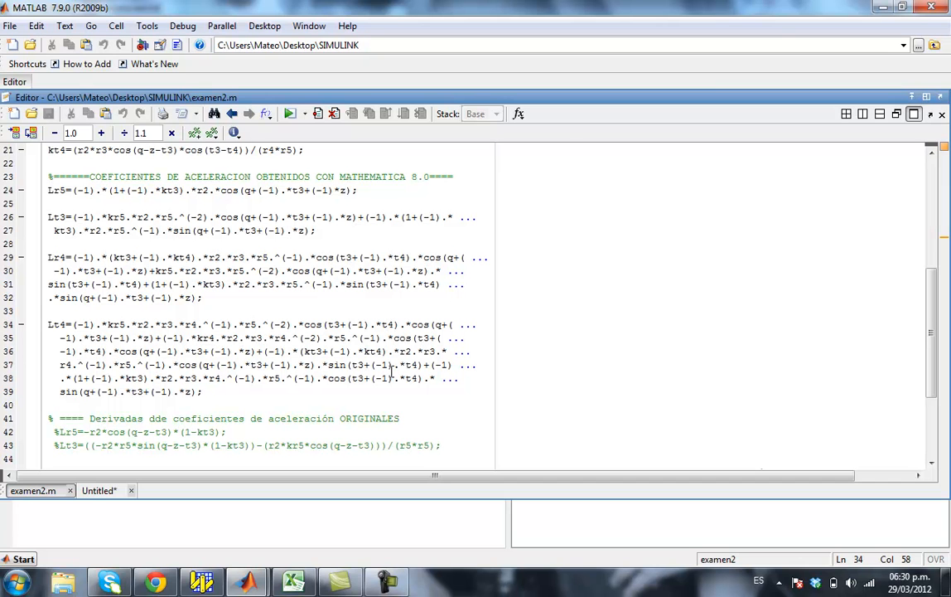
pyautogui.moveTo(220, 389); pyautogui.dragTo(67, 193)
pyautogui.click(180, 299)
pyautogui.click(202, 583)
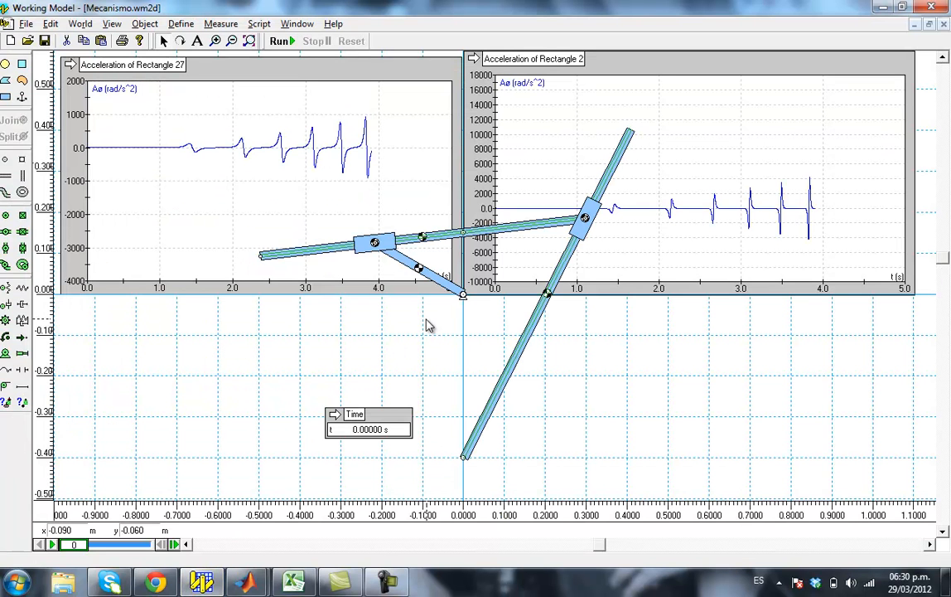